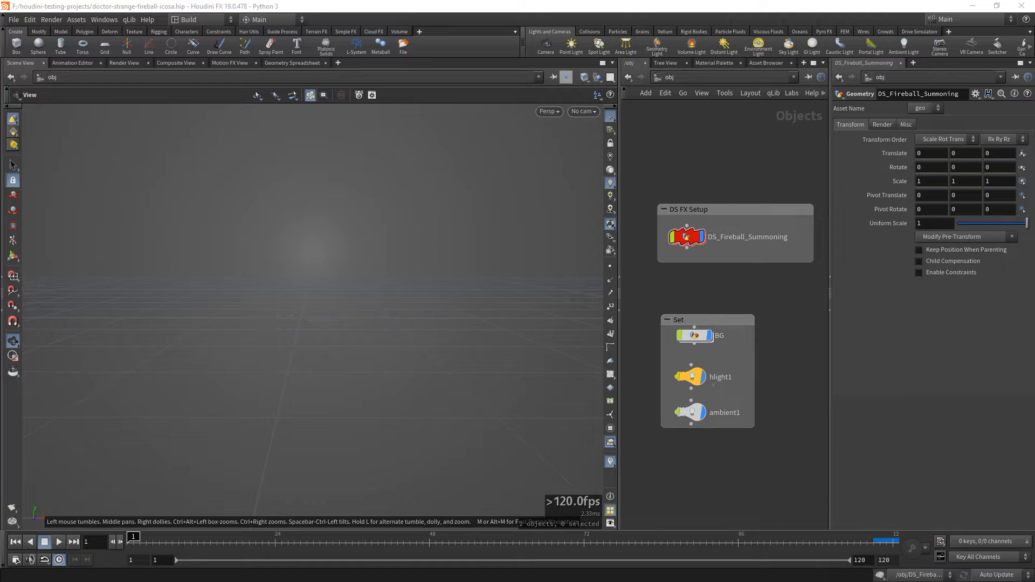
# Step: Examine the reference screenshot of the cloaked figure surrounded by red fireballs over the viewport, and put it away
pyautogui.moveTo(0, 205); pyautogui.dragTo(314, 186)
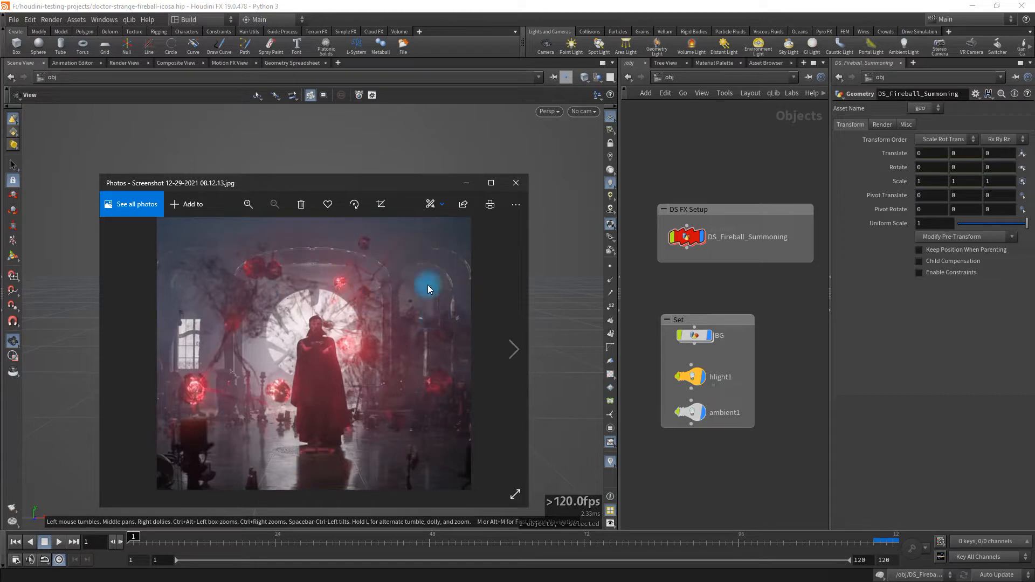
pyautogui.moveTo(362, 186); pyautogui.dragTo(379, 150)
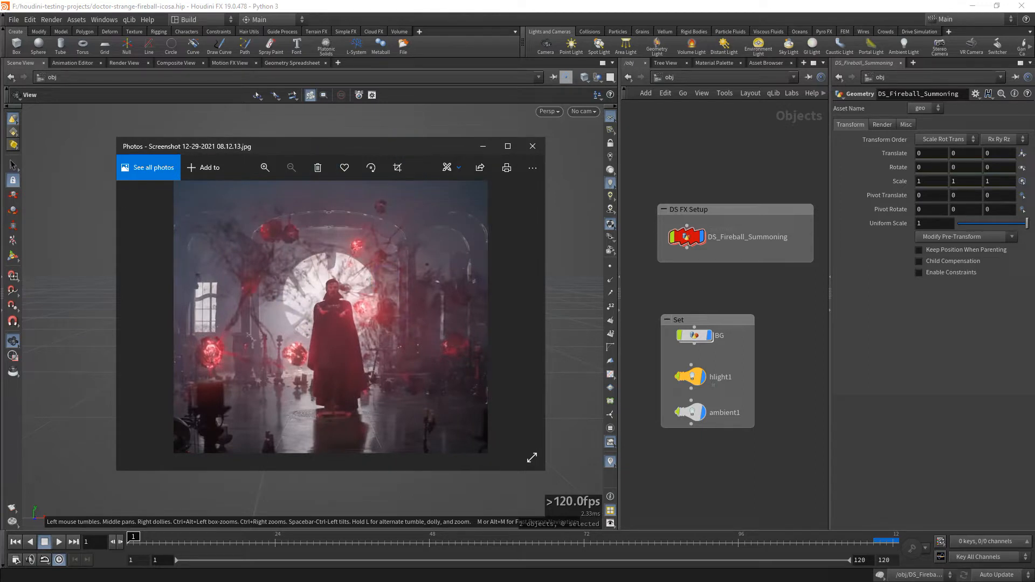
pyautogui.click(637, 581)
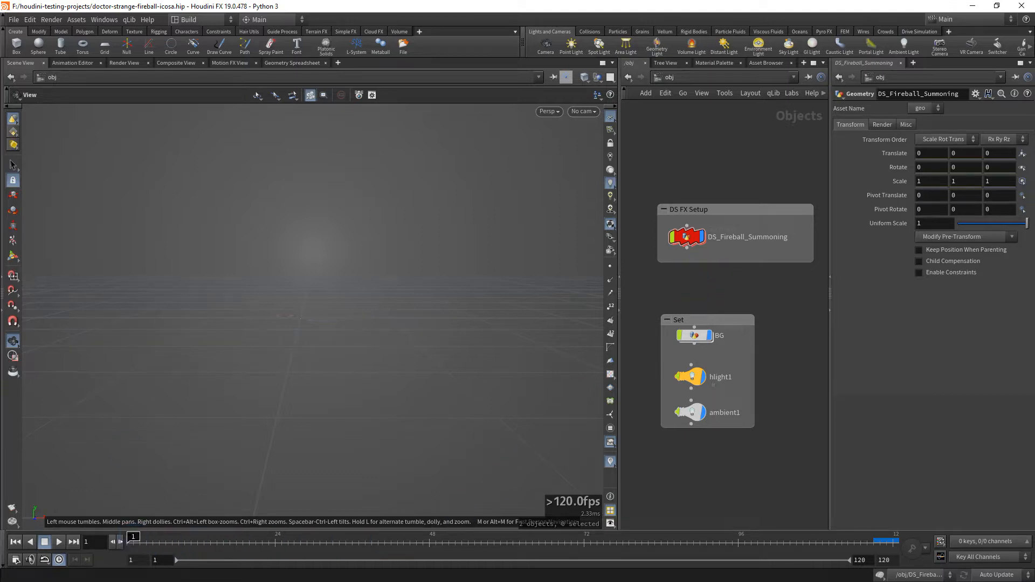
pyautogui.moveTo(1, 485); pyautogui.dragTo(419, 172)
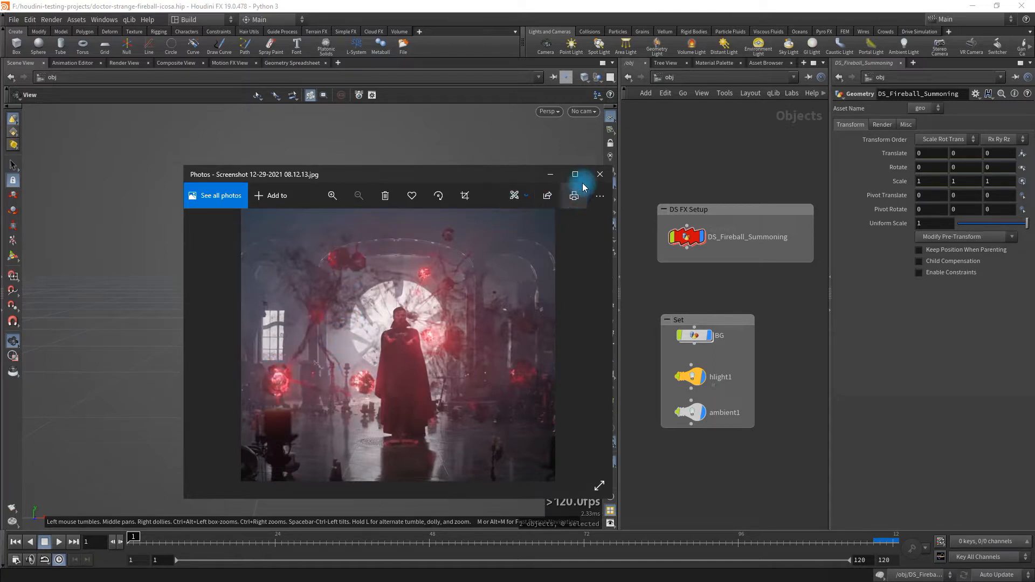
pyautogui.moveTo(493, 174); pyautogui.dragTo(0, 189)
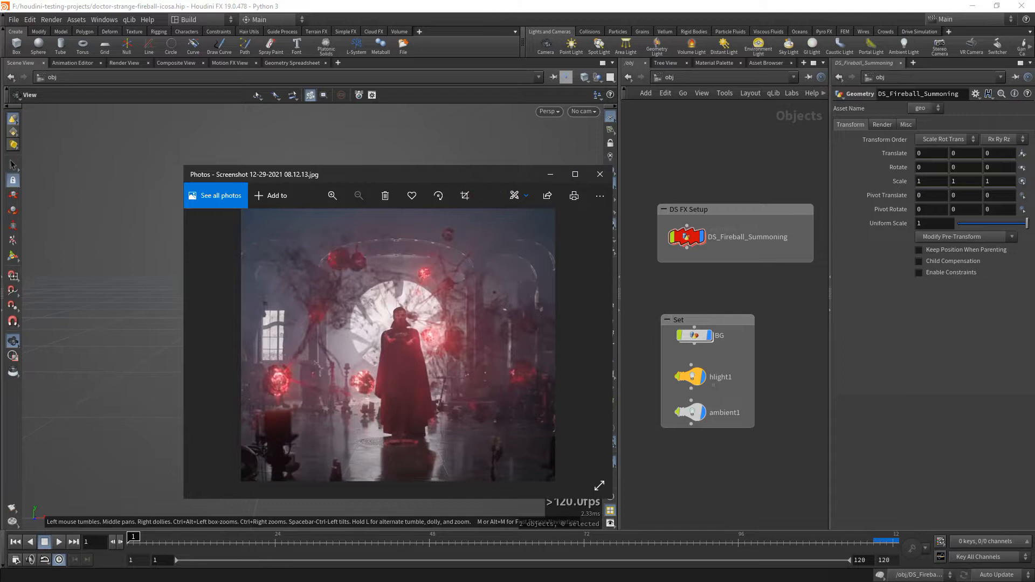
# Step: Preview the DS_Fireball_Summoning effect at frames 113 and 89, and return to frame 1
pyautogui.click(701, 263)
pyautogui.click(685, 243)
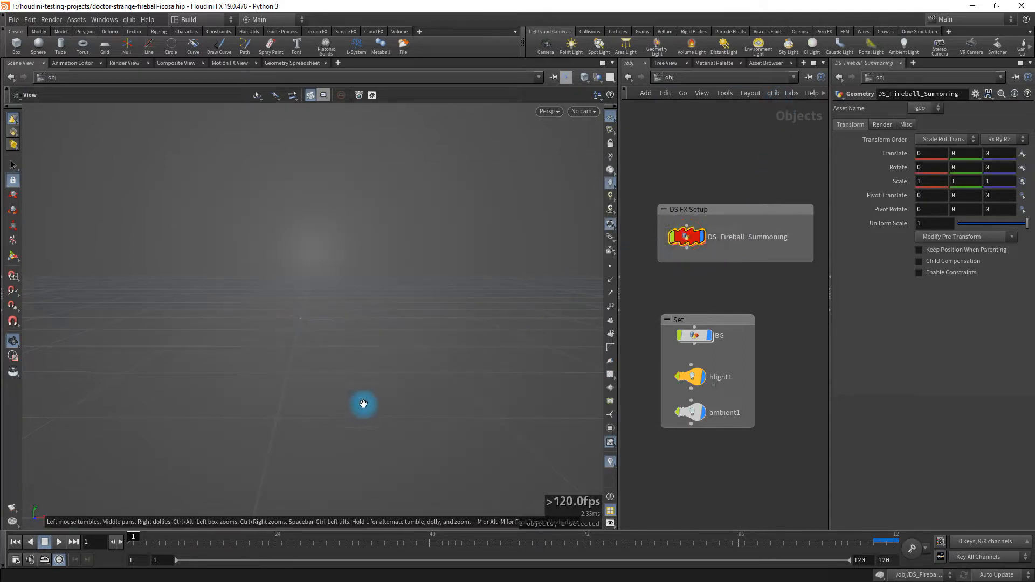
pyautogui.moveTo(141, 537); pyautogui.dragTo(845, 536)
pyautogui.click(730, 490)
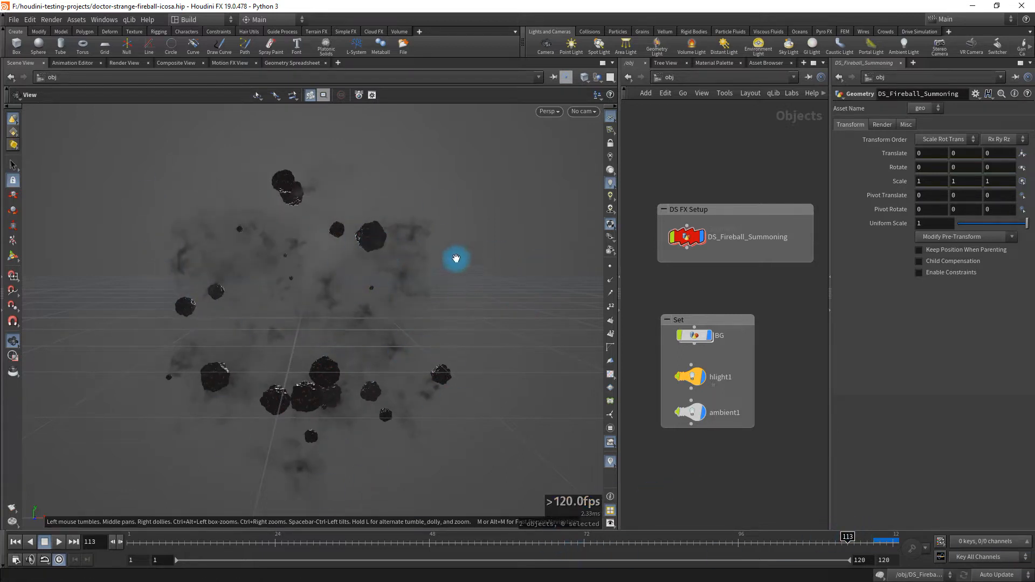
pyautogui.click(694, 537)
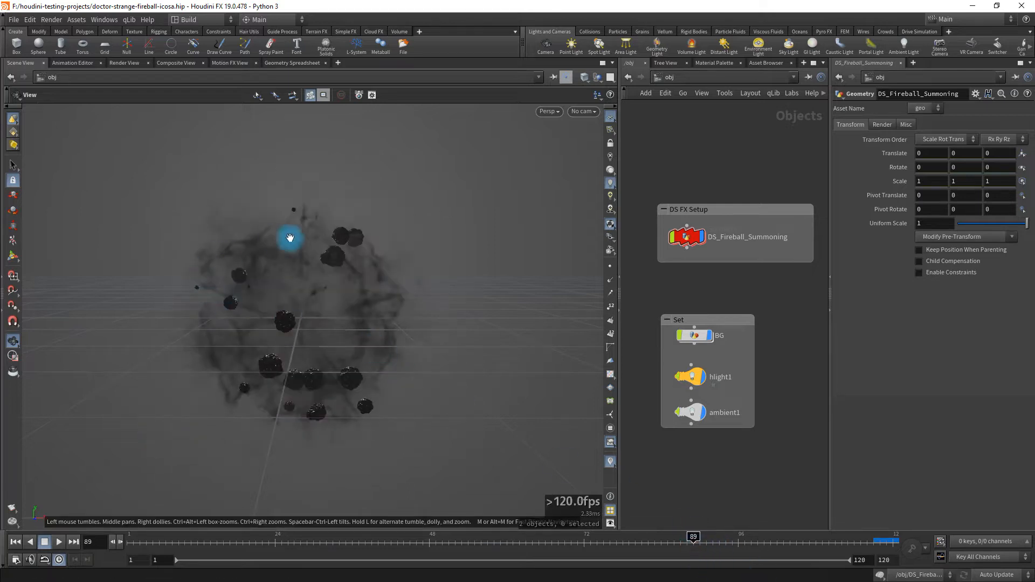
pyautogui.click(16, 541)
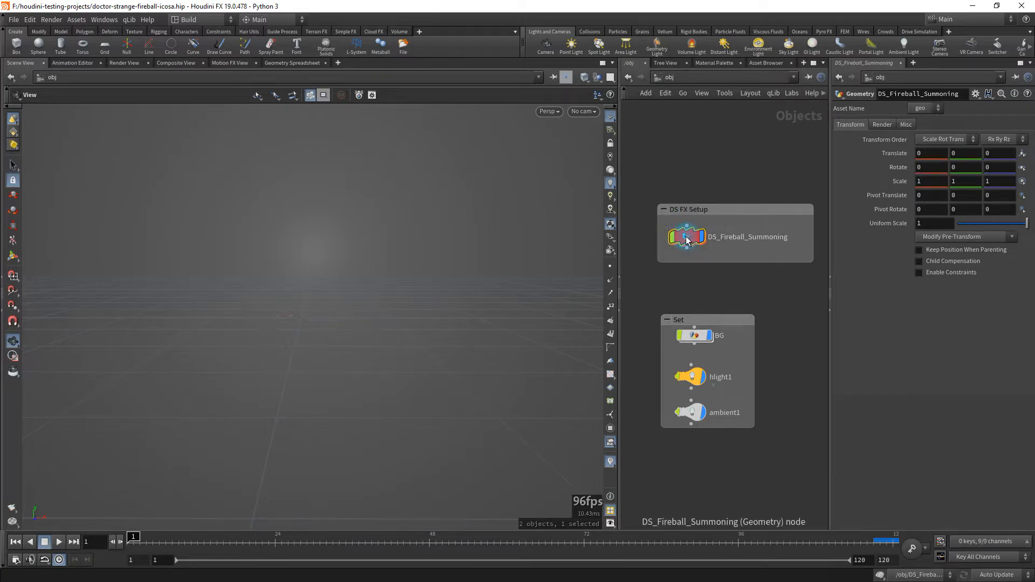
# Step: View the whole scene from outside the backdrop, and inspect the fireballs and smoke up close at frame 97
pyautogui.click(686, 239)
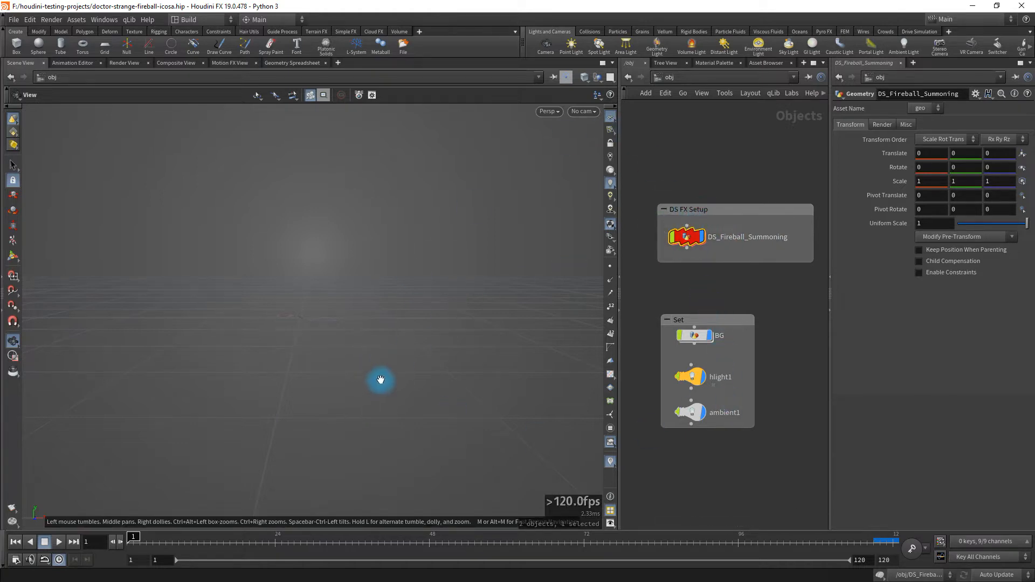
pyautogui.press('space')
pyautogui.press('h')
pyautogui.moveTo(281, 288); pyautogui.dragTo(474, 307)
pyautogui.moveTo(383, 349); pyautogui.dragTo(301, 303)
pyautogui.moveTo(300, 303); pyautogui.dragTo(336, 511, button='right')
pyautogui.moveTo(437, 535); pyautogui.dragTo(747, 534)
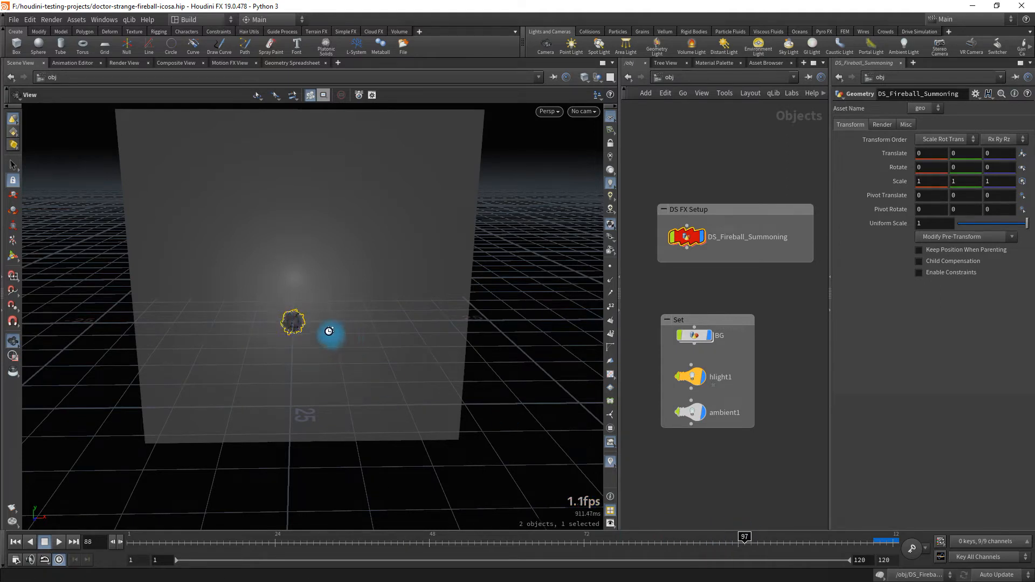
pyautogui.scroll(1, 327, 331)
pyautogui.moveTo(288, 317); pyautogui.dragTo(529, 331, button='right')
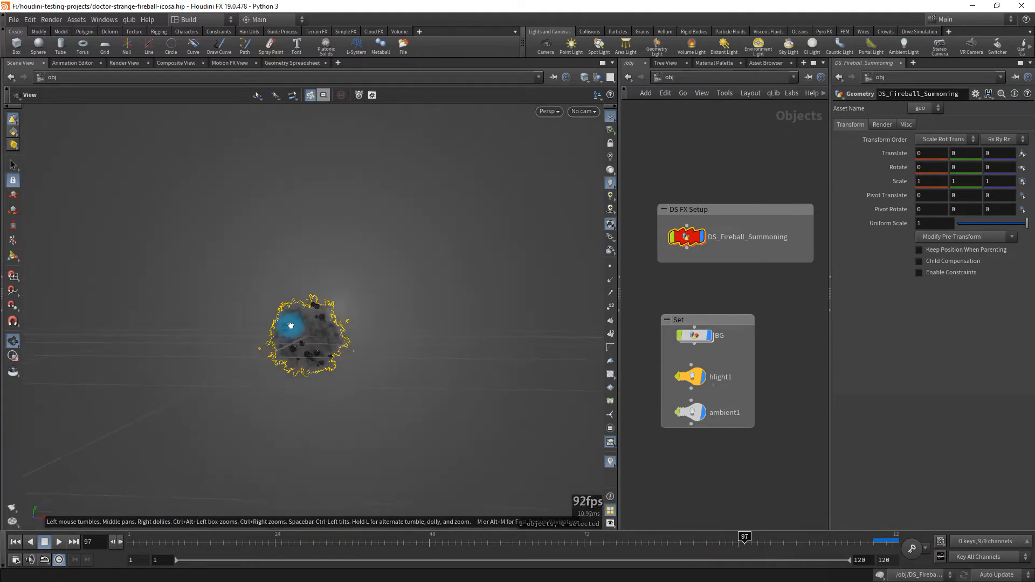
pyautogui.moveTo(316, 336); pyautogui.dragTo(557, 341, button='right')
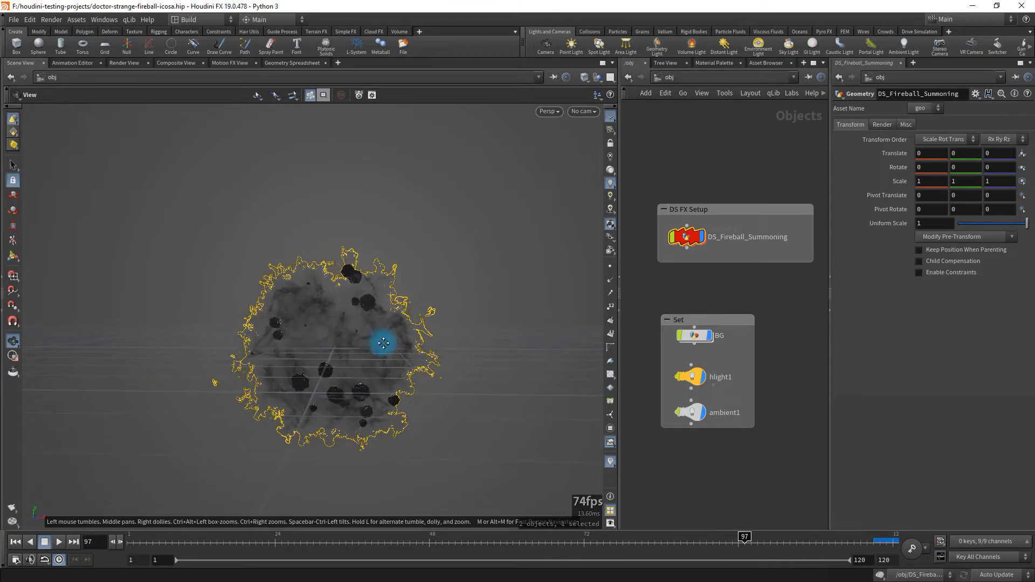
pyautogui.moveTo(381, 344); pyautogui.dragTo(332, 321, button='right')
pyautogui.moveTo(332, 321)
pyautogui.mouseDown()
pyautogui.moveTo(310, 302)
pyautogui.moveTo(324, 317)
pyautogui.mouseUp()
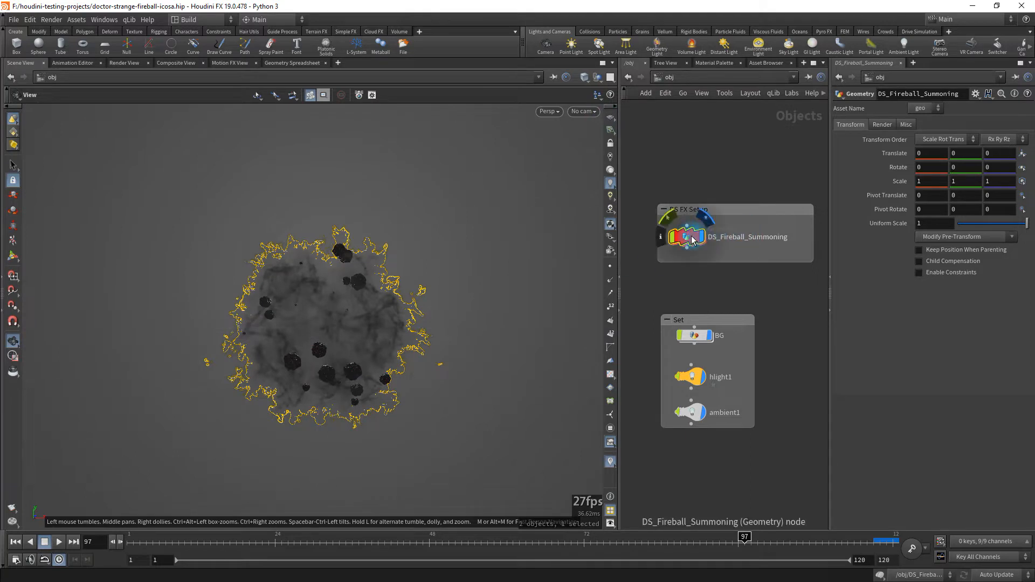
# Step: Open the DS_Fireball_Summoning geometry network and enlarge the network area to fit all of its node groups
pyautogui.click(700, 290)
pyautogui.click(687, 241)
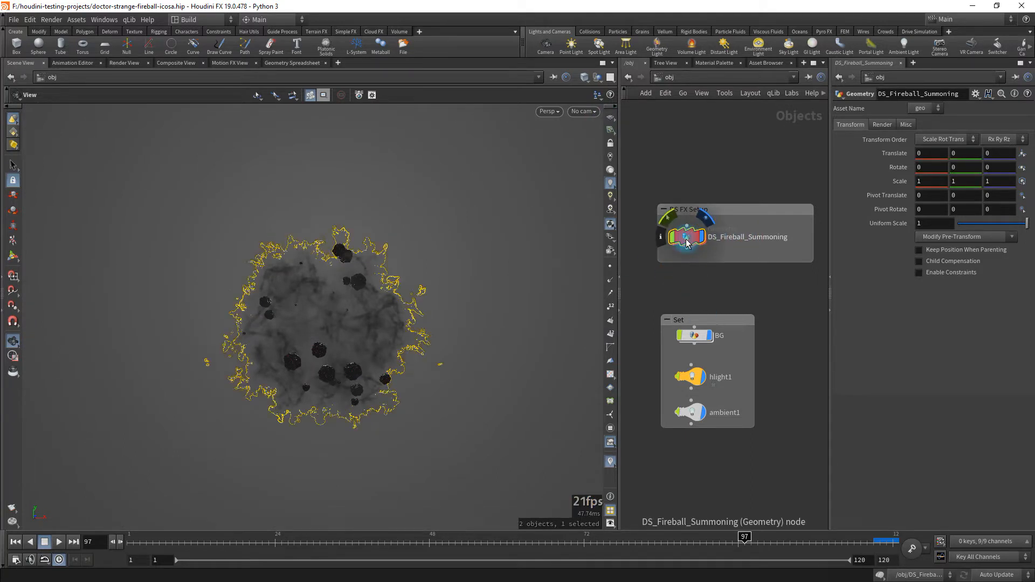
pyautogui.doubleClick(687, 241)
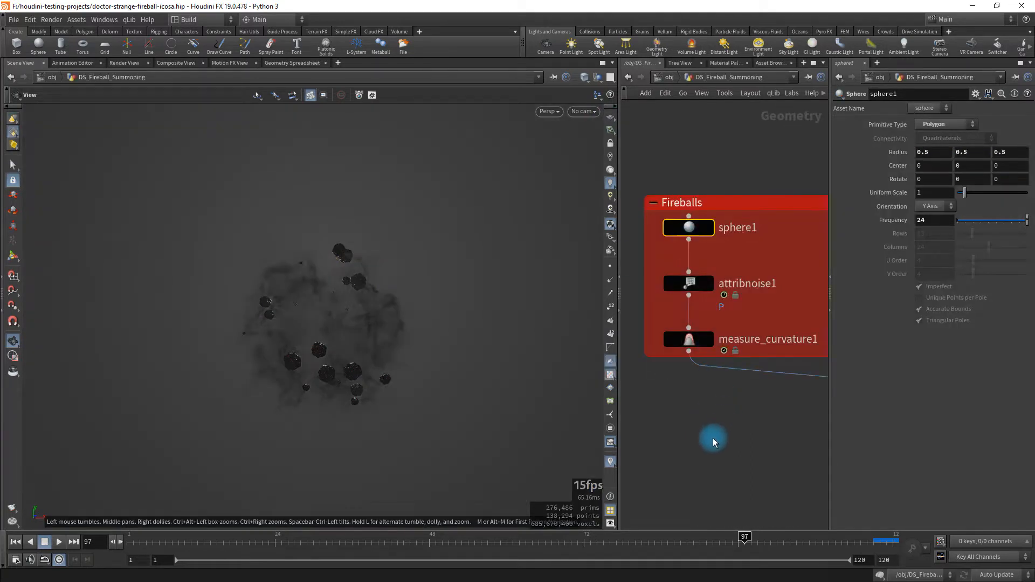
pyautogui.scroll(-3, 709, 440)
pyautogui.scroll(-2, 709, 441)
pyautogui.moveTo(735, 208); pyautogui.dragTo(641, 182, button='middle')
pyautogui.moveTo(620, 194); pyautogui.dragTo(207, 193)
pyautogui.moveTo(512, 176); pyautogui.dragTo(460, 161, button='middle')
pyautogui.moveTo(625, 213); pyautogui.dragTo(901, 211)
pyautogui.scroll(5, 509, 200)
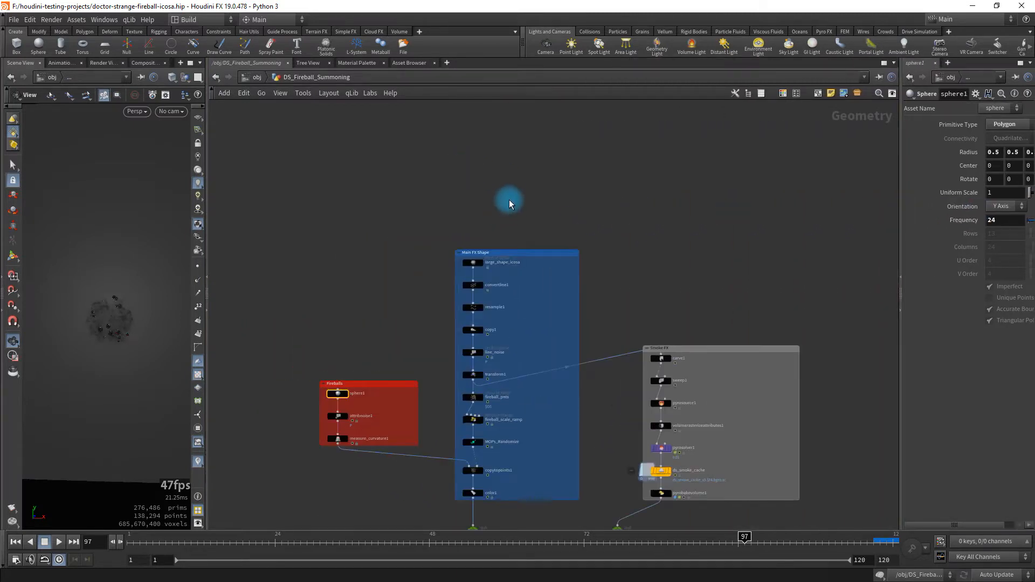
pyautogui.moveTo(400, 200); pyautogui.dragTo(347, 171, button='middle')
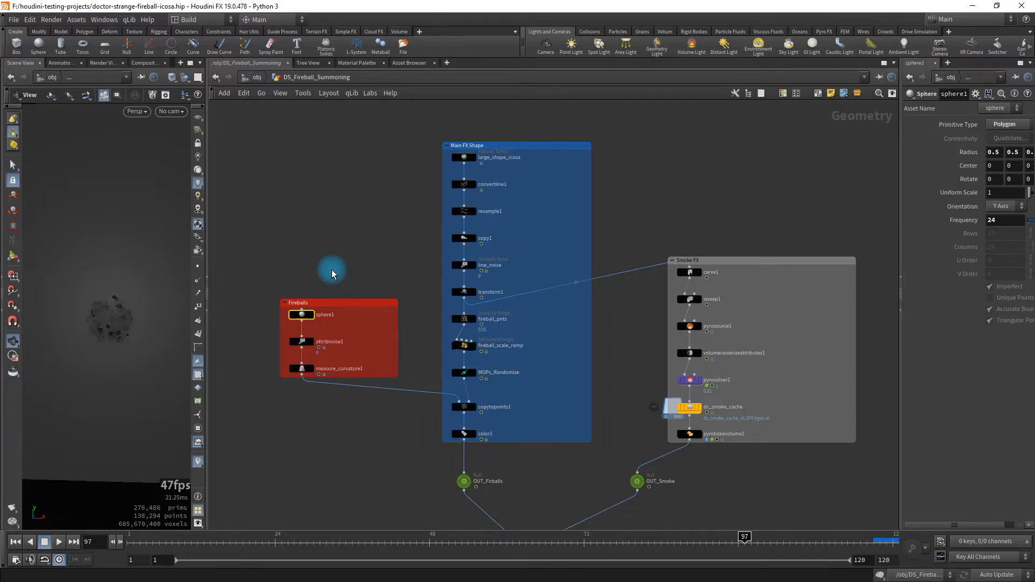
# Step: Examine the Fireballs, Main FX Shape and Smoke FX node groups and how they connect to each other
pyautogui.scroll(3, 336, 274)
pyautogui.moveTo(336, 273); pyautogui.dragTo(374, 225, button='middle')
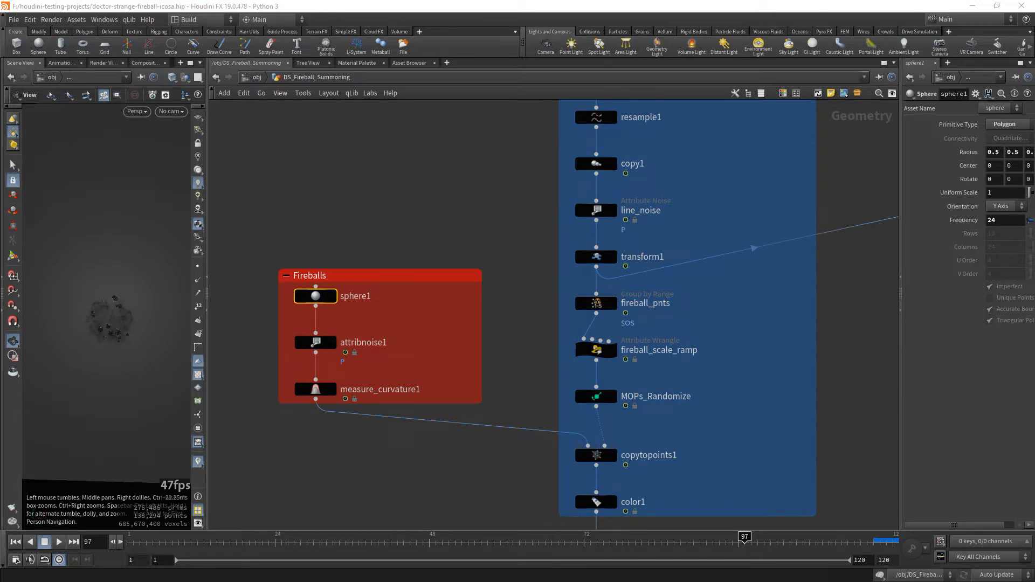
pyautogui.moveTo(0, 267); pyautogui.dragTo(544, 131)
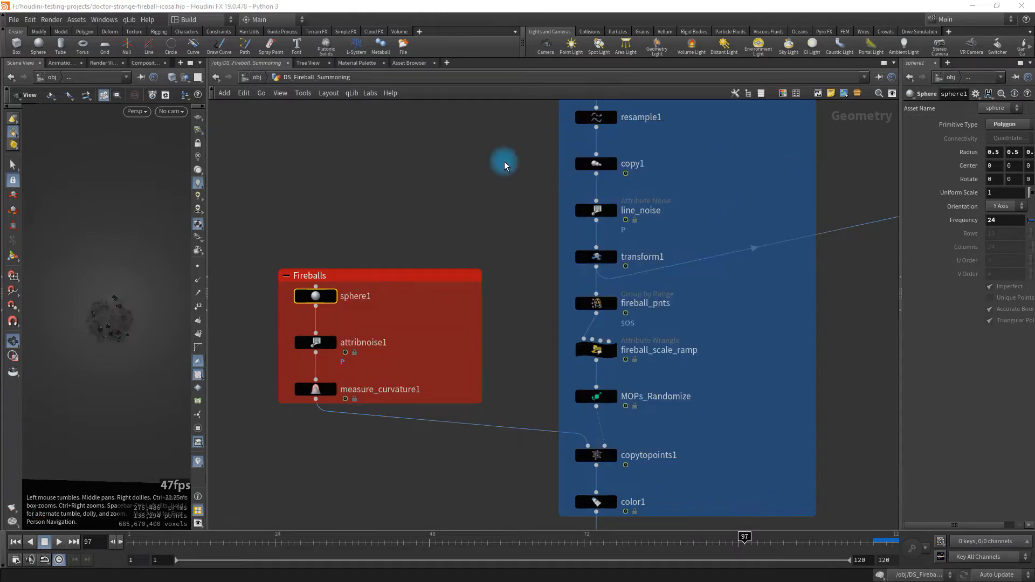
pyautogui.click(490, 171)
pyautogui.moveTo(446, 201); pyautogui.dragTo(441, 320, button='middle')
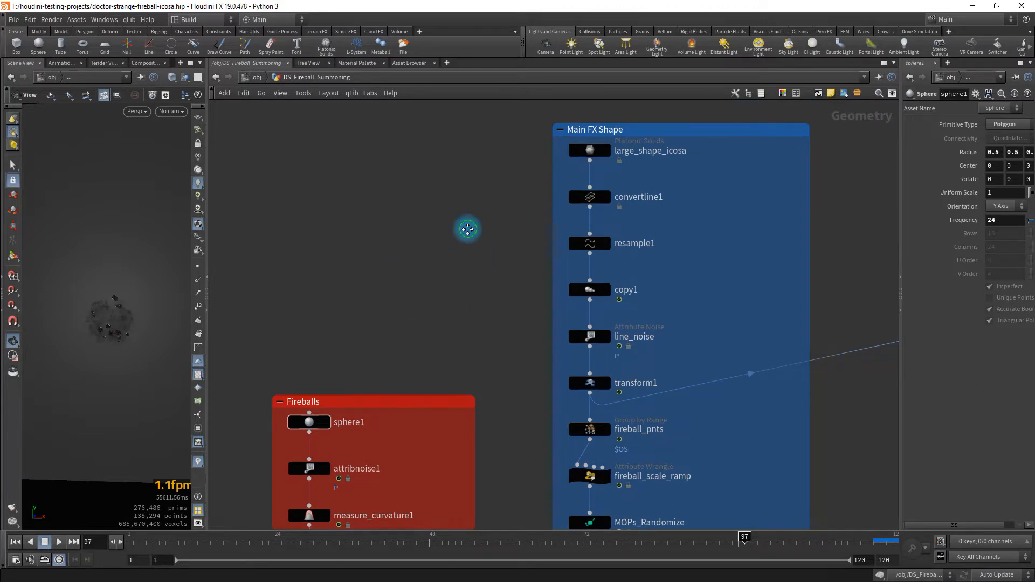
pyautogui.scroll(-5, 431, 218)
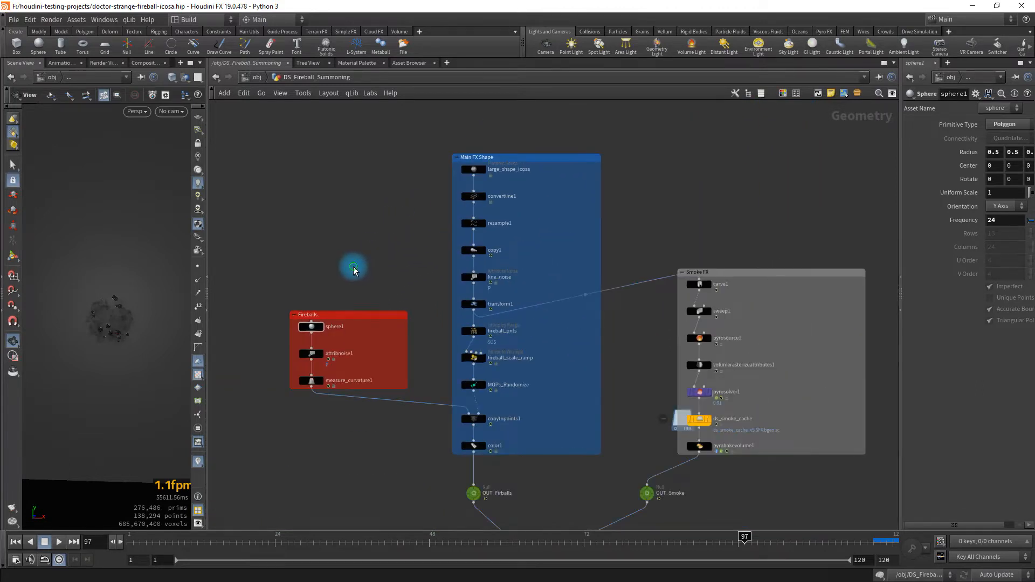
pyautogui.moveTo(353, 266); pyautogui.dragTo(380, 215, button='middle')
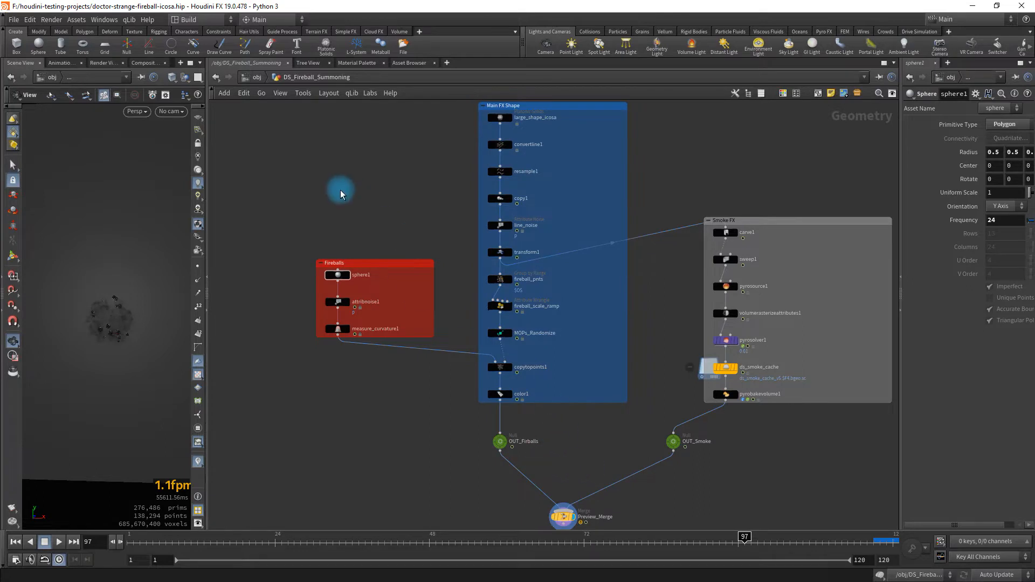
pyautogui.scroll(-1, 374, 192)
pyautogui.scroll(3, 374, 192)
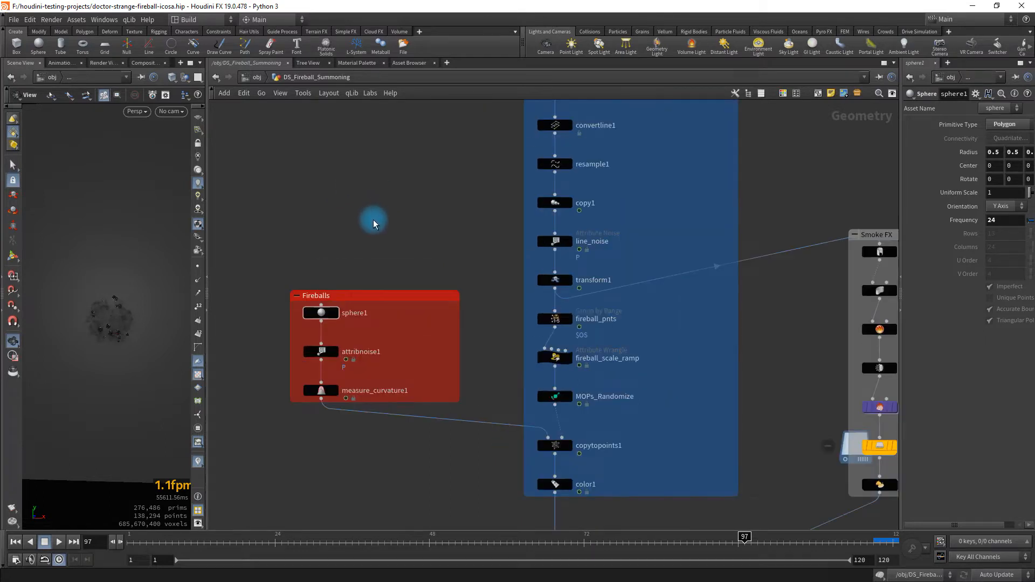
pyautogui.moveTo(373, 219); pyautogui.dragTo(498, 210, button='middle')
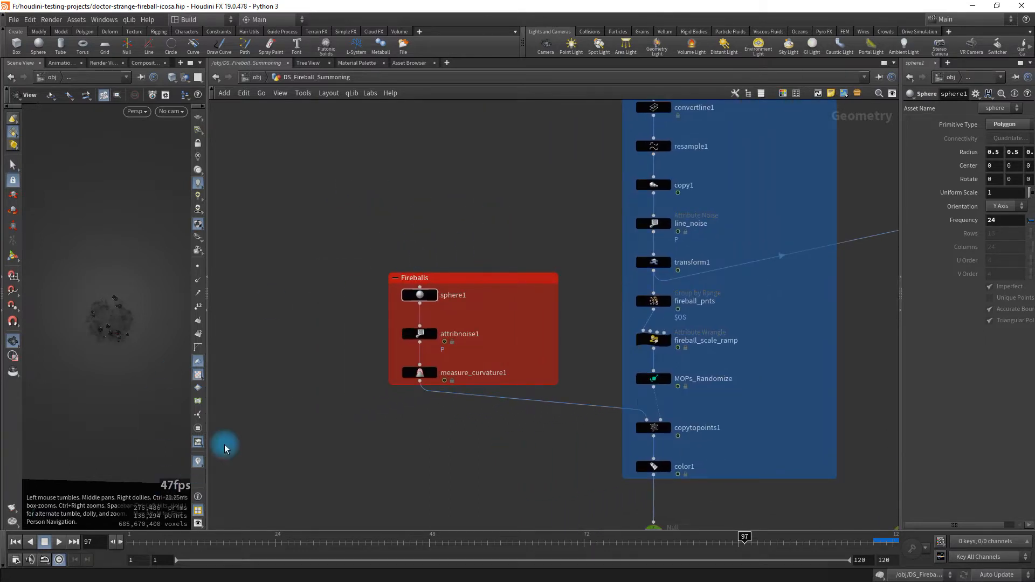
# Step: Widen the viewport and the parameter area, and center the network on the Fireballs group
pyautogui.moveTo(208, 258); pyautogui.dragTo(486, 251)
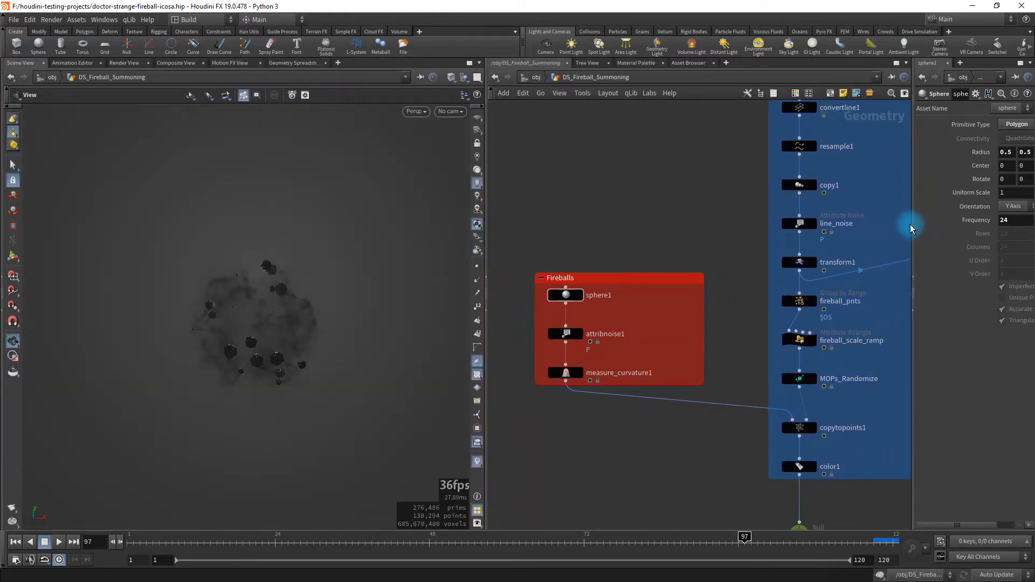
pyautogui.moveTo(912, 226); pyautogui.dragTo(737, 243)
pyautogui.moveTo(548, 219); pyautogui.dragTo(648, 199, button='middle')
pyautogui.scroll(3, 598, 226)
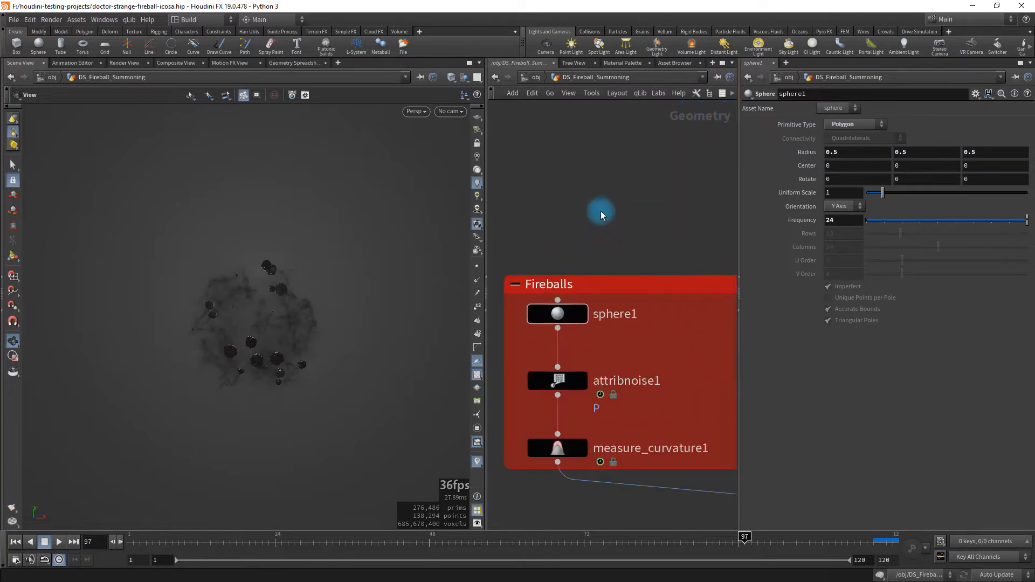
# Step: Select the sphere1 node, return the timeline to frame 1, and display only the sphere
pyautogui.click(558, 309)
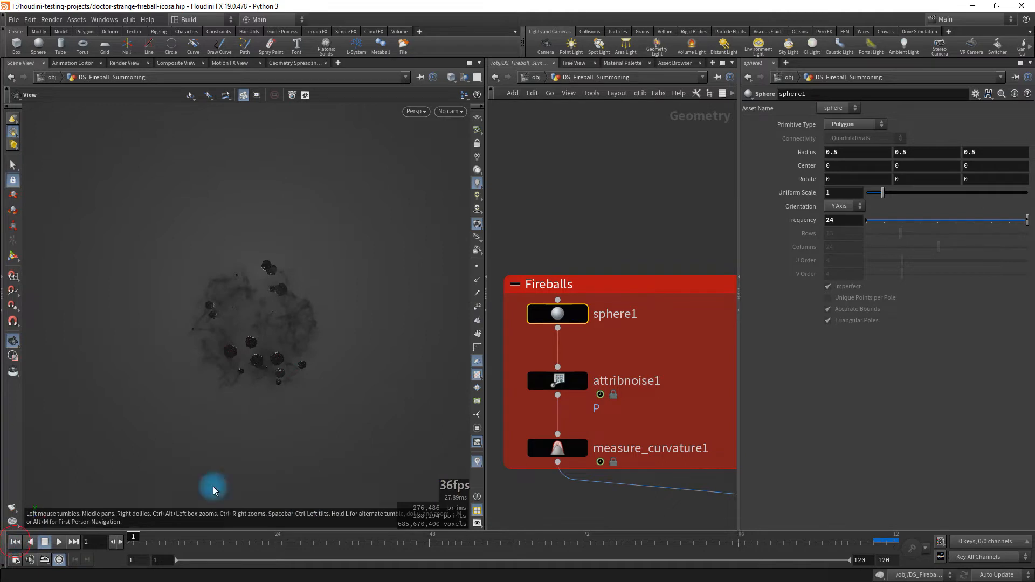
pyautogui.click(20, 542)
pyautogui.click(584, 312)
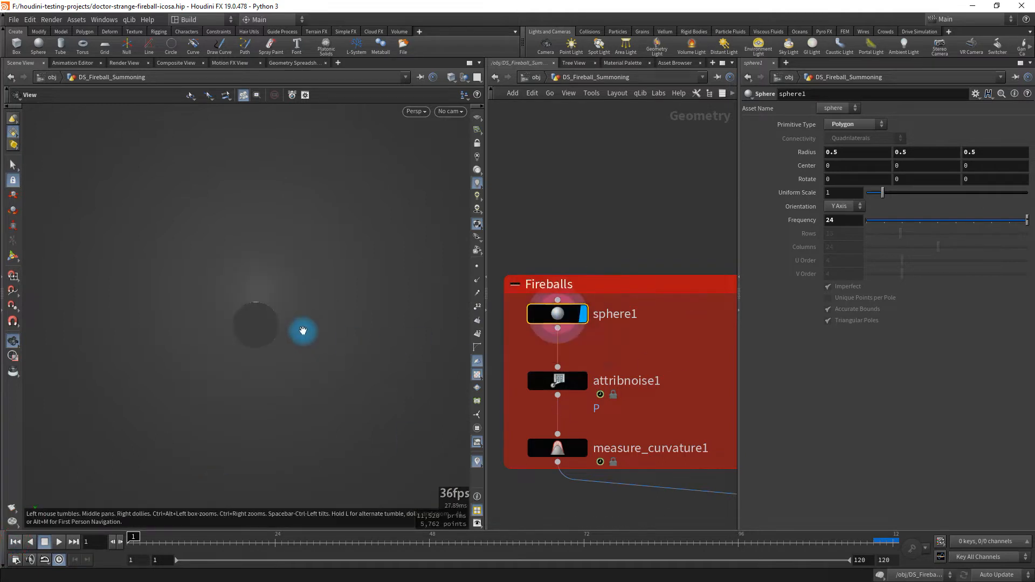
# Step: Switch the viewport to headlight lighting with Smooth Wire Shaded display to show the sphere's mesh up close
pyautogui.click(479, 170)
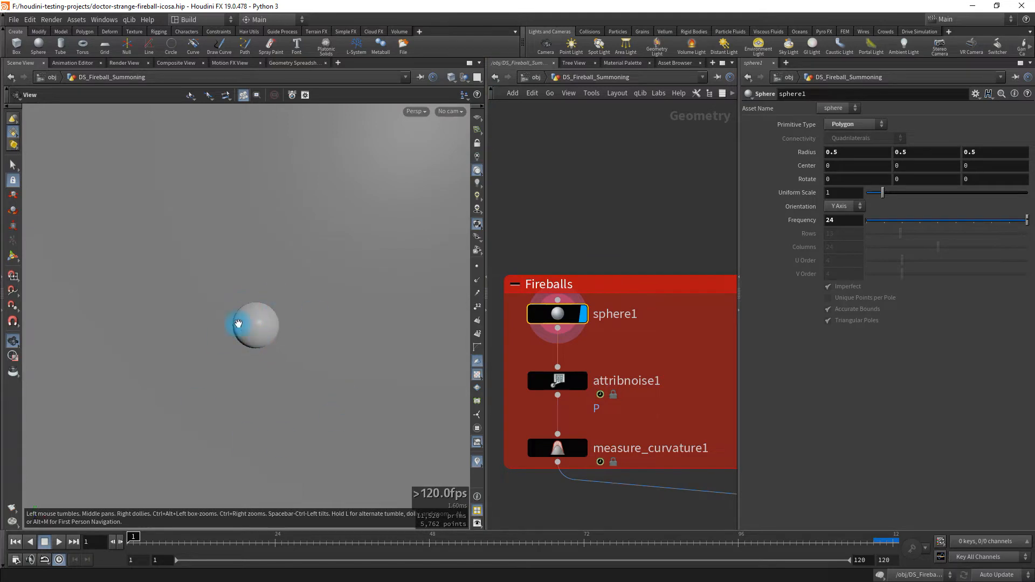
pyautogui.scroll(3, 245, 330)
pyautogui.click(452, 79)
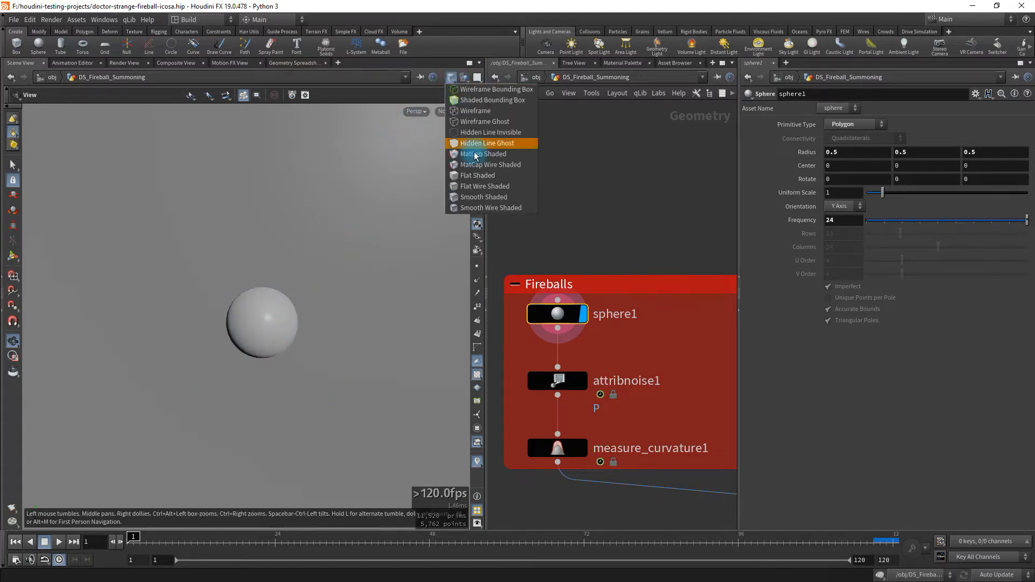
pyautogui.click(480, 207)
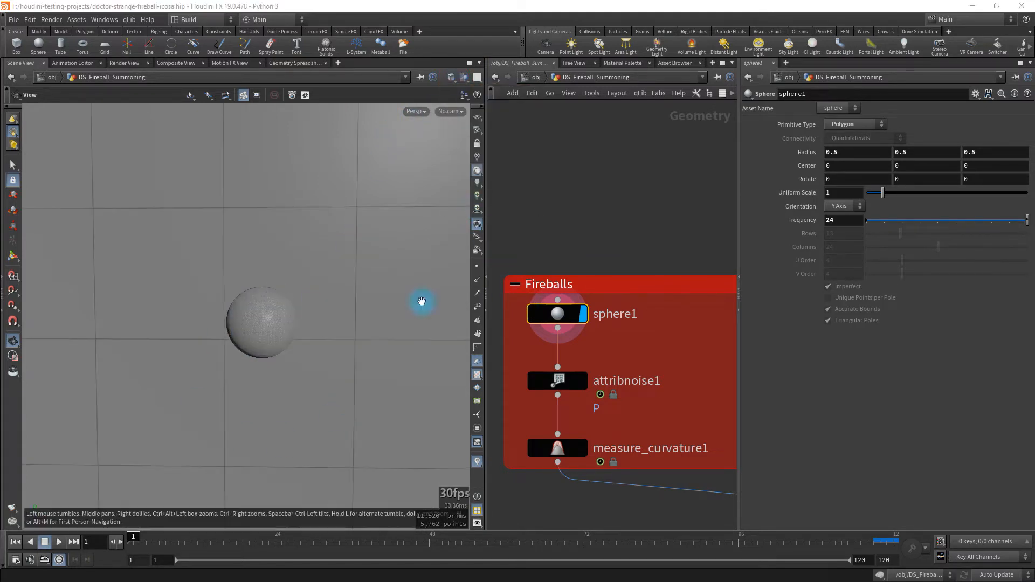
pyautogui.scroll(5, 257, 331)
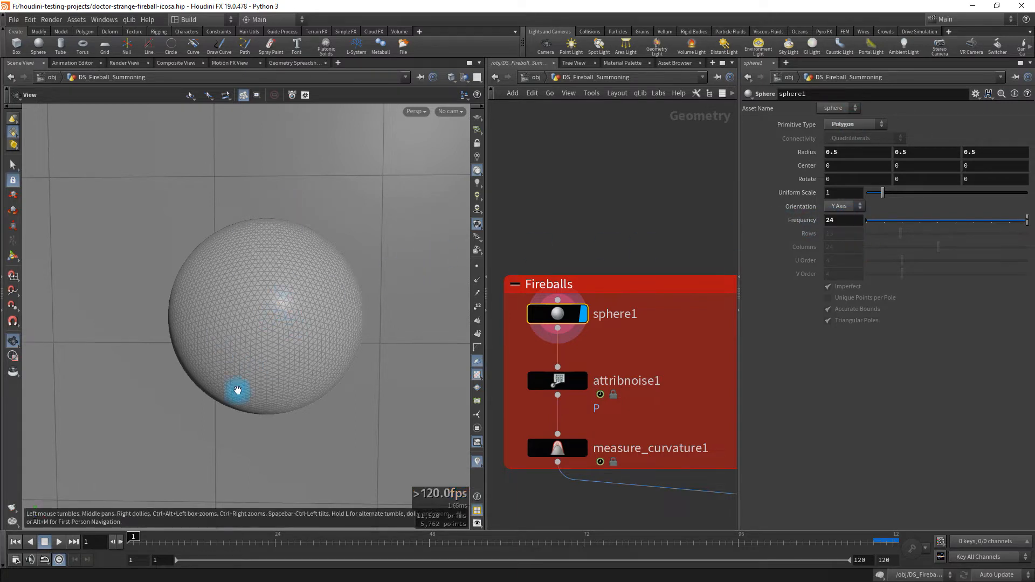
# Step: Display the attribnoise1 node's result and select the node to show its noise parameters
pyautogui.moveTo(565, 315)
pyautogui.moveTo(558, 380)
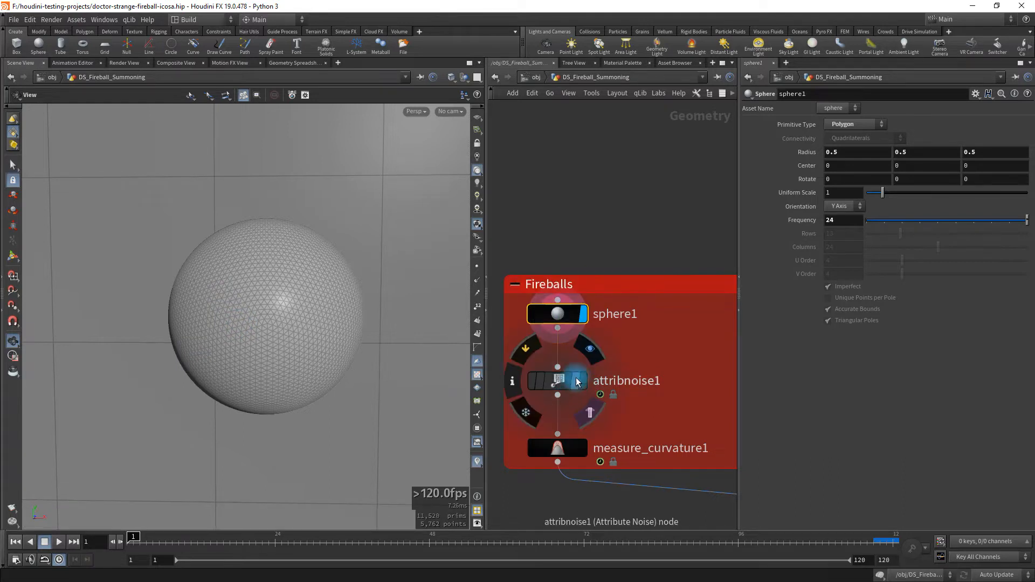
pyautogui.click(591, 351)
pyautogui.click(558, 379)
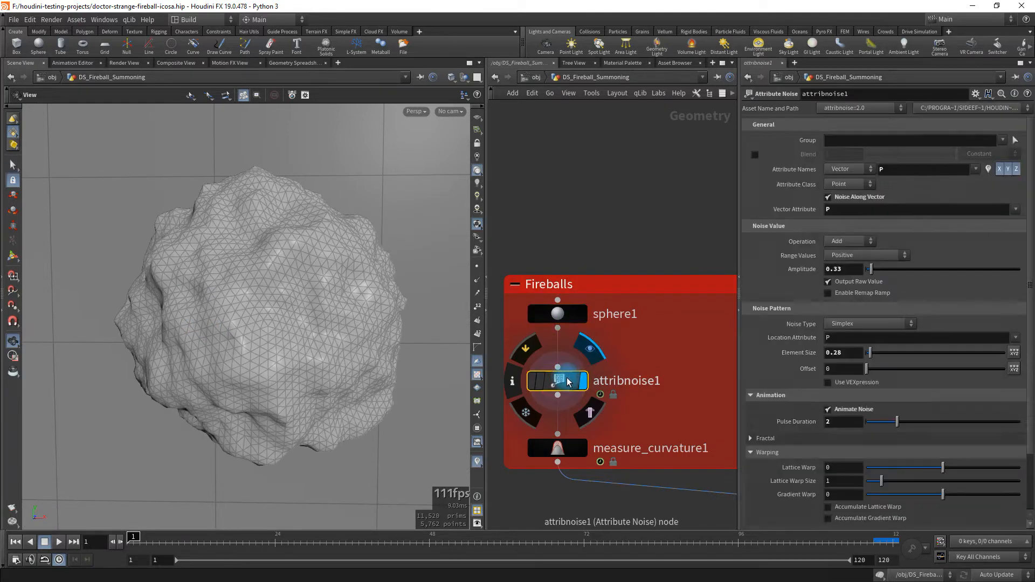
# Step: Set the Element Size of attribnoise1's noise pattern to 0.51
pyautogui.click(330, 323)
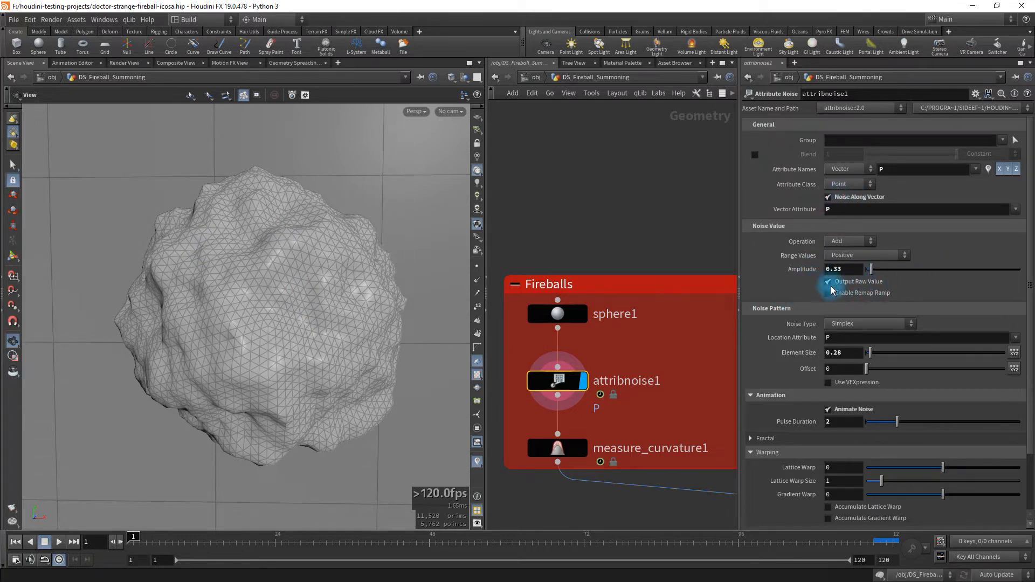
pyautogui.doubleClick(832, 268)
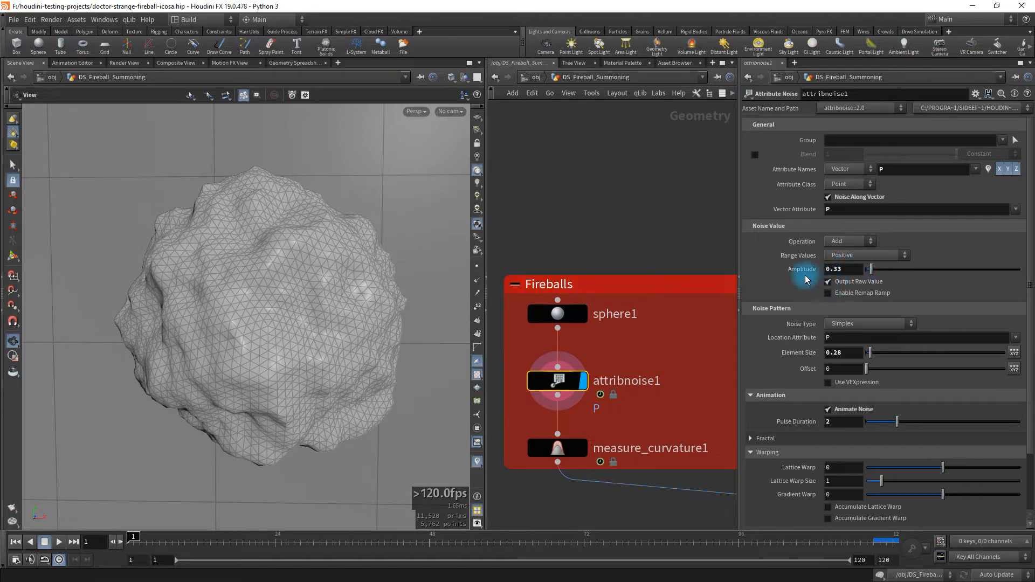
pyautogui.scroll(-1, 791, 314)
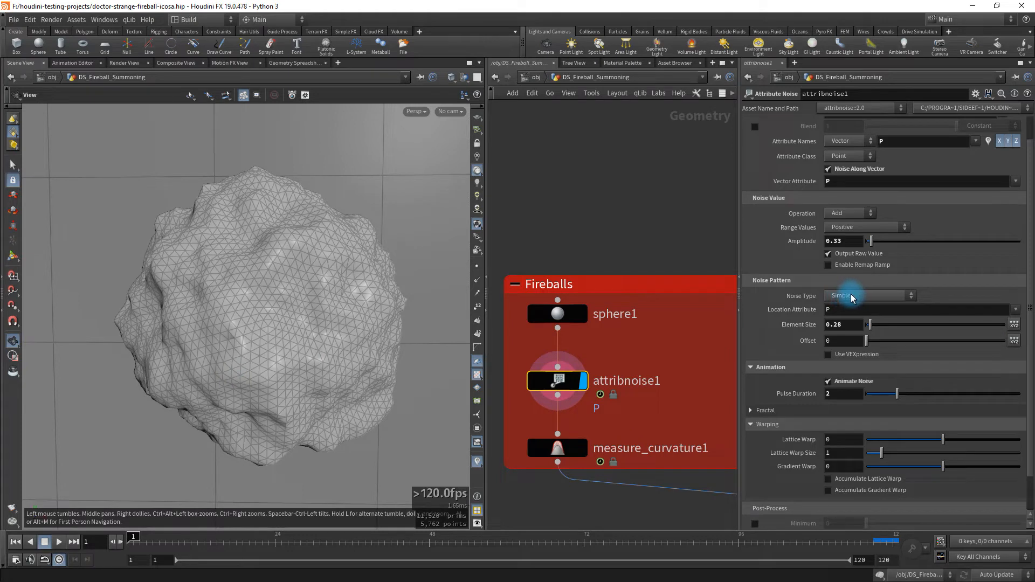
pyautogui.moveTo(869, 324)
pyautogui.mouseDown()
pyautogui.moveTo(880, 323)
pyautogui.moveTo(869, 325)
pyautogui.mouseUp()
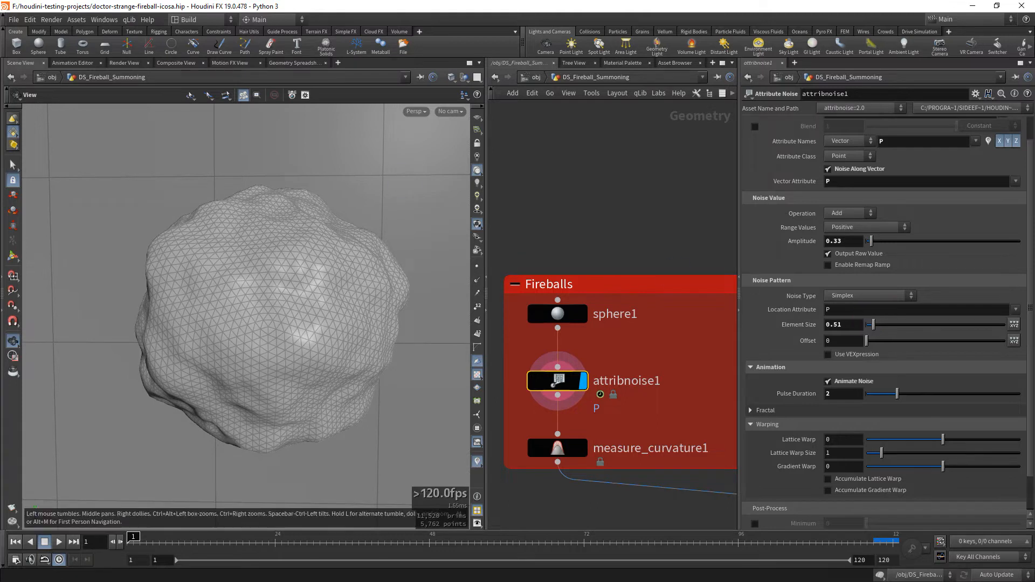
# Step: Compare the noisy sphere with the reference image, and scrub the timeline to frame 22 to preview the animated noise
pyautogui.moveTo(0, 136); pyautogui.dragTo(685, 138)
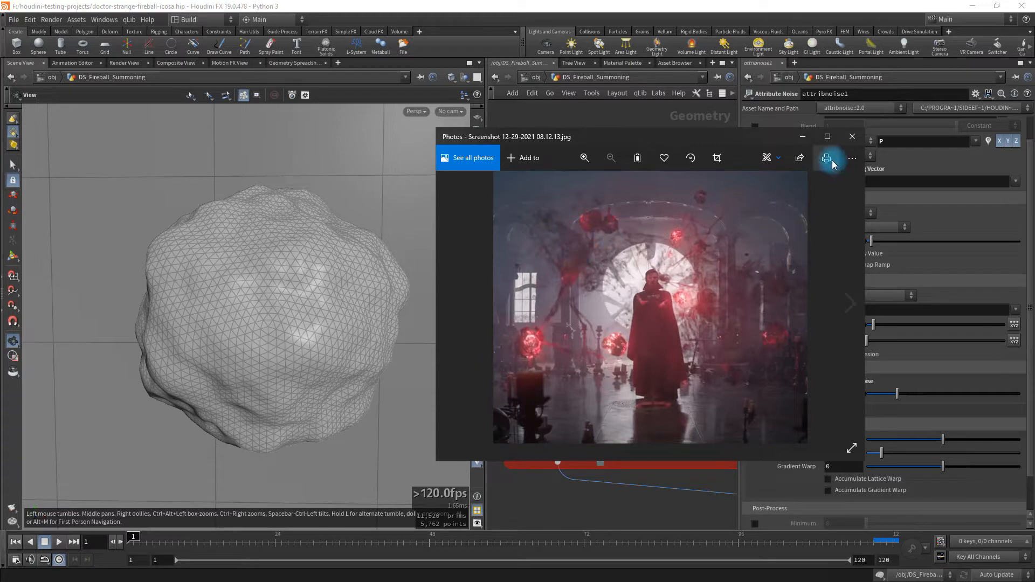
pyautogui.moveTo(730, 134); pyautogui.dragTo(0, 184)
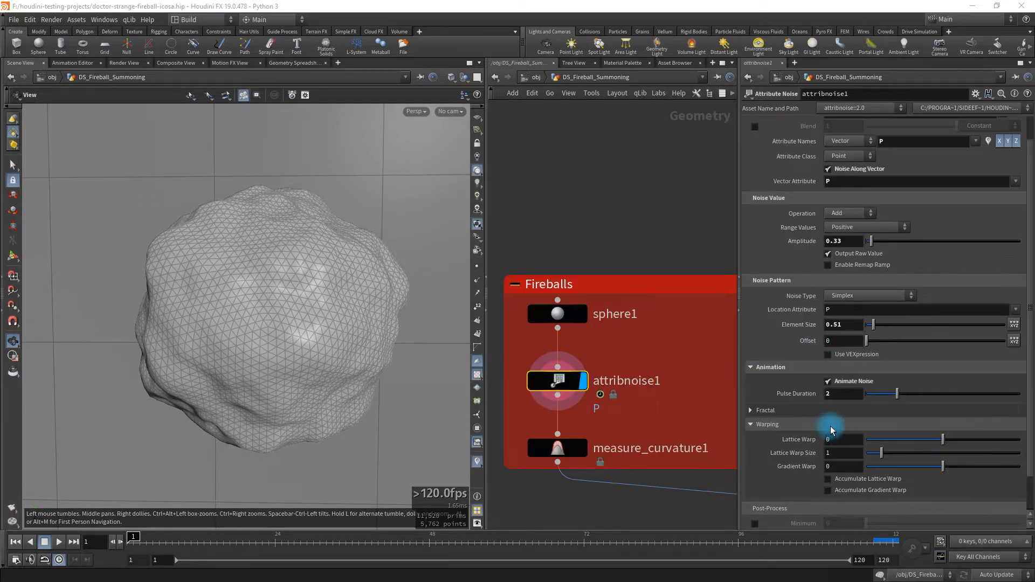
pyautogui.scroll(-1, 859, 426)
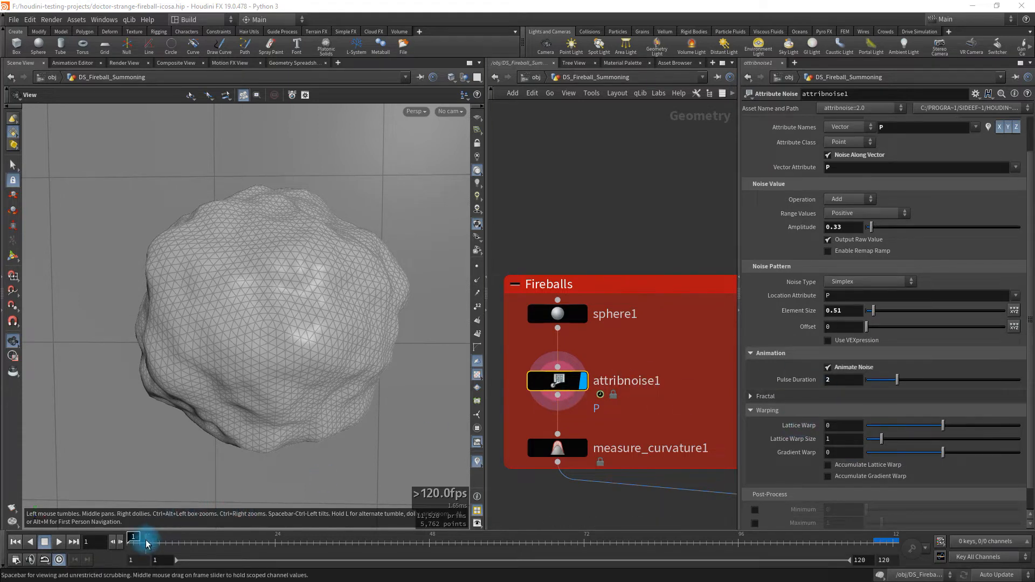
pyautogui.moveTo(134, 537); pyautogui.dragTo(263, 535)
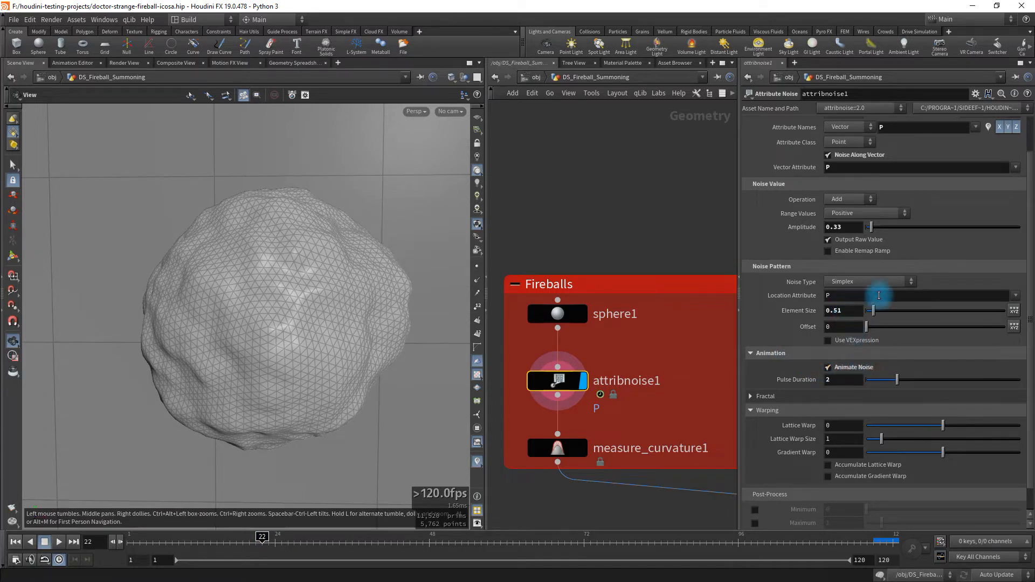
# Step: Try the Perlin Flow, Alligator and Perlin noise types on the sphere, and set the Noise Type back to Simplex
pyautogui.click(905, 283)
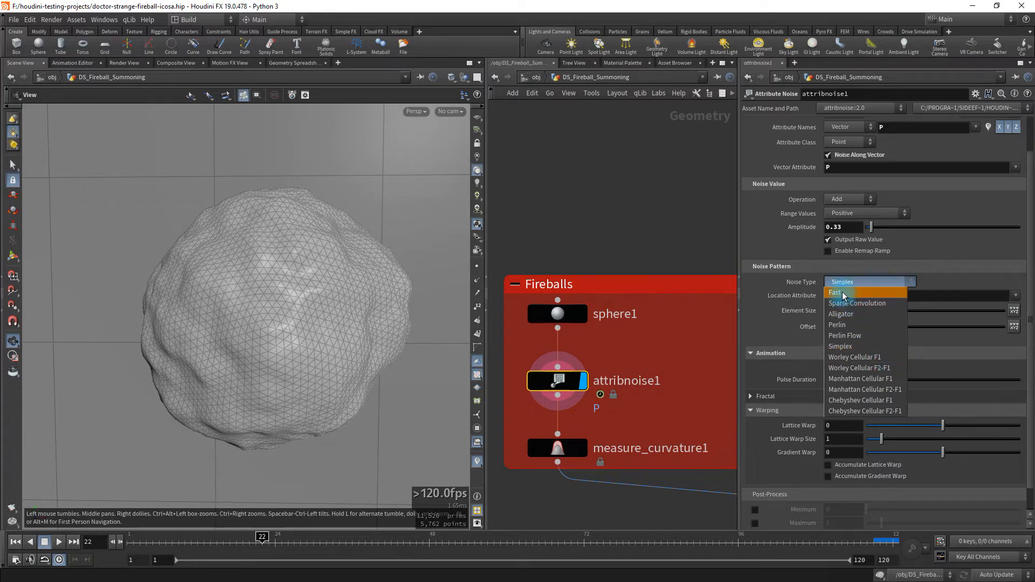
pyautogui.click(846, 335)
pyautogui.click(855, 282)
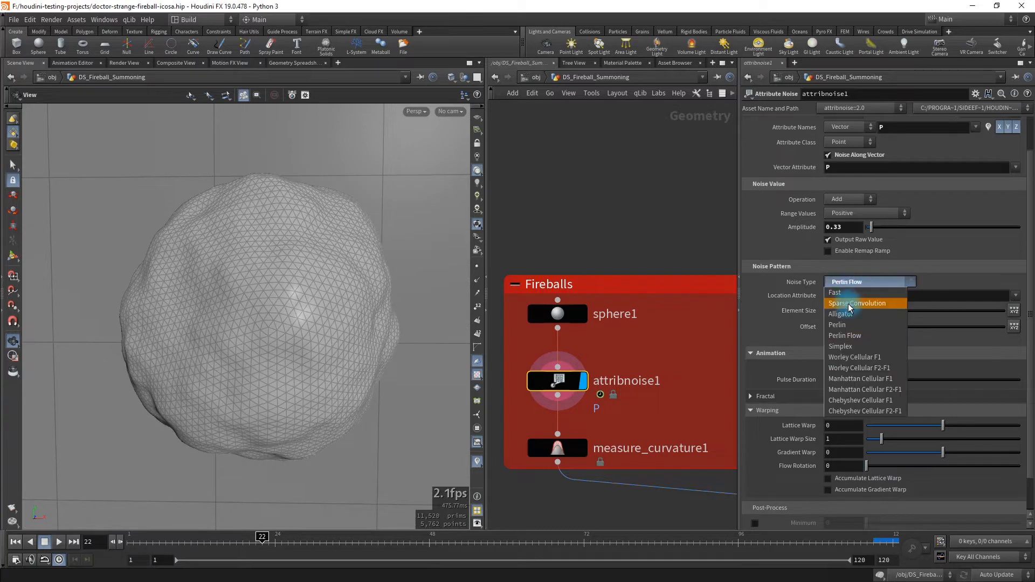
pyautogui.click(841, 314)
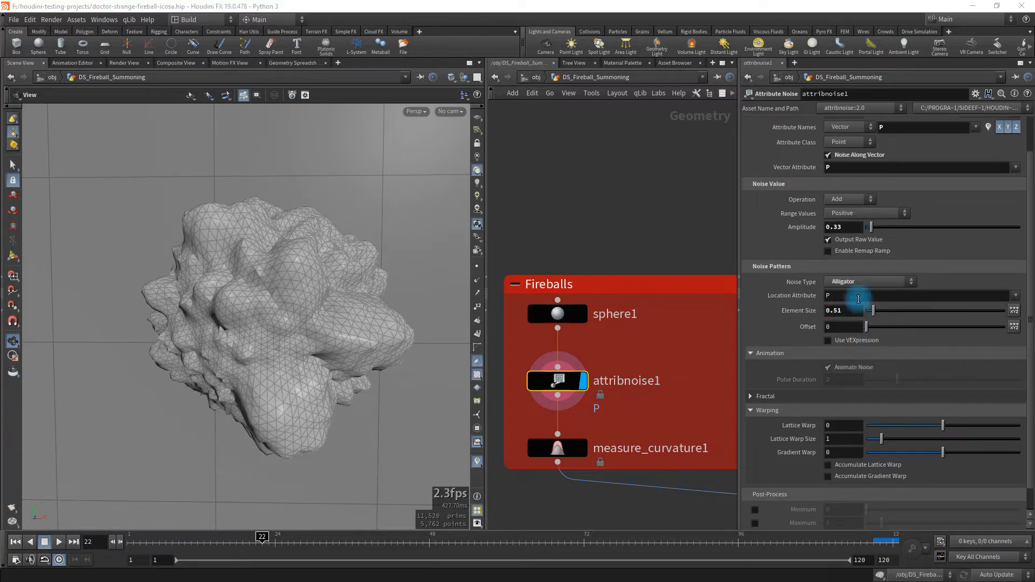
pyautogui.click(850, 283)
pyautogui.click(835, 325)
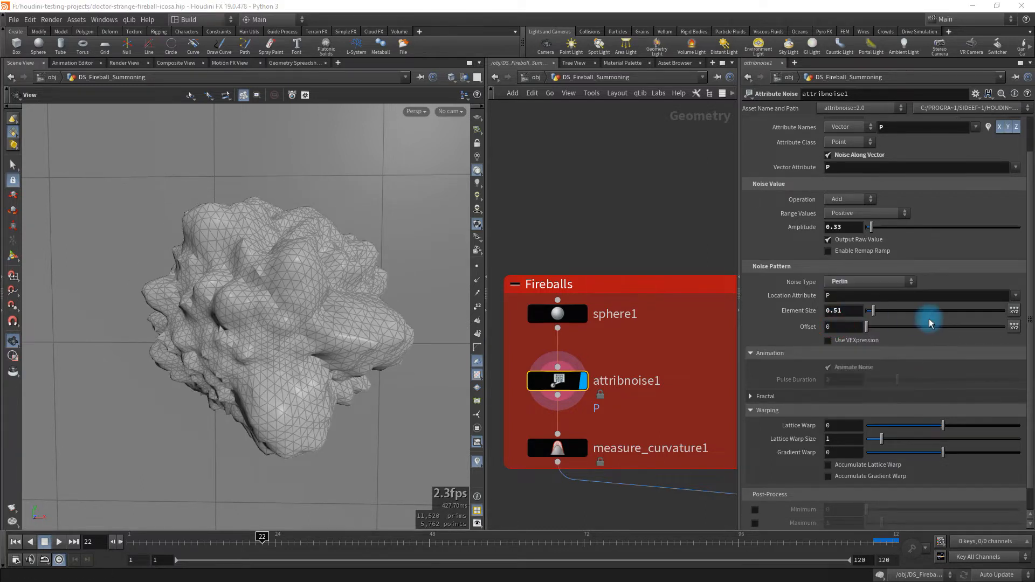
pyautogui.click(861, 282)
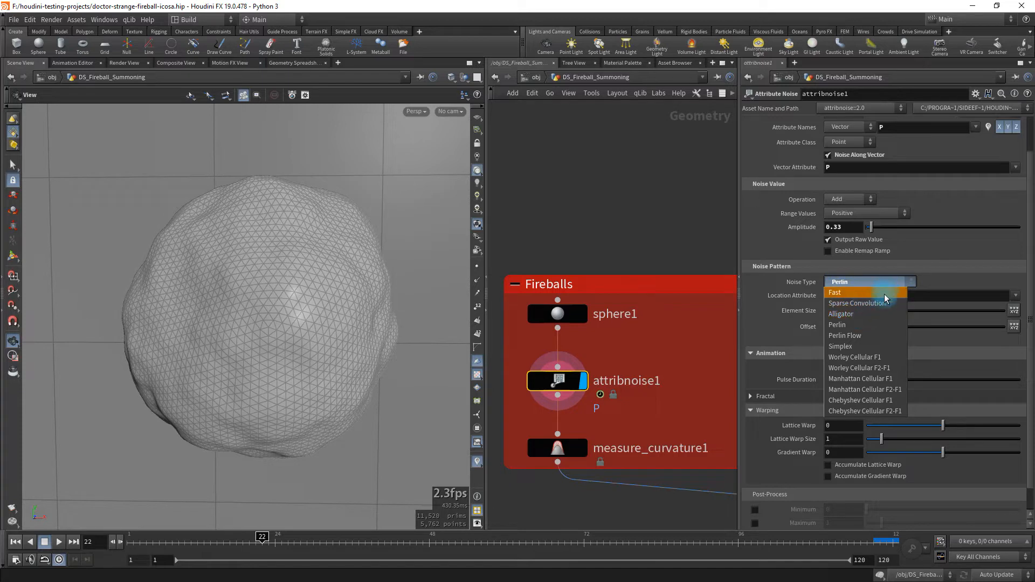
pyautogui.click(772, 372)
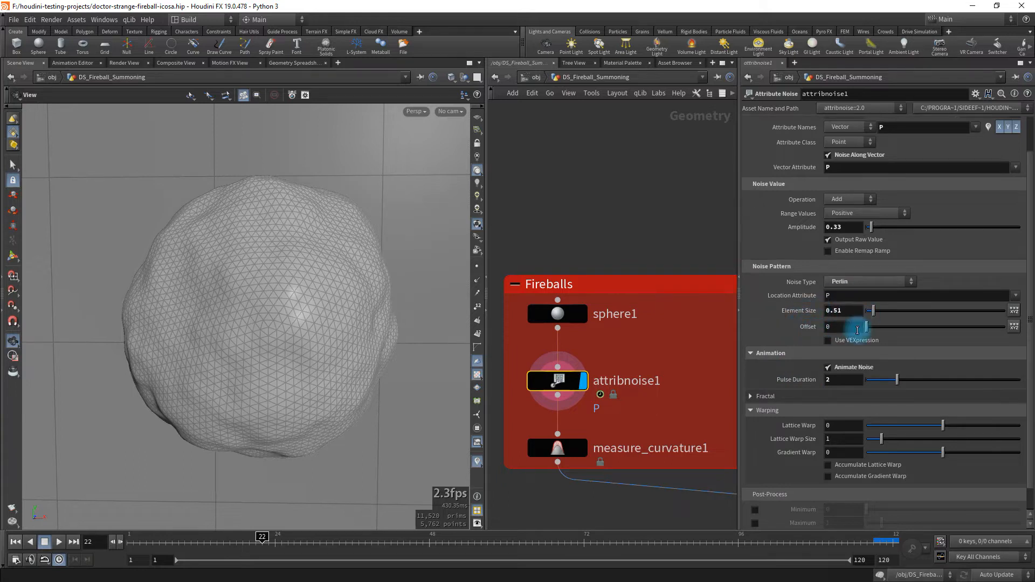
pyautogui.click(867, 284)
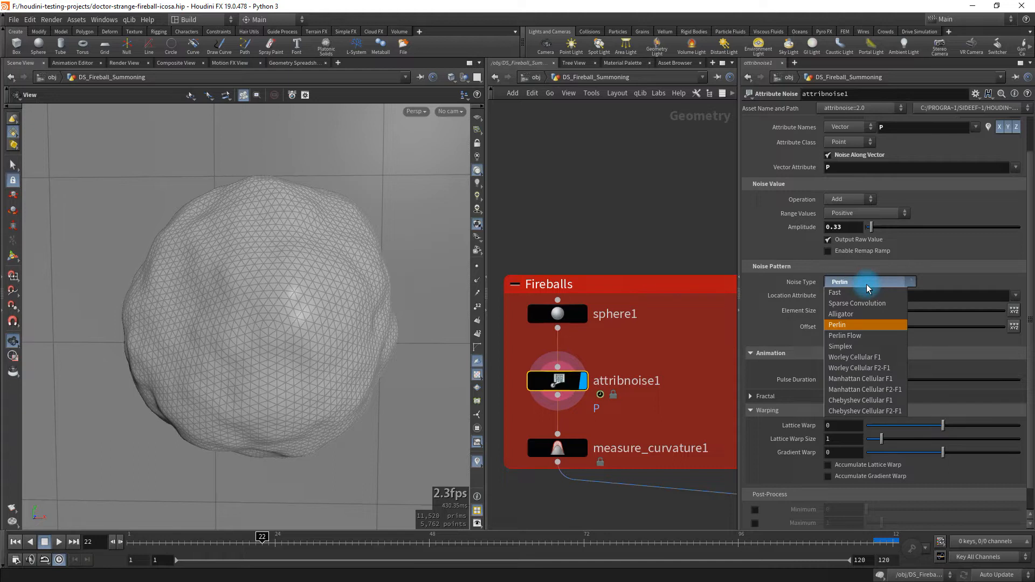
pyautogui.click(865, 346)
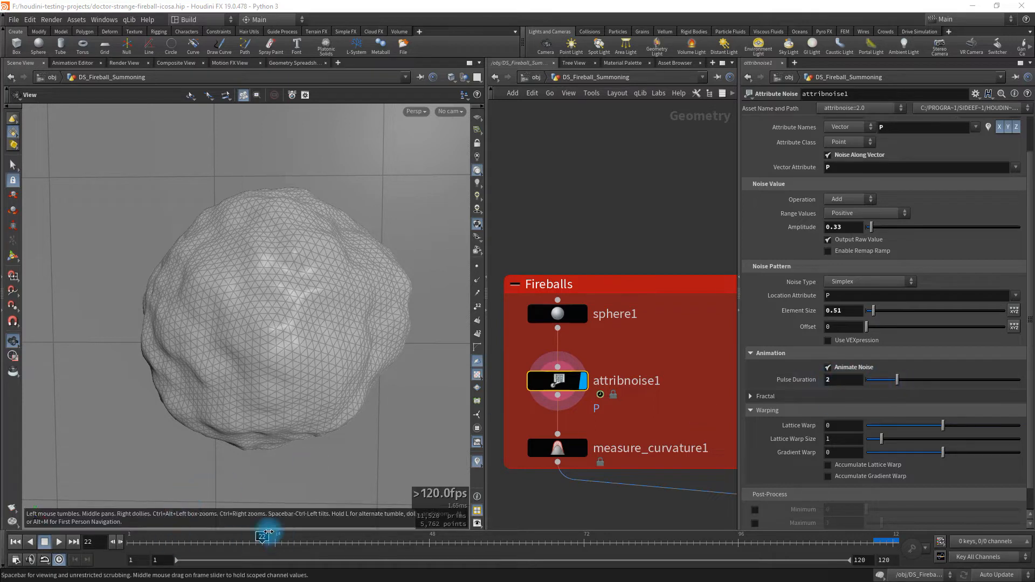
# Step: Play the noise animation from the first frame, stop it, and return to frame 1
pyautogui.click(13, 543)
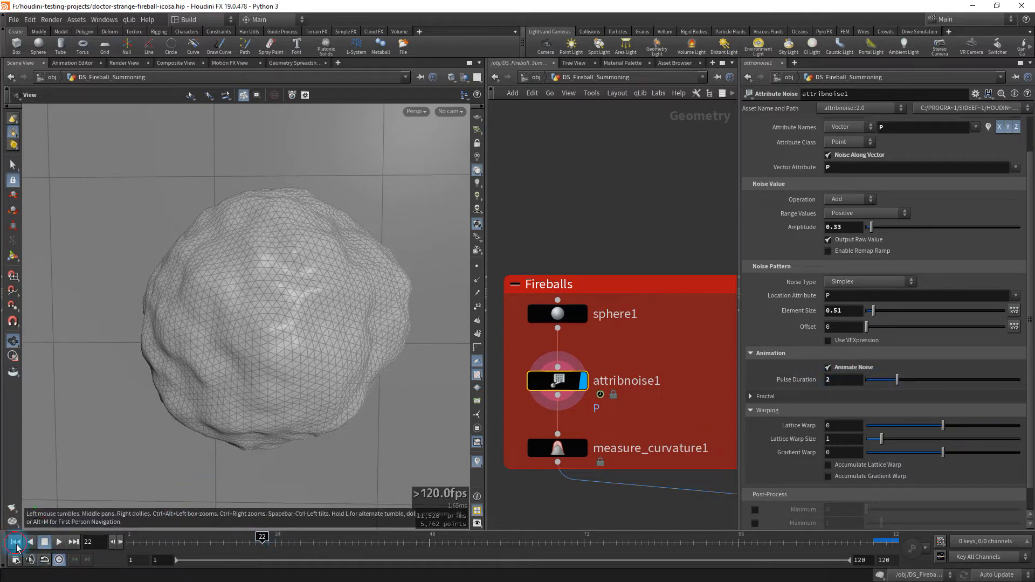
pyautogui.click(60, 541)
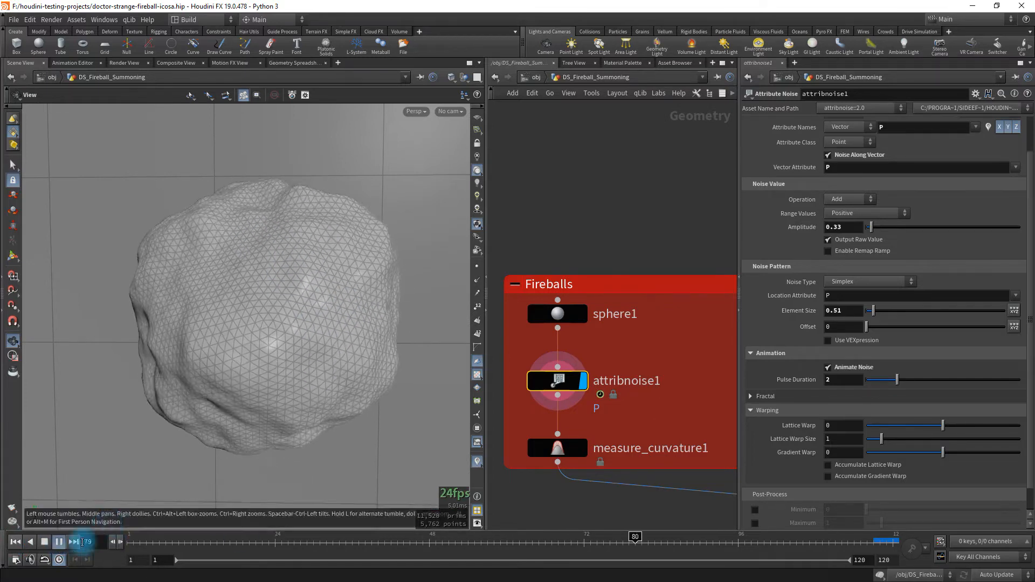
pyautogui.click(44, 541)
pyautogui.click(14, 542)
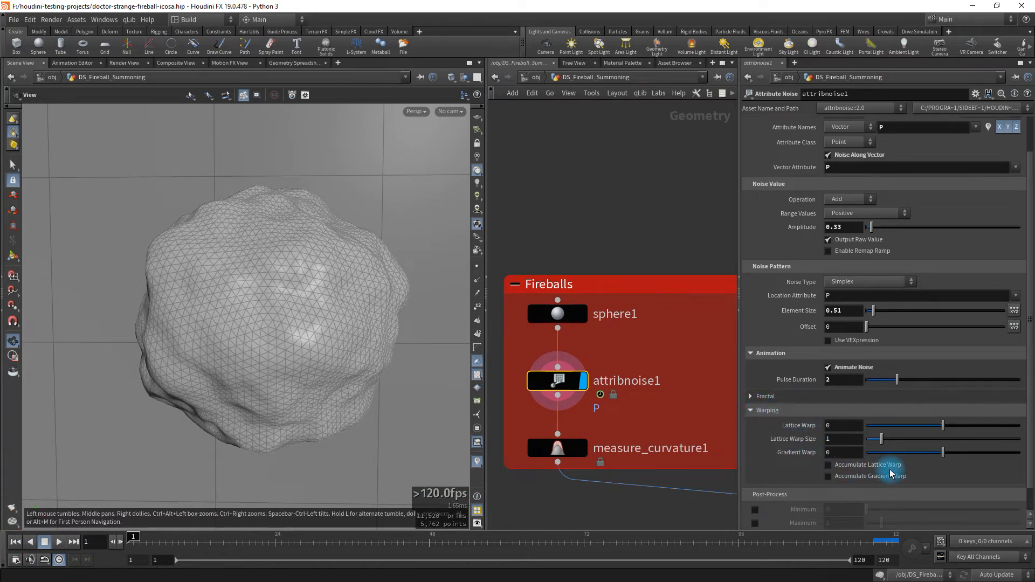
# Step: Collapse the noise node's Warping settings, and select and display the measure_curvature1 node
pyautogui.click(753, 411)
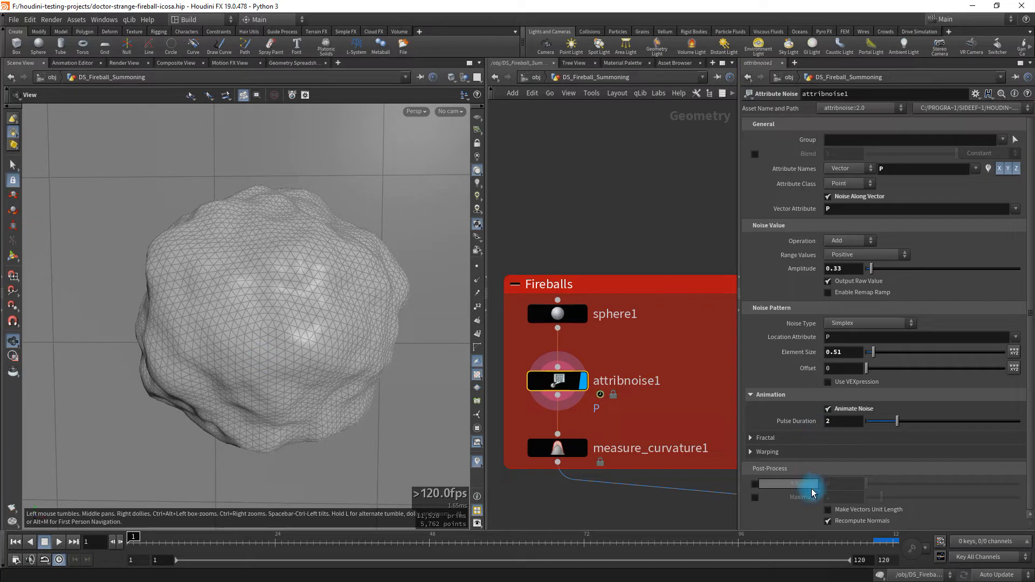
pyautogui.moveTo(562, 456)
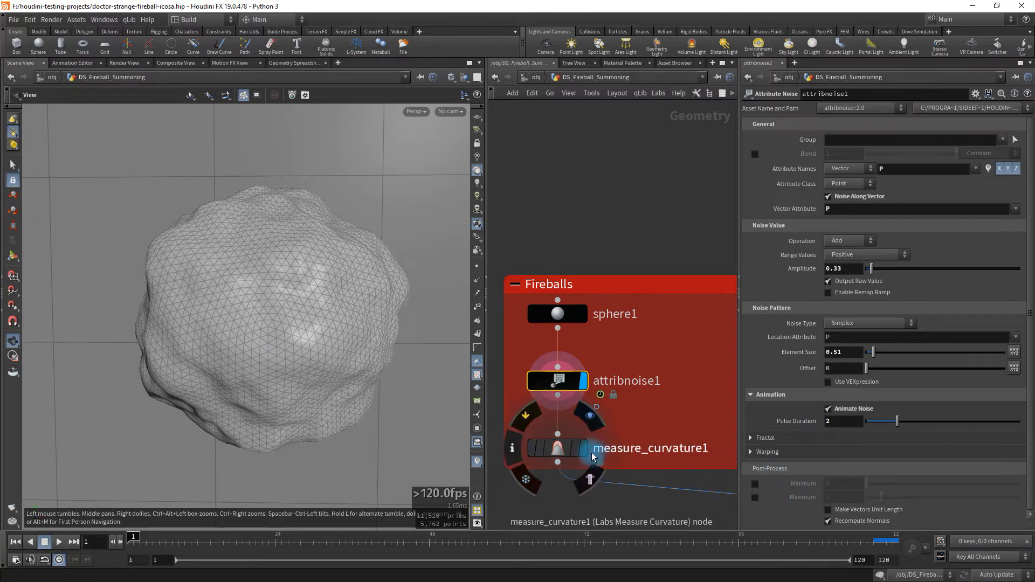
pyautogui.click(562, 456)
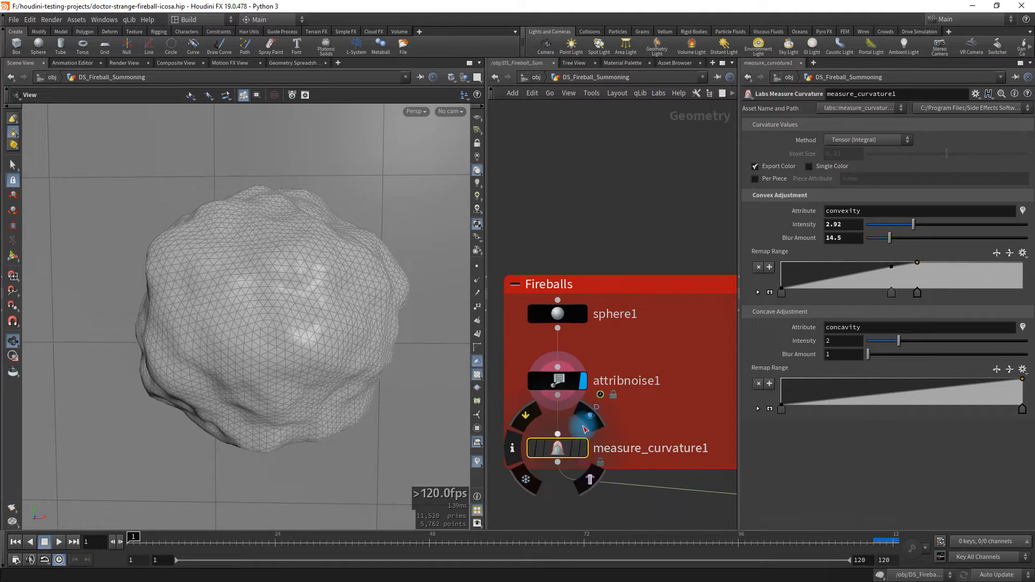
pyautogui.click(590, 416)
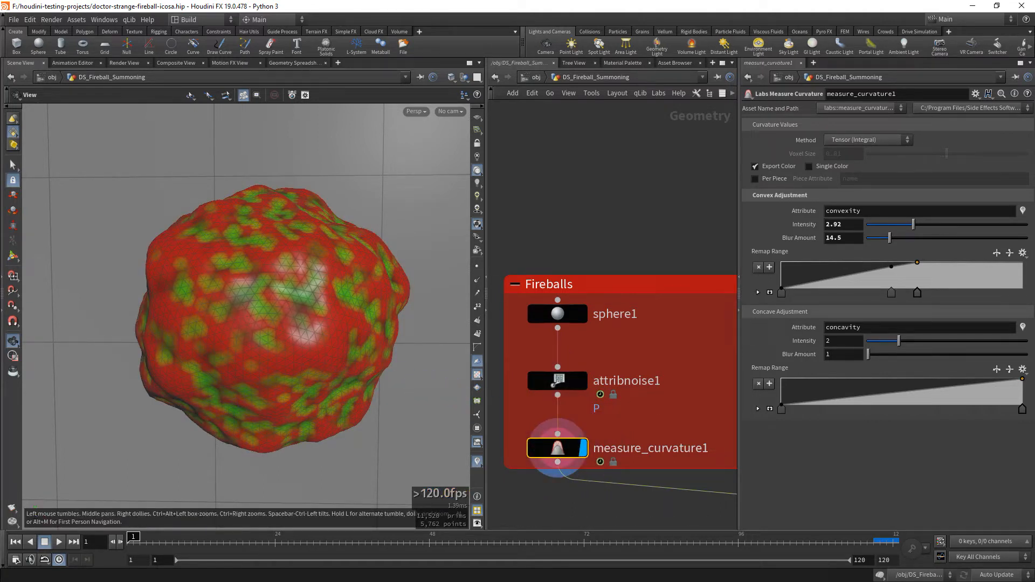
# Step: Examine the fireballs up close in the Photos reference image, and return to Houdini
pyautogui.moveTo(0, 253); pyautogui.dragTo(467, 160)
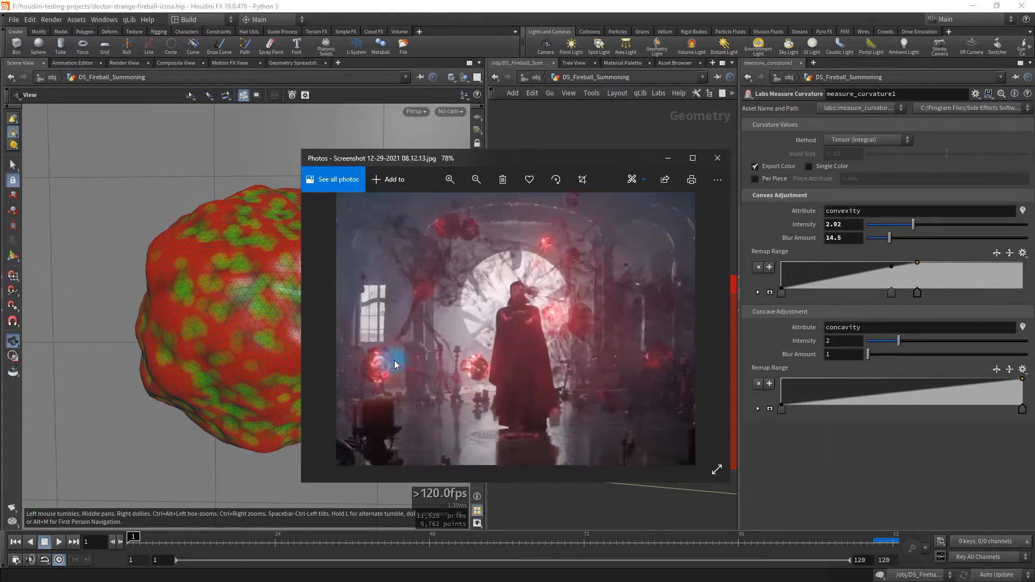
pyautogui.scroll(5, 394, 360)
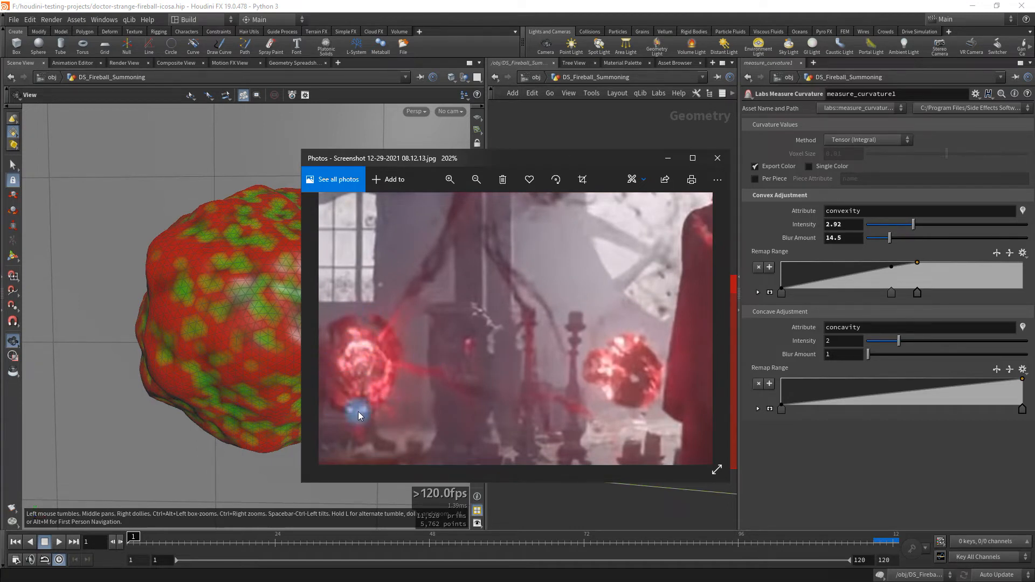
pyautogui.scroll(-6, 401, 363)
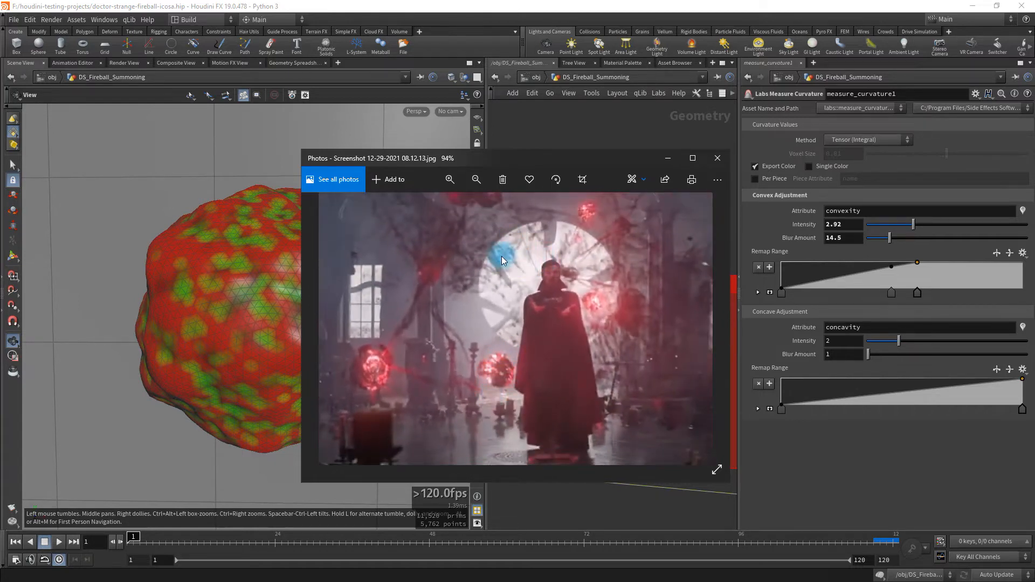
pyautogui.scroll(-2, 507, 373)
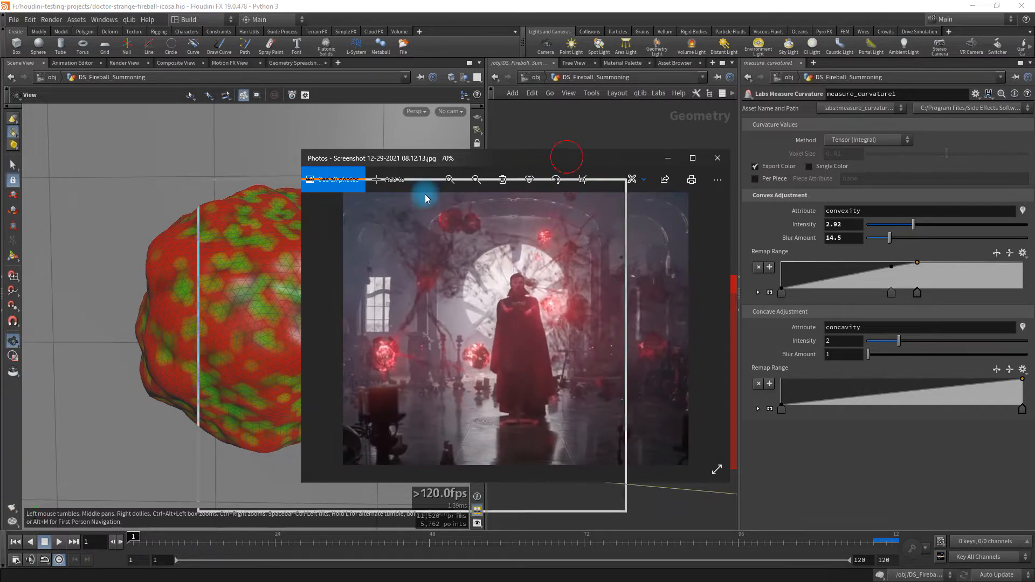
pyautogui.hotkey('alt', 'Tab')
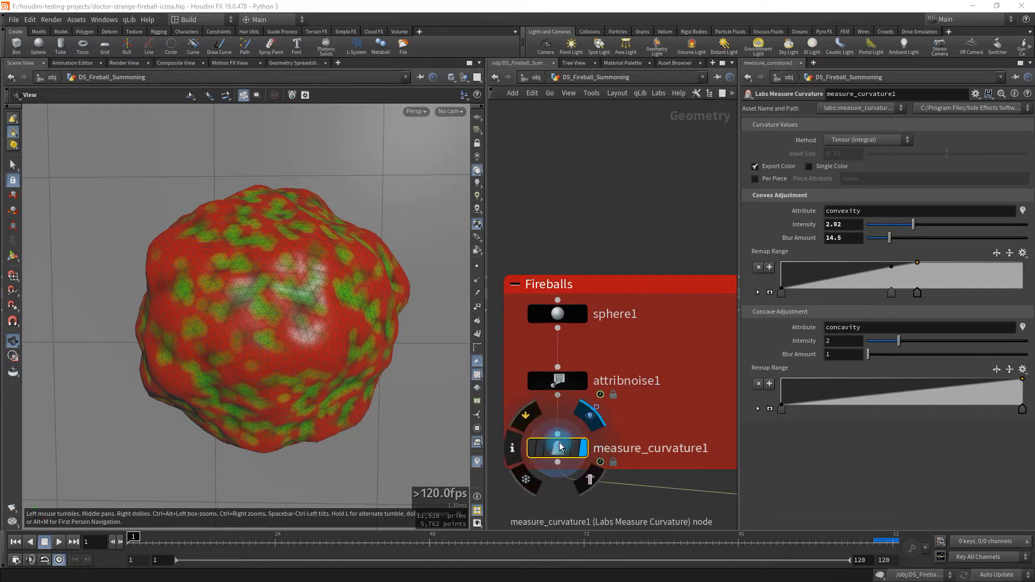
# Step: Reshape measure_curvature1's convex Remap Range ramp by shifting its middle and final points toward the start
pyautogui.moveTo(560, 446)
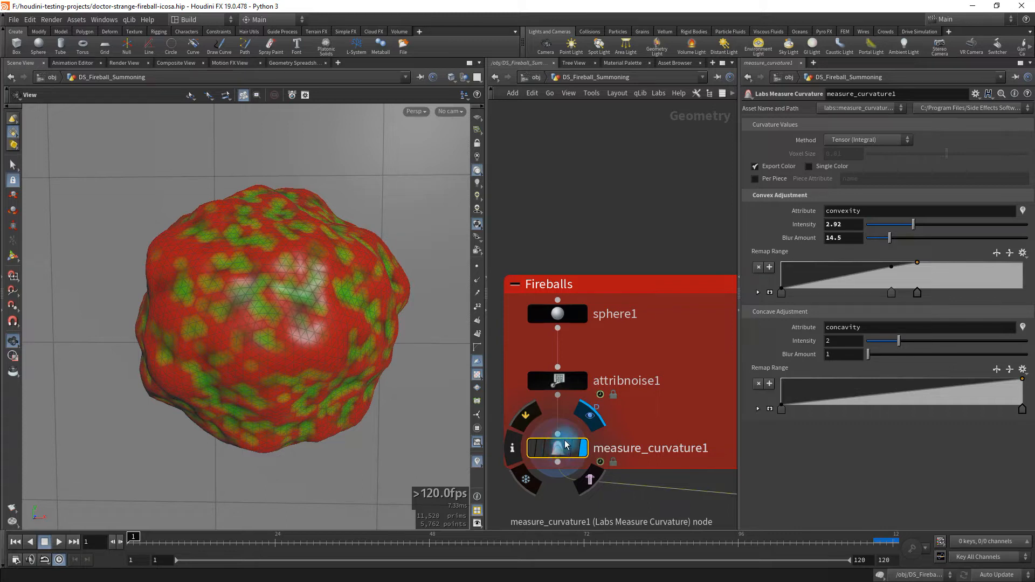
pyautogui.click(639, 451)
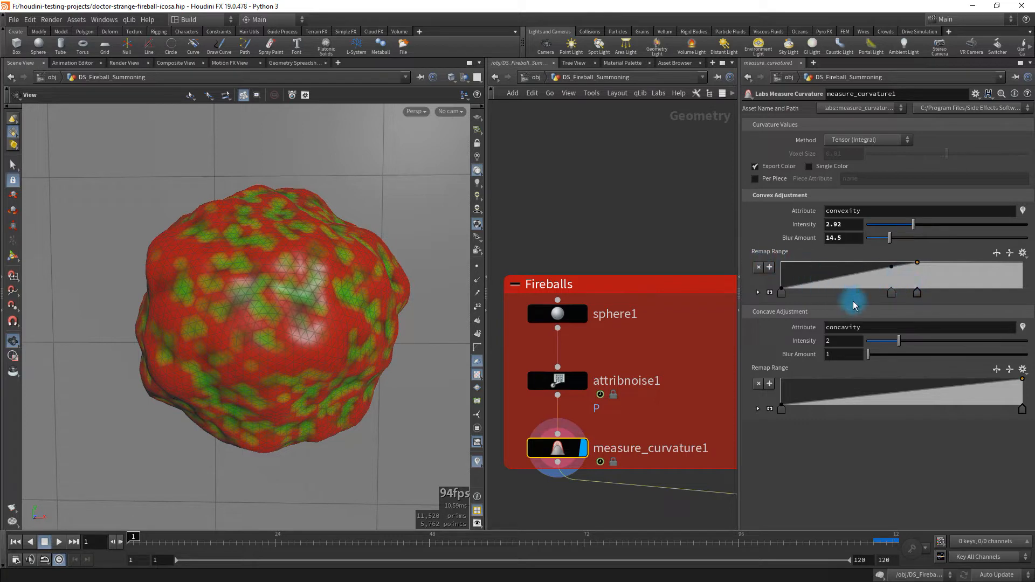
pyautogui.moveTo(917, 294); pyautogui.dragTo(1022, 293)
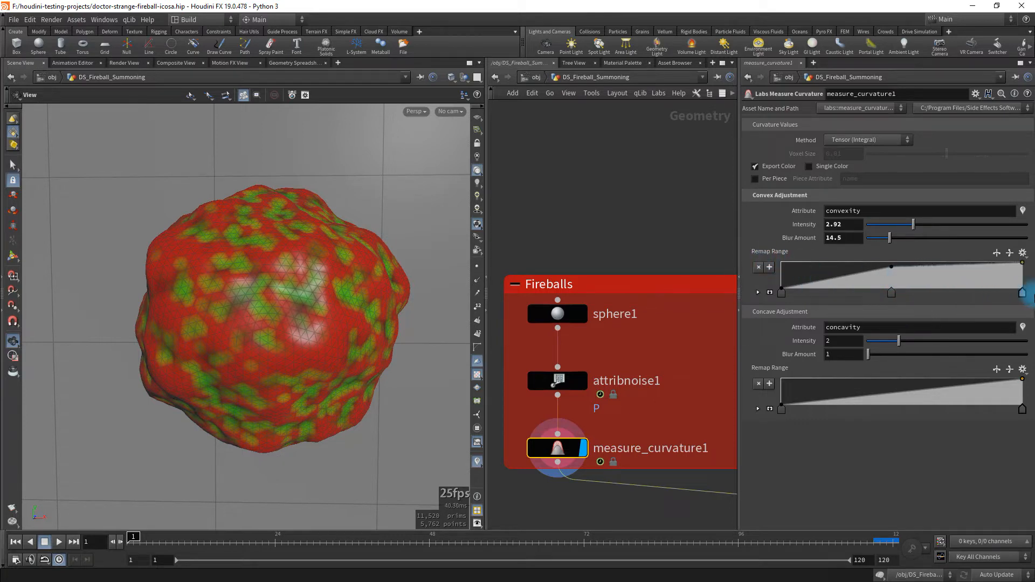
pyautogui.moveTo(892, 295); pyautogui.dragTo(863, 294)
pyautogui.moveTo(1023, 295); pyautogui.dragTo(889, 303)
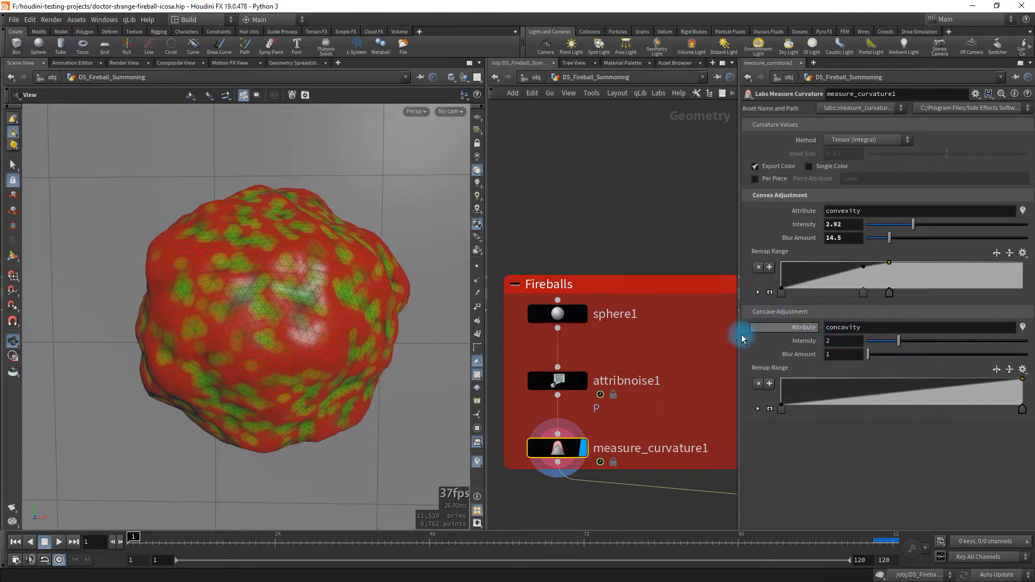
# Step: Bring the Main FX Shape node group into view in the network
pyautogui.scroll(-3, 639, 405)
pyautogui.scroll(-1, 647, 431)
pyautogui.moveTo(658, 464); pyautogui.dragTo(593, 426, button='middle')
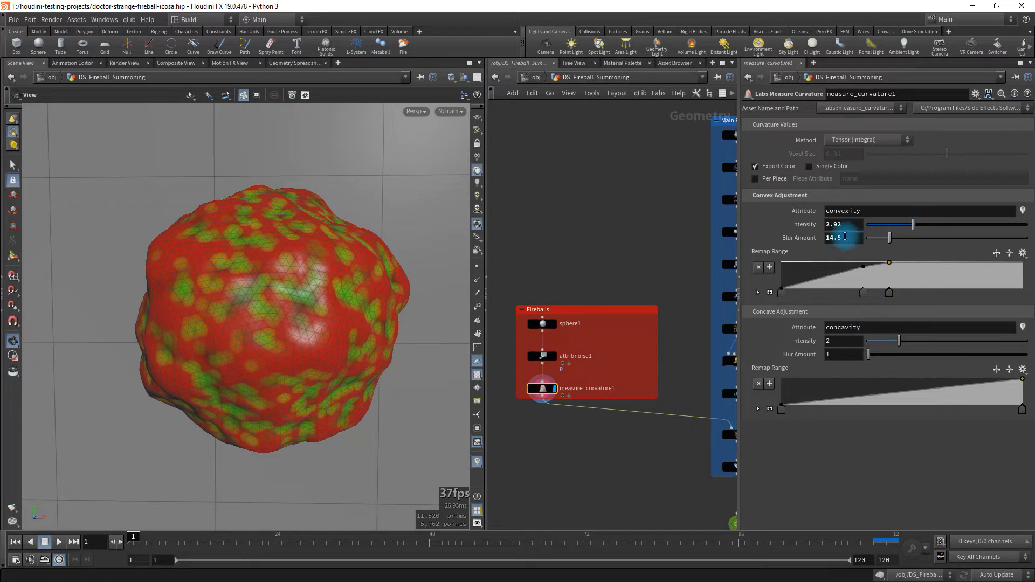
pyautogui.moveTo(646, 451)
pyautogui.mouseDown(button='middle')
pyautogui.moveTo(615, 497)
pyautogui.moveTo(652, 471)
pyautogui.mouseUp(button='middle')
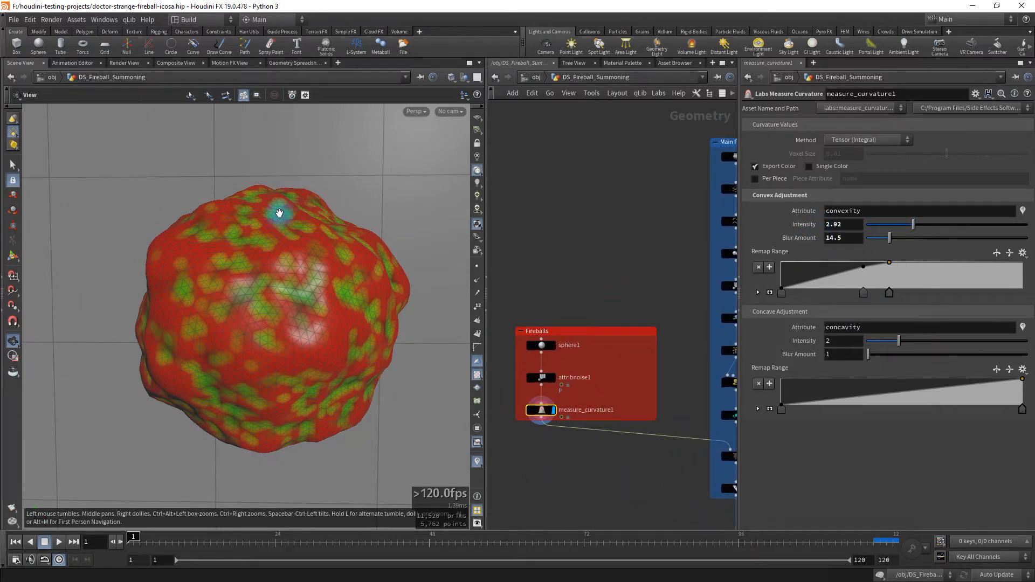
pyautogui.moveTo(646, 252); pyautogui.dragTo(521, 264, button='middle')
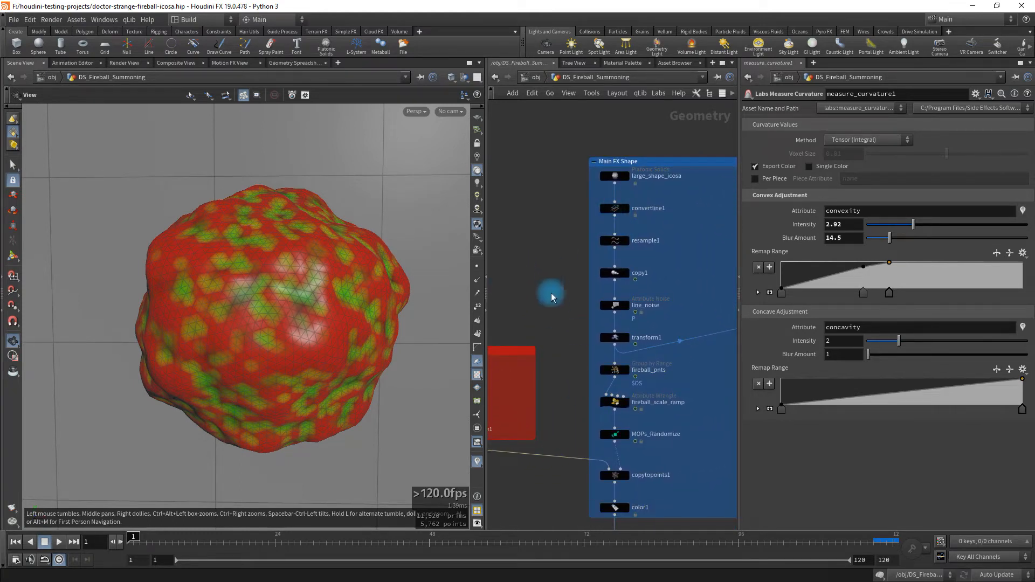
# Step: Check the floating fireballs in the Photos reference image, and close it to return to Houdini
pyautogui.moveTo(0, 406); pyautogui.dragTo(513, 162)
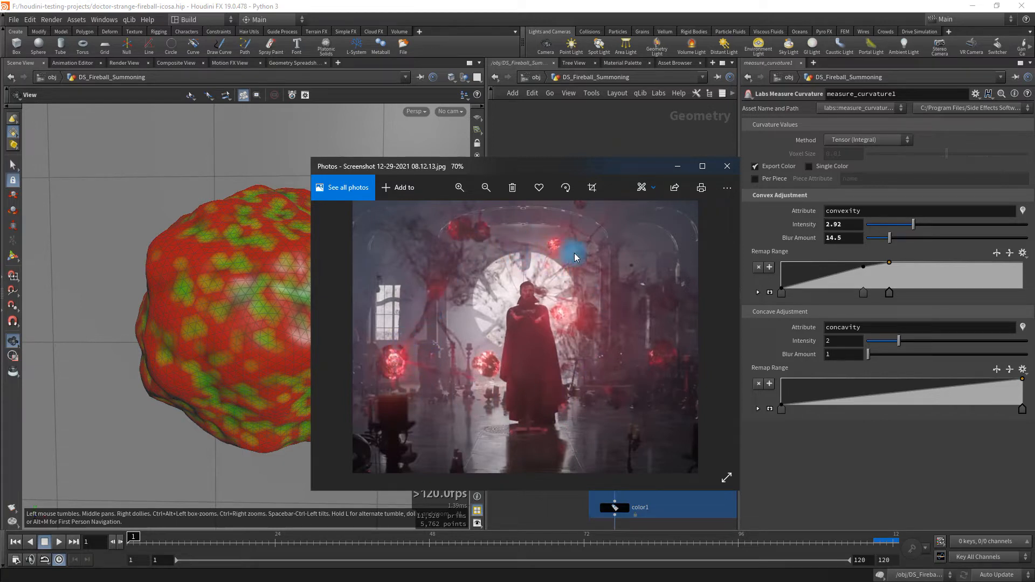
pyautogui.click(726, 166)
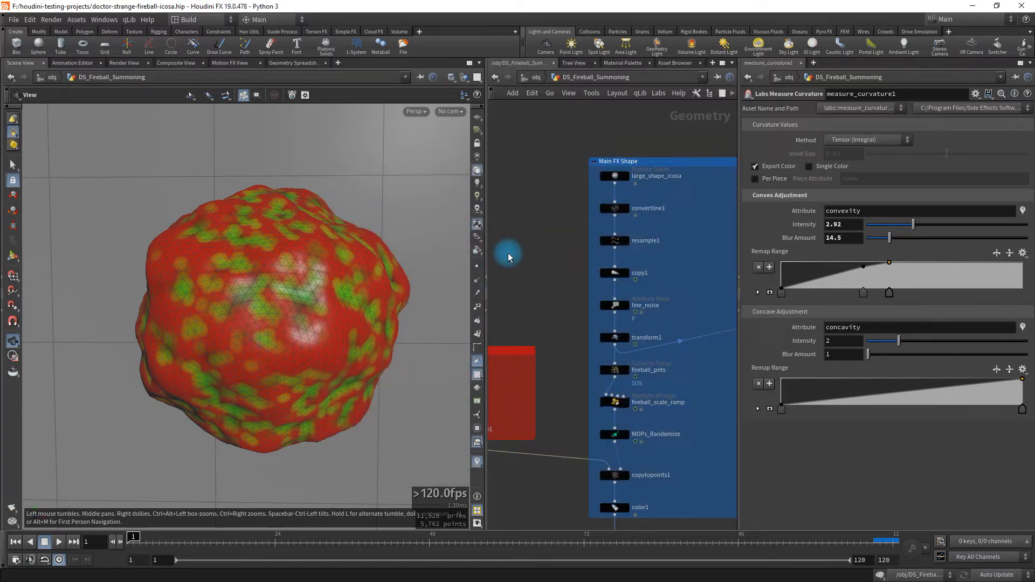
# Step: Display the large_shape_icosa node of the Main FX Shape group and inspect the icosahedron from several angles
pyautogui.scroll(5, 628, 180)
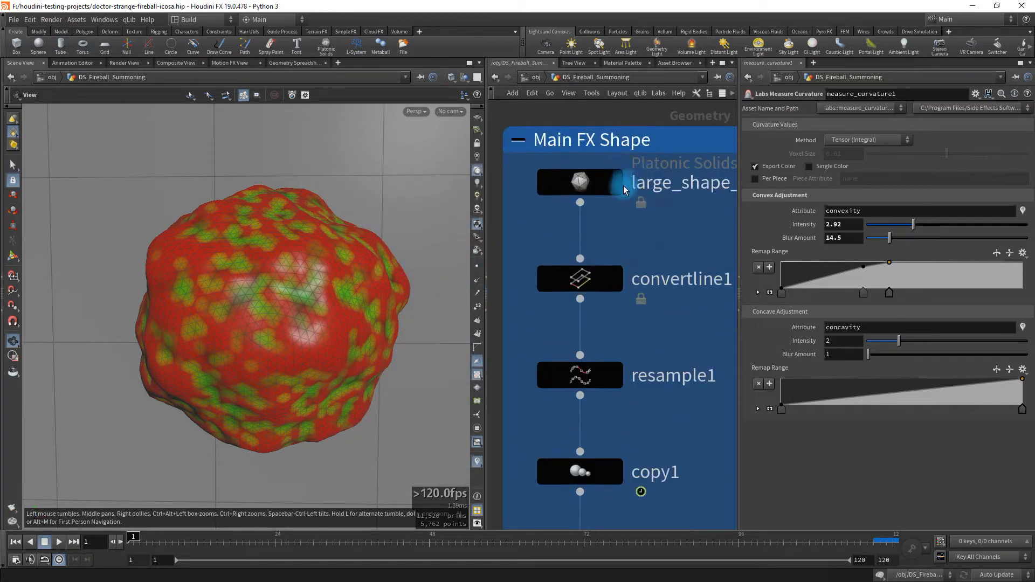
pyautogui.scroll(-3, 626, 183)
pyautogui.moveTo(620, 179)
pyautogui.click(622, 172)
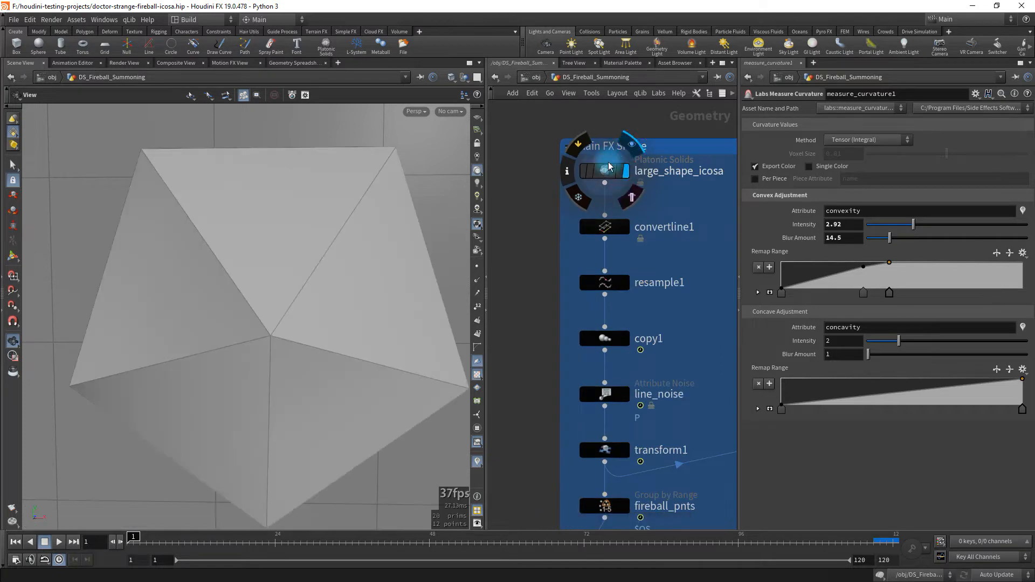
pyautogui.moveTo(320, 309); pyautogui.dragTo(298, 318, button='right')
pyautogui.moveTo(320, 313); pyautogui.dragTo(251, 307, button='middle')
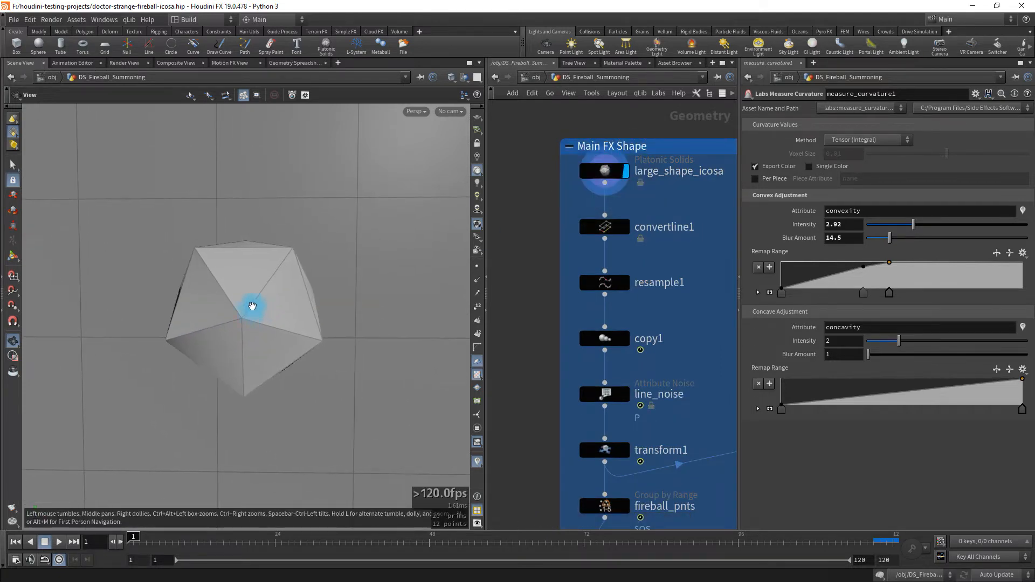
pyautogui.moveTo(243, 300); pyautogui.dragTo(264, 238)
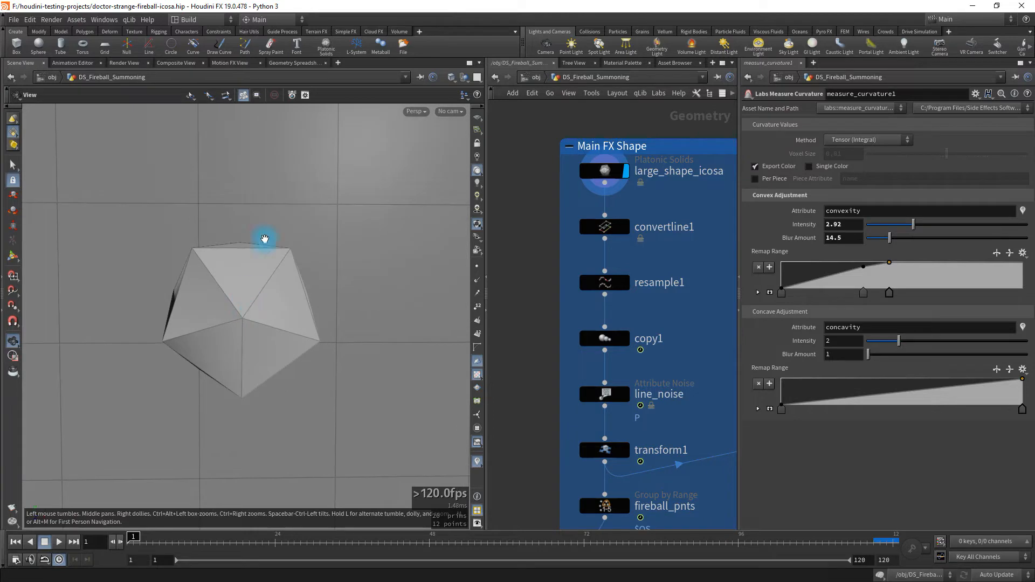
pyautogui.moveTo(257, 335); pyautogui.dragTo(255, 298)
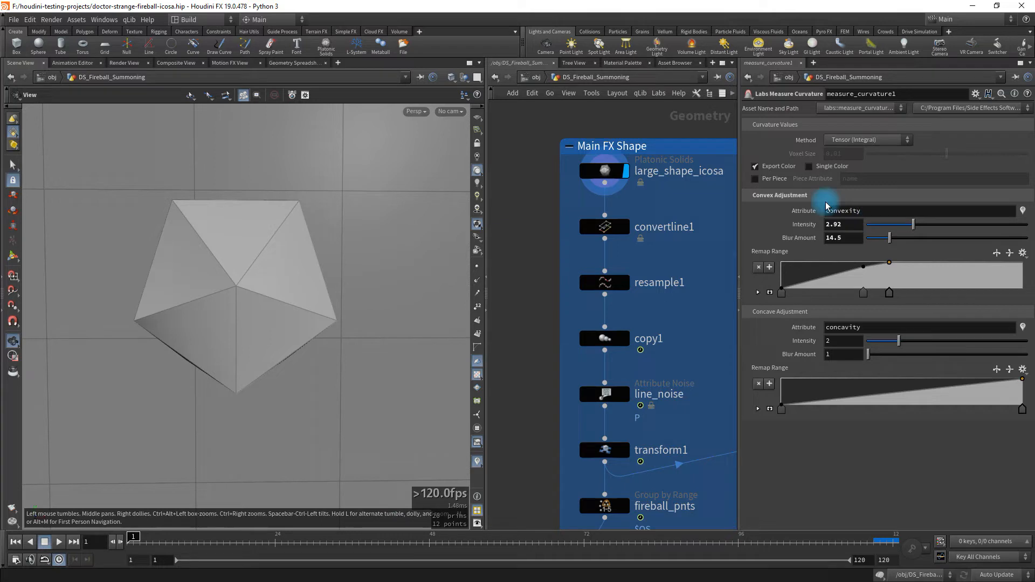
# Step: Display the convertline1 node and inspect the icosahedron's edges as a wireframe
pyautogui.click(626, 226)
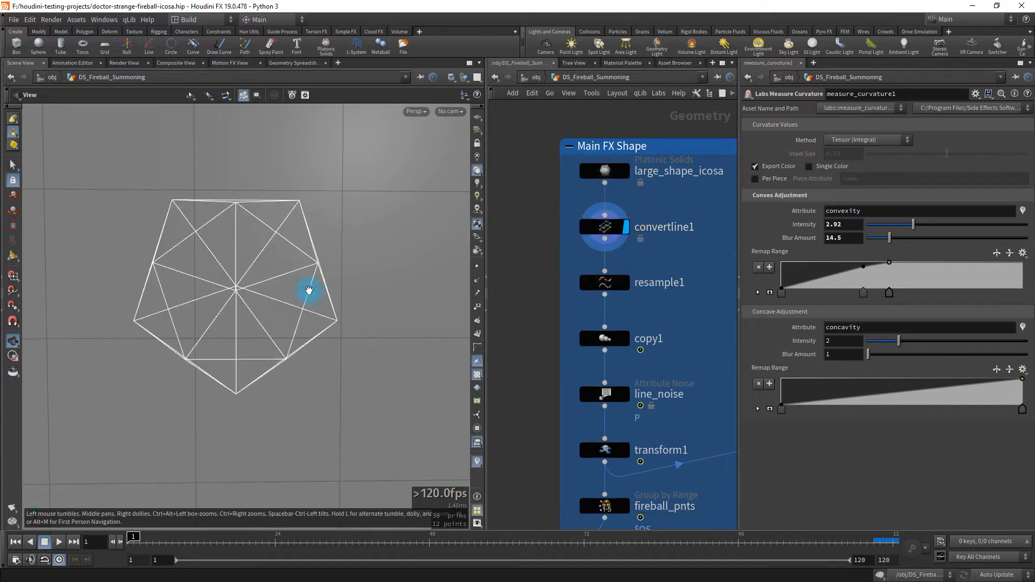
pyautogui.moveTo(256, 309)
pyautogui.mouseDown()
pyautogui.moveTo(242, 315)
pyautogui.moveTo(296, 286)
pyautogui.moveTo(251, 294)
pyautogui.mouseUp()
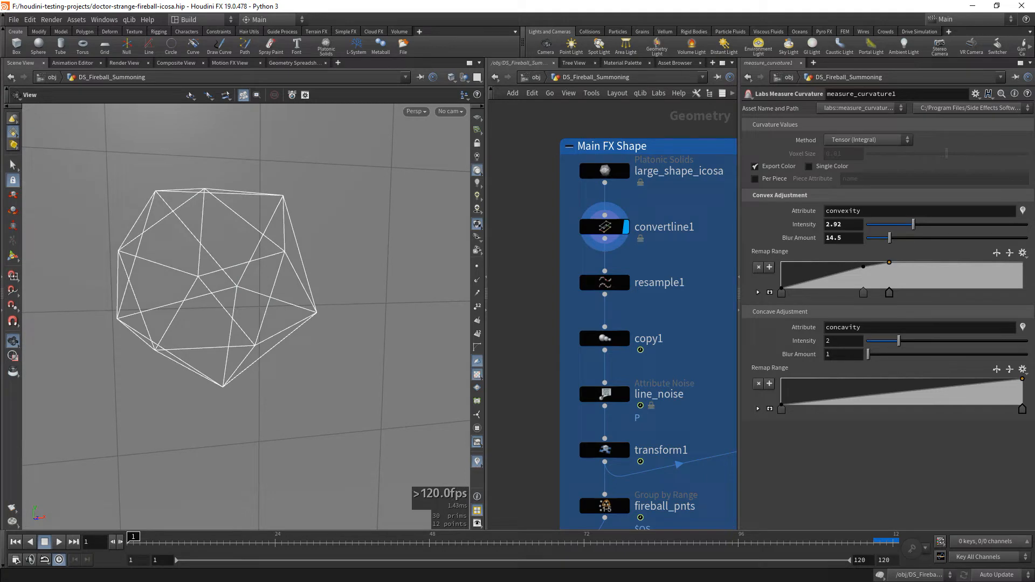
# Step: Switch to the Photos reference image to compare its fireball arrangement with the wireframe, and return to Houdini
pyautogui.hotkey('alt', 'Tab')
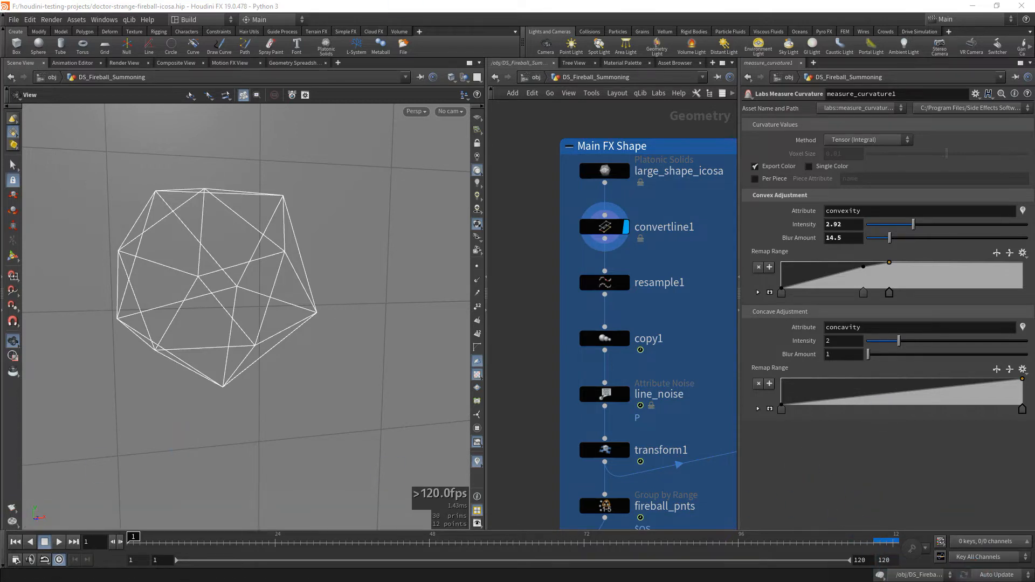
pyautogui.click(403, 46)
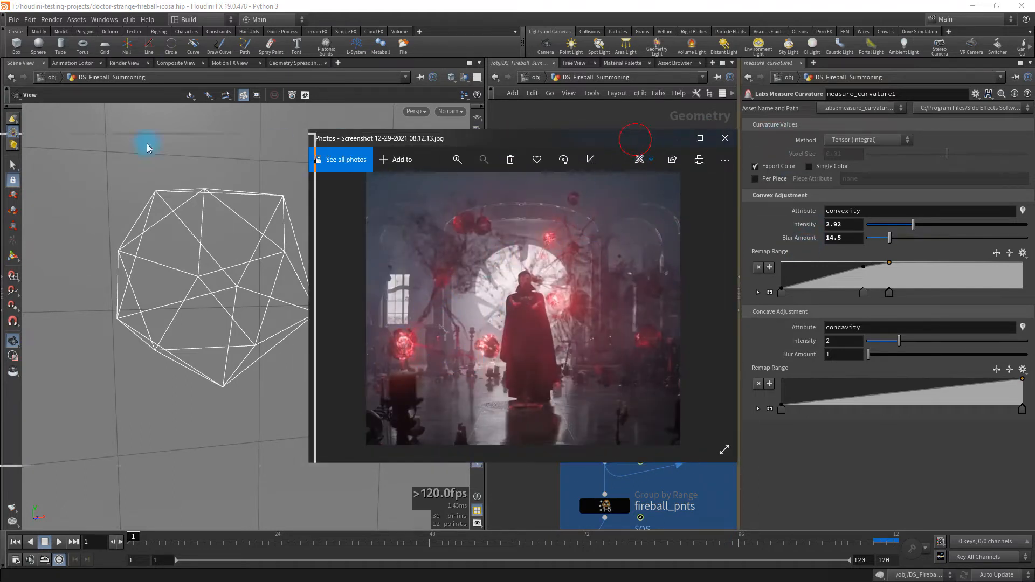
pyautogui.hotkey('alt', 'Tab')
pyautogui.moveTo(607, 230)
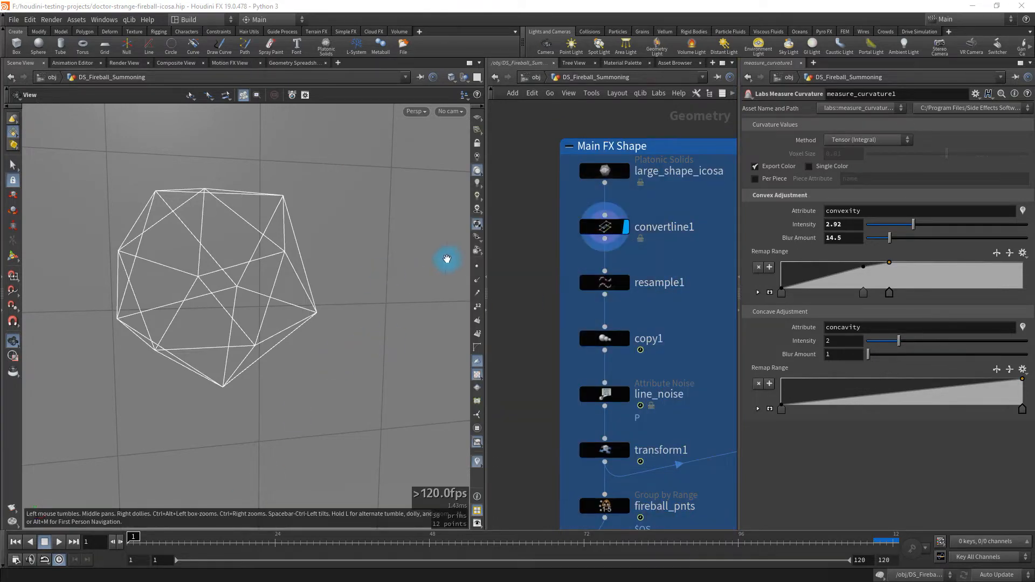
# Step: Turn on point display in the viewport, and display the resample1 node to inspect the points along its lines
pyautogui.click(478, 266)
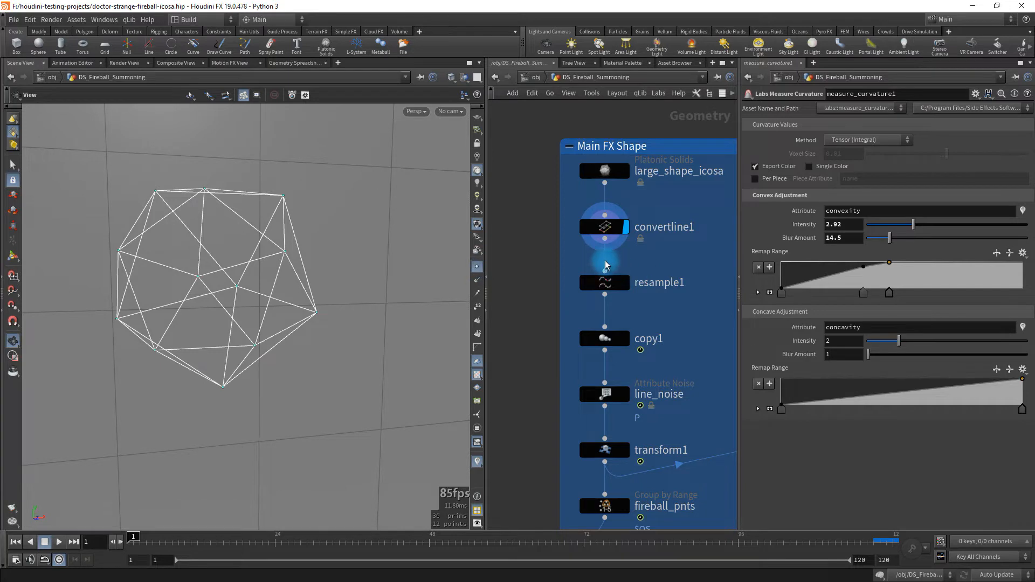
pyautogui.click(626, 283)
pyautogui.moveTo(207, 264); pyautogui.dragTo(236, 262, button='right')
pyautogui.moveTo(268, 263); pyautogui.dragTo(194, 289)
pyautogui.moveTo(326, 268); pyautogui.dragTo(398, 239, button='right')
pyautogui.moveTo(398, 239); pyautogui.dragTo(424, 231)
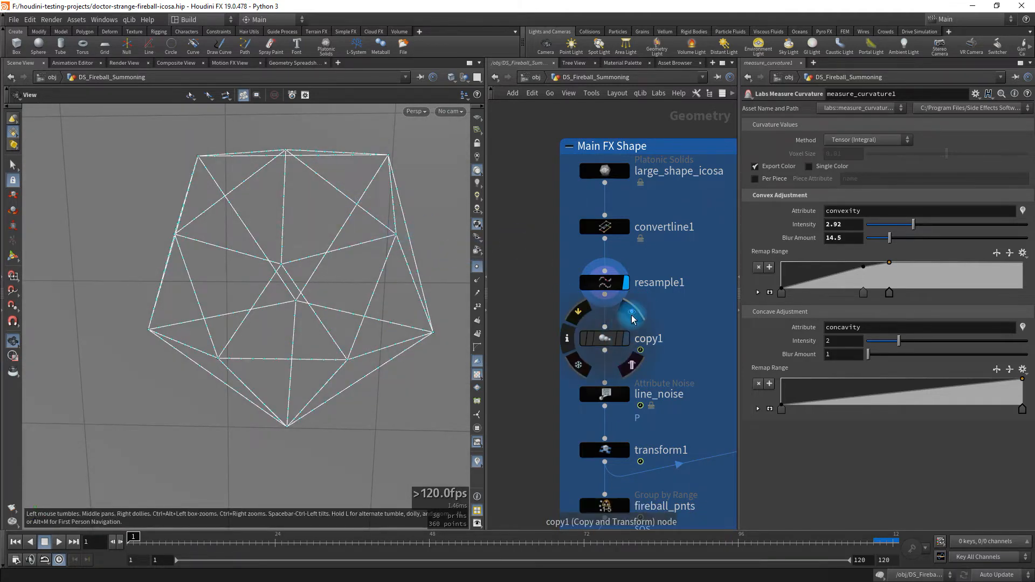
# Step: Display and select the copy1 node, and examine its nested wireframe copies and Copy and Transform settings
pyautogui.click(624, 339)
pyautogui.moveTo(369, 301); pyautogui.dragTo(318, 306, button='right')
pyautogui.moveTo(339, 305); pyautogui.dragTo(278, 311, button='middle')
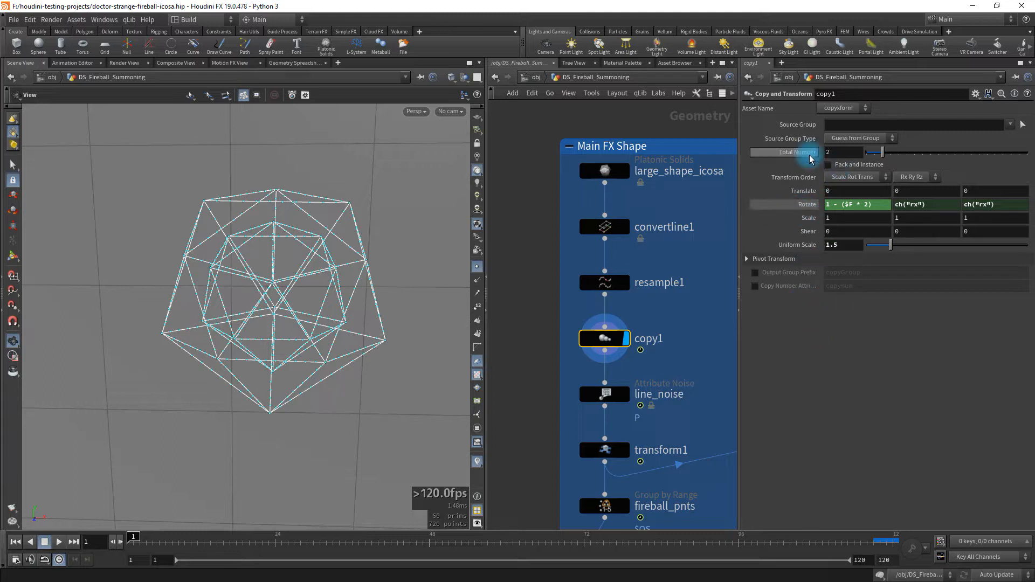
pyautogui.moveTo(276, 290); pyautogui.dragTo(233, 303)
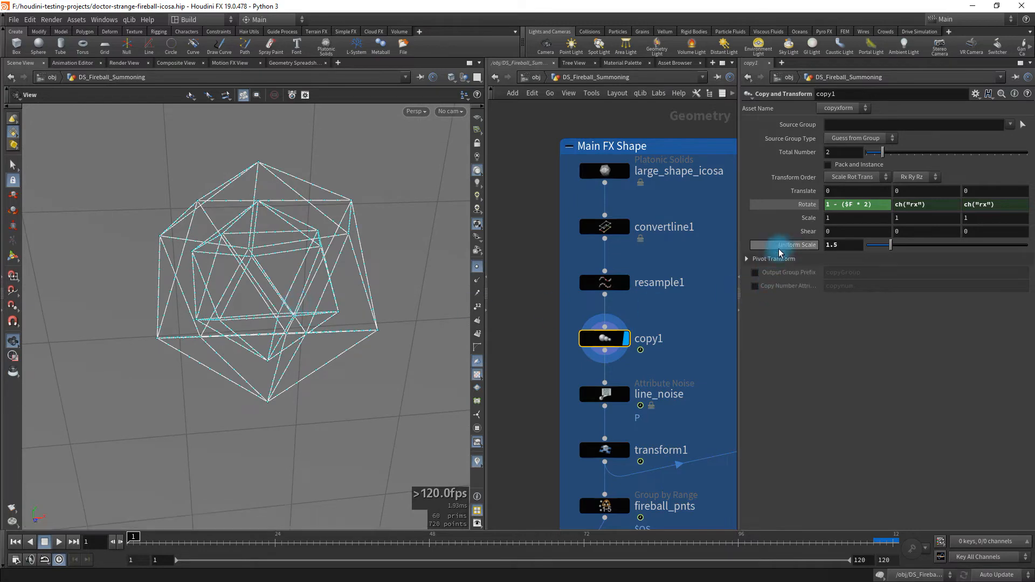
pyautogui.moveTo(272, 290); pyautogui.dragTo(358, 308)
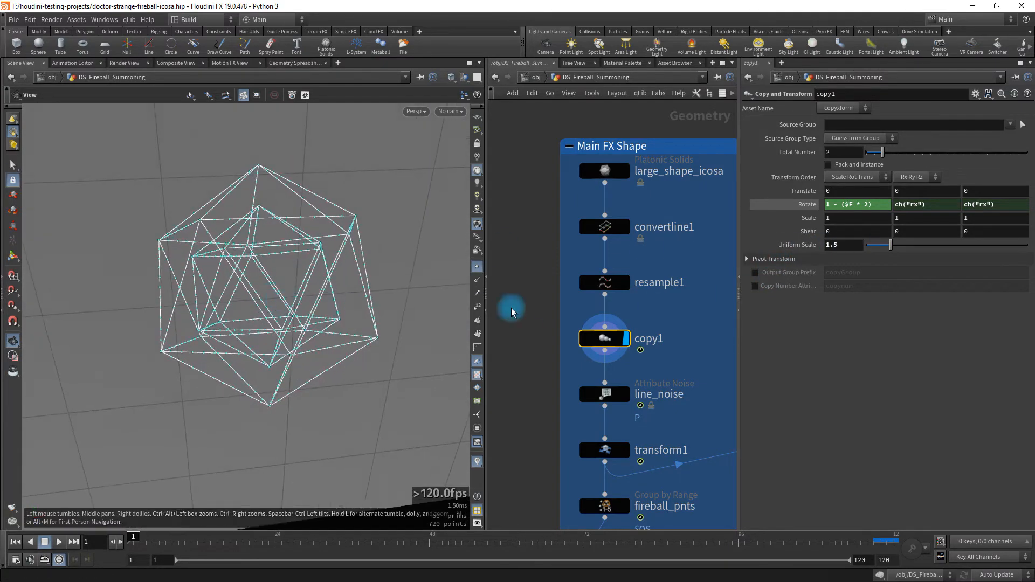
pyautogui.click(701, 288)
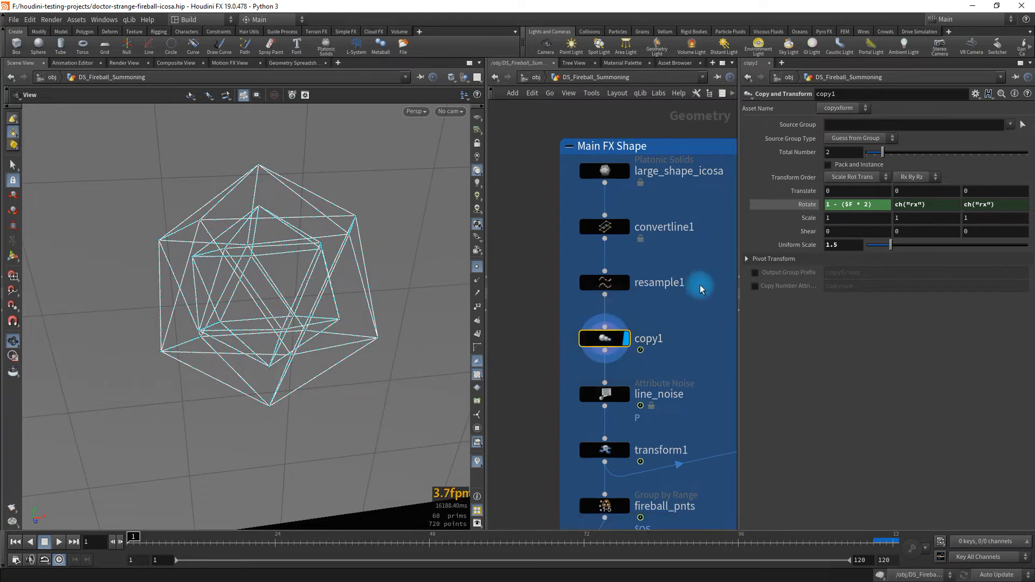
# Step: Play the animation to watch copy1's Rotate expression turn the outer wireframe, and stop playback
pyautogui.click(807, 205)
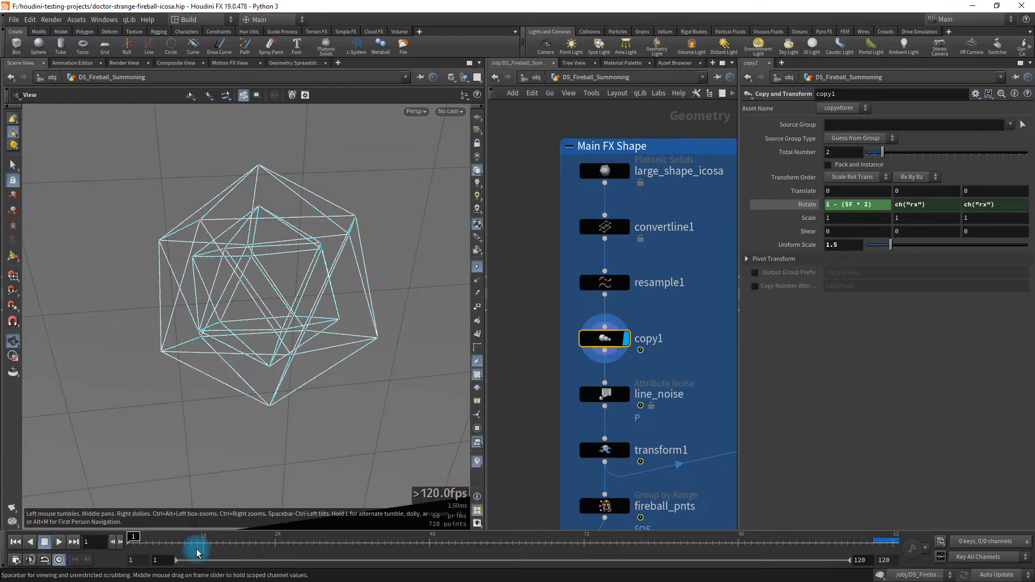
pyautogui.click(60, 542)
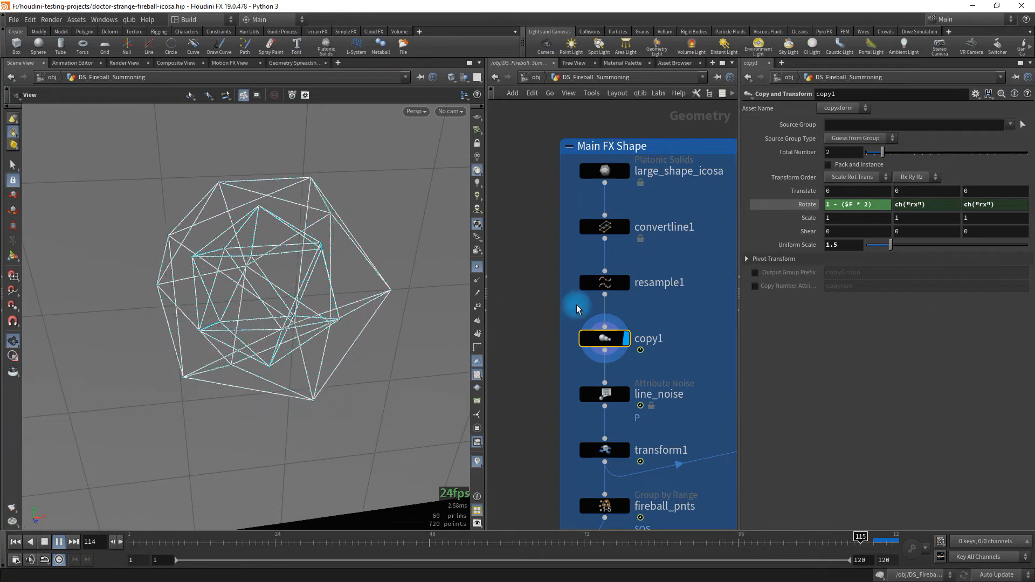
pyautogui.click(45, 542)
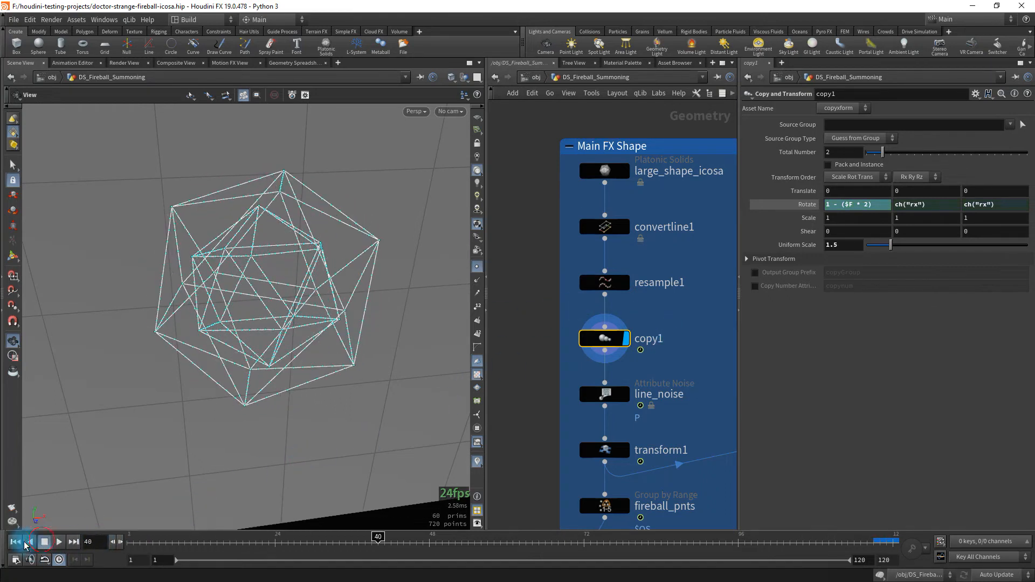
pyautogui.click(5, 547)
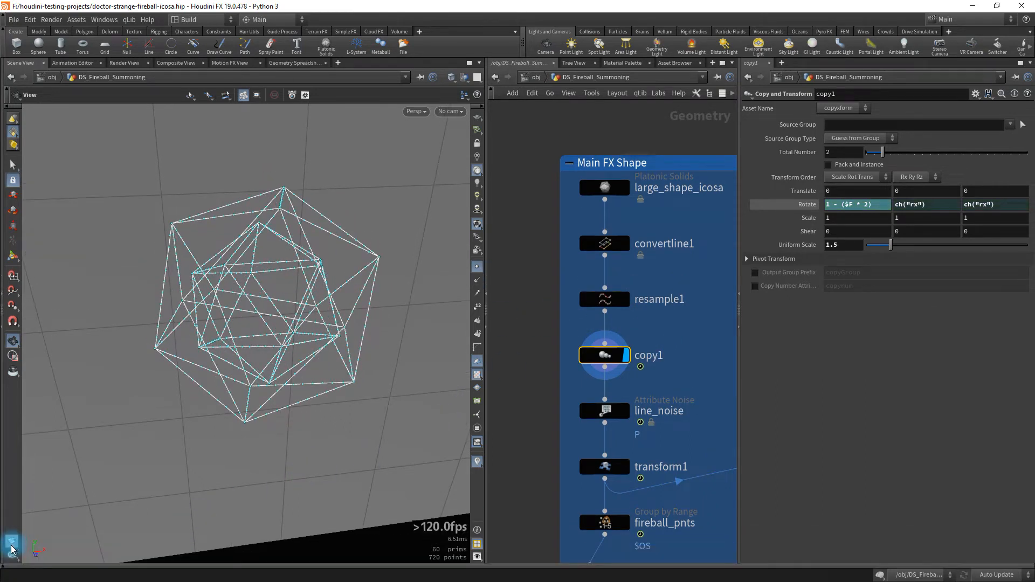
pyautogui.click(7, 566)
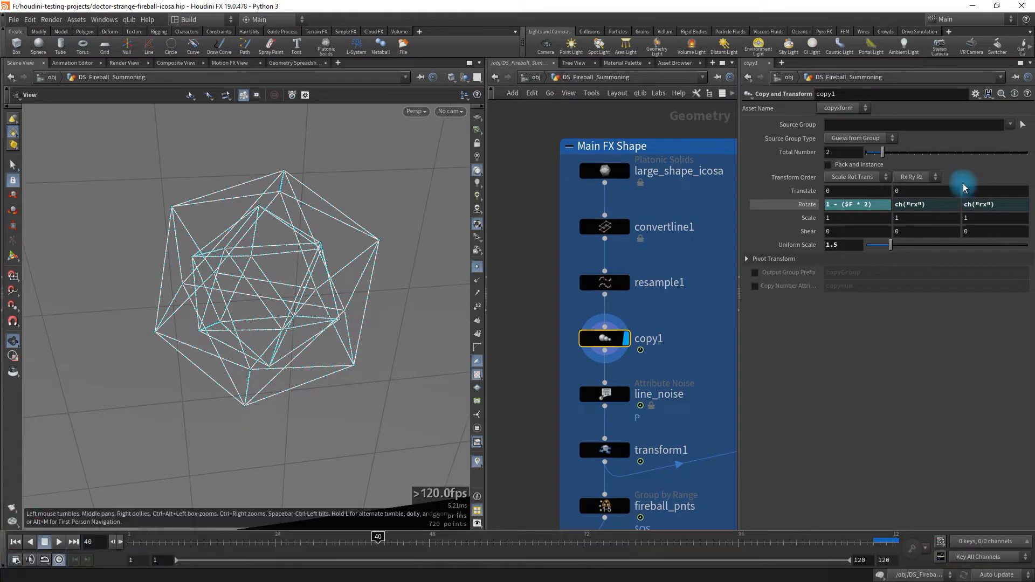
# Step: Display and select the line_noise node, and inspect the distorted wireframe with its Attribute Noise settings
pyautogui.moveTo(606, 394)
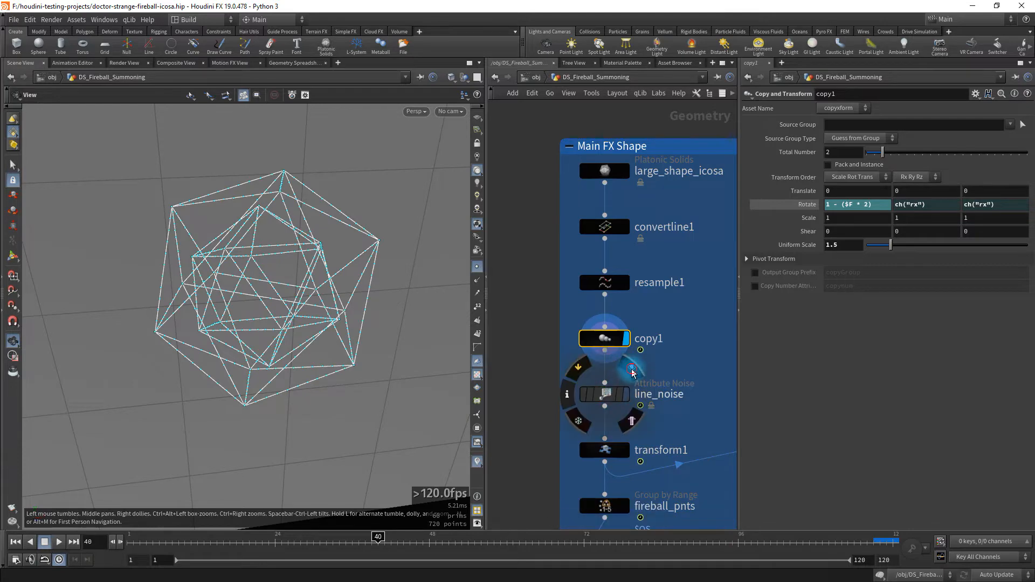
pyautogui.click(621, 394)
pyautogui.click(603, 398)
pyautogui.moveTo(335, 289); pyautogui.dragTo(363, 182)
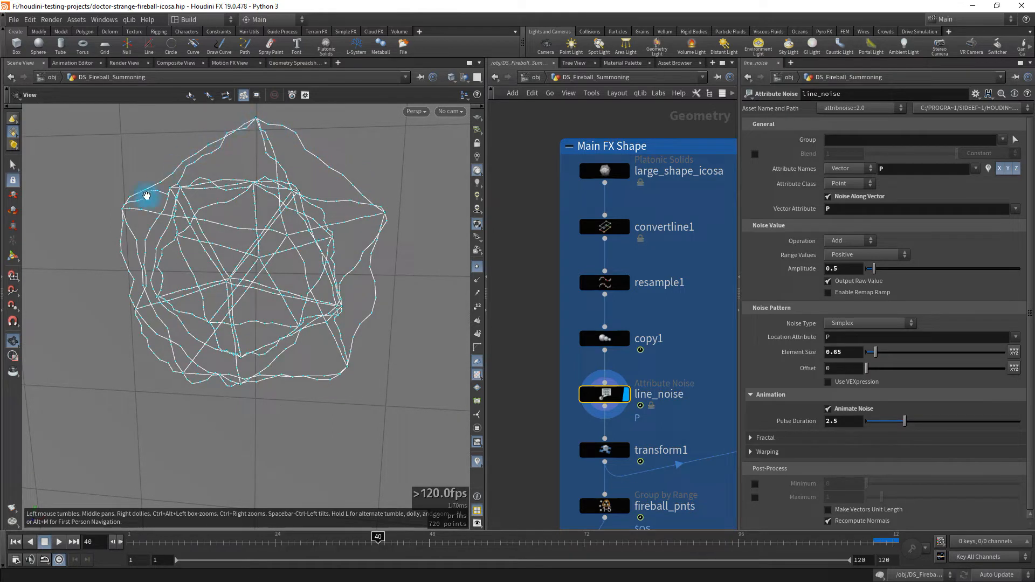
# Step: Bypass the resample1 node to compare the noise without resampled points, and re-enable the node
pyautogui.moveTo(604, 282)
pyautogui.click(579, 257)
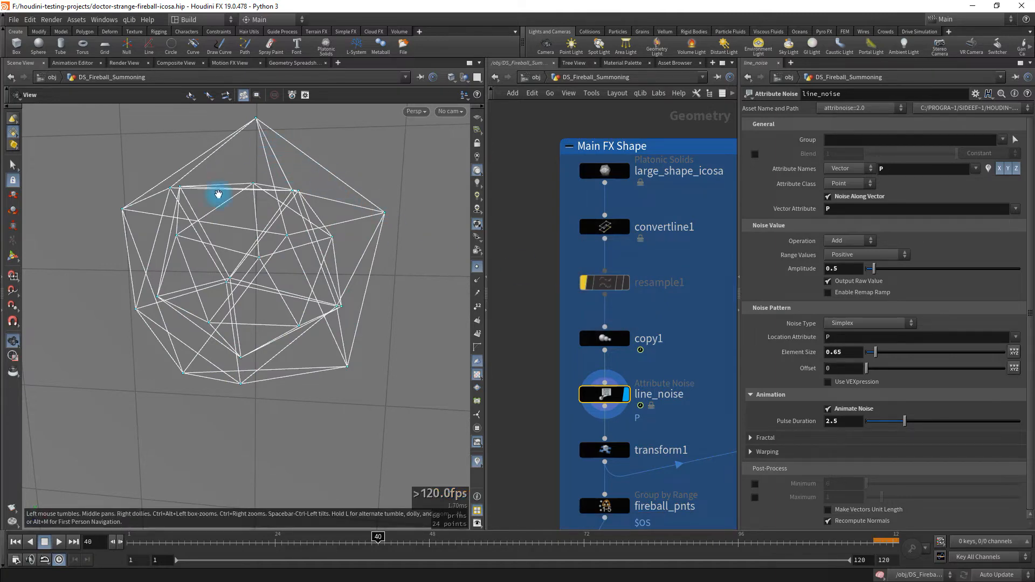
pyautogui.moveTo(185, 320); pyautogui.dragTo(267, 261)
pyautogui.moveTo(605, 282)
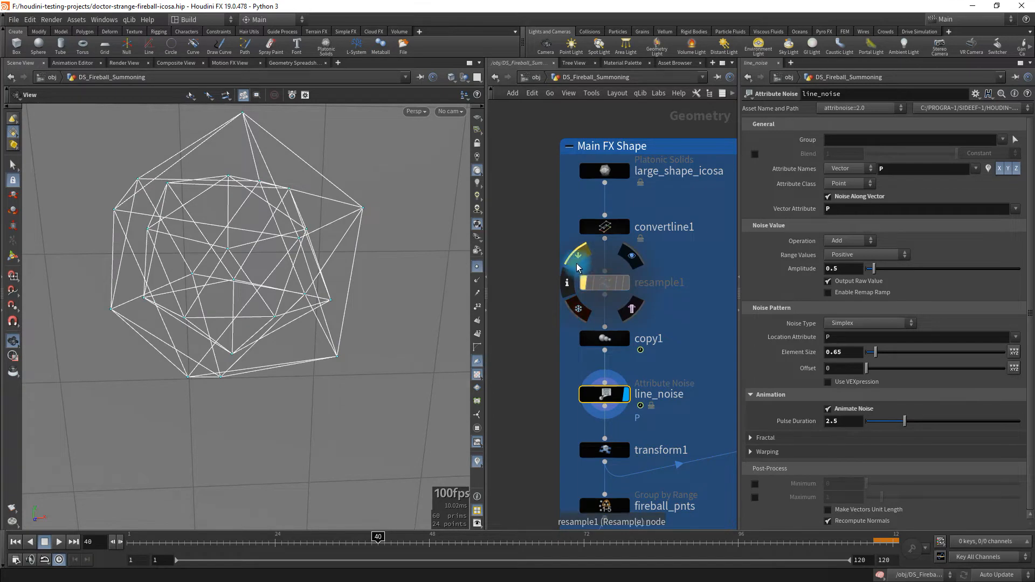
pyautogui.click(581, 259)
pyautogui.moveTo(235, 234)
pyautogui.mouseDown()
pyautogui.moveTo(312, 233)
pyautogui.moveTo(232, 232)
pyautogui.moveTo(233, 253)
pyautogui.mouseUp()
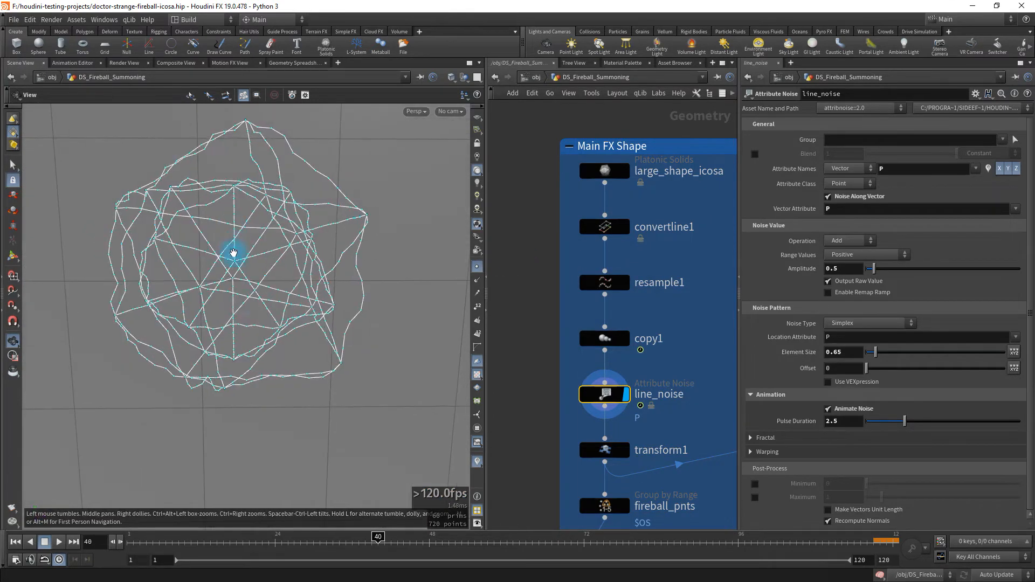
# Step: Play the animated line noise from the first frame twice, stopping and rewinding to frame 1 each time
pyautogui.click(15, 544)
pyautogui.click(57, 543)
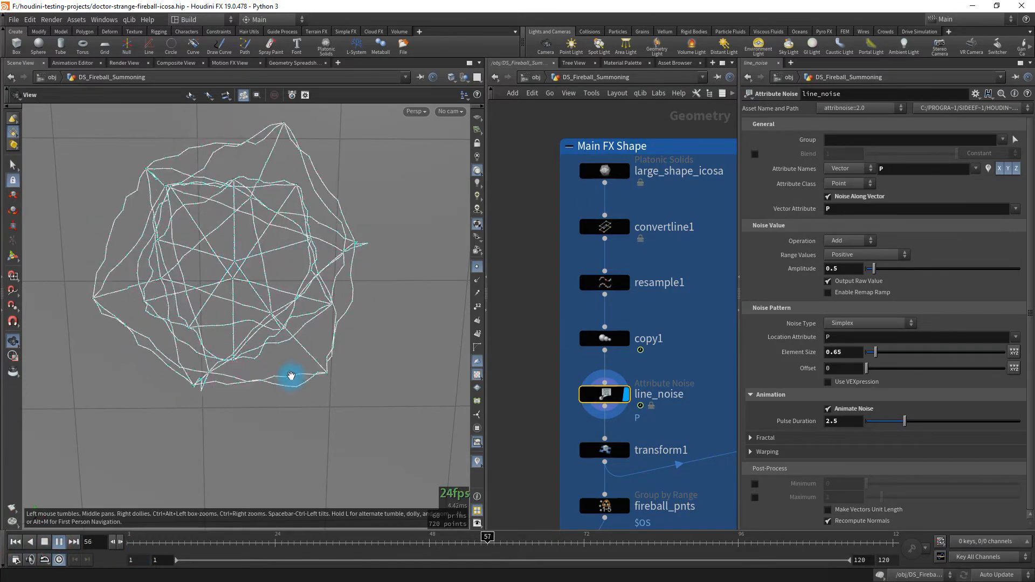
pyautogui.click(44, 542)
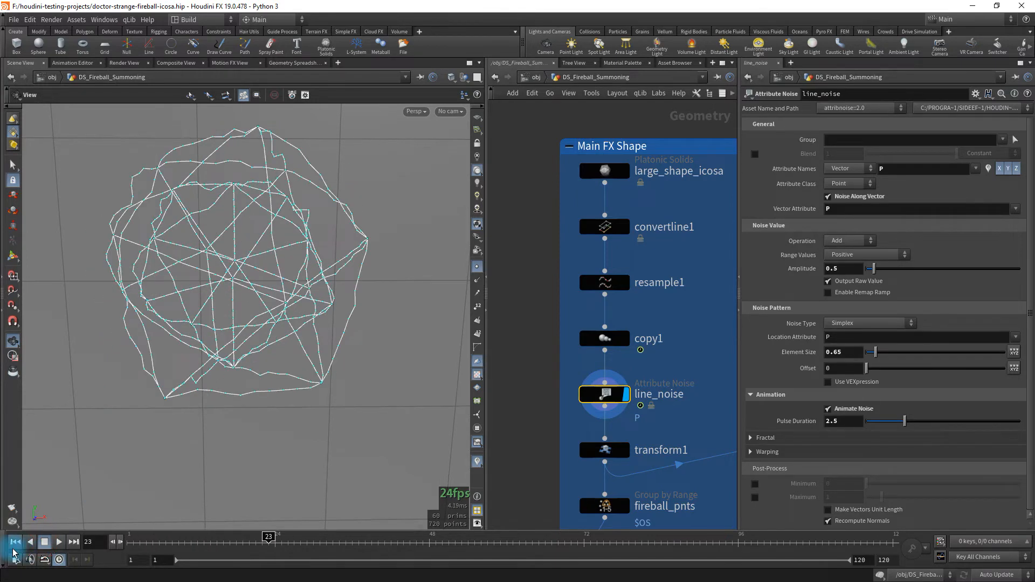
pyautogui.click(16, 543)
pyautogui.click(611, 399)
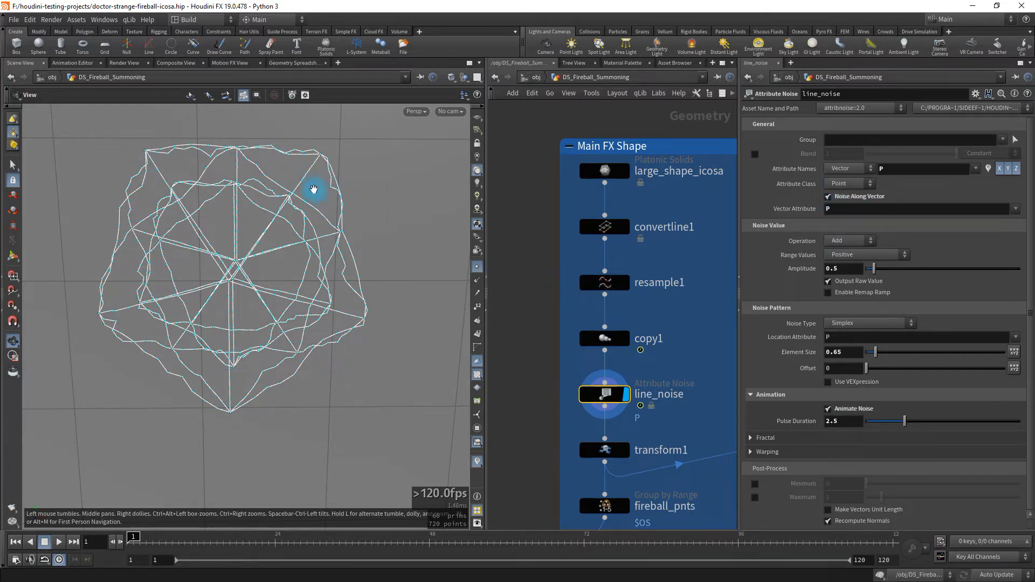
pyautogui.click(60, 542)
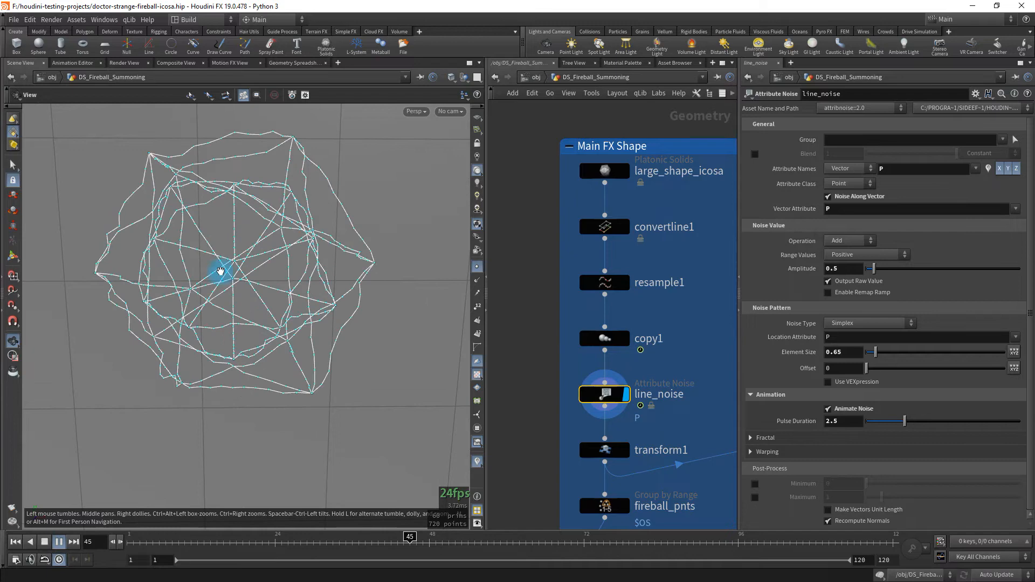
pyautogui.click(43, 542)
pyautogui.click(14, 542)
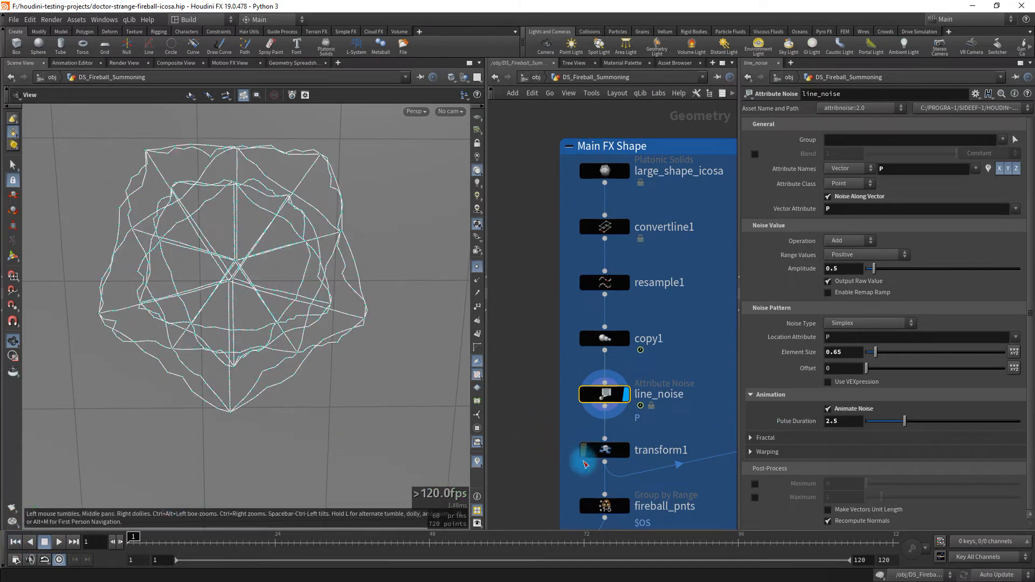
# Step: Display and select the transform1 node, and scrub the timeline back to frame 1 to review its animated scale and rotation
pyautogui.click(632, 429)
pyautogui.click(605, 450)
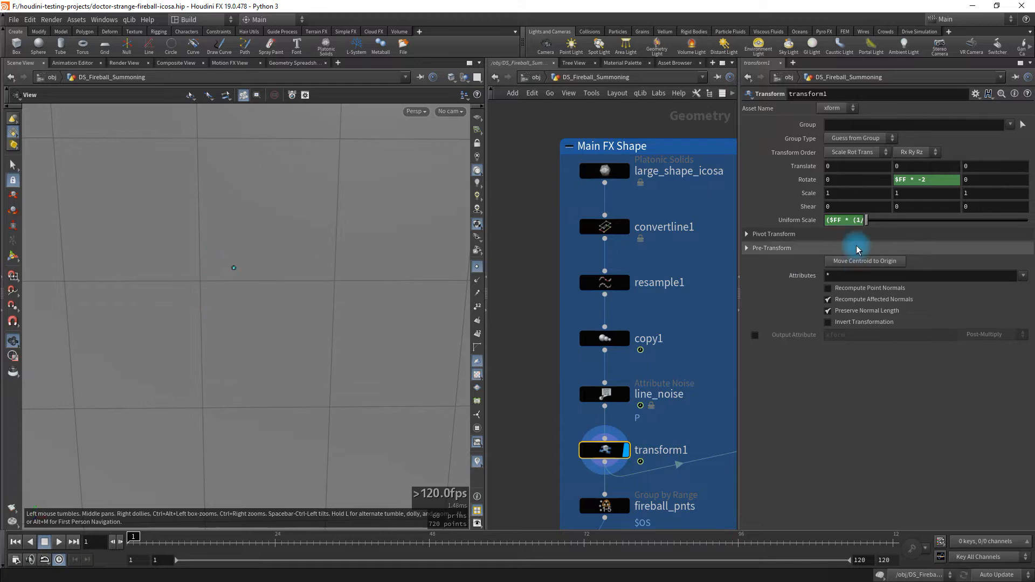
pyautogui.moveTo(376, 541); pyautogui.dragTo(111, 538)
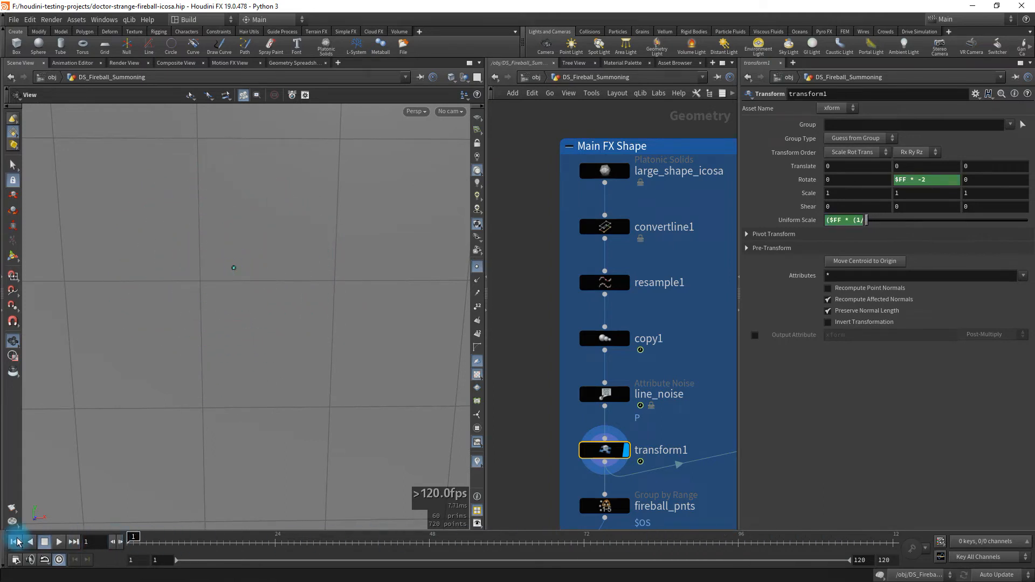
# Step: Toggle transform1's Rotate and Uniform Scale parameters between expression and evaluated value at frame 1, leaving the Uniform Scale expression shown
pyautogui.click(806, 183)
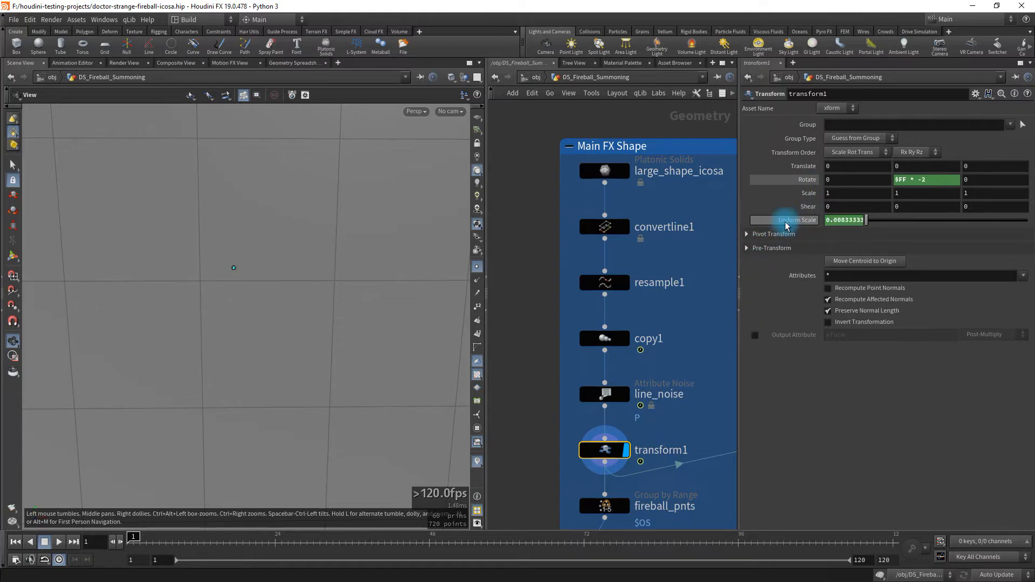
pyautogui.click(792, 221)
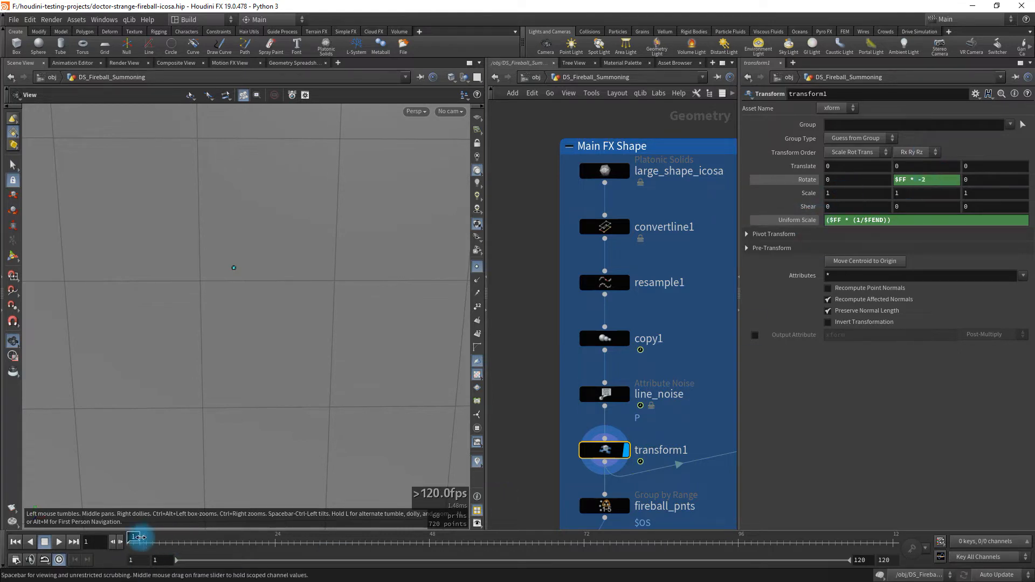
pyautogui.click(809, 222)
pyautogui.click(846, 220)
pyautogui.click(803, 226)
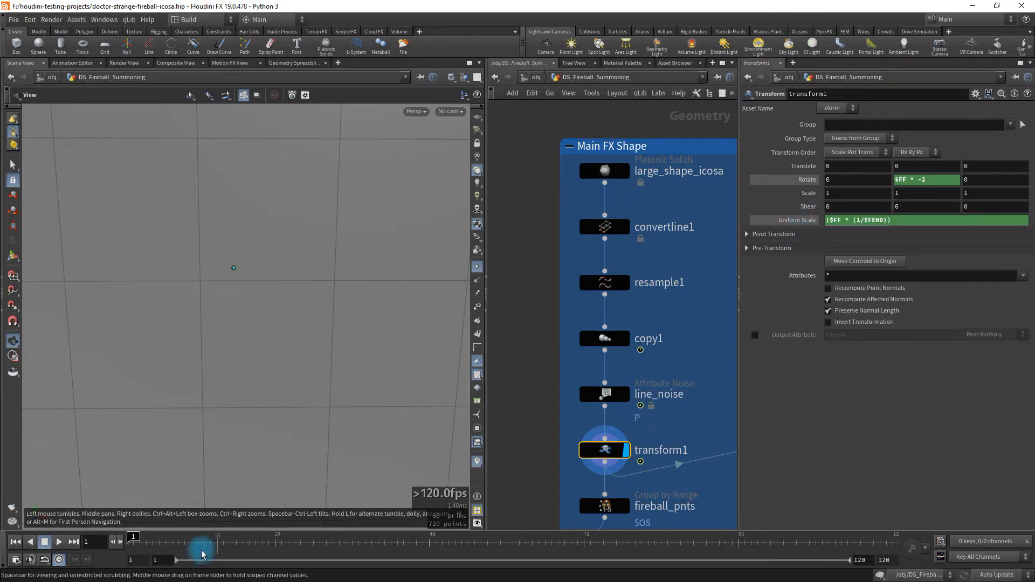
# Step: Jump to the last frame, check transform1's evaluated Uniform Scale, and view the full-size wireframe from a slightly different angle
pyautogui.click(73, 542)
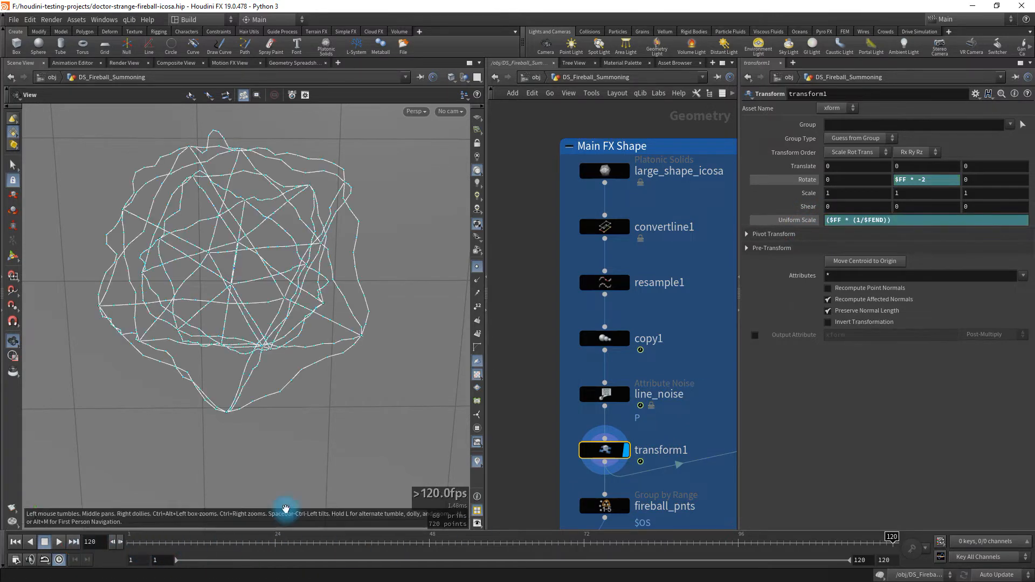
pyautogui.keyDown('ctrl'); pyautogui.middleClick(804, 222); pyautogui.keyUp('ctrl')
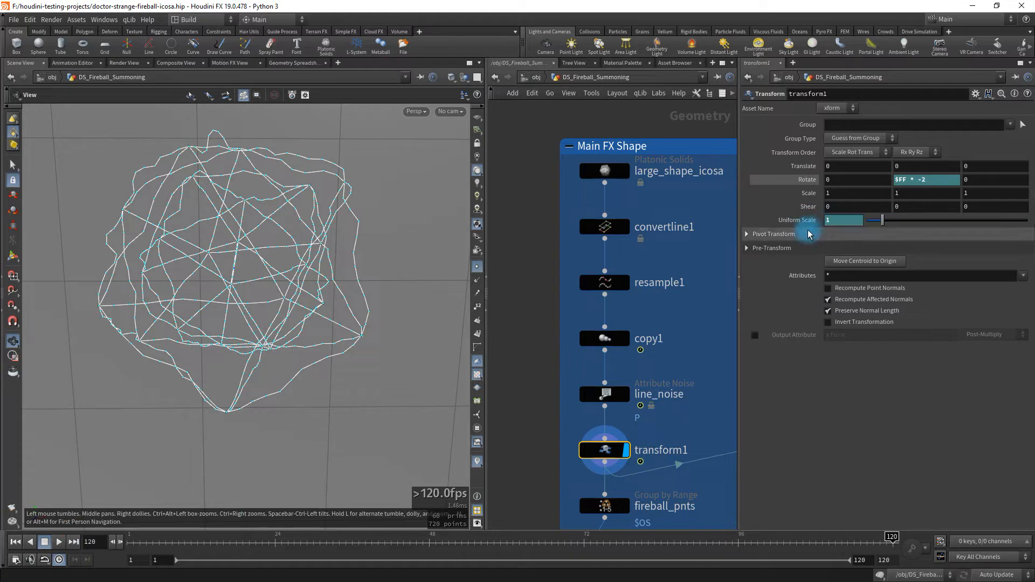
pyautogui.moveTo(268, 283); pyautogui.dragTo(275, 318)
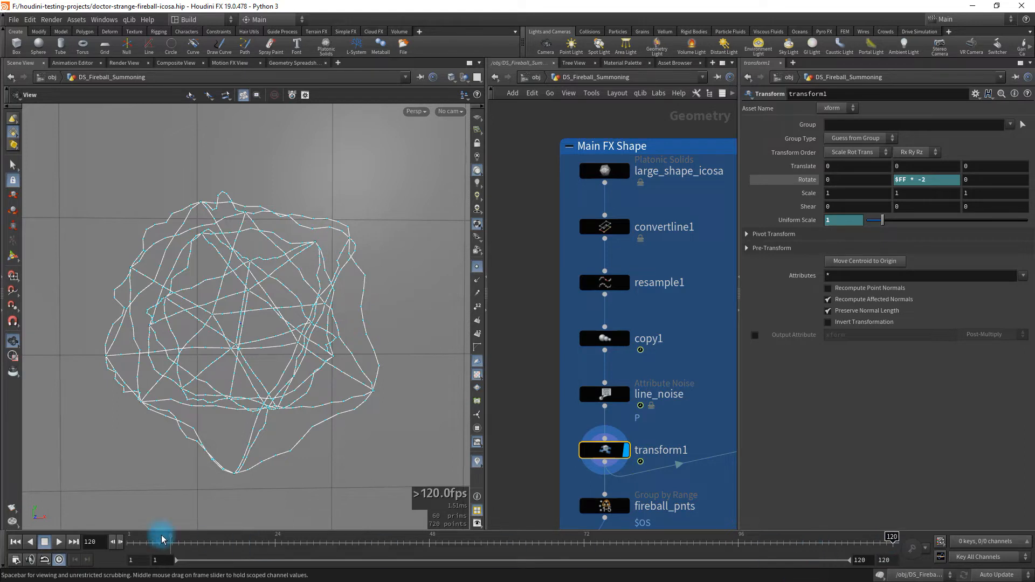
# Step: Return to frame 1 and compare the Uniform Scale expression with its evaluated value at the start of the animation
pyautogui.click(15, 542)
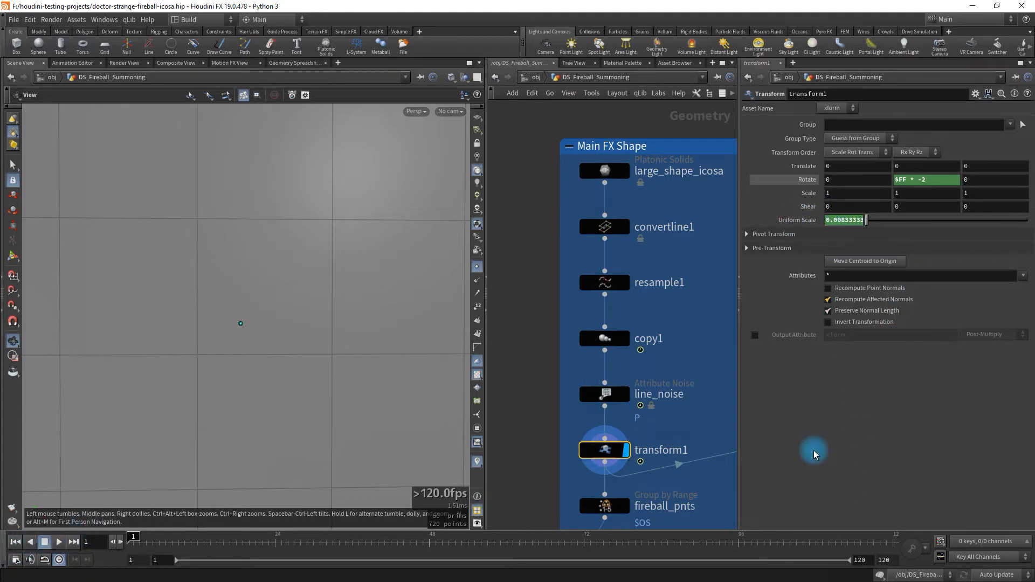
pyautogui.write('($FF * (1/$FEND))')
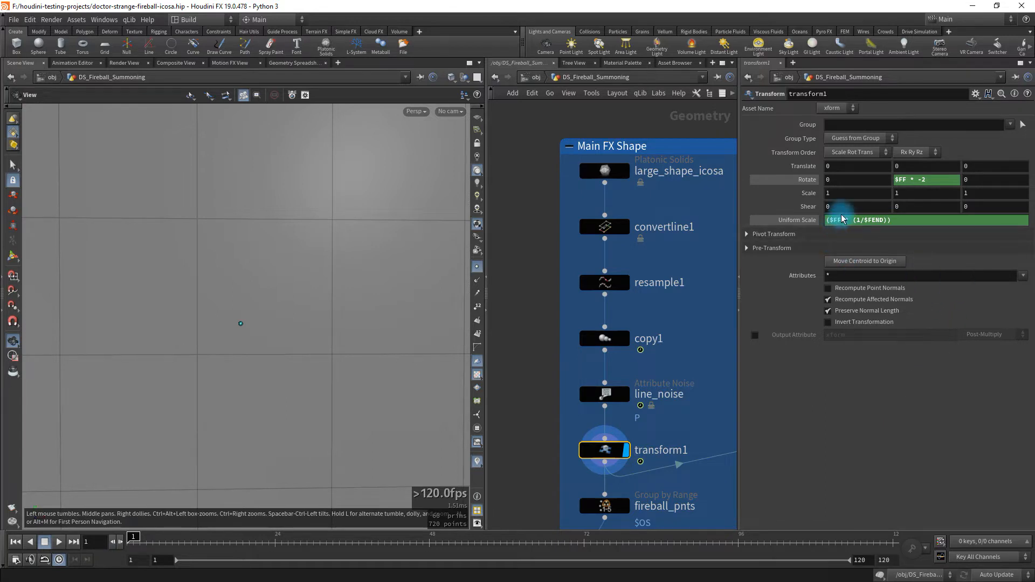
pyautogui.click(857, 222)
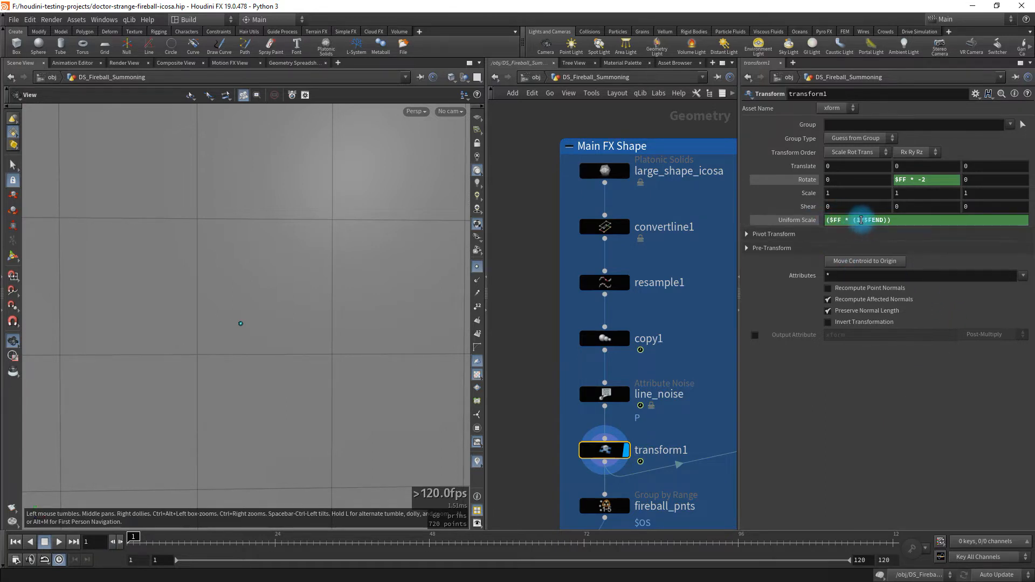
pyautogui.click(812, 221)
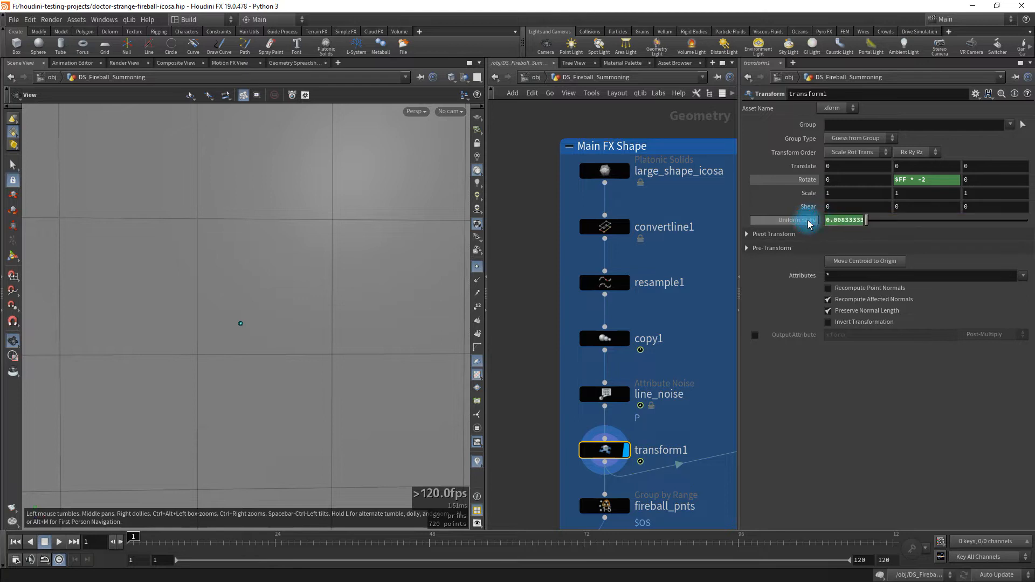
# Step: Compare the Uniform Scale value at the last and first frames, and scrub from frame 1 to frame 120 to watch it change
pyautogui.click(73, 542)
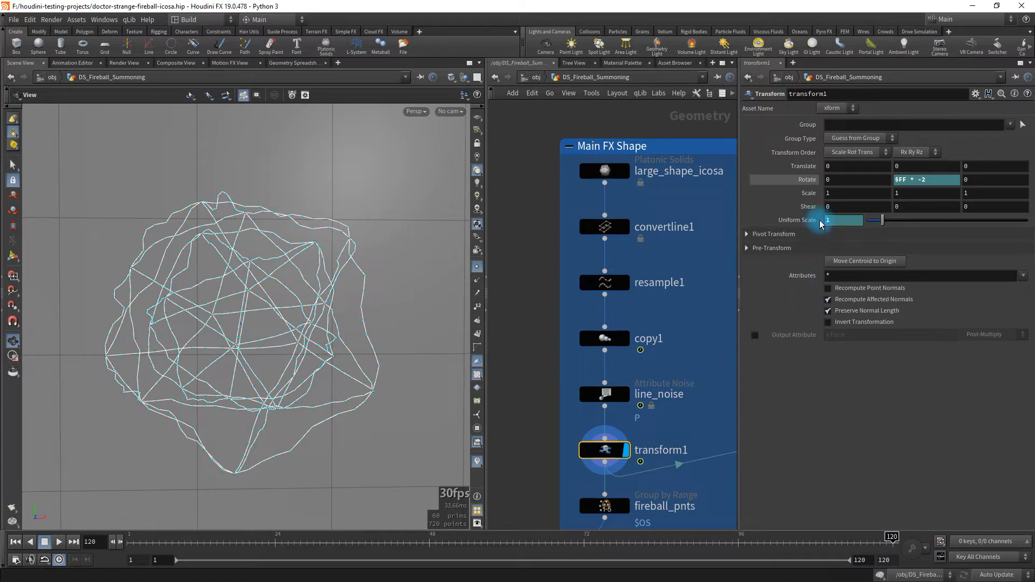
pyautogui.click(17, 546)
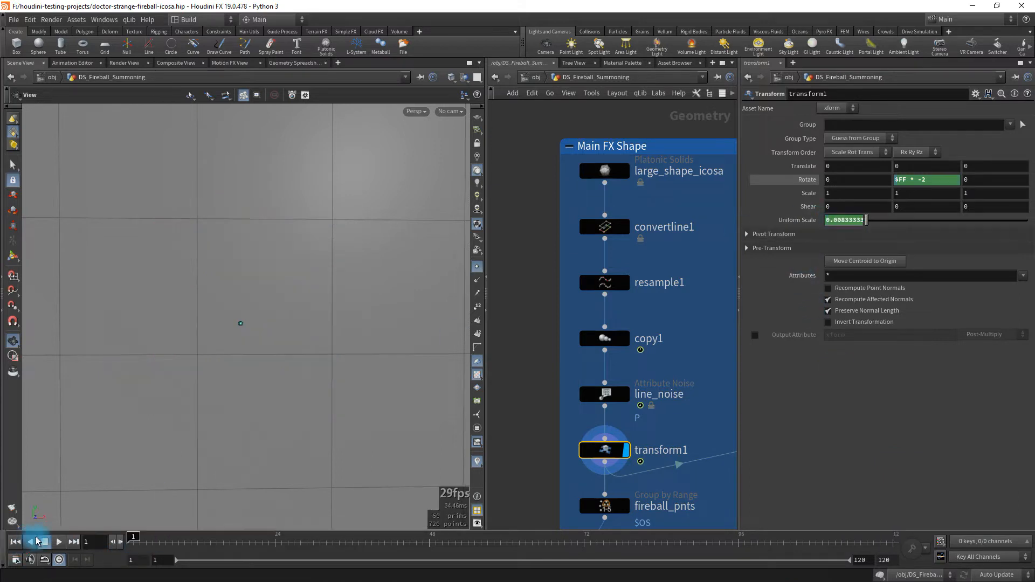
pyautogui.moveTo(135, 535); pyautogui.dragTo(970, 518)
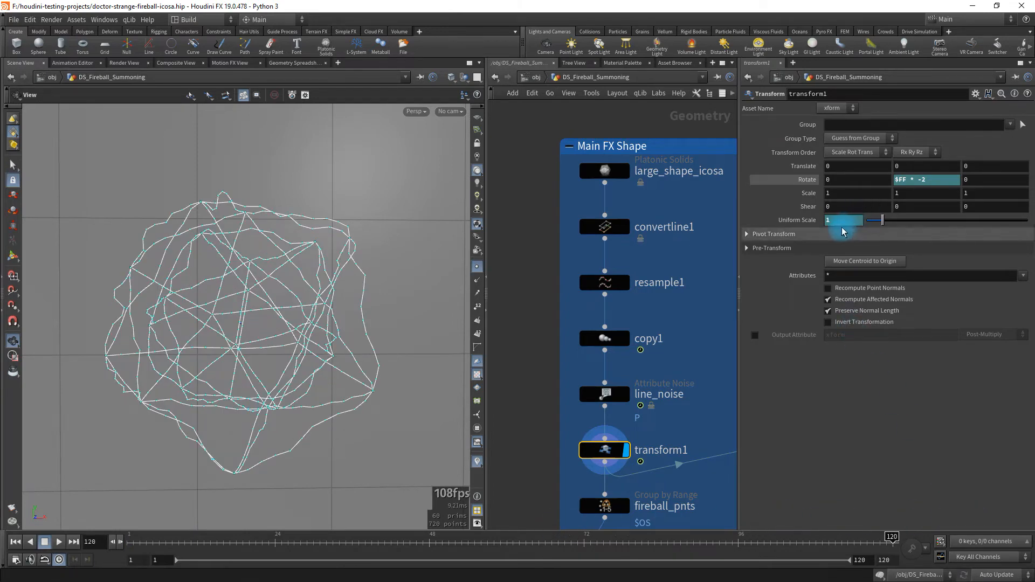
# Step: Display the Uniform Scale expression again at frame 120 to relate $FF and $FEND to the end of the timeline
pyautogui.click(818, 217)
pyautogui.write('($FF * (1/$FEND))')
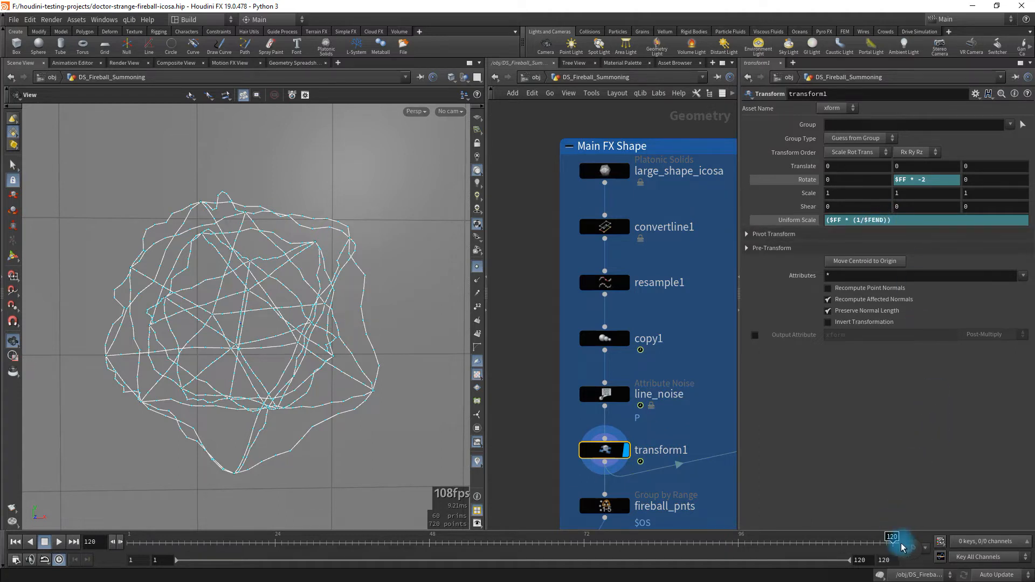
pyautogui.moveTo(892, 538)
pyautogui.mouseDown()
pyautogui.moveTo(911, 531)
pyautogui.moveTo(594, 525)
pyautogui.moveTo(984, 528)
pyautogui.moveTo(909, 538)
pyautogui.moveTo(873, 533)
pyautogui.moveTo(861, 517)
pyautogui.moveTo(969, 511)
pyautogui.moveTo(909, 516)
pyautogui.moveTo(982, 477)
pyautogui.moveTo(897, 542)
pyautogui.mouseUp()
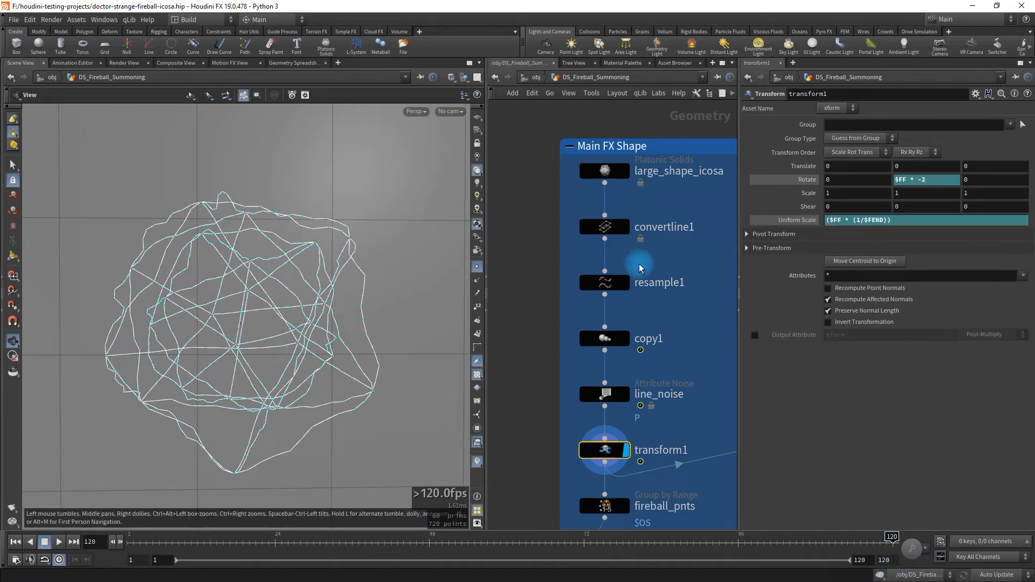
# Step: Rewind to frame 1, play the growing and rotating wireframe, and stop and rewind the playback
pyautogui.click(16, 541)
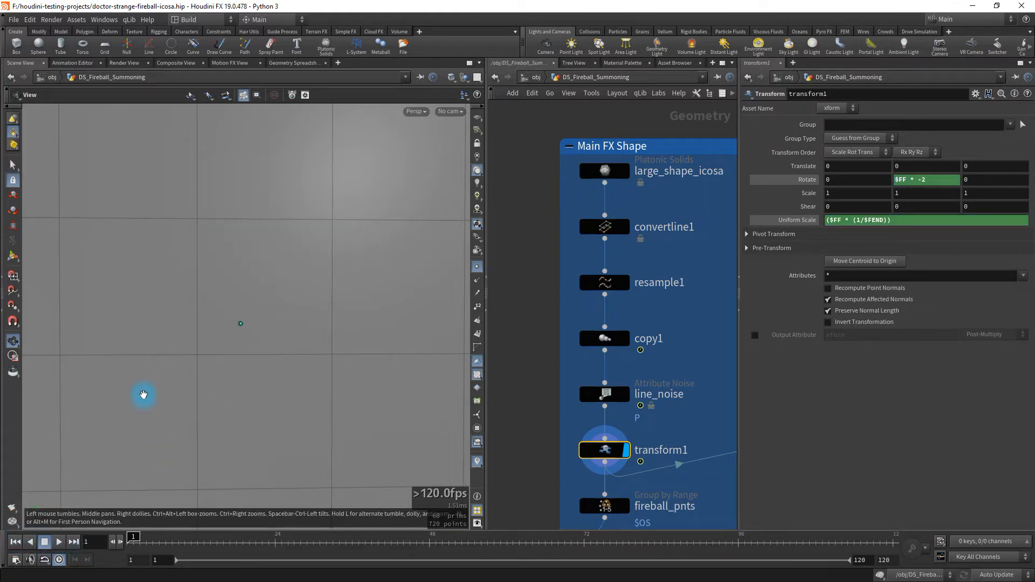
pyautogui.click(59, 543)
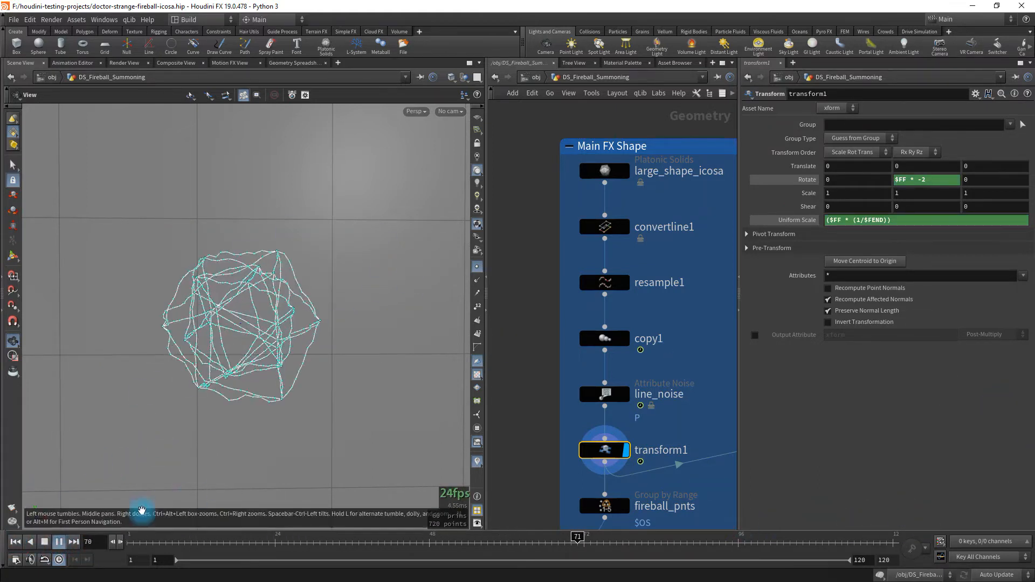
pyautogui.click(43, 542)
pyautogui.click(15, 542)
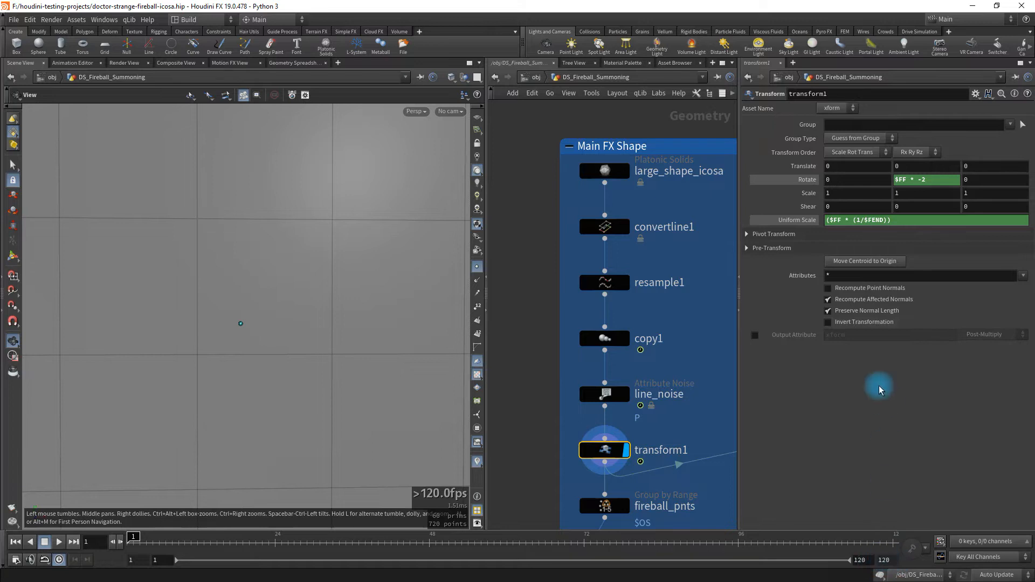
# Step: Toggle Uniform Scale between value and expression, highlight the whole expression, and return the parameter to its evaluated value
pyautogui.click(802, 221)
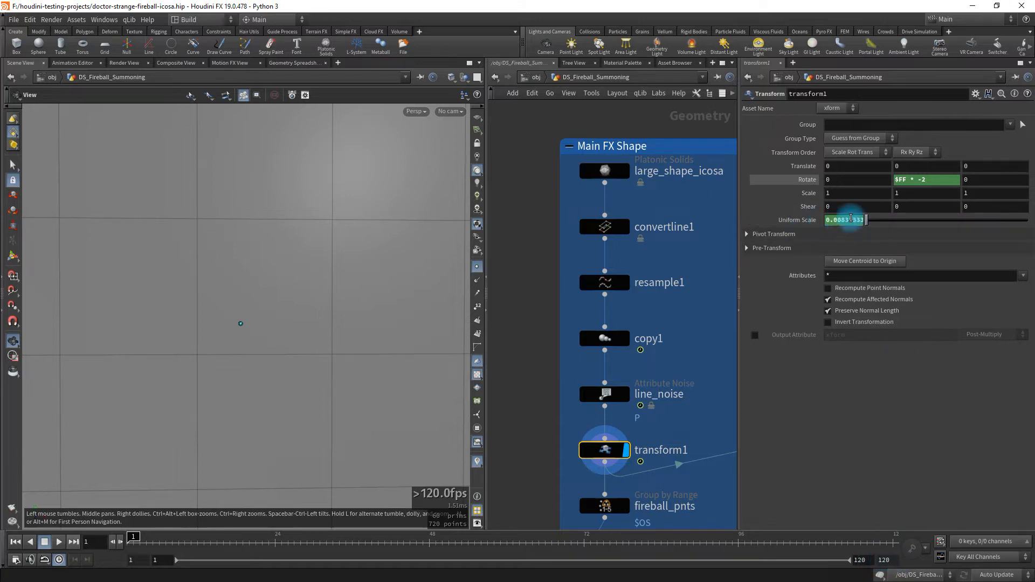
pyautogui.click(799, 221)
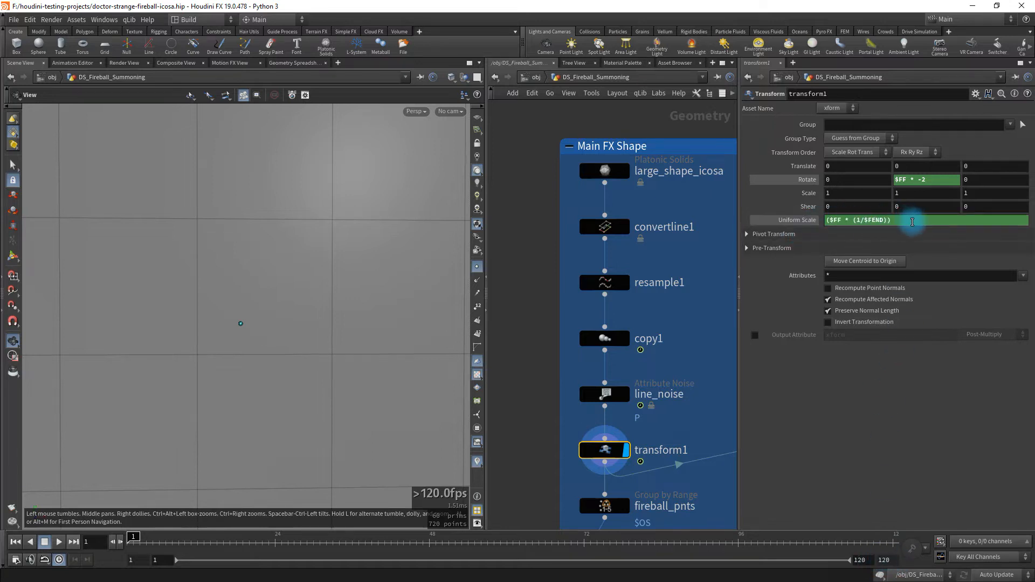
pyautogui.moveTo(877, 220); pyautogui.dragTo(814, 225)
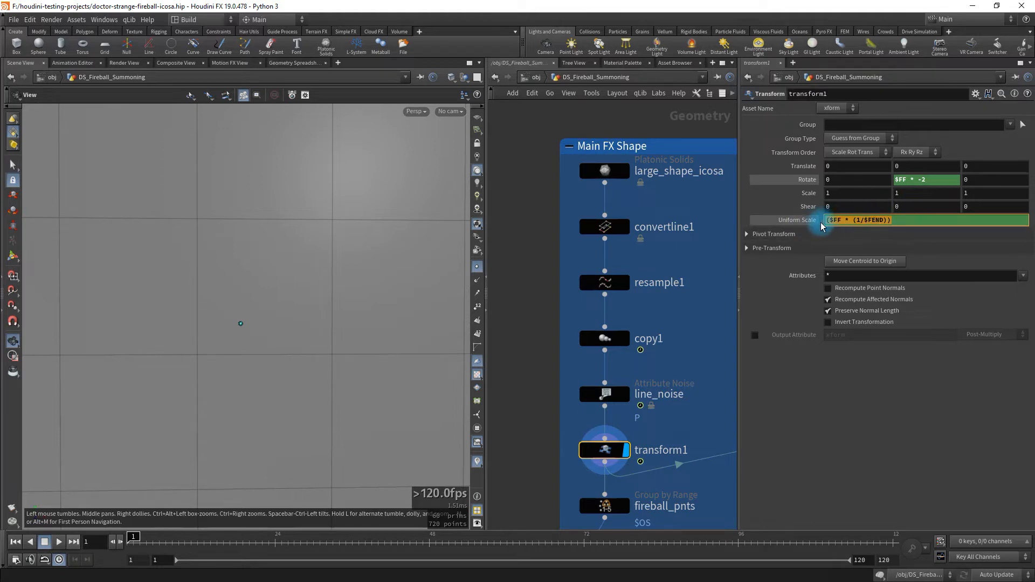
pyautogui.click(787, 222)
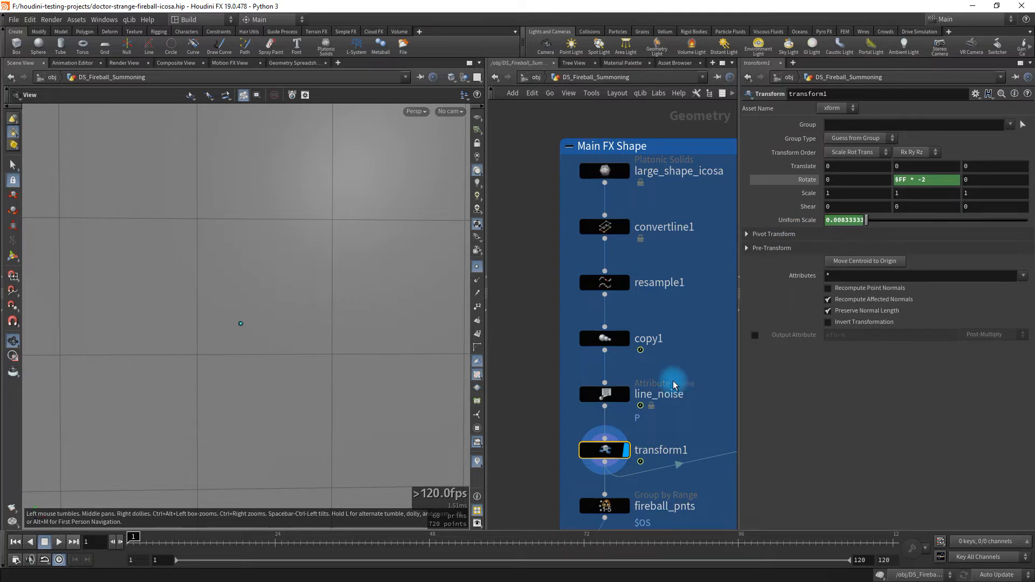
# Step: Scrub the timeline to frame 100 and hide the viewport points to view the plain transformed wireframe
pyautogui.press('f')
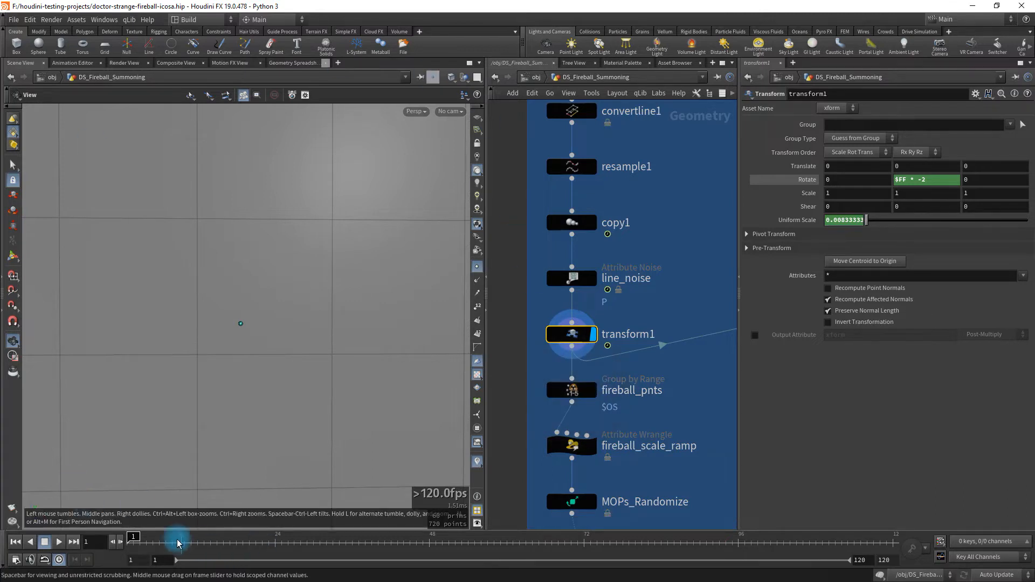
pyautogui.moveTo(138, 537); pyautogui.dragTo(764, 538)
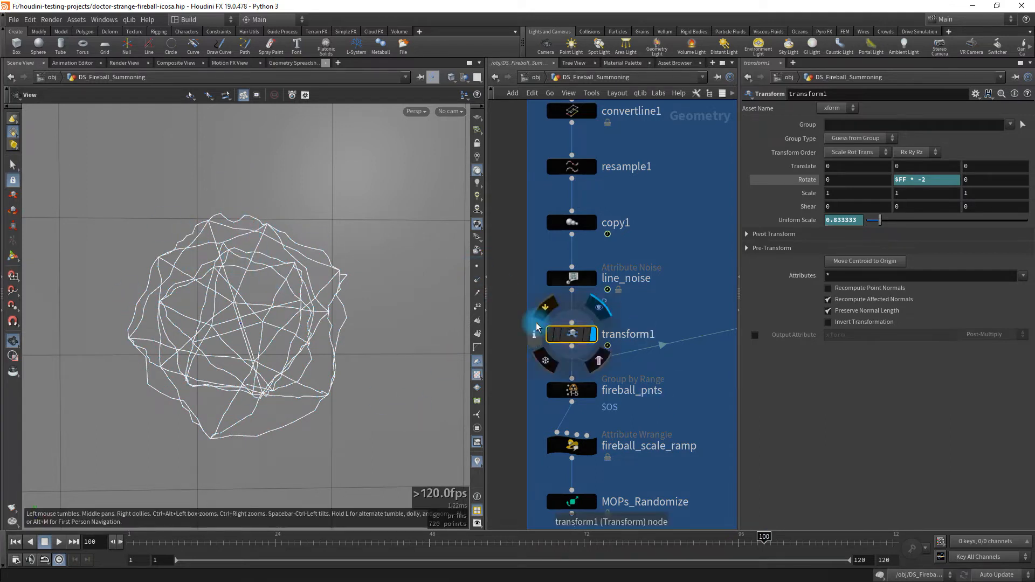
pyautogui.scroll(-5, 546, 335)
pyautogui.moveTo(531, 326); pyautogui.dragTo(617, 299, button='middle')
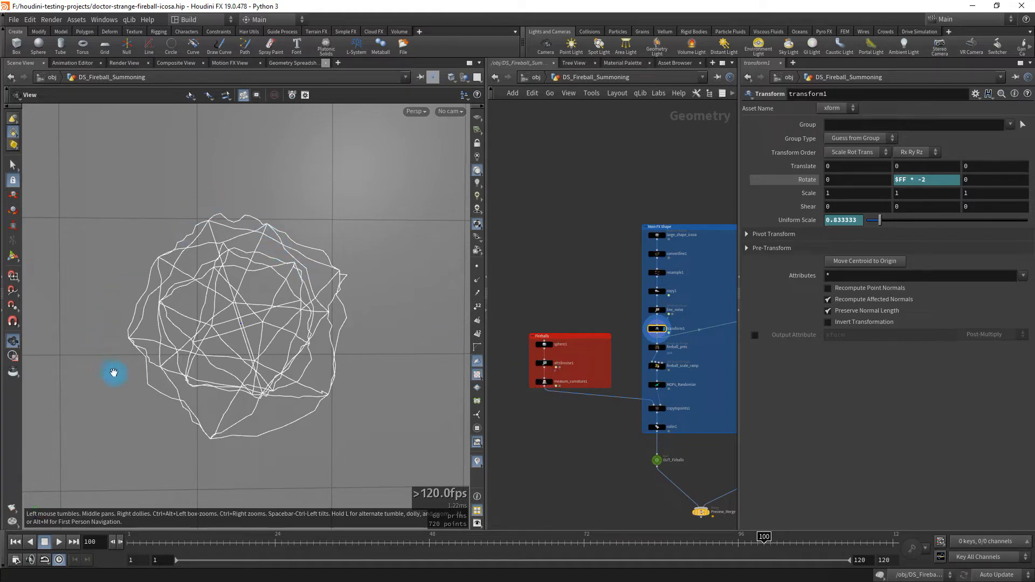
pyautogui.moveTo(208, 306); pyautogui.dragTo(255, 322)
# Step: Display the fireball_pnts node below transform1 and inspect its grouped points on the wireframe
pyautogui.scroll(8, 706, 331)
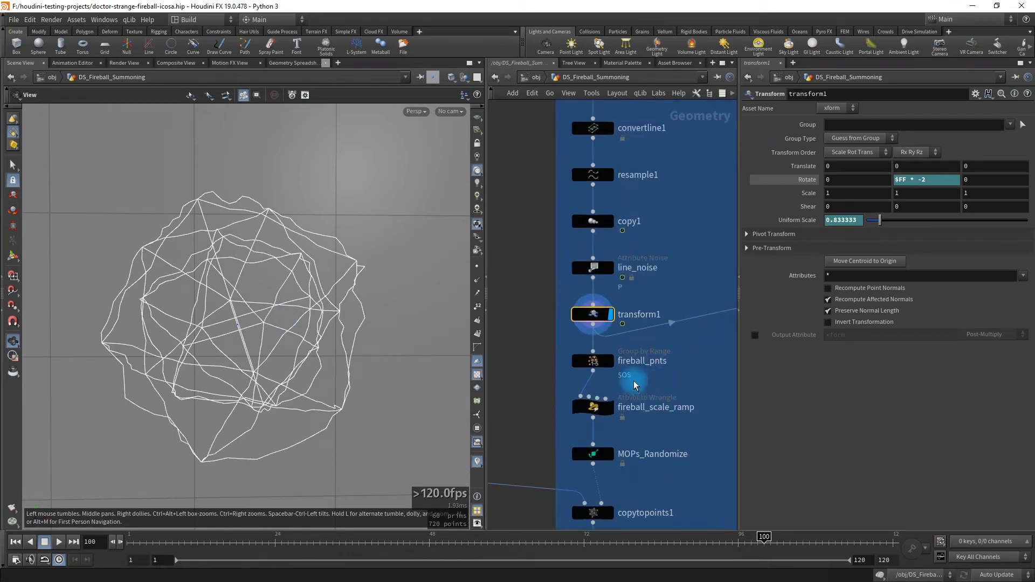
pyautogui.scroll(3, 231, 300)
pyautogui.click(610, 360)
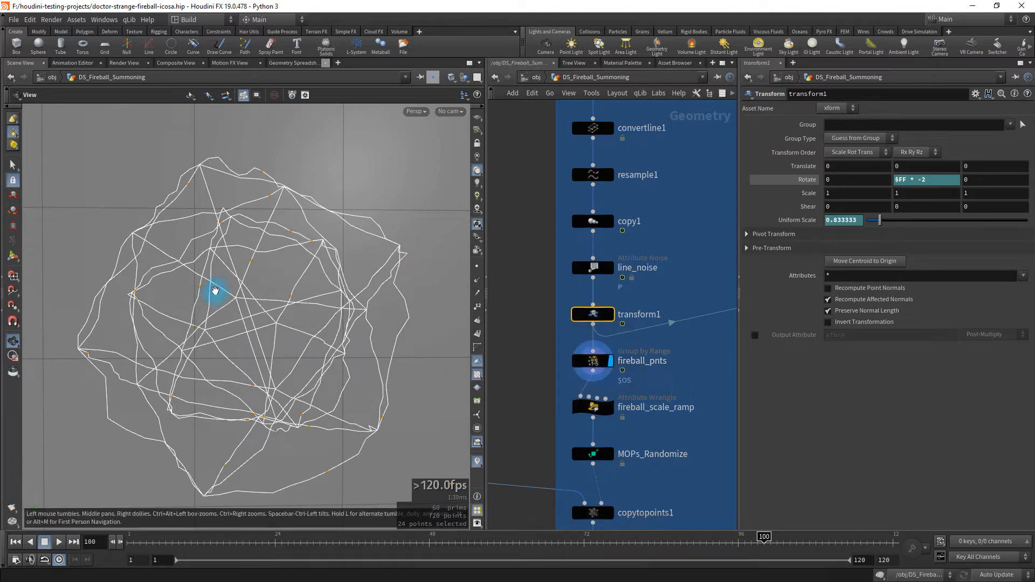
pyautogui.moveTo(232, 294); pyautogui.dragTo(298, 307)
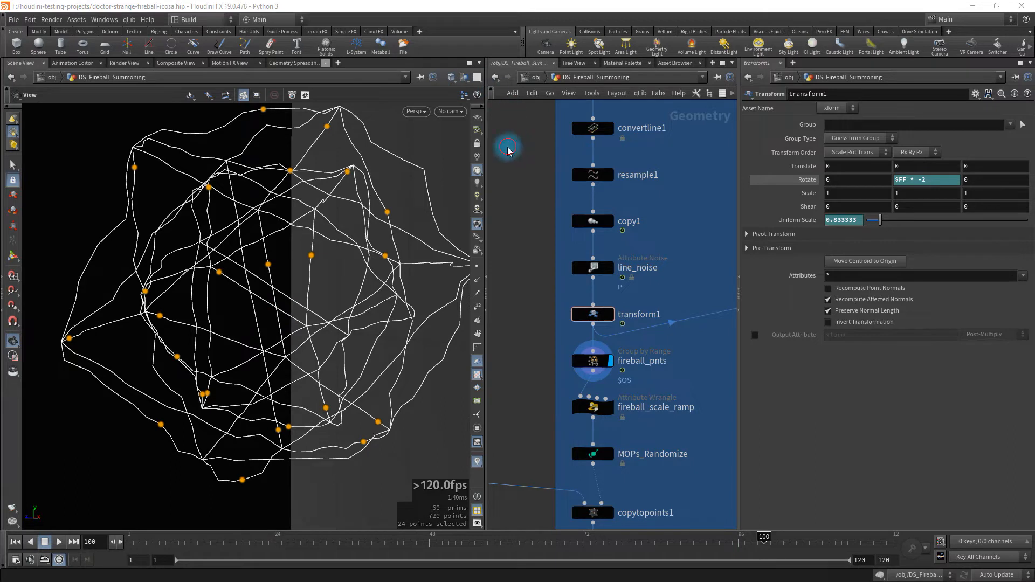
# Step: Open the viewport display options to review the point marker size, close them, and inspect the enlarged grouped points
pyautogui.press('d')
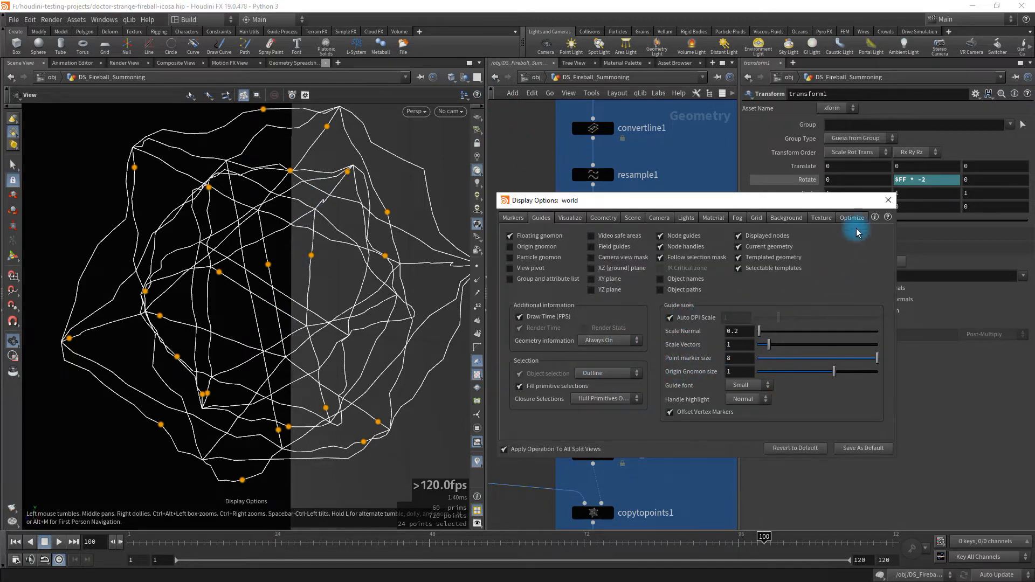
pyautogui.click(887, 200)
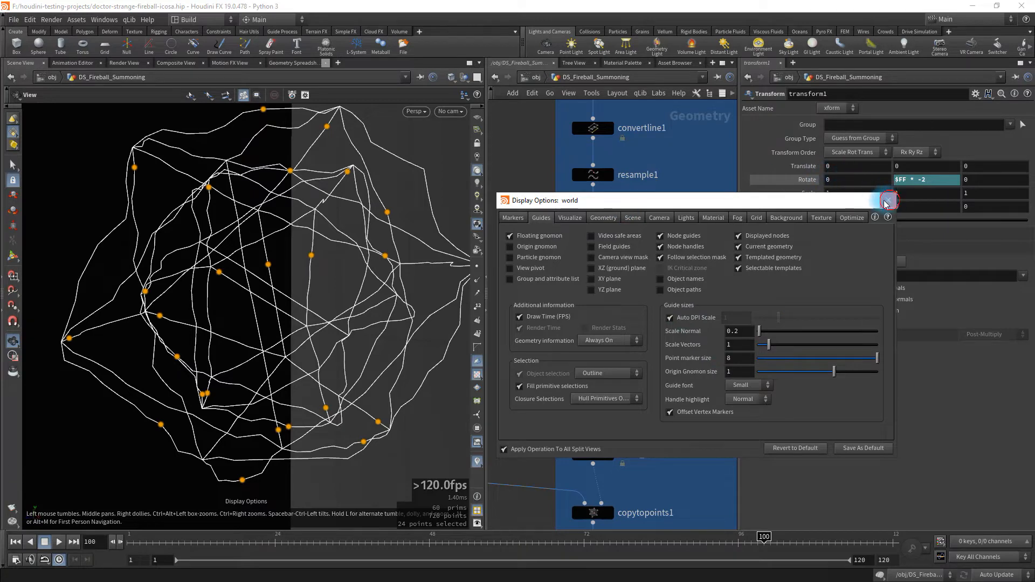
pyautogui.moveTo(242, 250); pyautogui.dragTo(217, 171)
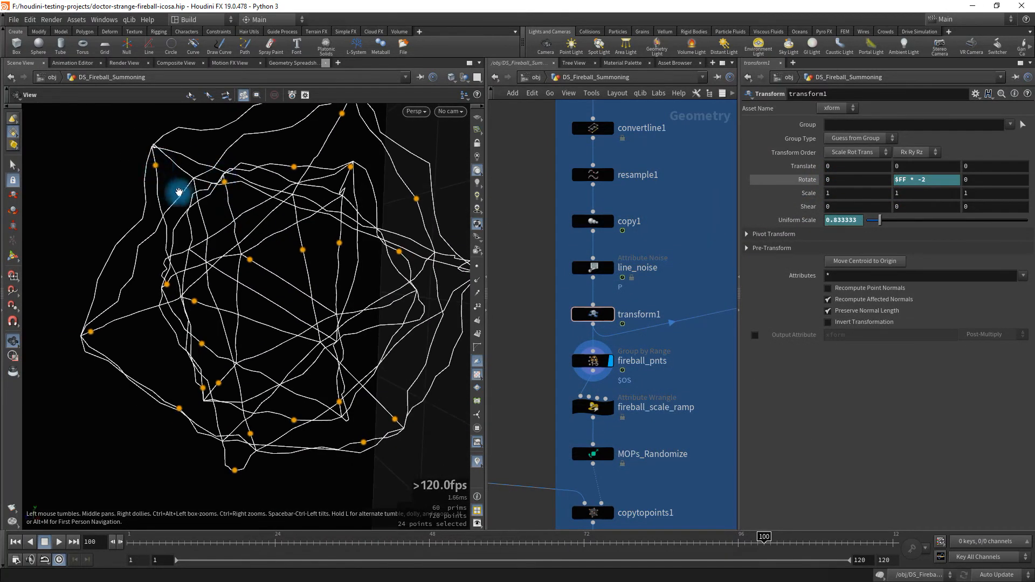
# Step: Select the fireball_pnts node and examine its Group by Range settings, including the Range Filter's Select values, against the grouped points
pyautogui.click(593, 362)
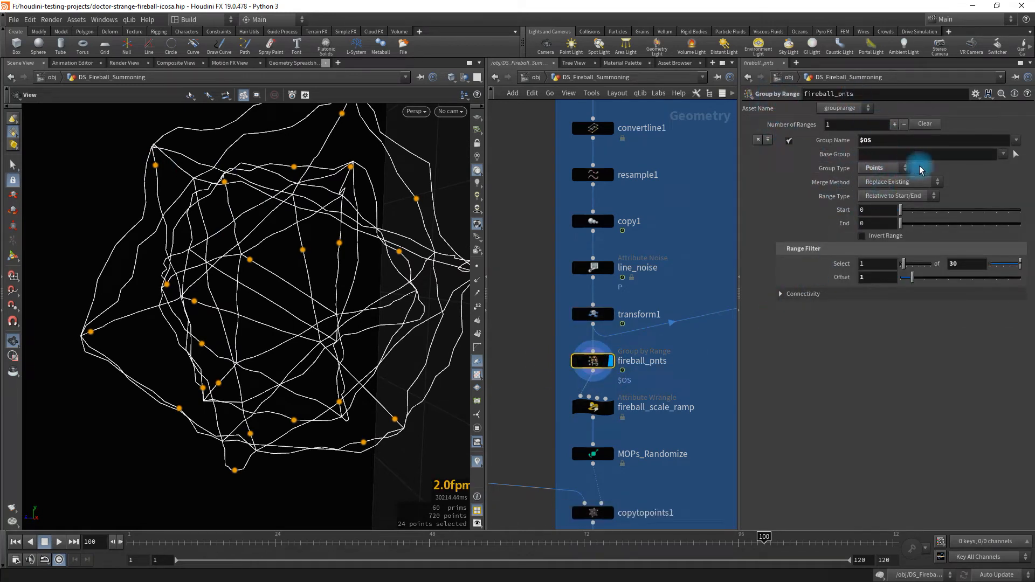
pyautogui.click(861, 264)
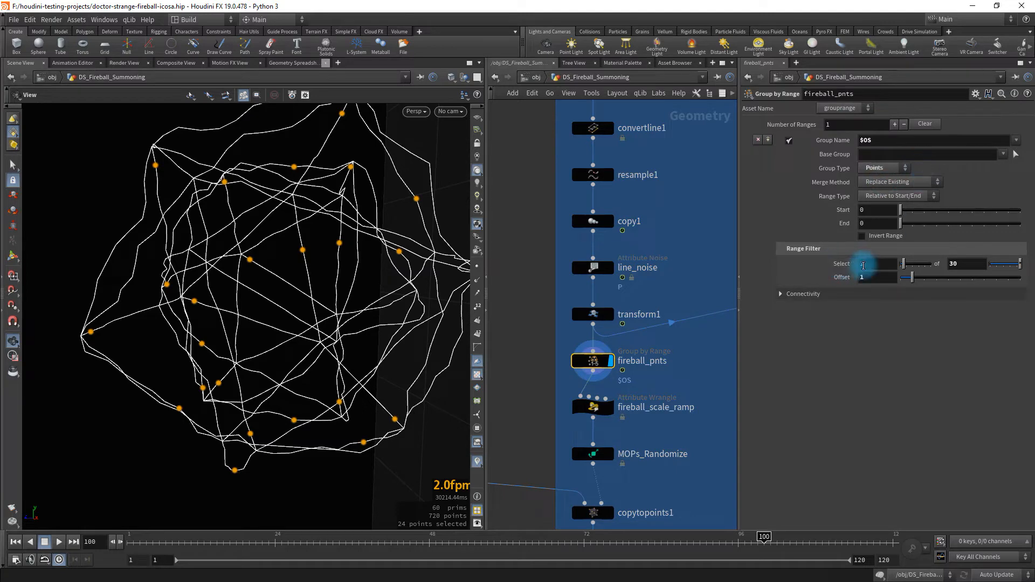
pyautogui.moveTo(254, 300); pyautogui.dragTo(314, 296)
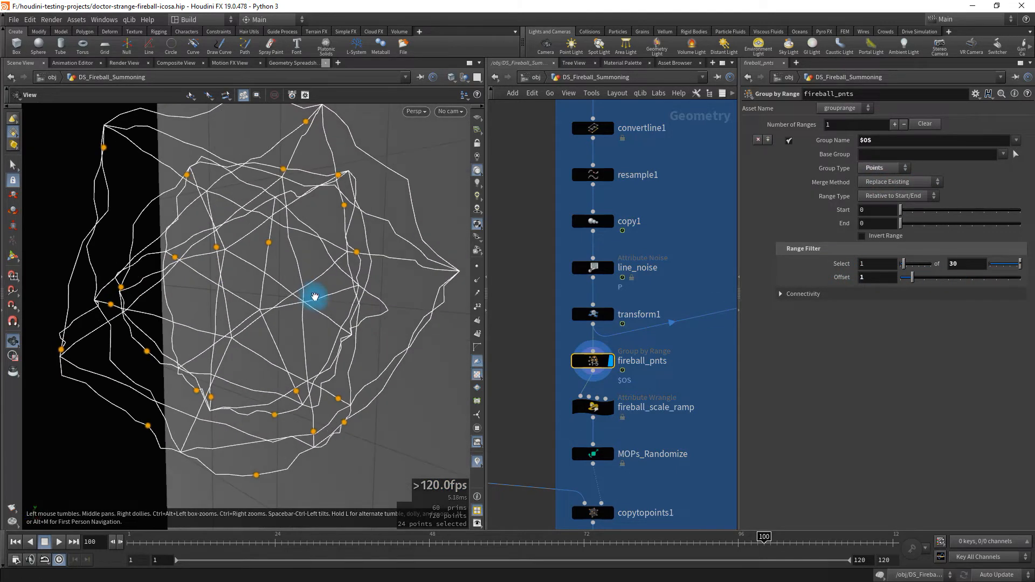
# Step: Turn on point display in the viewport to compare the grouped points with all points of the wireframe
pyautogui.click(477, 268)
pyautogui.moveTo(335, 233)
pyautogui.mouseDown()
pyautogui.moveTo(331, 222)
pyautogui.moveTo(270, 226)
pyautogui.moveTo(323, 231)
pyautogui.mouseUp()
pyautogui.moveTo(323, 231); pyautogui.dragTo(267, 248, button='right')
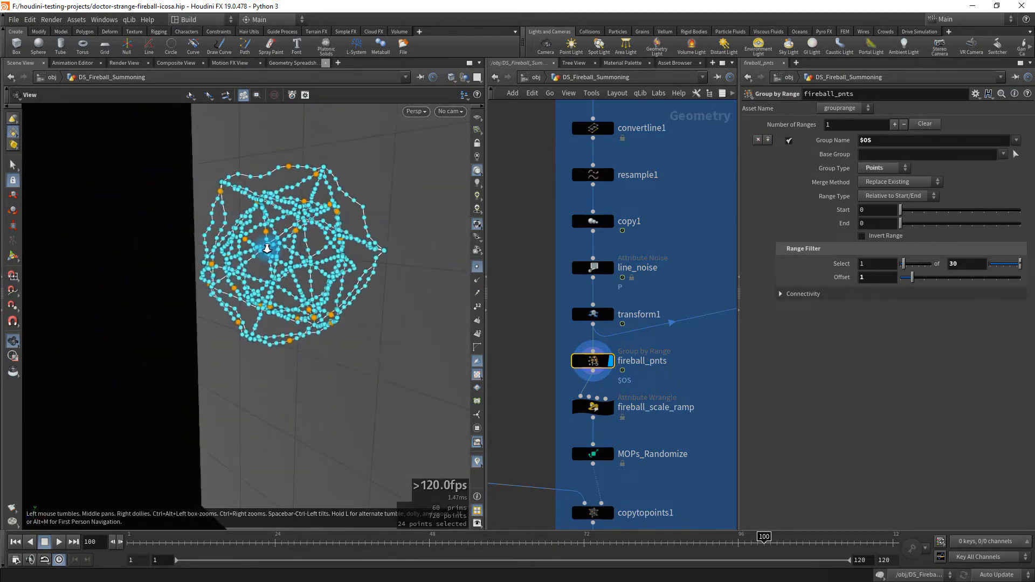
# Step: Turn off point display in the viewport and inspect the grouped fireball points on the wireframe from several angles
pyautogui.moveTo(267, 248); pyautogui.dragTo(315, 230)
pyautogui.moveTo(315, 231); pyautogui.dragTo(375, 272, button='right')
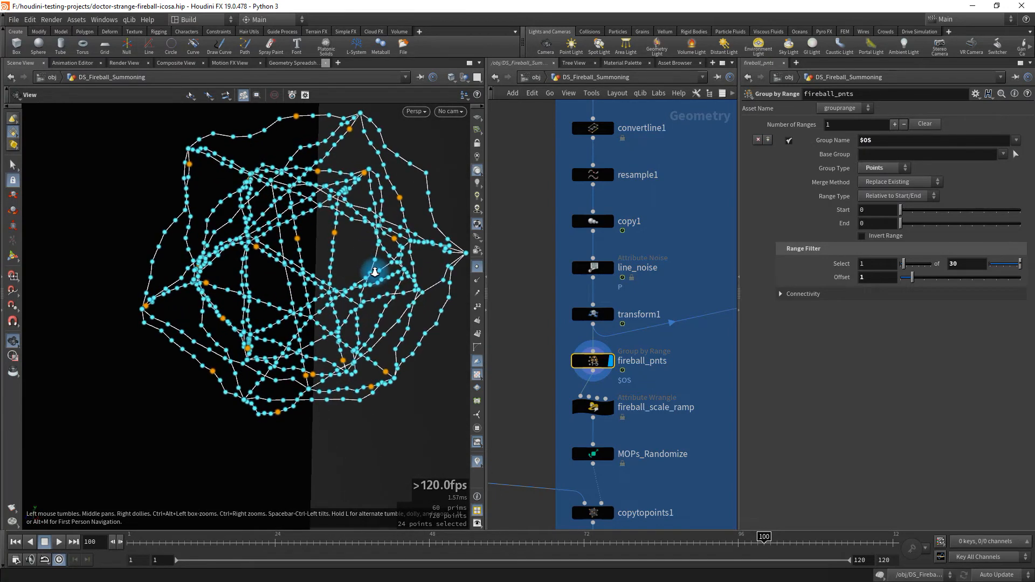
pyautogui.click(475, 270)
pyautogui.moveTo(300, 259)
pyautogui.mouseDown()
pyautogui.moveTo(307, 271)
pyautogui.moveTo(365, 266)
pyautogui.mouseUp()
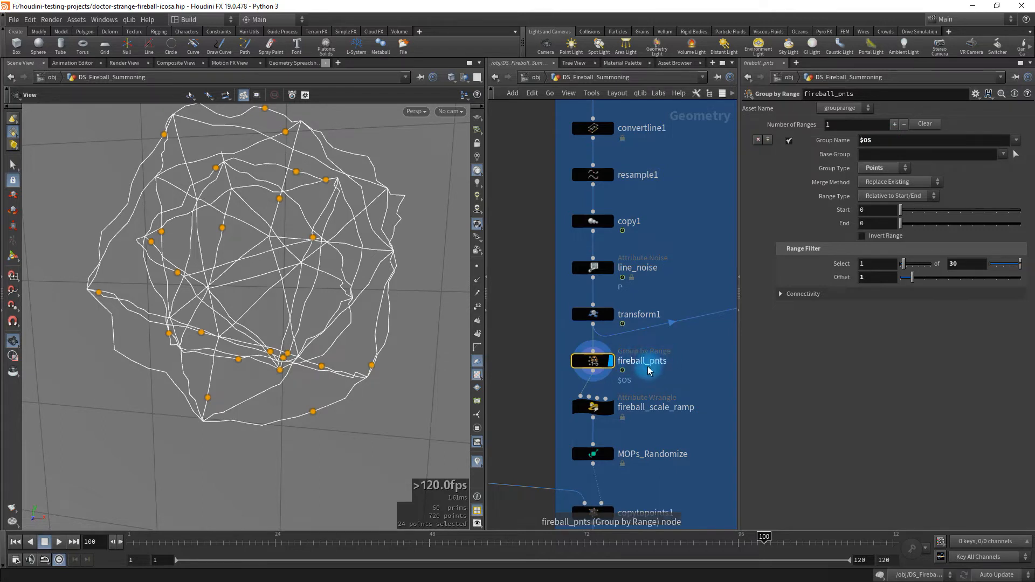
pyautogui.moveTo(653, 364)
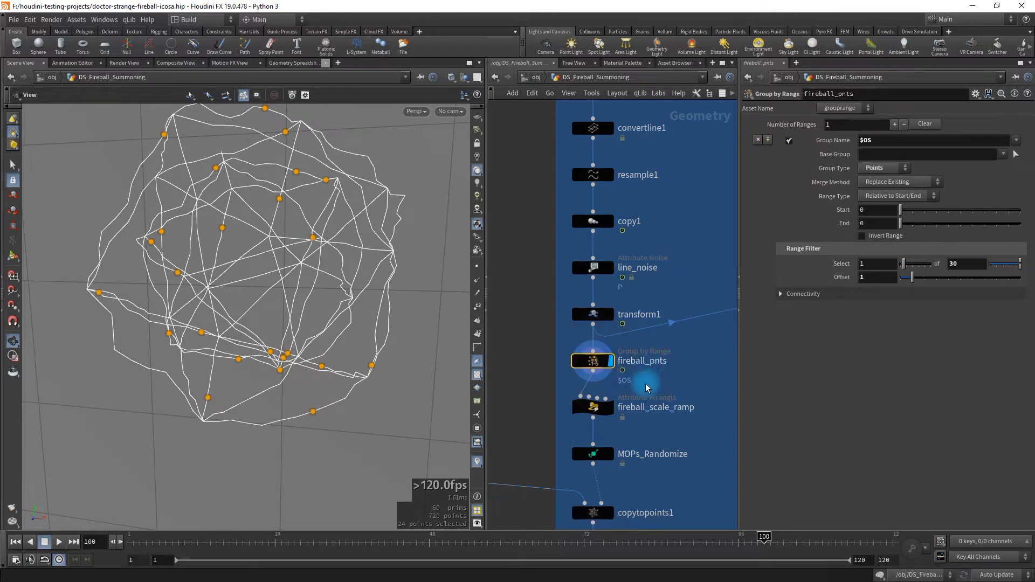
pyautogui.moveTo(324, 374); pyautogui.dragTo(253, 309, button='right')
pyautogui.moveTo(273, 305); pyautogui.dragTo(296, 298)
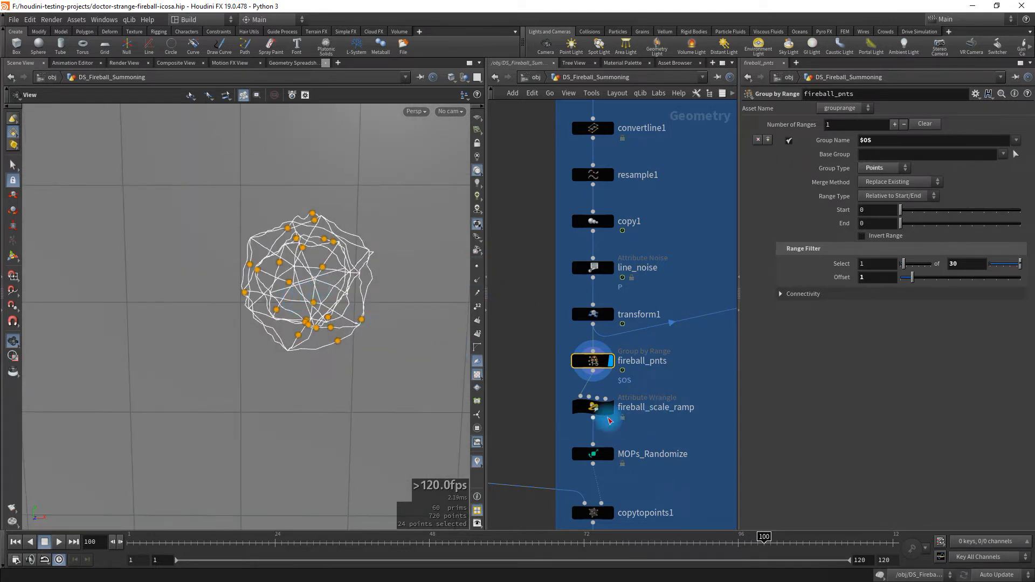
# Step: Select and display the fireball_scale_ramp wrangle below fireball_pnts, and inspect its output in the viewport
pyautogui.click(597, 412)
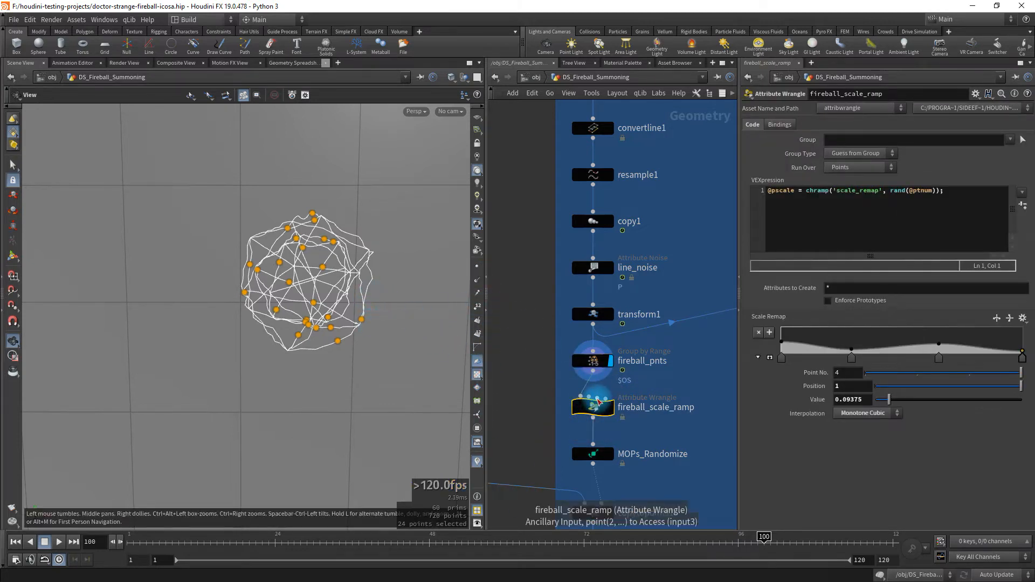
pyautogui.click(616, 386)
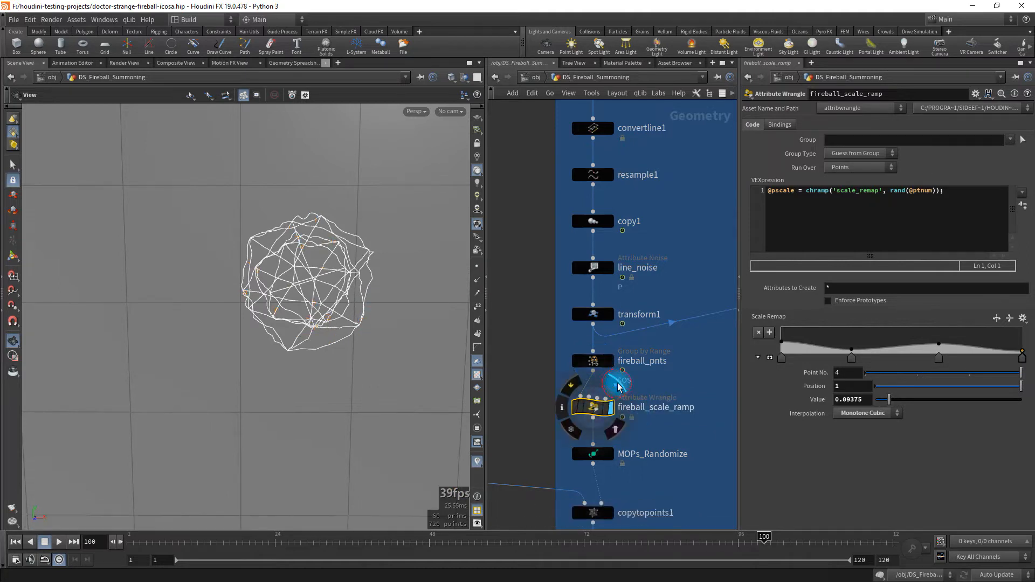
pyautogui.moveTo(360, 298); pyautogui.dragTo(317, 282)
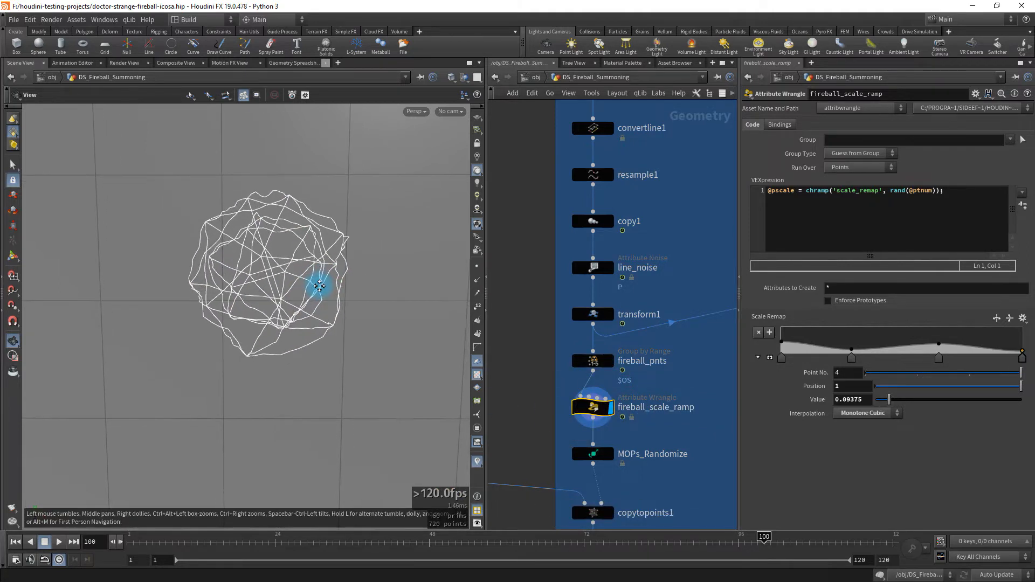
# Step: Display the OUT_Firballs null below the Main FX Shape network and inspect the differing sizes of the copied fireballs
pyautogui.scroll(-3, 661, 391)
pyautogui.moveTo(632, 485); pyautogui.dragTo(647, 412, button='middle')
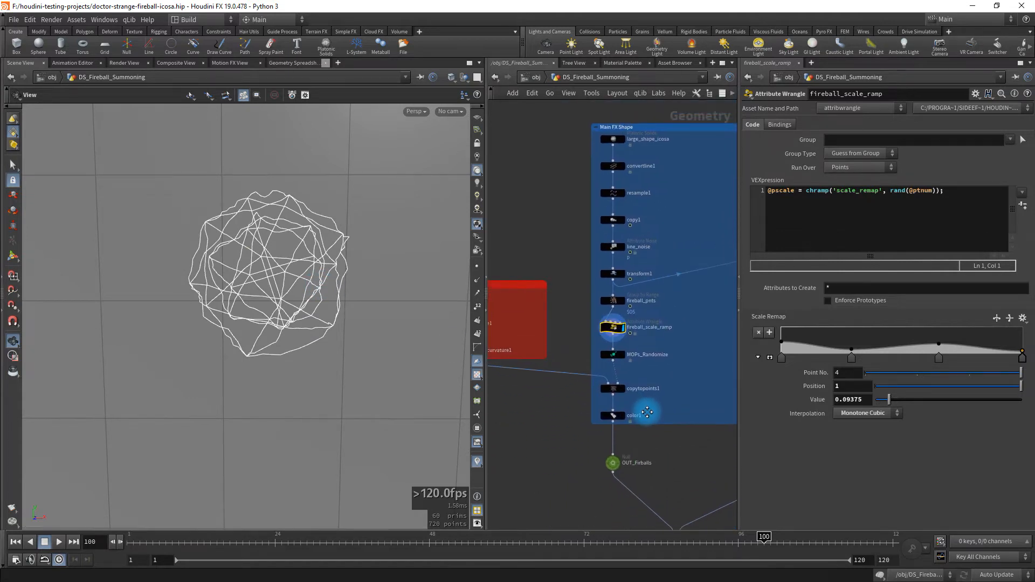
pyautogui.click(628, 452)
pyautogui.click(327, 277)
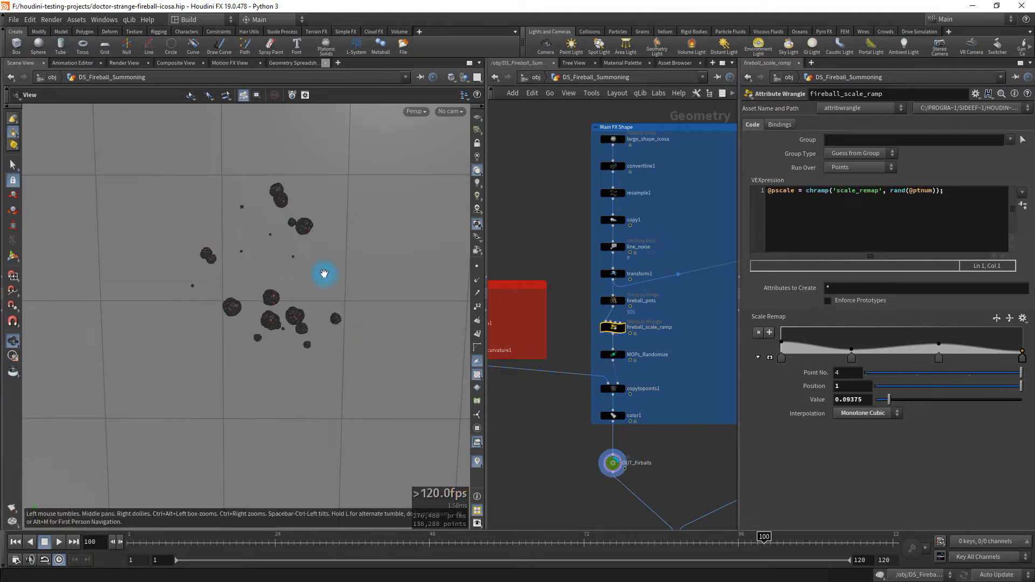
pyautogui.moveTo(263, 304); pyautogui.dragTo(363, 294, button='right')
pyautogui.moveTo(266, 312)
pyautogui.mouseDown()
pyautogui.moveTo(334, 323)
pyautogui.moveTo(206, 326)
pyautogui.moveTo(293, 289)
pyautogui.moveTo(273, 317)
pyautogui.moveTo(261, 310)
pyautogui.mouseUp()
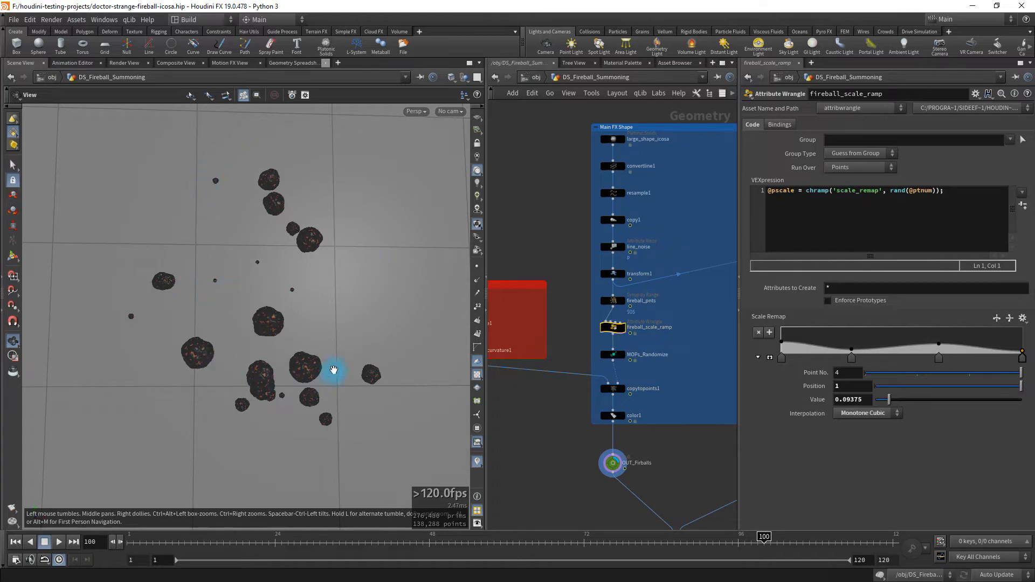
pyautogui.moveTo(259, 330); pyautogui.dragTo(259, 362)
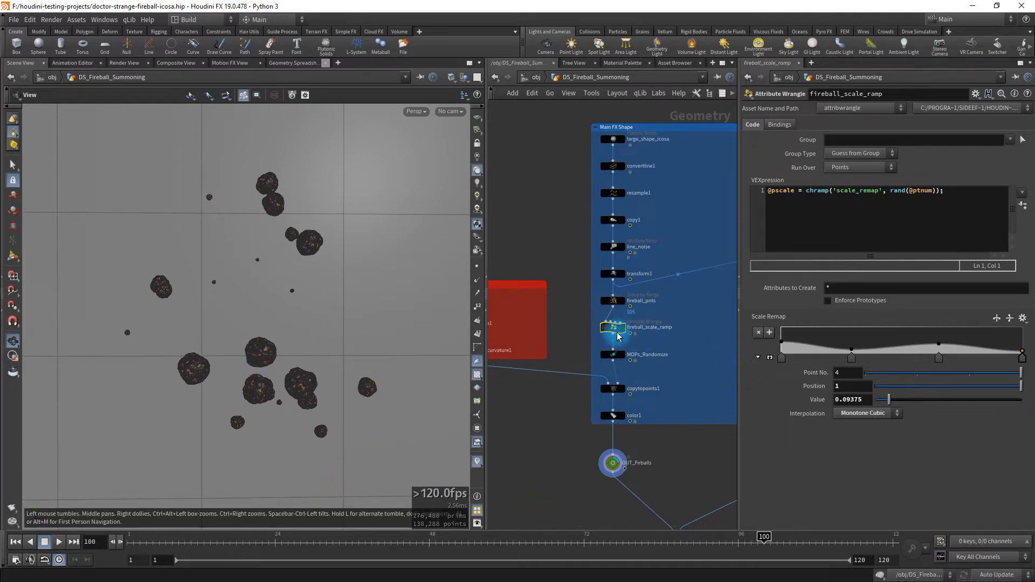
# Step: Review the fireball_scale_ramp expression and the fireball_pnts settings, and set the wrangle's Group to fireball_pnts
pyautogui.scroll(3, 620, 331)
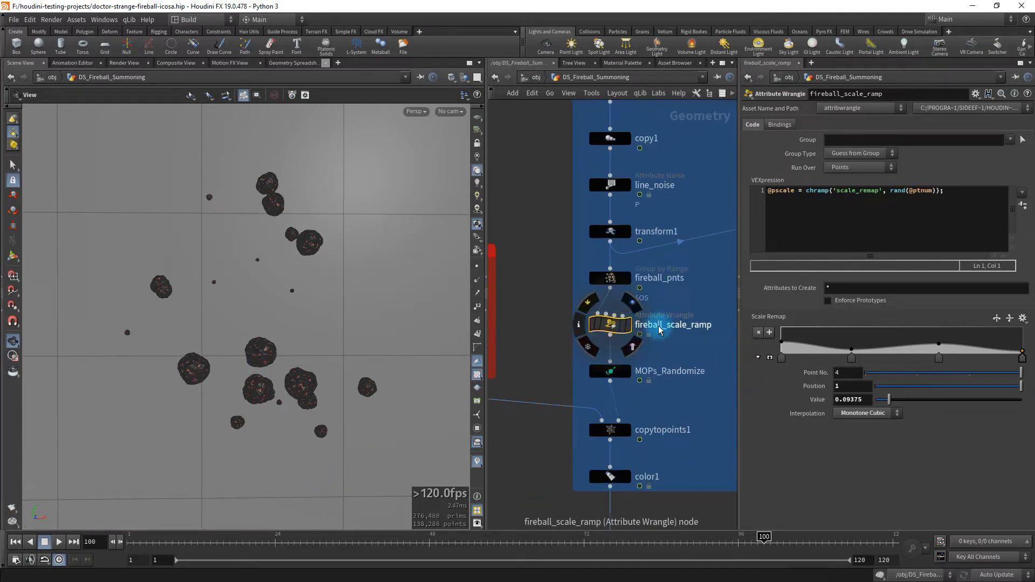
pyautogui.scroll(2, 674, 326)
pyautogui.scroll(-2, 678, 328)
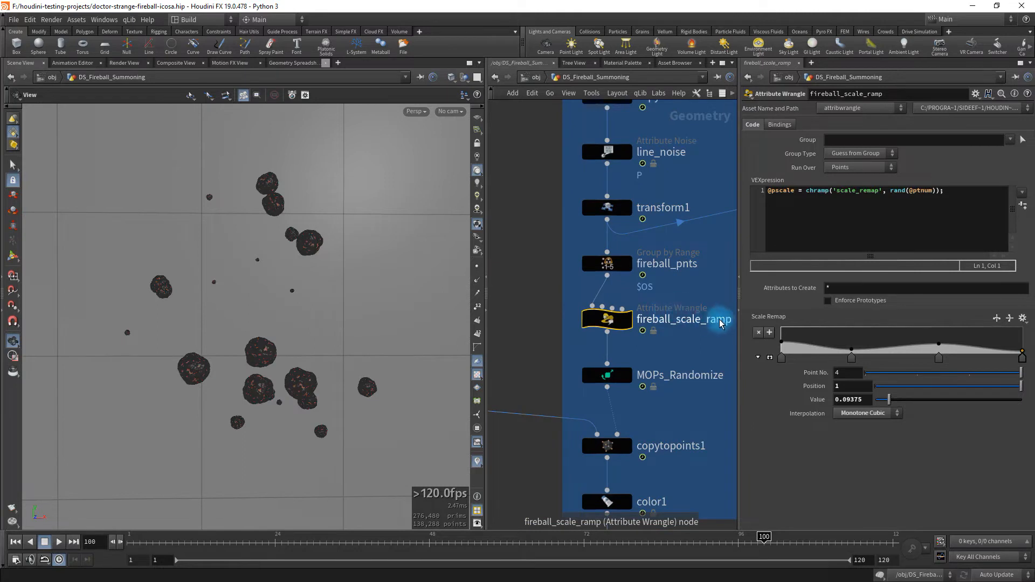
pyautogui.moveTo(693, 340); pyautogui.dragTo(627, 339, button='middle')
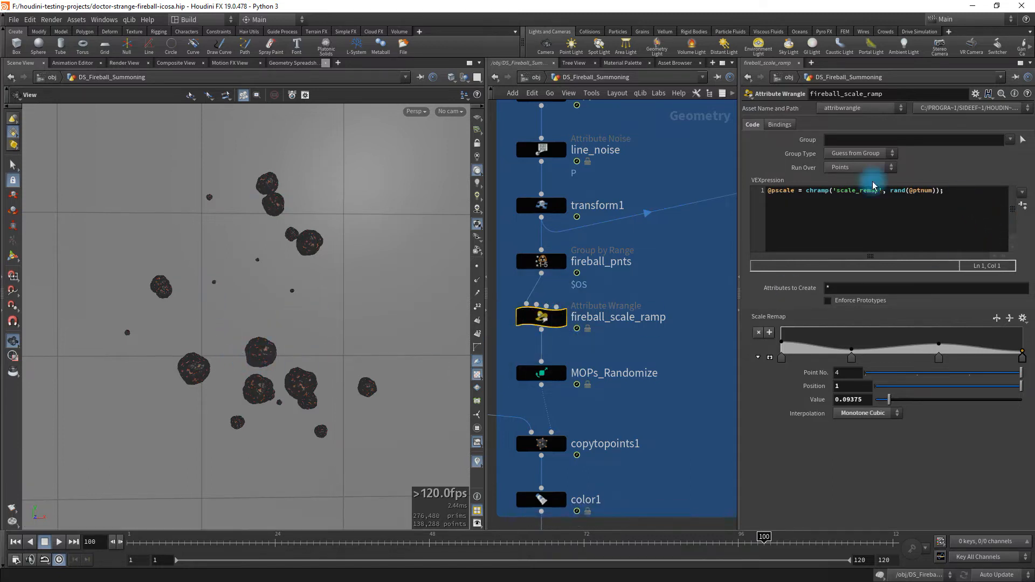
pyautogui.click(548, 262)
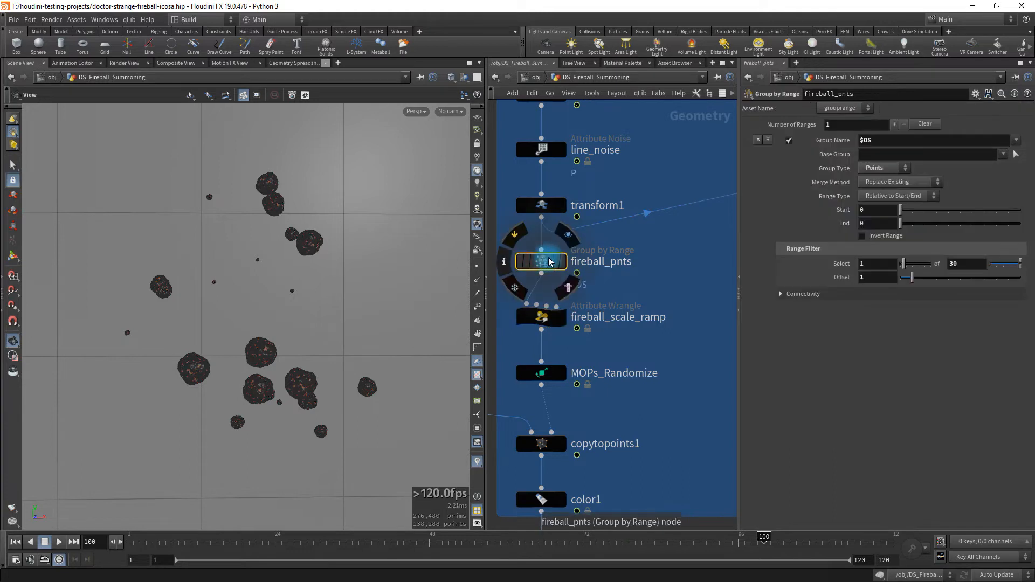
pyautogui.click(537, 322)
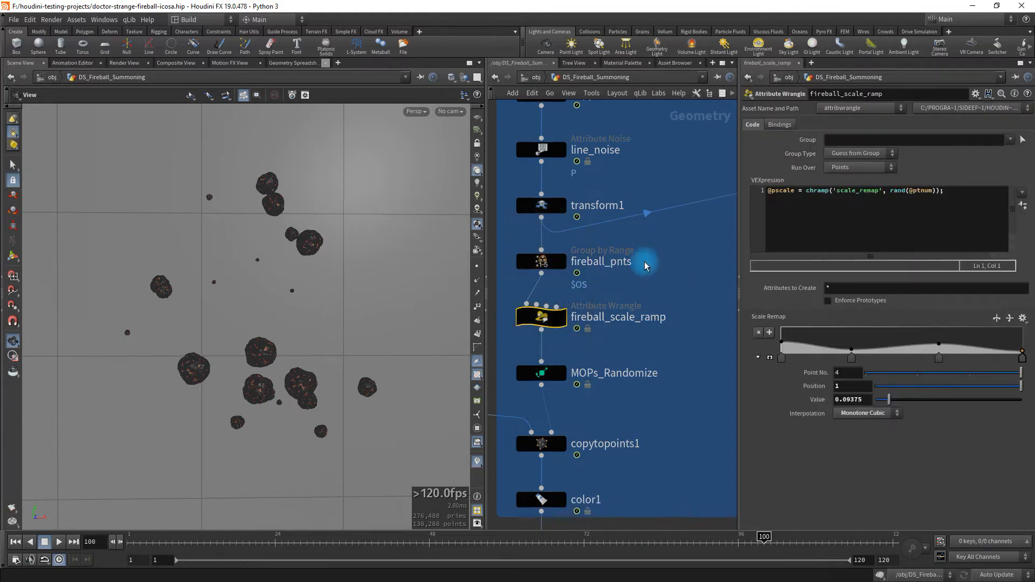
pyautogui.click(1010, 141)
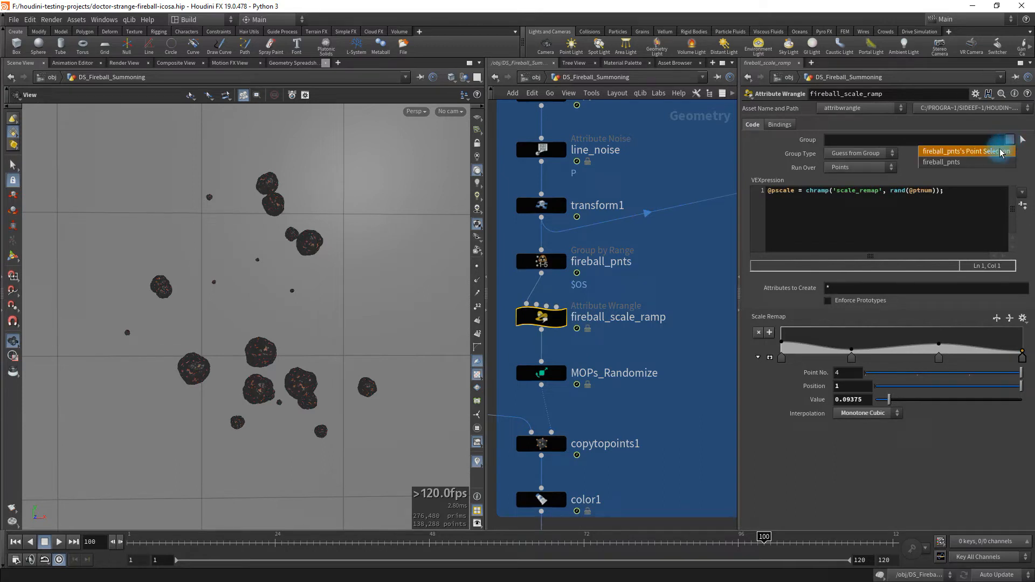
pyautogui.click(962, 163)
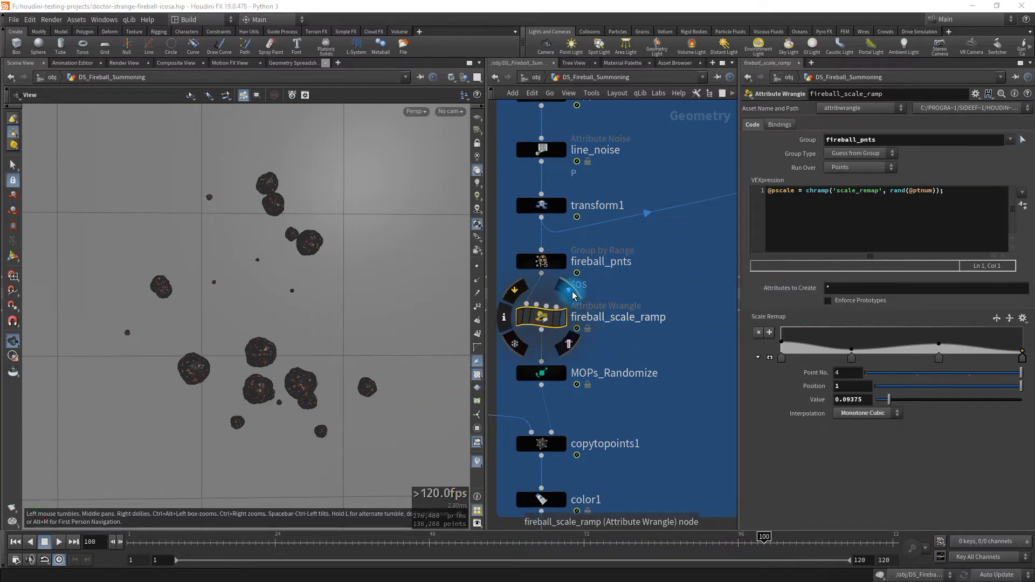
# Step: Display the fireball_scale_ramp wrangle's output, and switch the display to copytopoints1 to view the copied fireballs
pyautogui.click(569, 291)
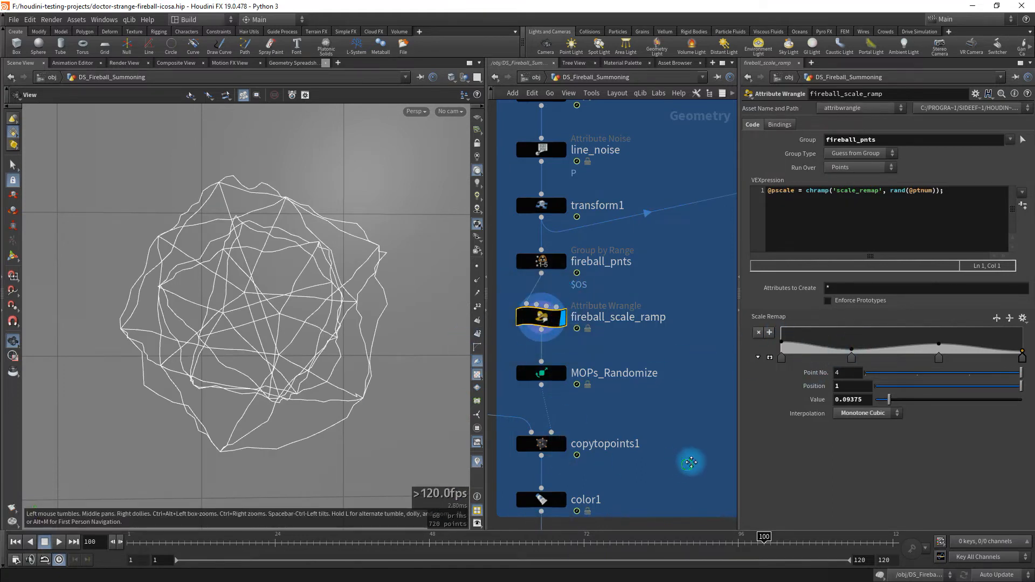
pyautogui.moveTo(691, 462); pyautogui.dragTo(697, 433, button='middle')
pyautogui.click(575, 396)
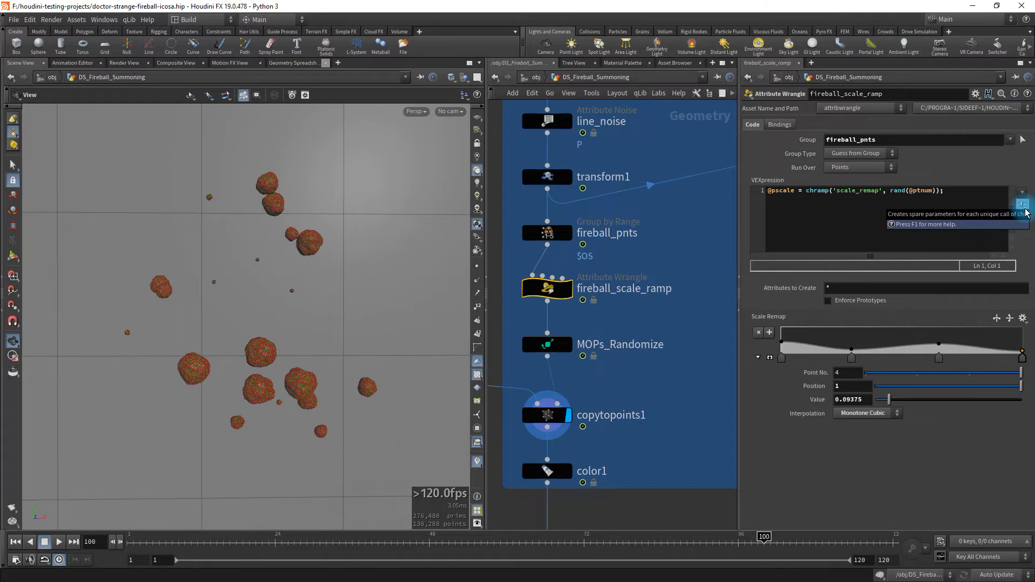
# Step: Expand the Scale Remap ramp, raise its second point, and move the third to about 0.61 with value 0.4 and the last to value 0.09
pyautogui.click(773, 363)
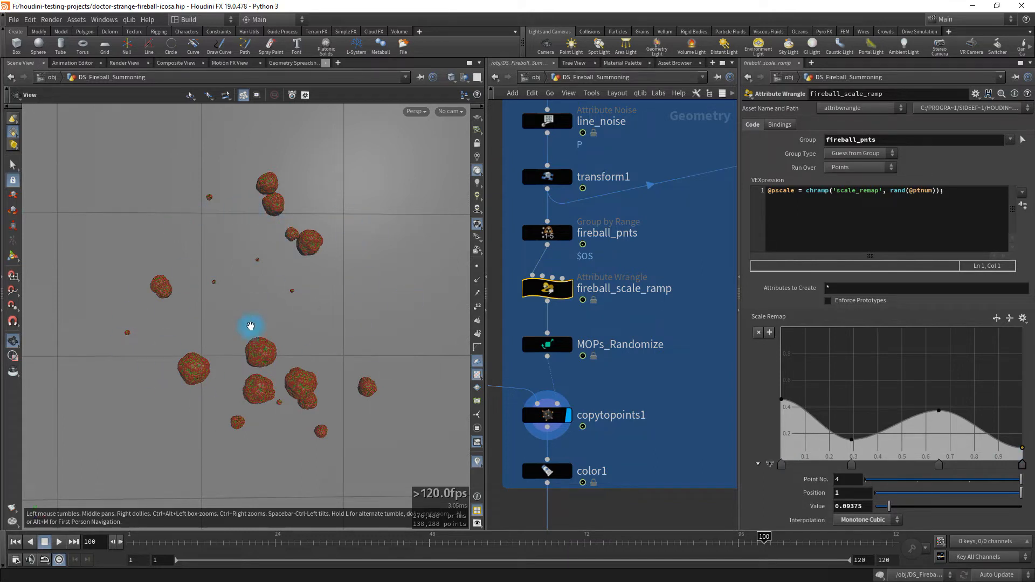
pyautogui.moveTo(270, 357)
pyautogui.mouseDown()
pyautogui.moveTo(301, 361)
pyautogui.moveTo(232, 351)
pyautogui.moveTo(239, 364)
pyautogui.moveTo(270, 365)
pyautogui.mouseUp()
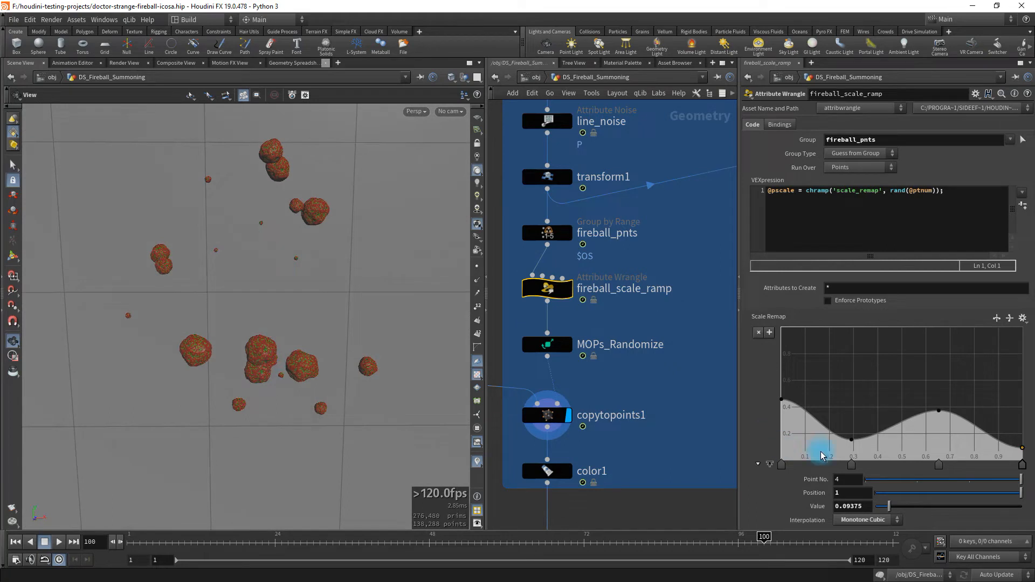
pyautogui.moveTo(852, 443)
pyautogui.mouseDown()
pyautogui.moveTo(834, 397)
pyautogui.moveTo(841, 423)
pyautogui.moveTo(858, 400)
pyautogui.moveTo(843, 388)
pyautogui.moveTo(845, 430)
pyautogui.mouseUp()
pyautogui.moveTo(939, 411)
pyautogui.mouseDown()
pyautogui.moveTo(923, 399)
pyautogui.moveTo(933, 418)
pyautogui.moveTo(923, 398)
pyautogui.moveTo(898, 396)
pyautogui.moveTo(929, 388)
pyautogui.moveTo(931, 363)
pyautogui.moveTo(926, 413)
pyautogui.mouseUp()
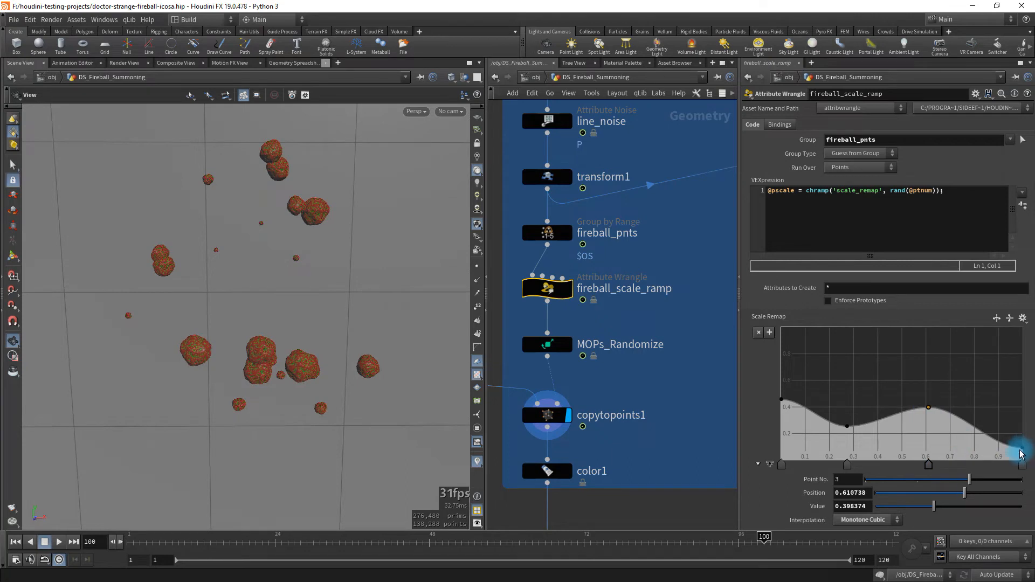
pyautogui.moveTo(1023, 452)
pyautogui.mouseDown()
pyautogui.moveTo(1025, 404)
pyautogui.moveTo(1030, 448)
pyautogui.mouseUp()
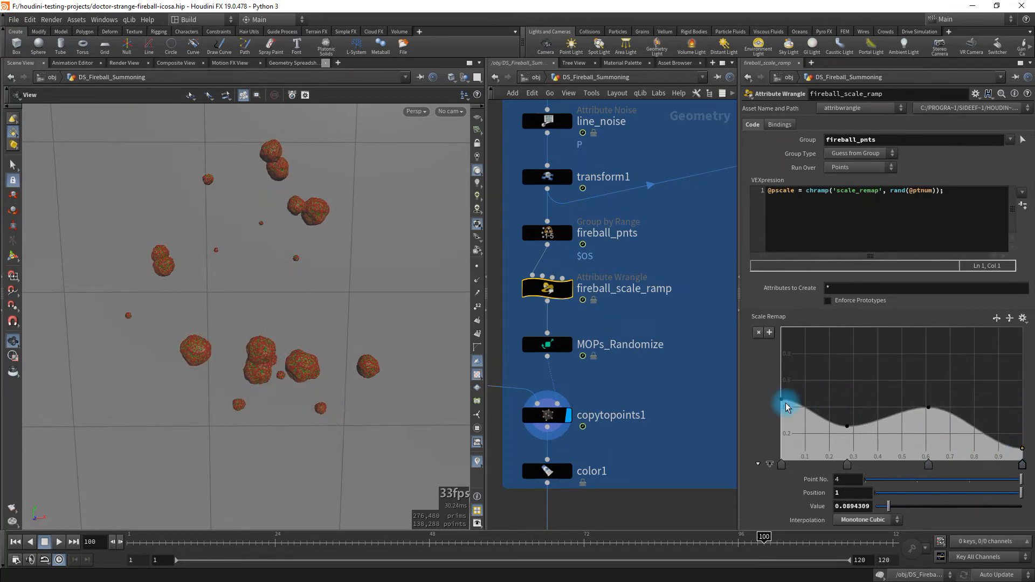
# Step: Lower the Scale Remap ramp's first point to about 0.17, raise it to about 0.65, and inspect the fireball sizes
pyautogui.moveTo(782, 402); pyautogui.dragTo(785, 437)
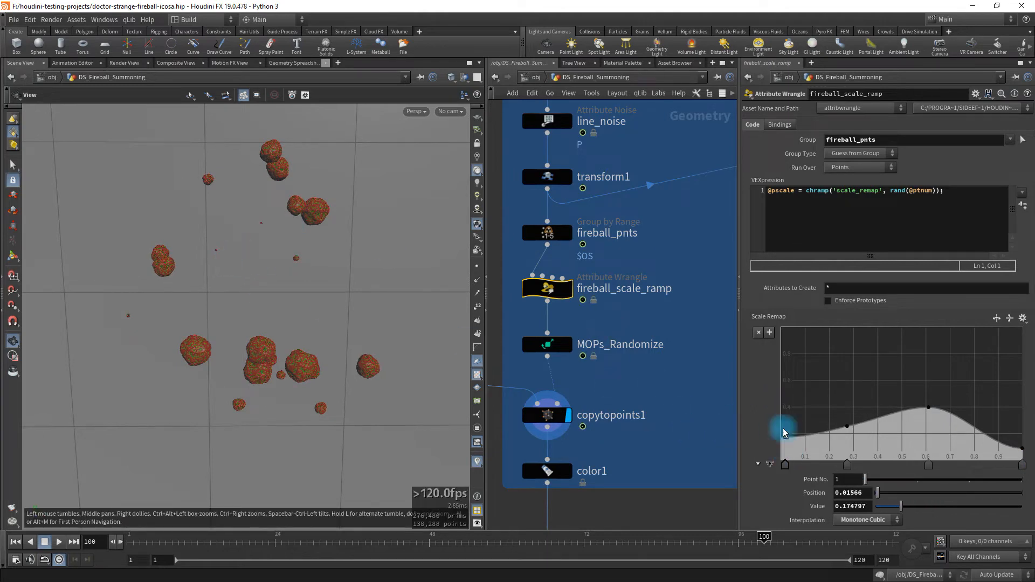
pyautogui.moveTo(785, 438); pyautogui.dragTo(775, 376)
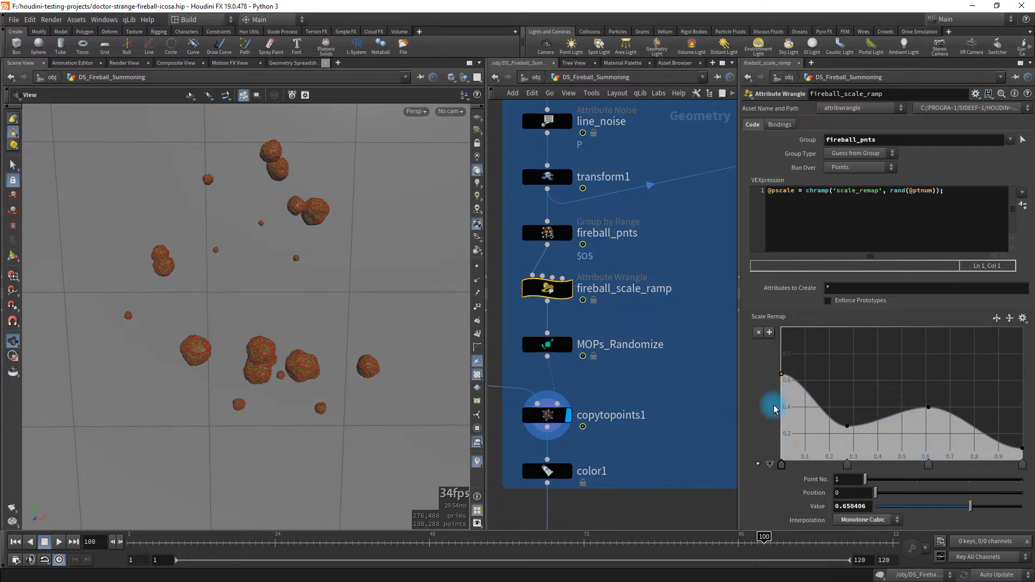
pyautogui.moveTo(312, 370); pyautogui.dragTo(268, 355)
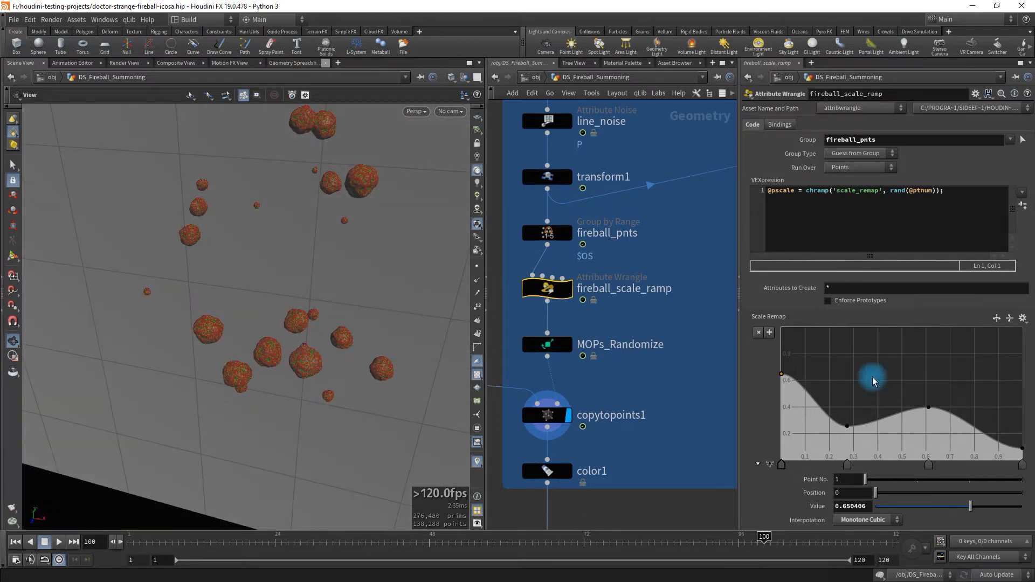
# Step: Set the Scale Remap ramp's third point to about 0.33, its last to about 0.2, and its first to about 0.66, checking the fireball sizes
pyautogui.moveTo(930, 411); pyautogui.dragTo(929, 422)
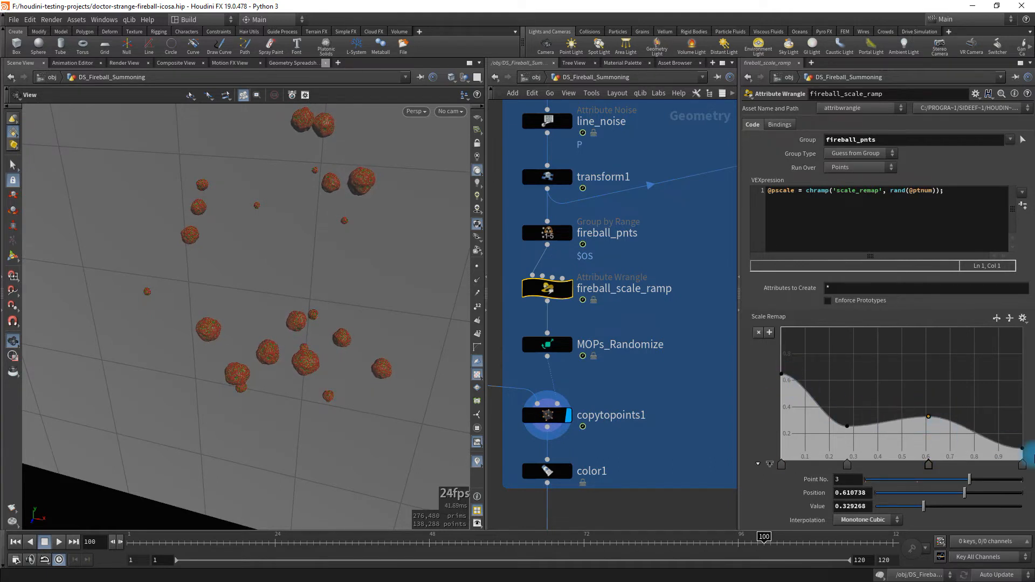
pyautogui.moveTo(1023, 450); pyautogui.dragTo(1020, 434)
pyautogui.moveTo(395, 374); pyautogui.dragTo(345, 327)
pyautogui.moveTo(307, 314)
pyautogui.mouseDown()
pyautogui.moveTo(316, 308)
pyautogui.moveTo(307, 303)
pyautogui.mouseUp()
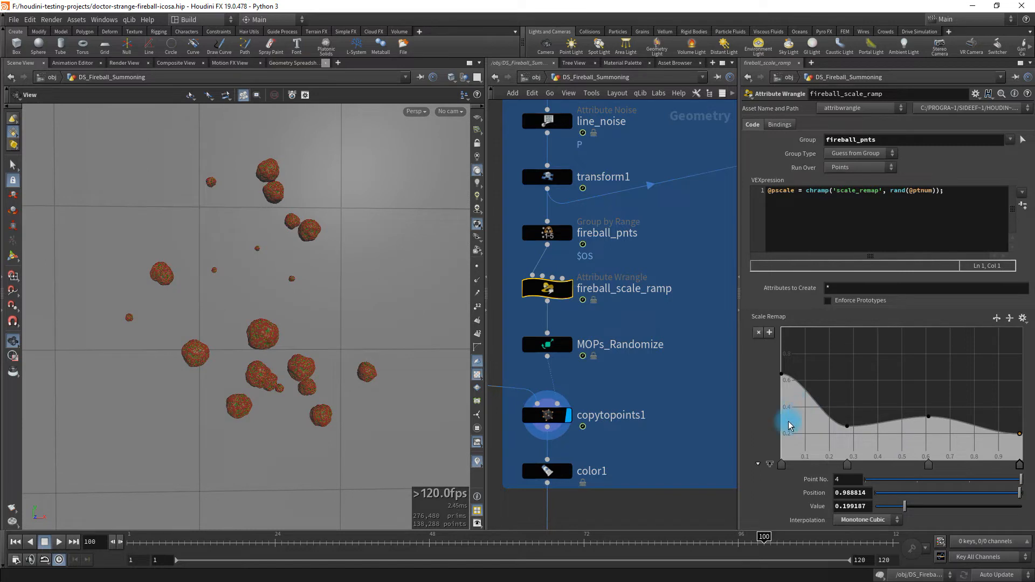
pyautogui.moveTo(260, 337); pyautogui.dragTo(280, 324)
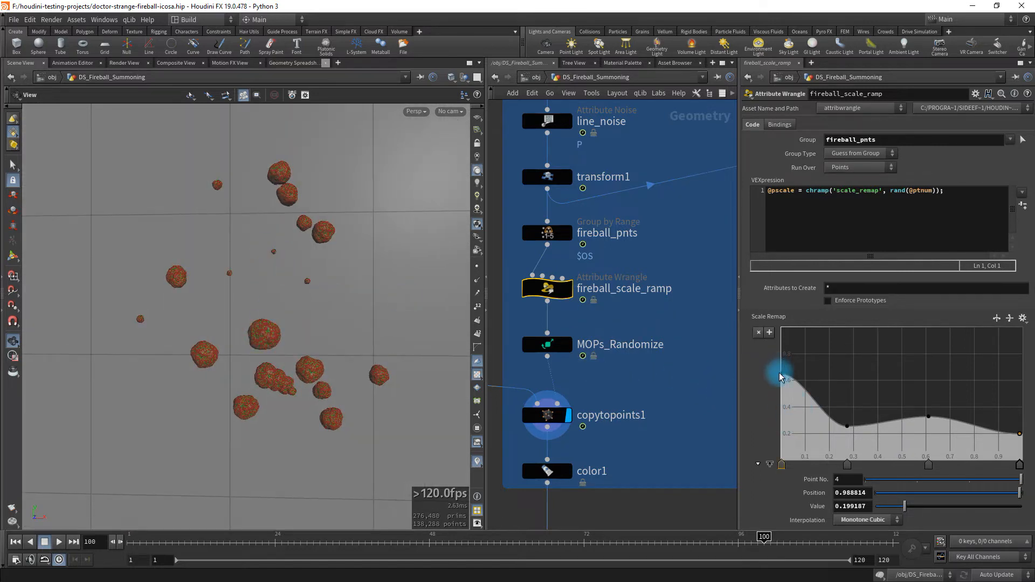
pyautogui.moveTo(782, 376)
pyautogui.mouseDown()
pyautogui.moveTo(780, 366)
pyautogui.moveTo(777, 376)
pyautogui.mouseUp()
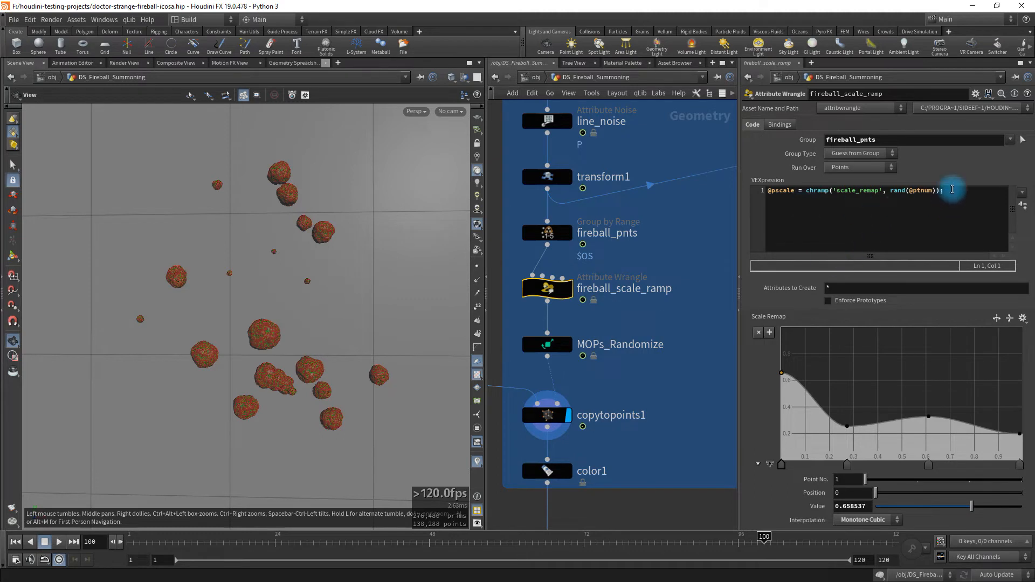
pyautogui.moveTo(954, 192); pyautogui.dragTo(752, 194)
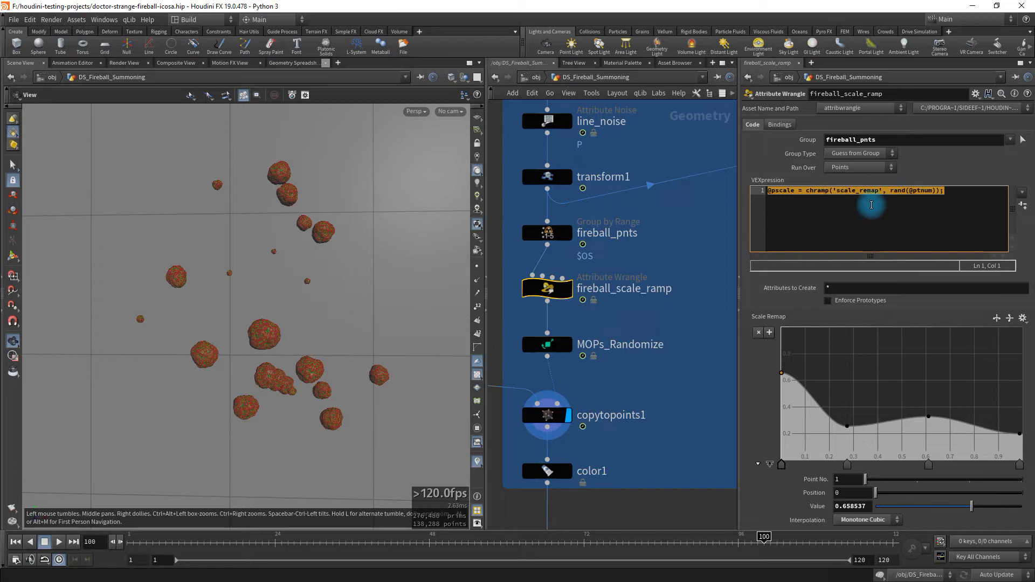
pyautogui.moveTo(269, 340)
pyautogui.mouseDown()
pyautogui.moveTo(277, 351)
pyautogui.moveTo(266, 337)
pyautogui.moveTo(279, 341)
pyautogui.moveTo(271, 347)
pyautogui.mouseUp()
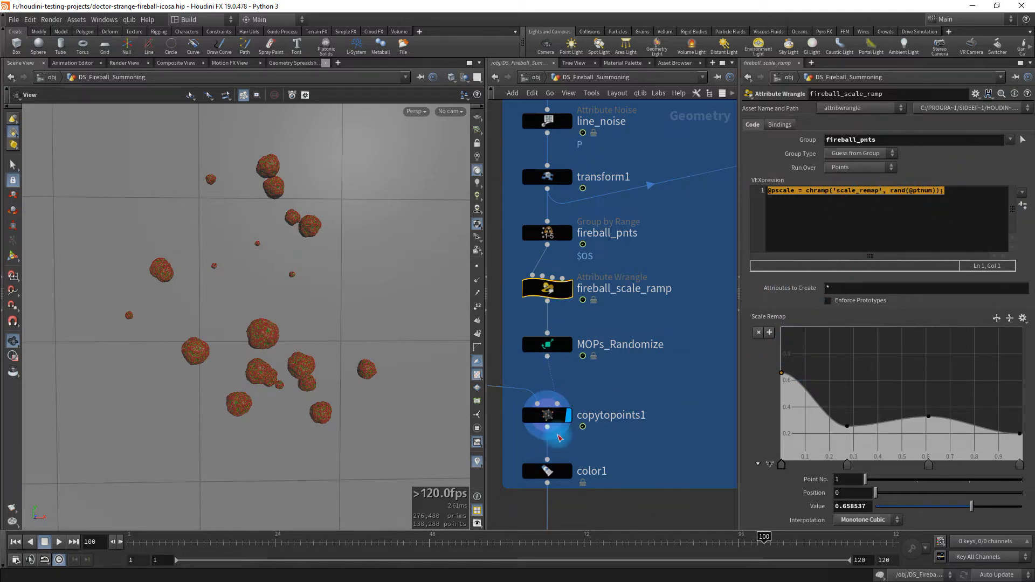
pyautogui.moveTo(549, 420)
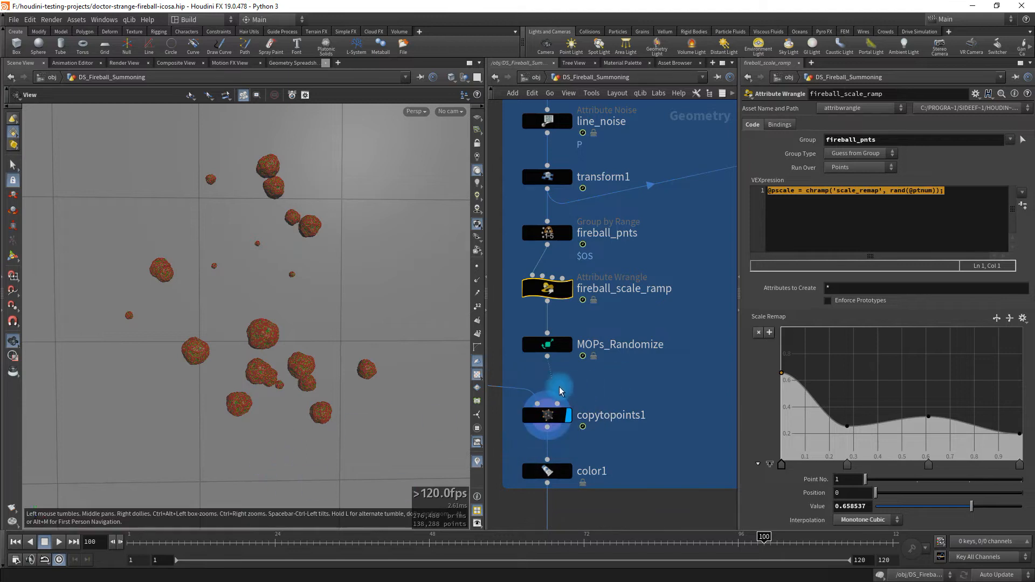
pyautogui.moveTo(549, 352)
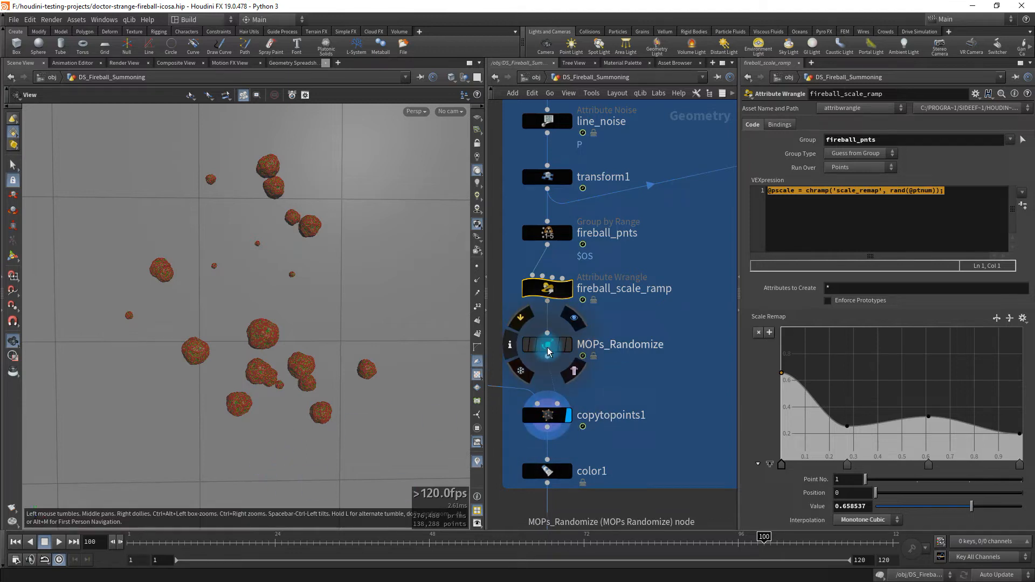
# Step: Select and display the MOPs_Randomize node to review its orientation and uniform scale settings for the fireball_pnts group
pyautogui.click(549, 349)
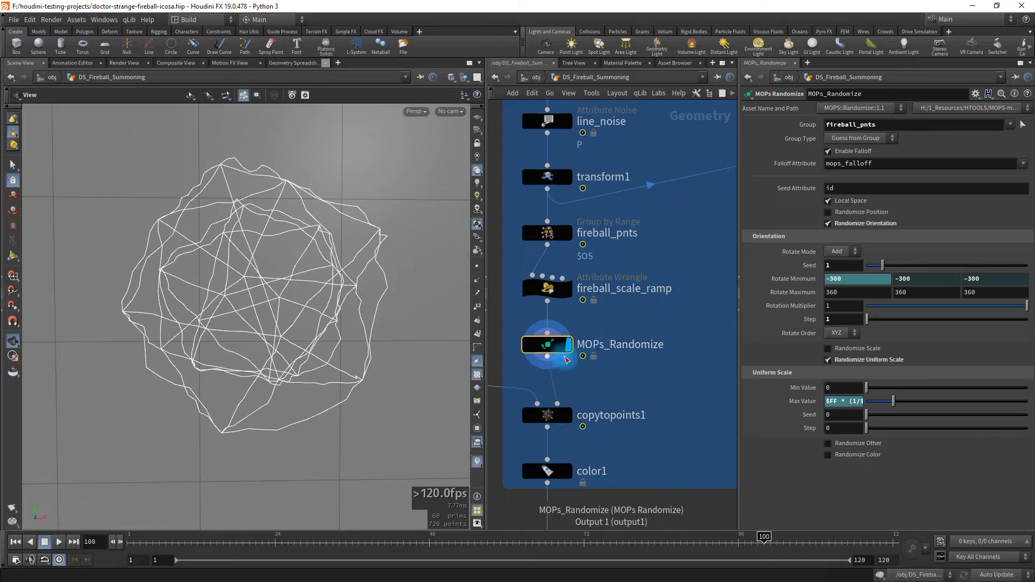
pyautogui.moveTo(554, 347)
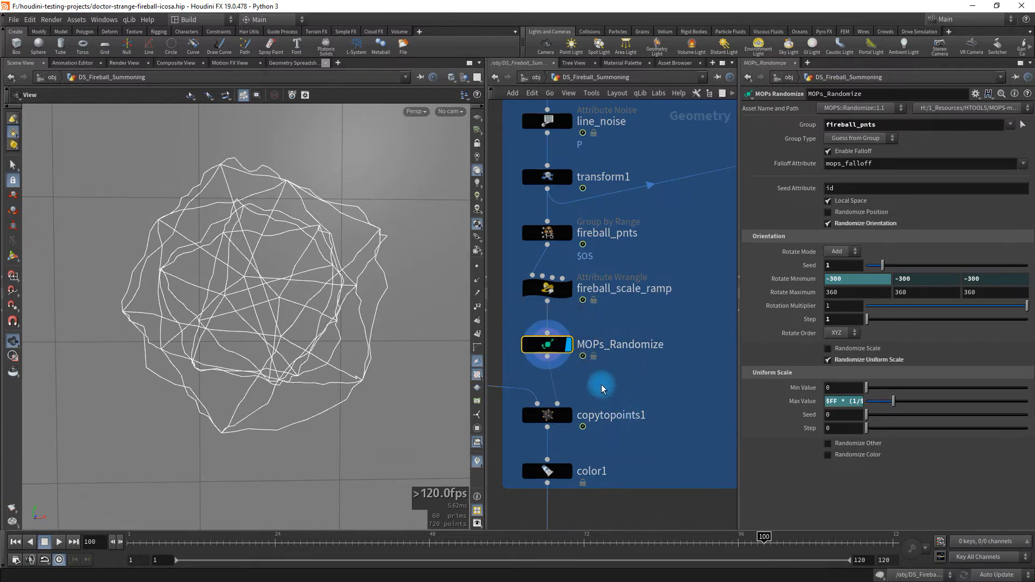
pyautogui.scroll(2, 593, 348)
pyautogui.scroll(-2, 597, 360)
pyautogui.moveTo(625, 372); pyautogui.dragTo(632, 373, button='middle')
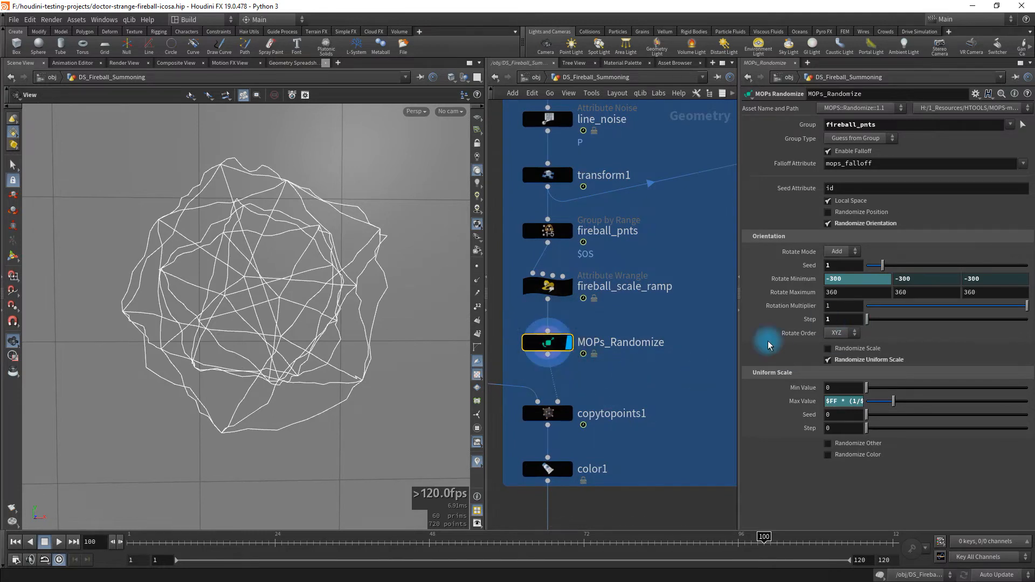
# Step: Show the points in the viewport and compare the fireball_pnts group display with the MOPs_Randomize output
pyautogui.moveTo(549, 345)
pyautogui.click(478, 308)
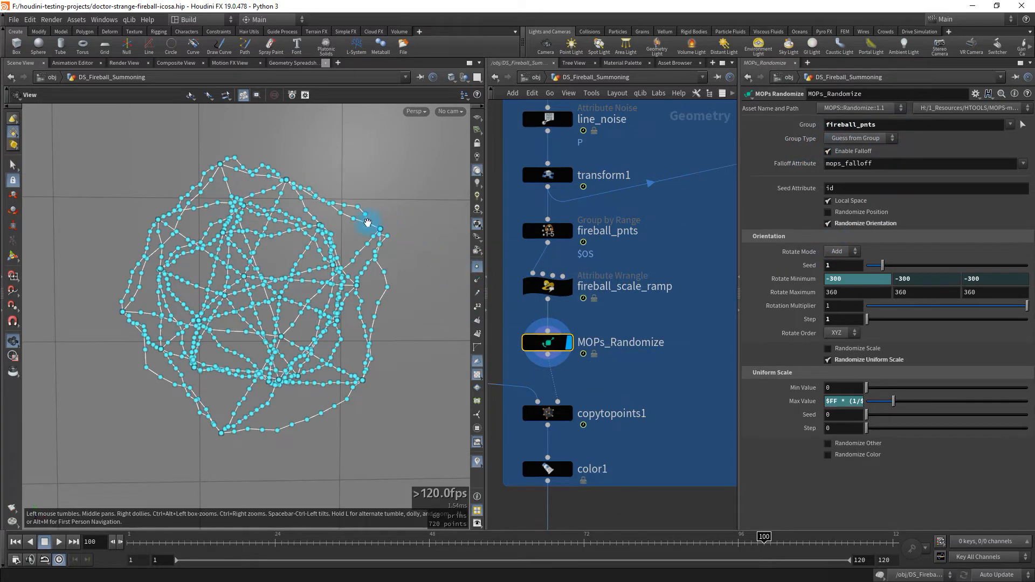
pyautogui.click(569, 230)
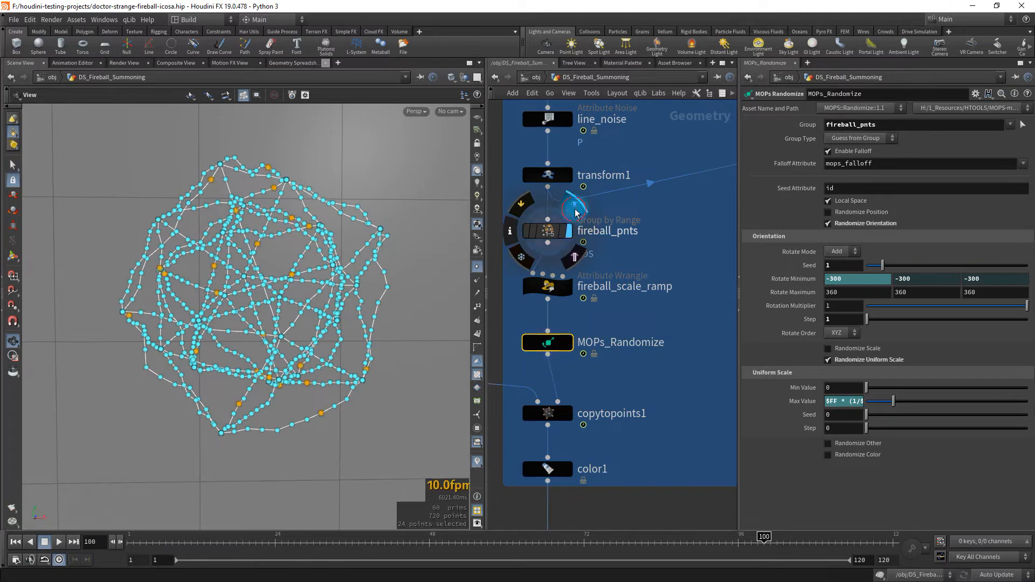
pyautogui.click(569, 342)
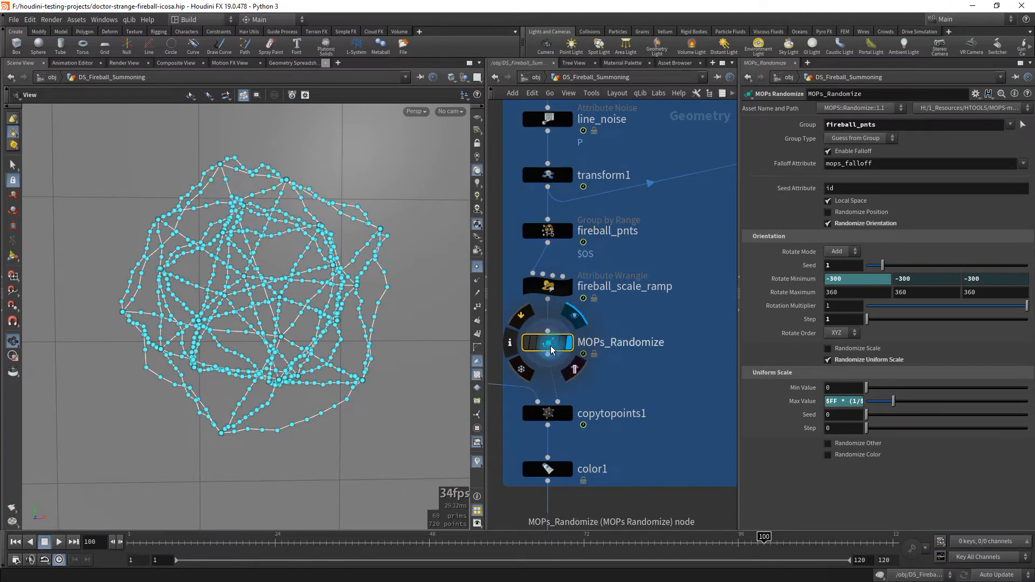
# Step: Reveal the Rotate Minimum expressions on MOPs_Randomize to examine the frame-based value, its channel references and the parameter options for linking them
pyautogui.click(801, 279)
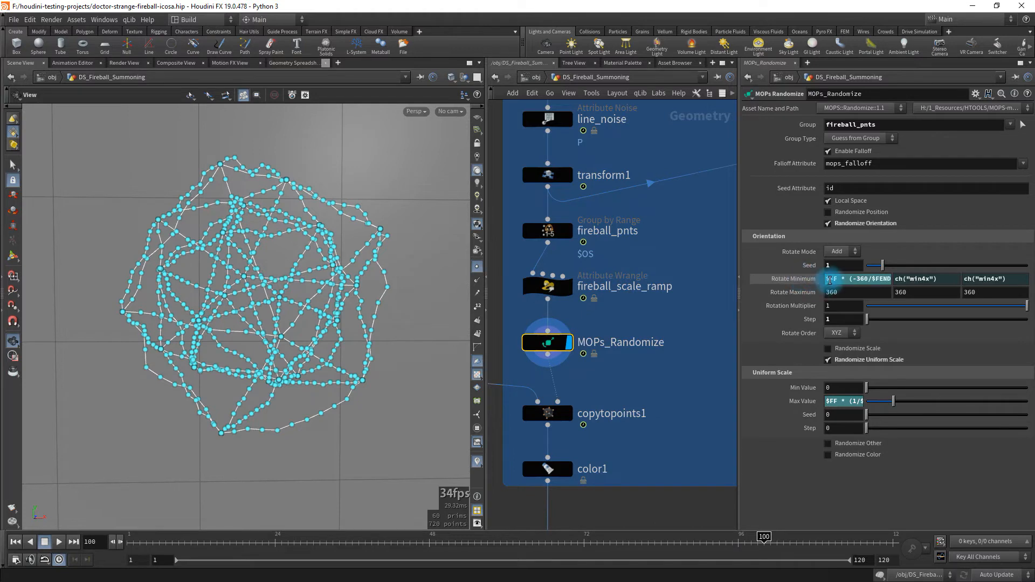
pyautogui.click(841, 281)
pyautogui.click(788, 285)
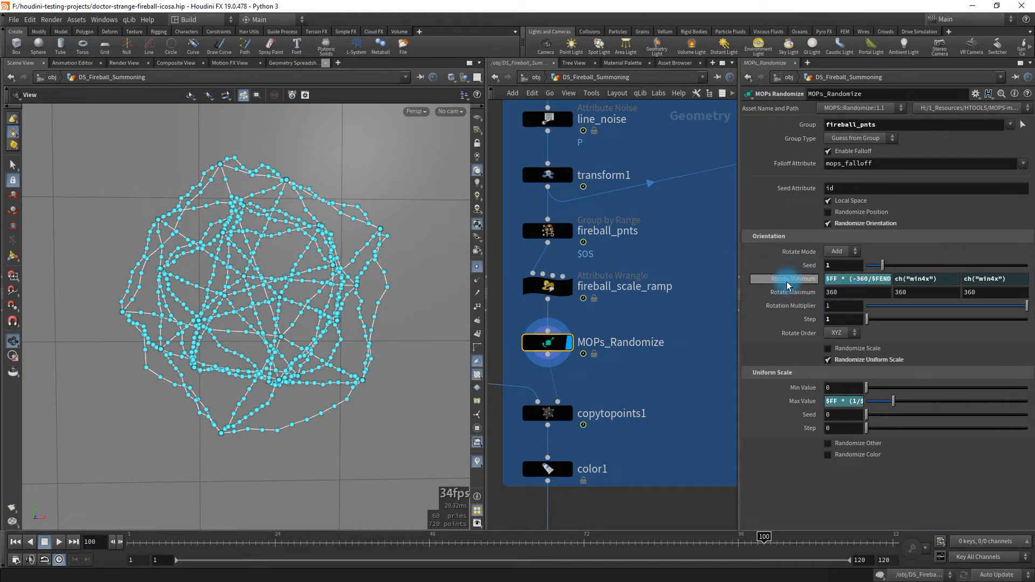
pyautogui.click(857, 278)
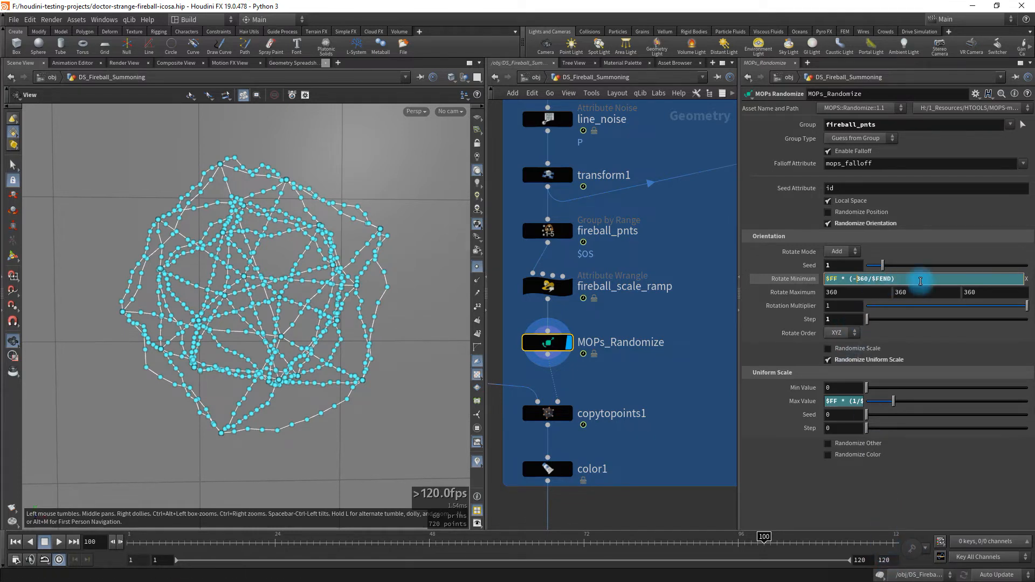
pyautogui.click(805, 282)
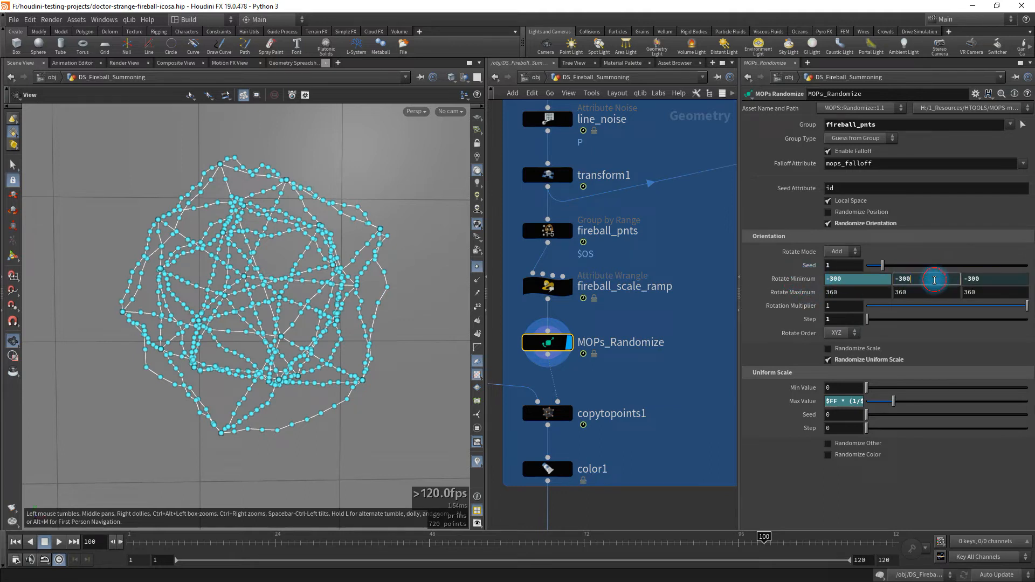
pyautogui.click(803, 278)
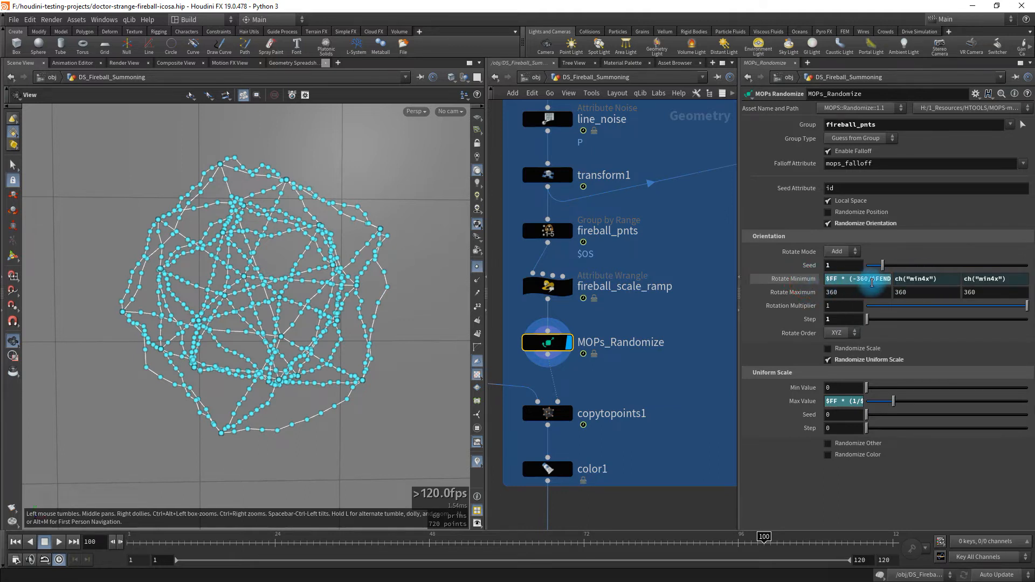
pyautogui.rightClick(867, 275)
pyautogui.moveTo(895, 353)
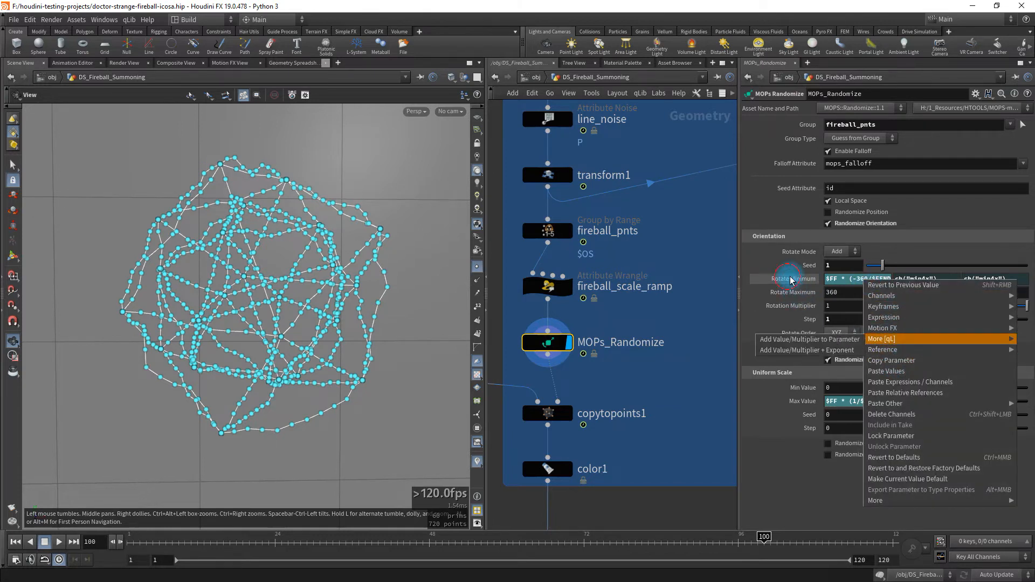
pyautogui.press('Escape')
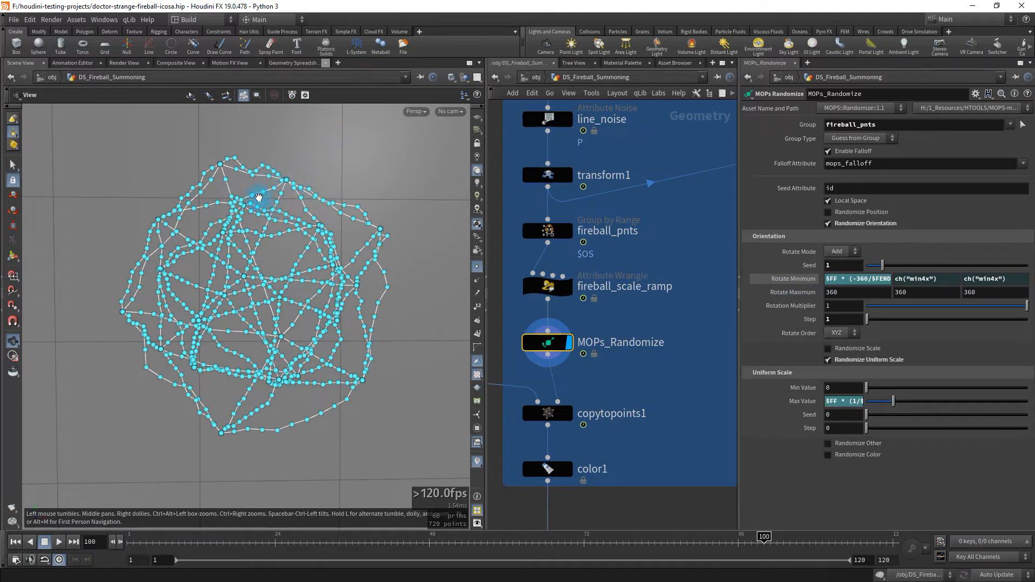
# Step: Display fireball_pnts, rewind to frame 1, and scrub copytopoints1 through to frame 120 to examine the fireballs' growth and motion
pyautogui.click(569, 231)
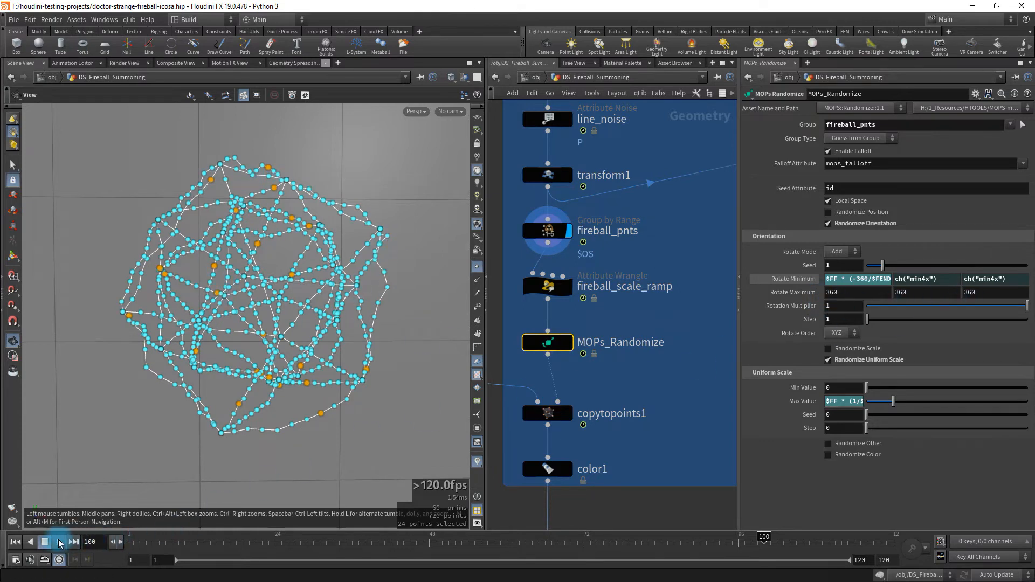
pyautogui.click(15, 541)
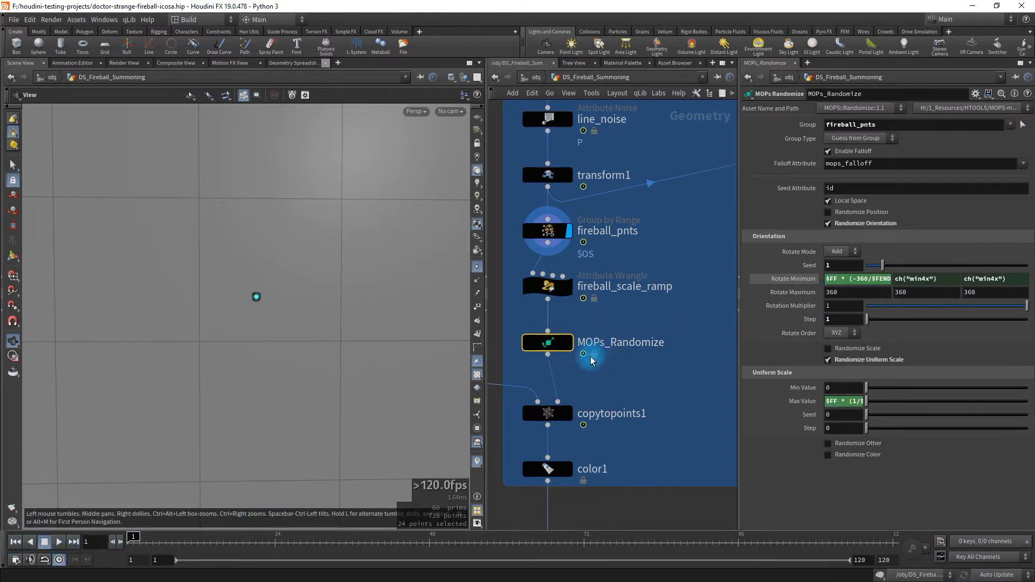
pyautogui.click(568, 413)
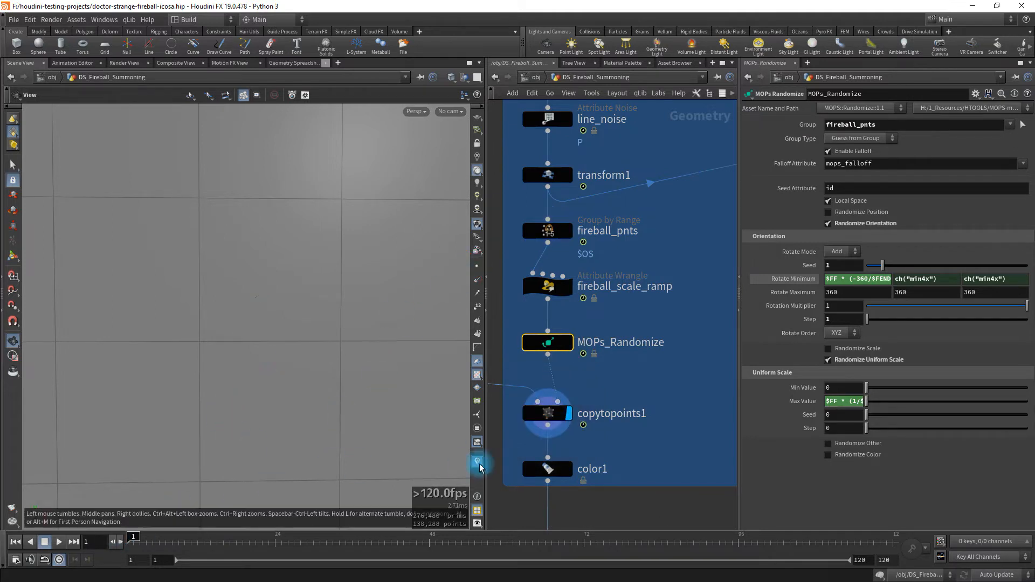
pyautogui.moveTo(141, 534); pyautogui.dragTo(854, 542)
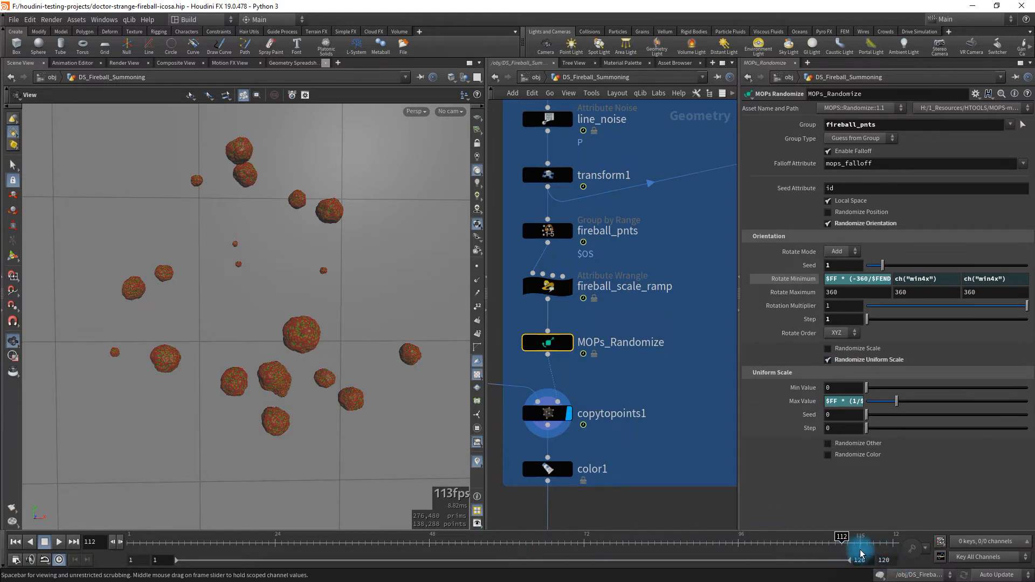
pyautogui.moveTo(846, 538); pyautogui.dragTo(913, 526)
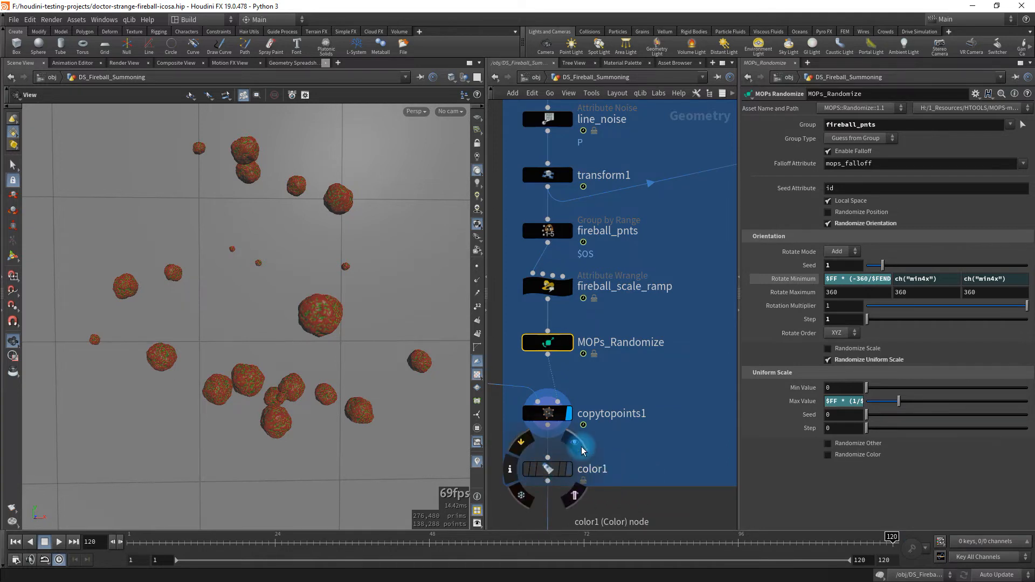
# Step: Display color1 to review its convexity color ramp, and inspect the convexity attribute settings on measure_curvature1 in the Fireballs network box
pyautogui.click(581, 449)
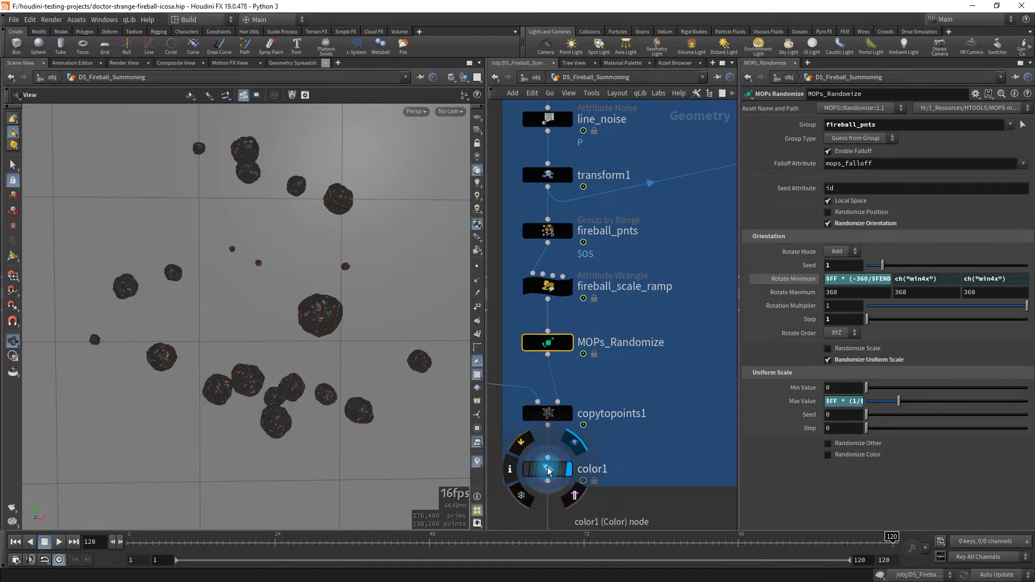
pyautogui.click(548, 471)
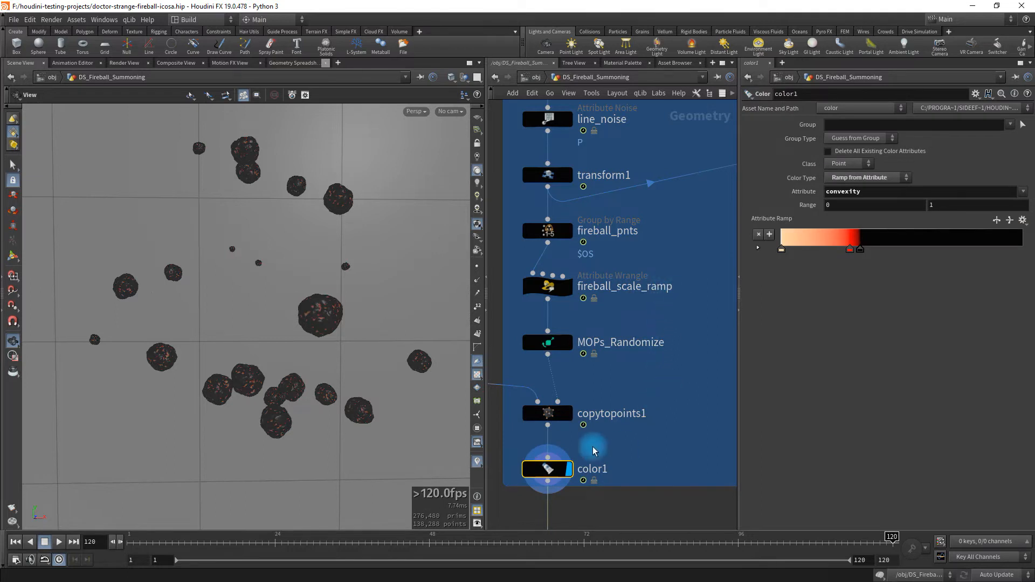
pyautogui.moveTo(551, 472)
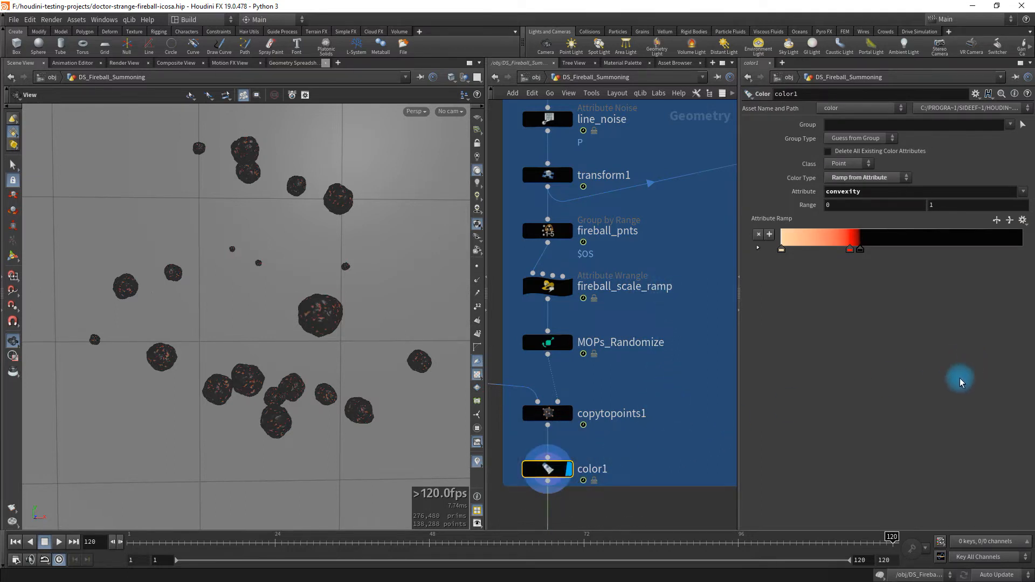
pyautogui.moveTo(638, 444); pyautogui.dragTo(954, 481, button='middle')
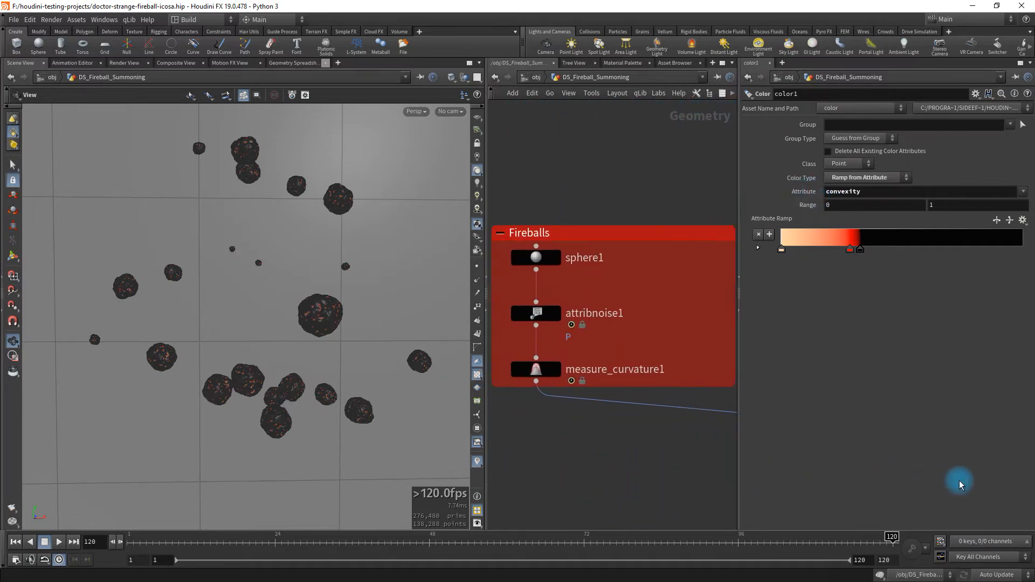
pyautogui.click(541, 371)
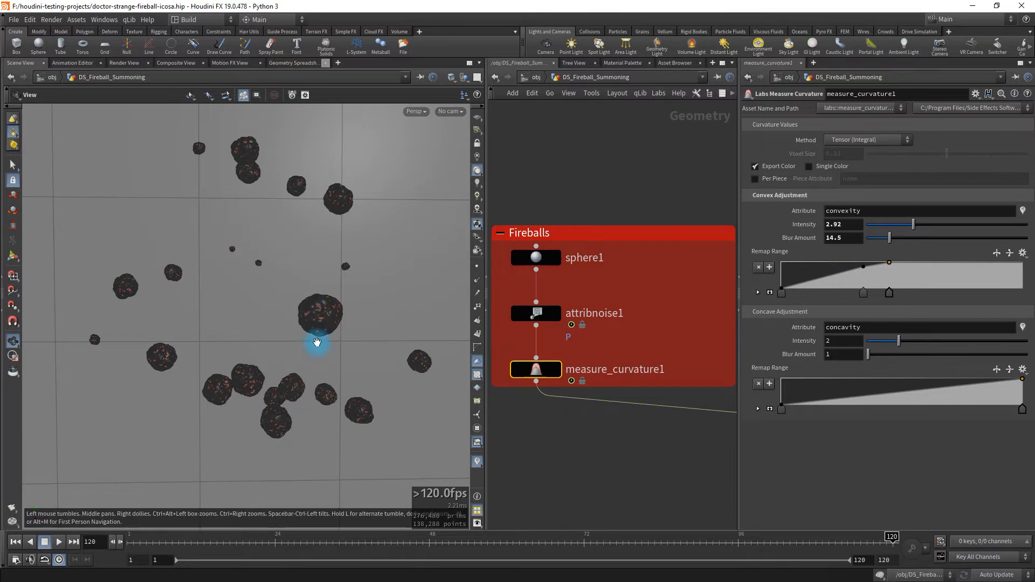
pyautogui.moveTo(683, 486); pyautogui.dragTo(433, 450, button='middle')
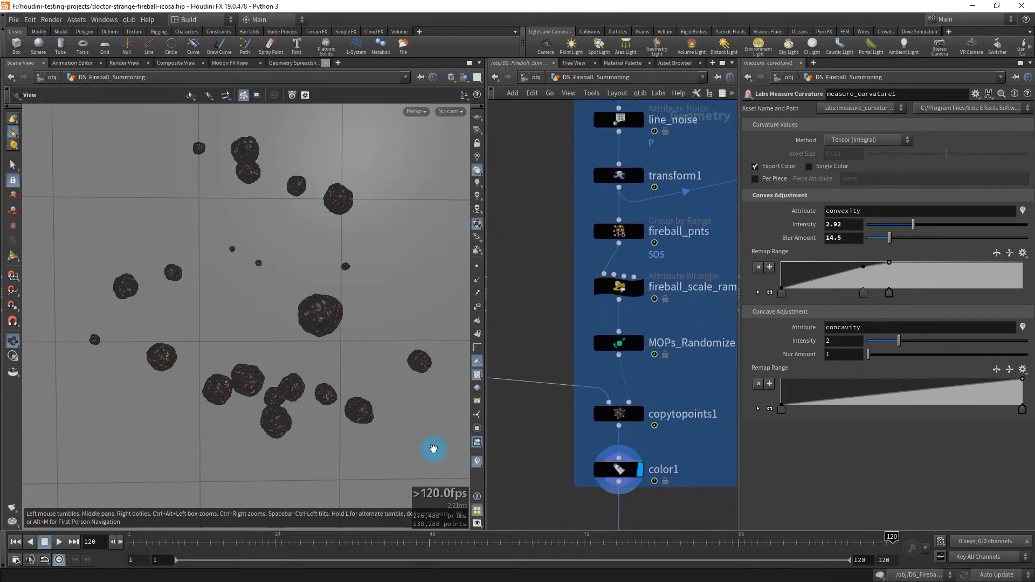
# Step: On color1's Attribute Ramp, shift the black point slightly away from the red one to widen the red band
pyautogui.moveTo(620, 473)
pyautogui.click(619, 469)
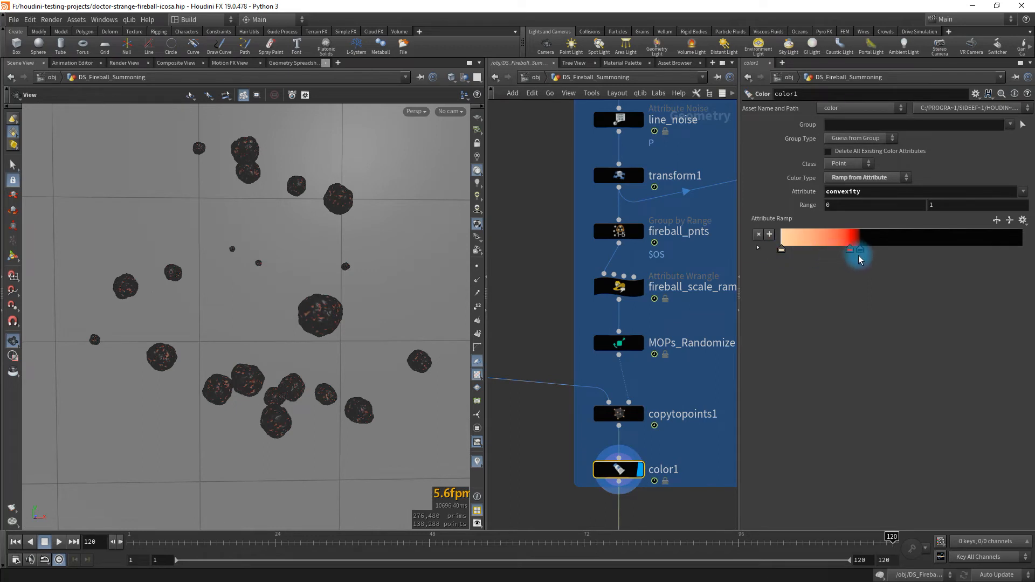
pyautogui.moveTo(851, 250)
pyautogui.mouseDown()
pyautogui.moveTo(809, 248)
pyautogui.moveTo(927, 250)
pyautogui.moveTo(850, 250)
pyautogui.mouseUp()
pyautogui.click(832, 250)
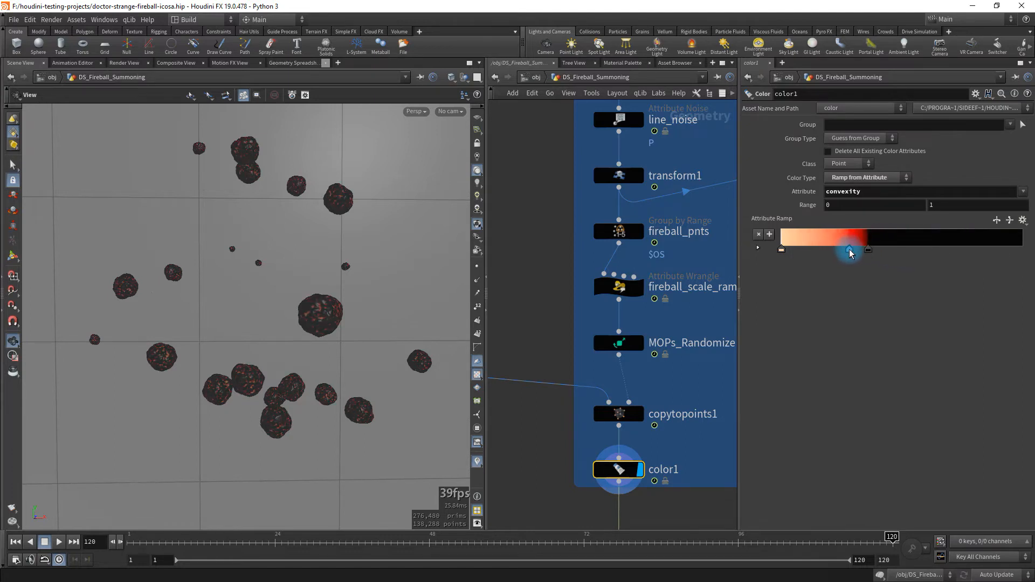
# Step: Open color1's node information to review its point attributes and point group, and close it
pyautogui.moveTo(591, 471)
pyautogui.click(587, 471)
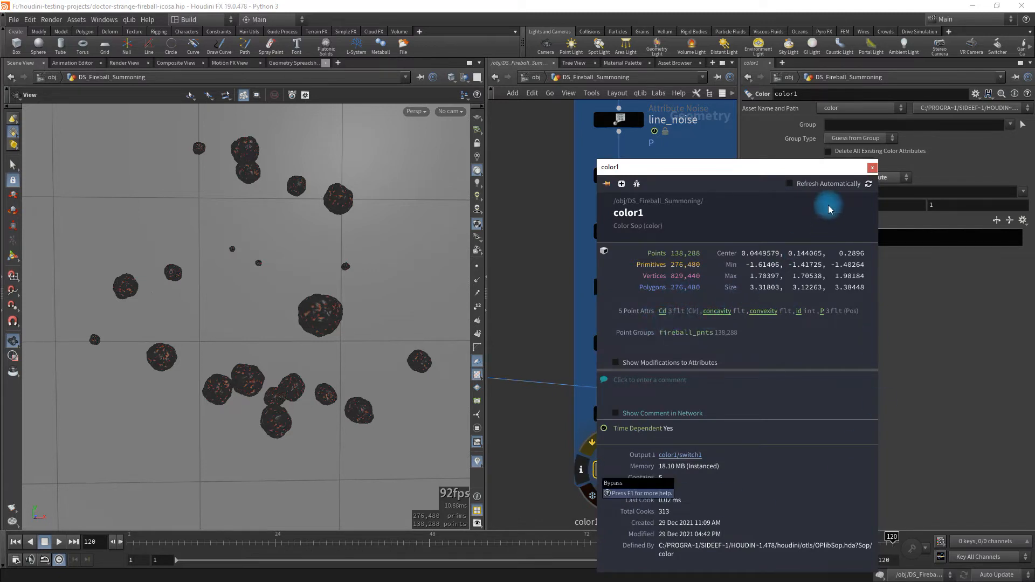
pyautogui.click(871, 167)
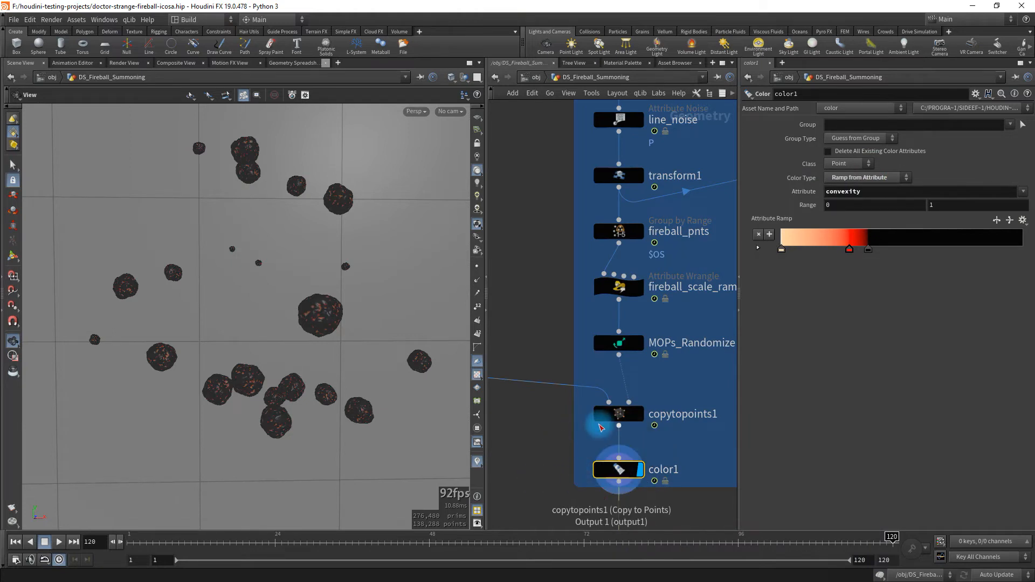
pyautogui.moveTo(603, 422); pyautogui.dragTo(618, 458)
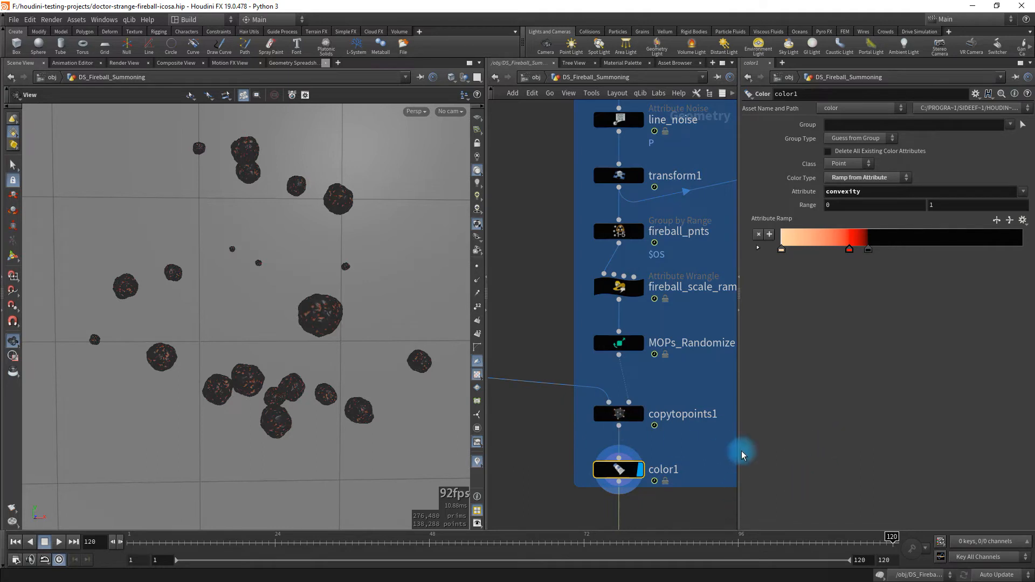
# Step: Select and display the OUT_Firballs null, and check its point attributes and group in the node information
pyautogui.moveTo(693, 460); pyautogui.dragTo(636, 365, button='middle')
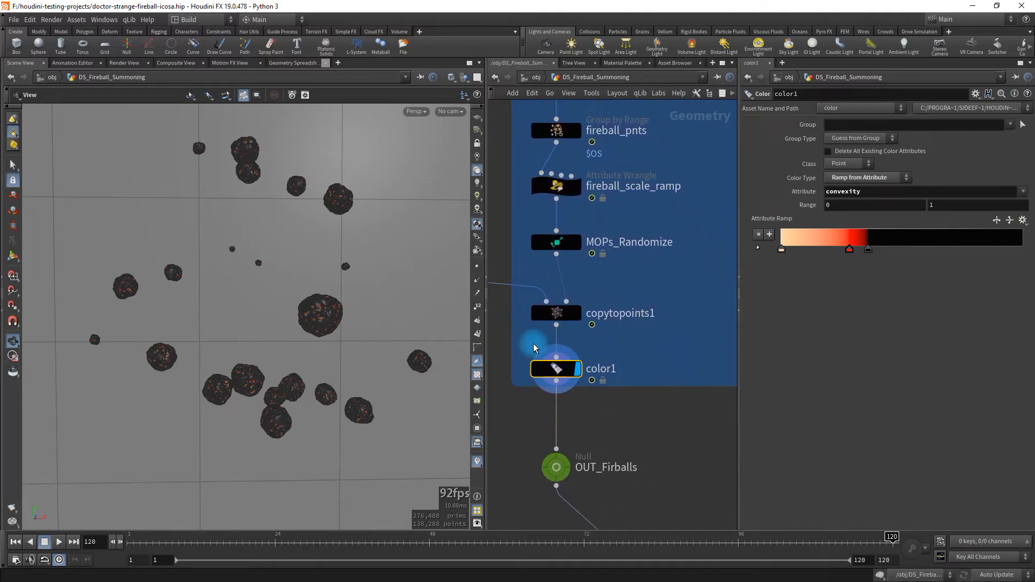
pyautogui.click(557, 470)
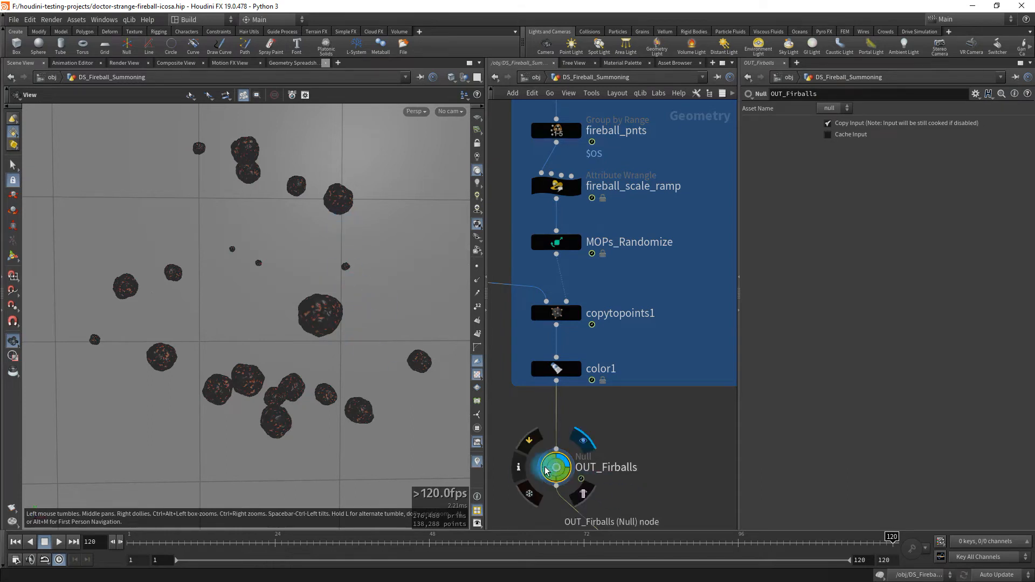
pyautogui.click(526, 474)
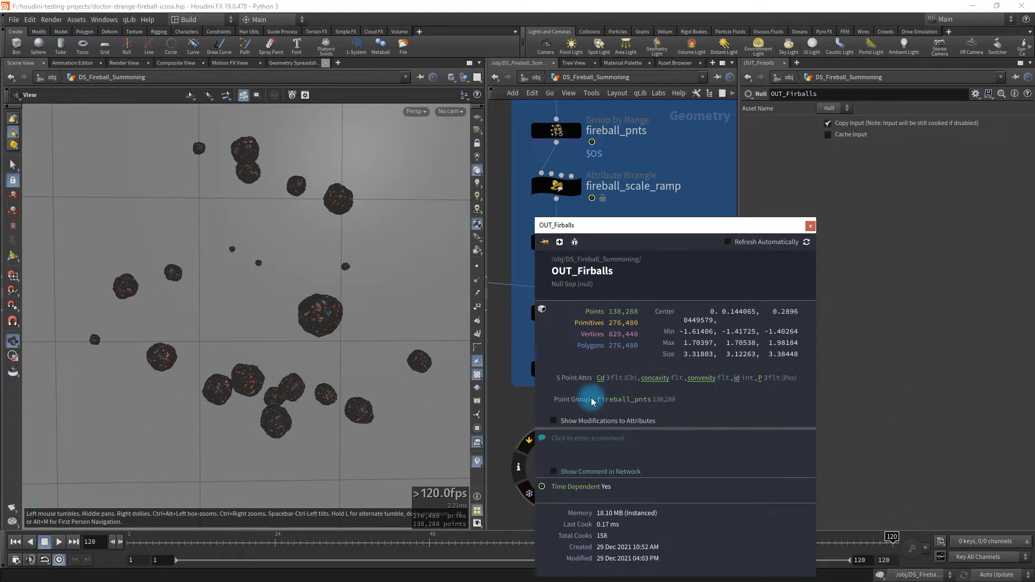
pyautogui.click(810, 225)
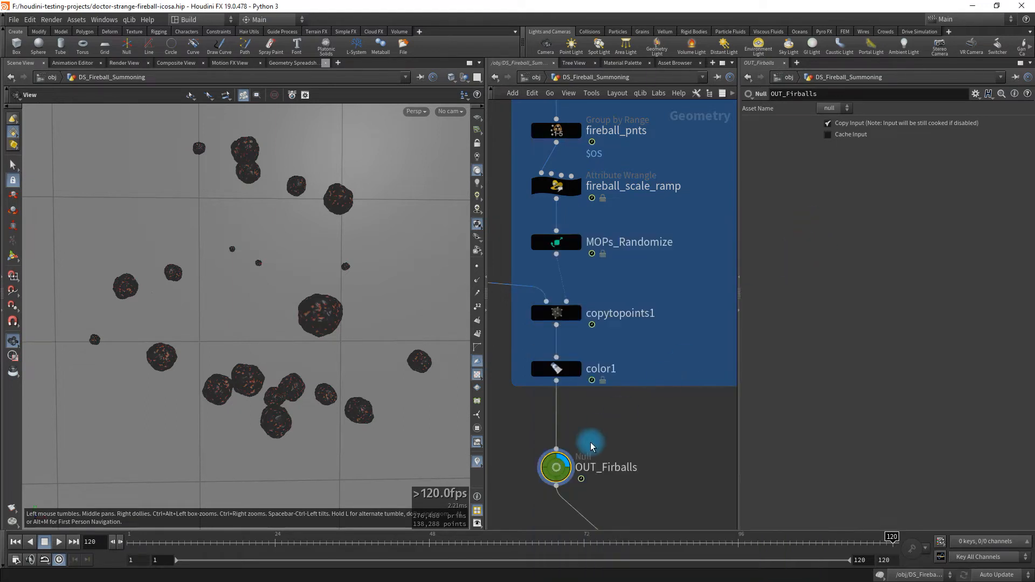
pyautogui.scroll(-3, 671, 466)
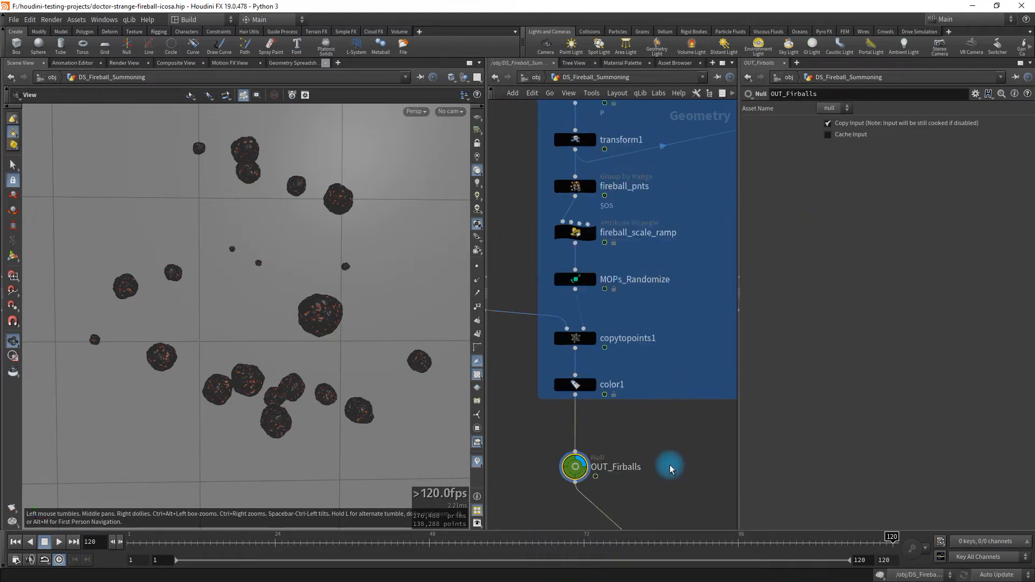
pyautogui.moveTo(680, 479); pyautogui.dragTo(630, 436, button='middle')
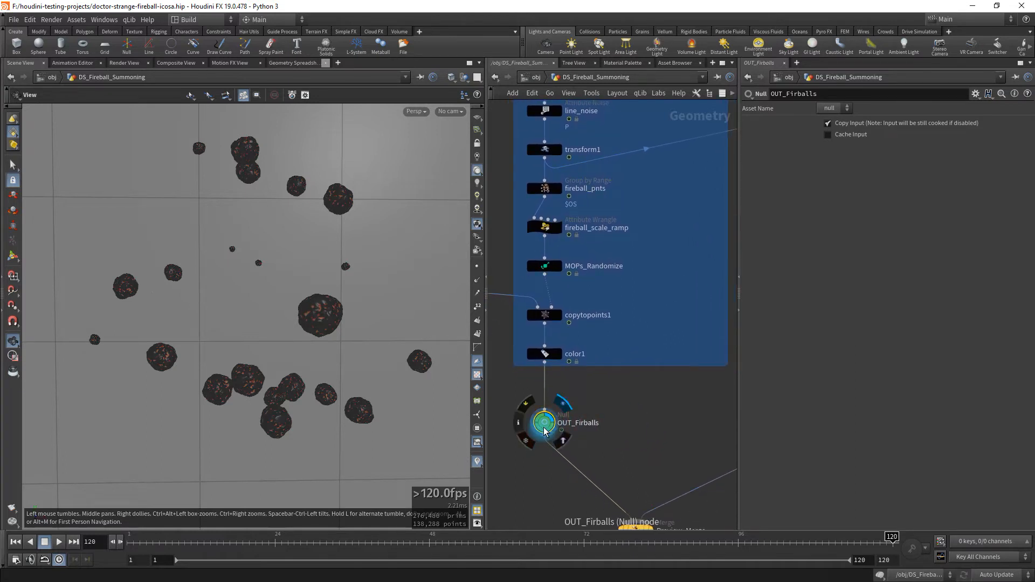
# Step: Preview the OUT_Firballs animation from frame 1 by playing and scrubbing the timeline, and return to frame 1
pyautogui.scroll(4, 545, 423)
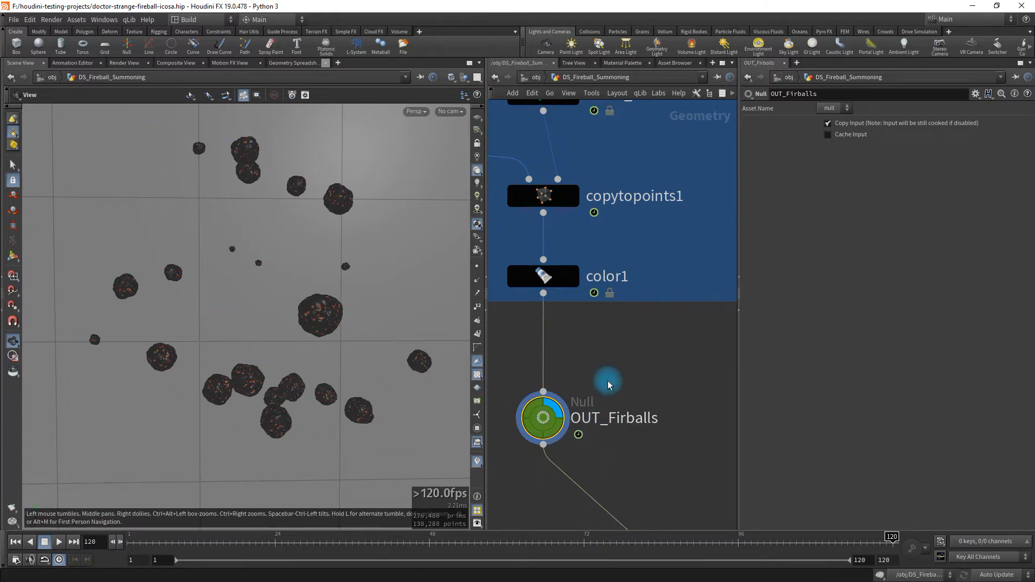
pyautogui.scroll(-4, 606, 428)
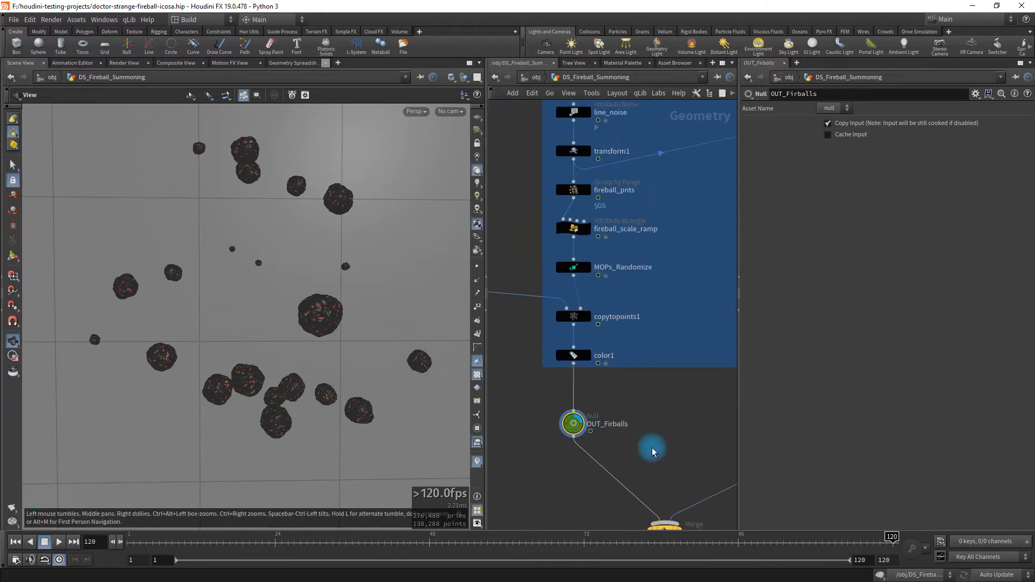
pyautogui.scroll(-2, 650, 422)
pyautogui.moveTo(672, 436); pyautogui.dragTo(650, 458, button='middle')
pyautogui.scroll(-3, 647, 450)
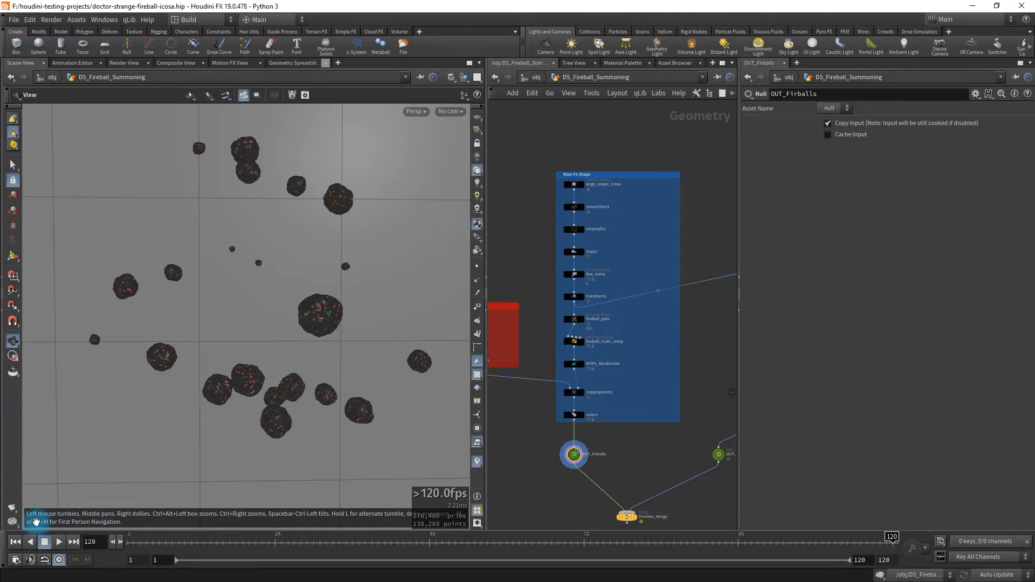
pyautogui.click(15, 542)
pyautogui.click(59, 542)
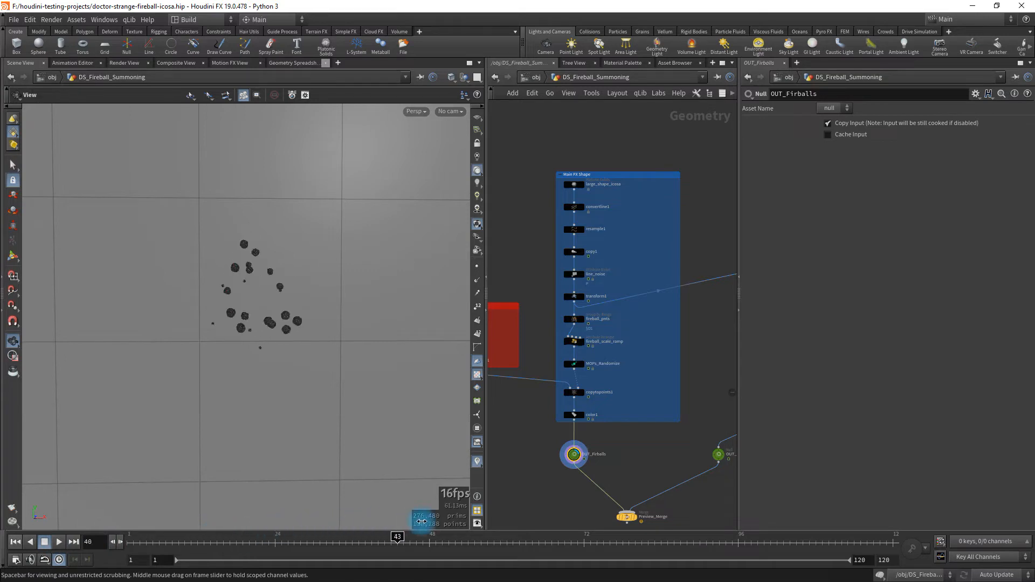
pyautogui.moveTo(802, 546); pyautogui.dragTo(86, 567)
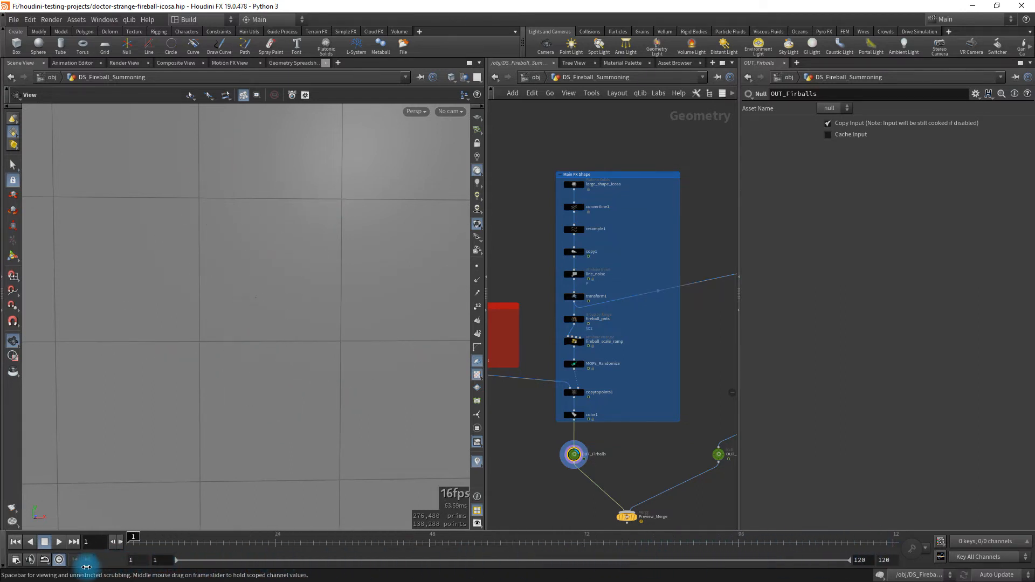
# Step: Display transform1 in the Main FX Shape network box, scrub to frame 80, and inspect the noisy line shape
pyautogui.moveTo(616, 297); pyautogui.dragTo(595, 319, button='middle')
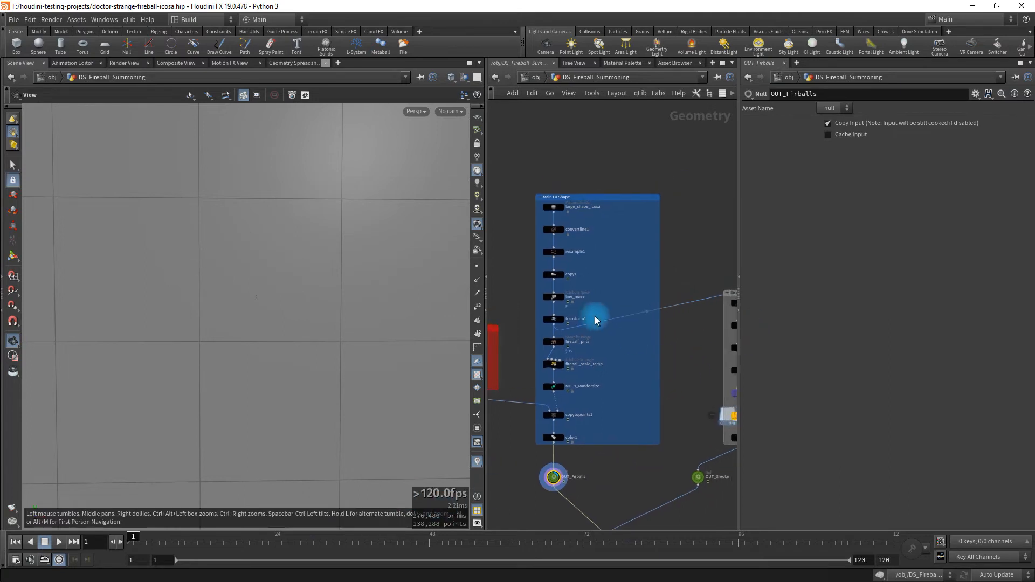
pyautogui.scroll(5, 580, 309)
pyautogui.click(568, 304)
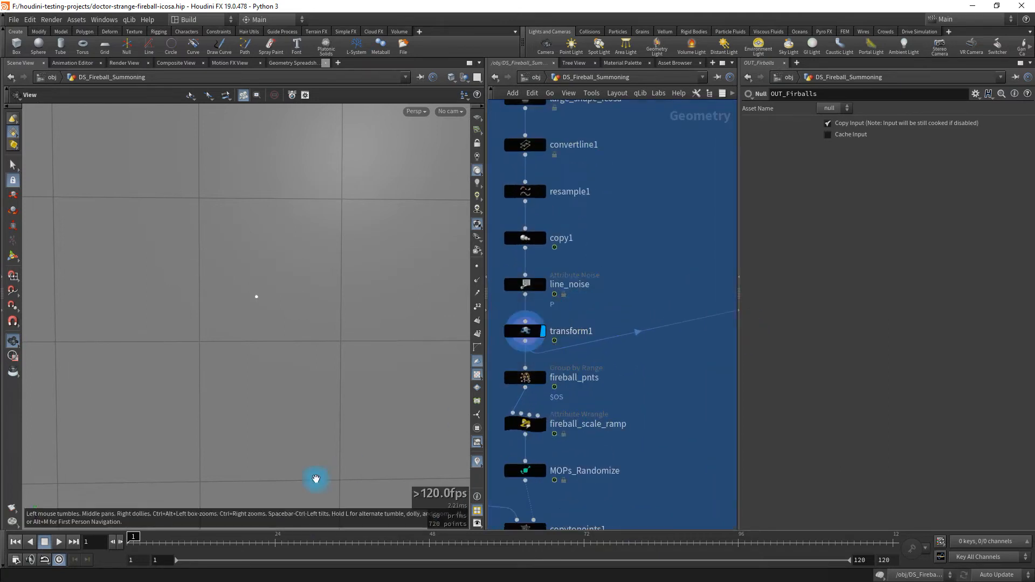
pyautogui.moveTo(136, 537); pyautogui.dragTo(635, 537)
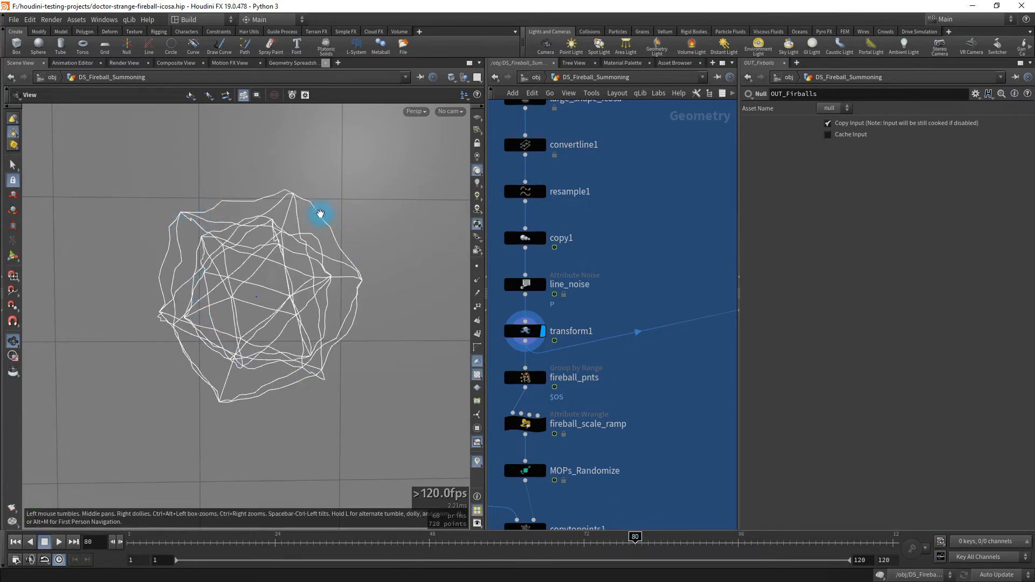
pyautogui.moveTo(282, 303)
pyautogui.mouseDown()
pyautogui.moveTo(268, 275)
pyautogui.moveTo(307, 284)
pyautogui.moveTo(229, 280)
pyautogui.moveTo(257, 276)
pyautogui.moveTo(296, 307)
pyautogui.mouseUp()
# Step: Switch to Photos to compare the line shape with the reference screenshot, move the image window aside, and close it
pyautogui.moveTo(700, 381); pyautogui.dragTo(619, 386, button='middle')
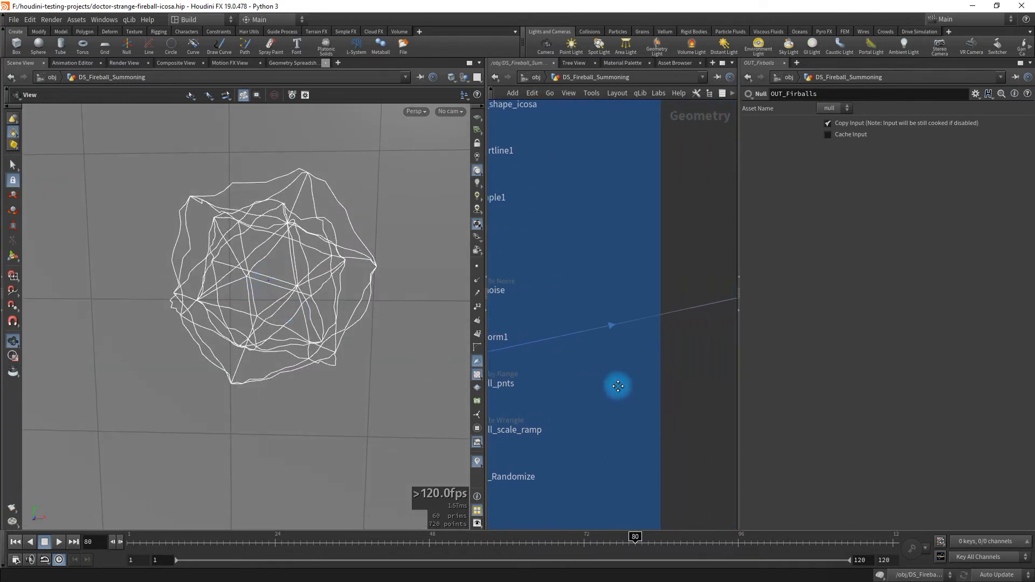
pyautogui.hotkey('alt', 'Tab')
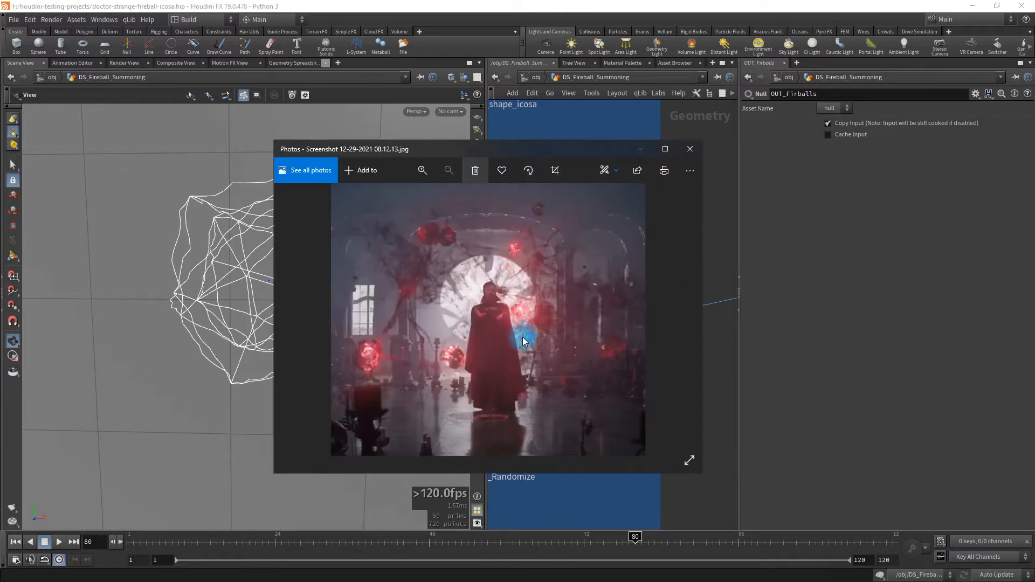
pyautogui.hotkey('alt', 'Tab')
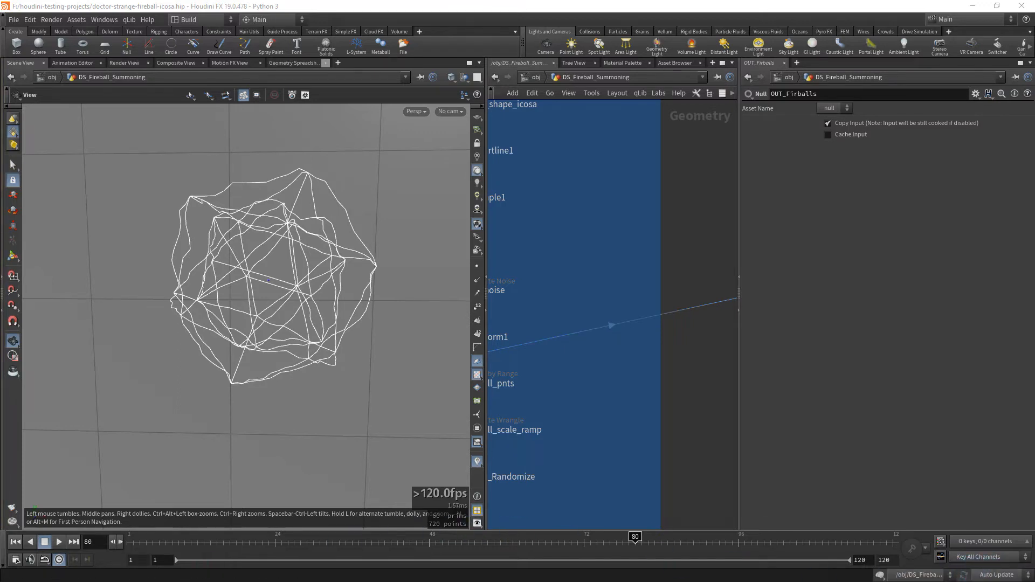
pyautogui.moveTo(0, 184); pyautogui.dragTo(657, 173)
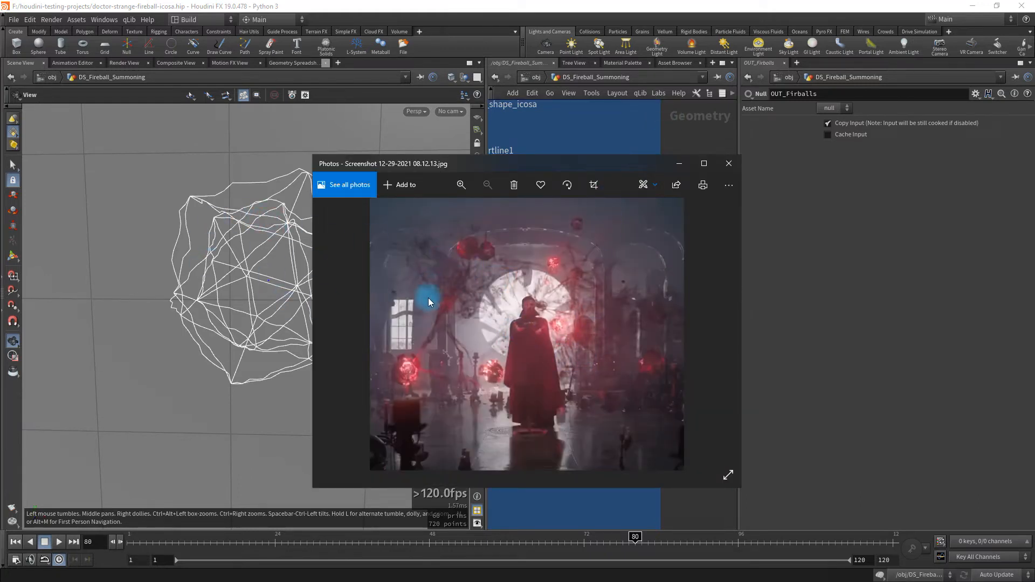
pyautogui.moveTo(557, 165); pyautogui.dragTo(662, 161)
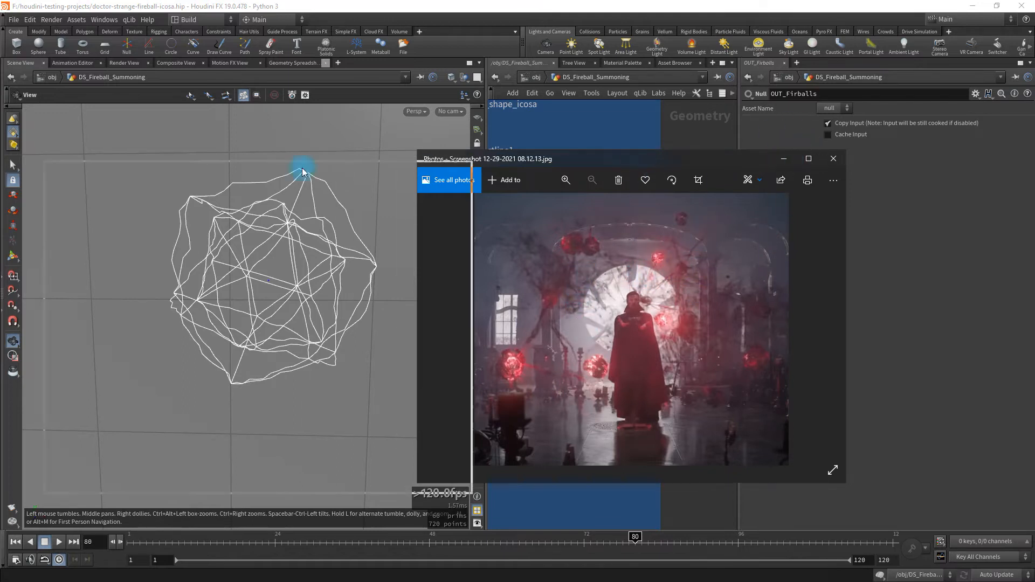
pyautogui.click(833, 159)
# Step: Select and display carve1 in the Smoke FX network box to inspect the carved lines at frame 80
pyautogui.press('h')
pyautogui.click(514, 352)
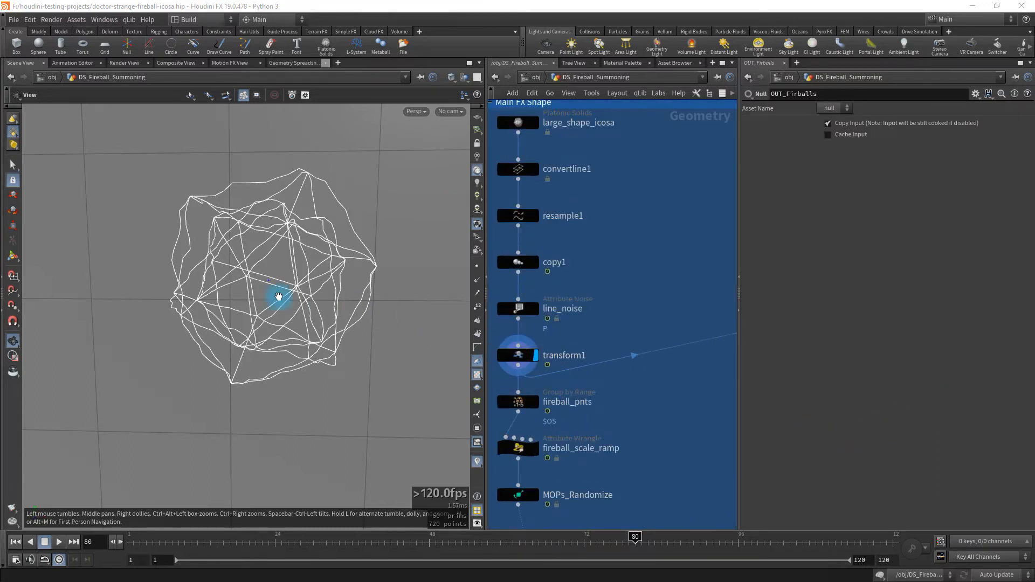
pyautogui.moveTo(670, 296); pyautogui.dragTo(415, 322, button='middle')
pyautogui.moveTo(632, 276); pyautogui.dragTo(536, 192, button='middle')
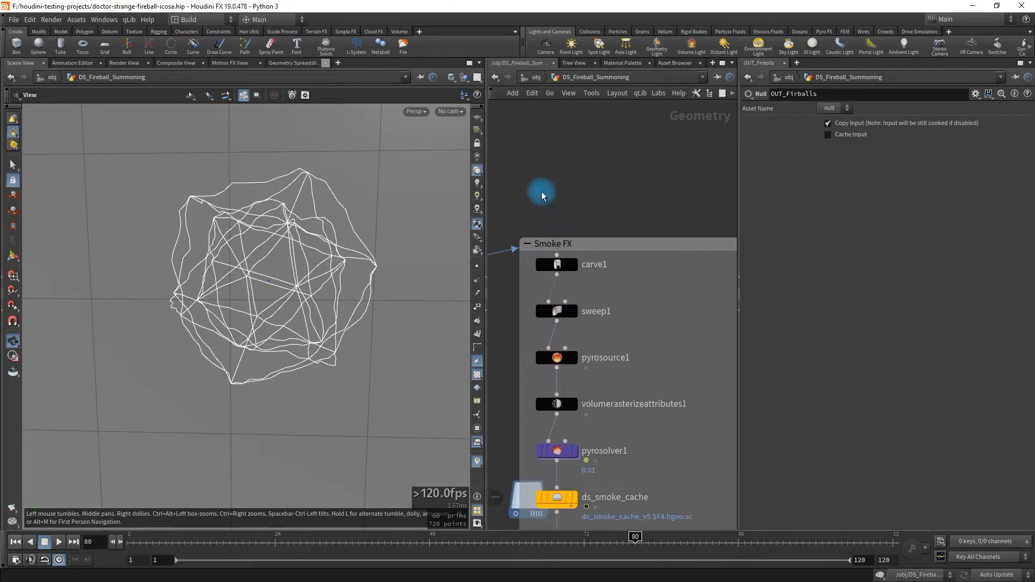
pyautogui.scroll(-5, 671, 210)
pyautogui.scroll(5, 702, 181)
pyautogui.moveTo(584, 243); pyautogui.dragTo(671, 275, button='middle')
pyautogui.scroll(3, 606, 266)
pyautogui.moveTo(572, 257)
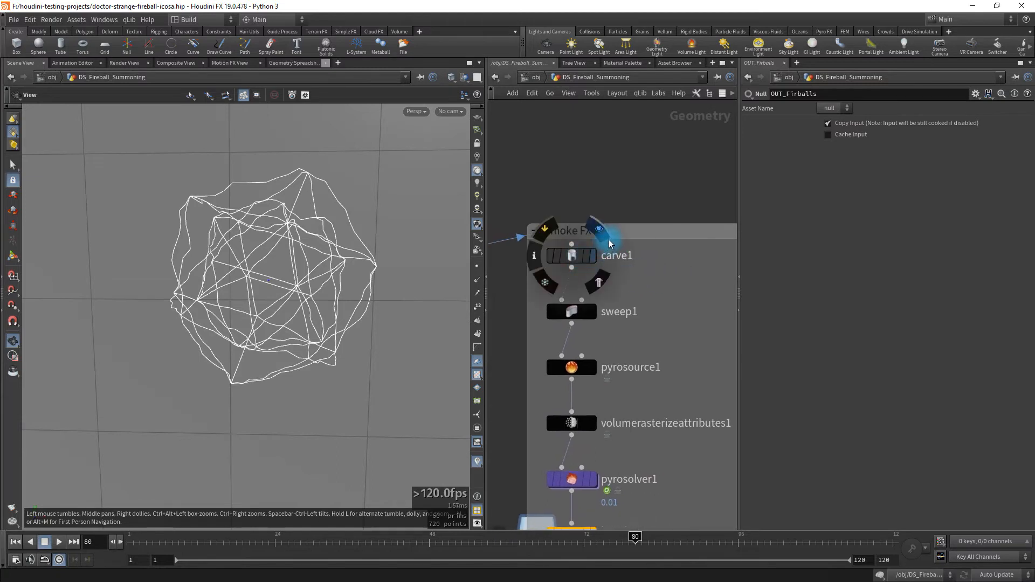
pyautogui.click(573, 258)
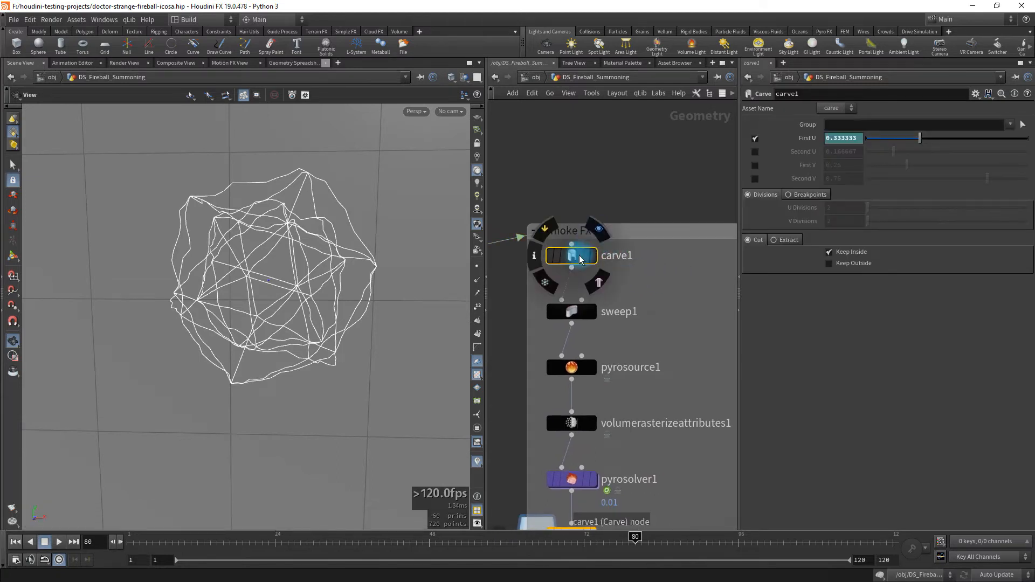
pyautogui.click(599, 229)
pyautogui.click(572, 268)
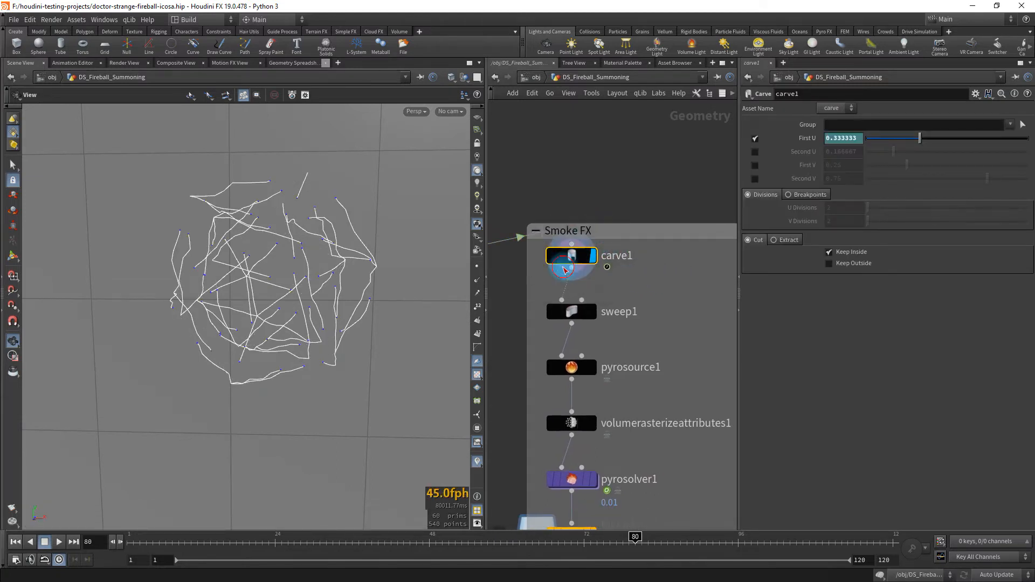
pyautogui.press('Escape')
pyautogui.moveTo(570, 261)
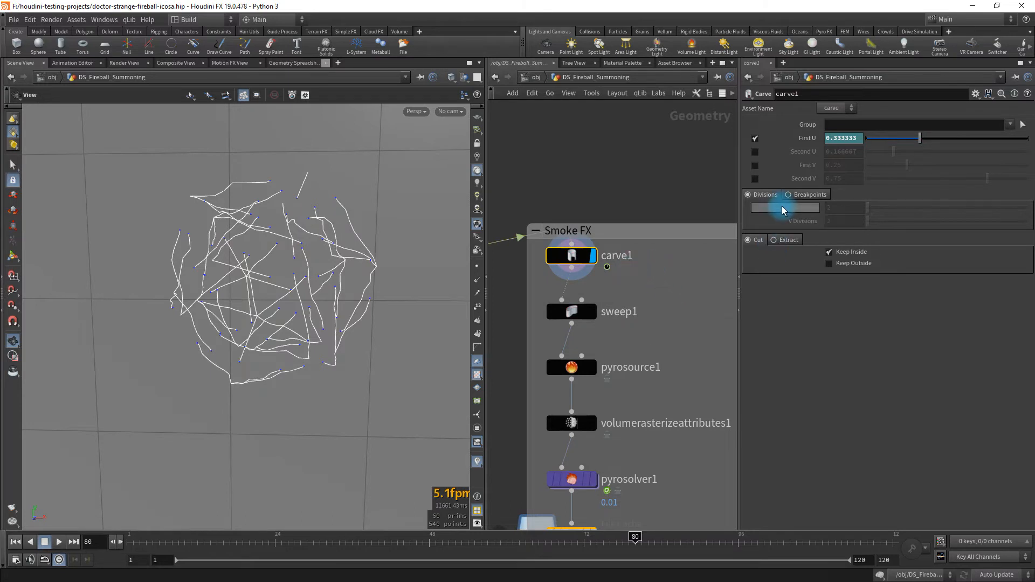
# Step: Reveal carve1's First U expression, and scrub the timeline from frame 1 to frame 60 to check the uncarved lines
pyautogui.click(804, 142)
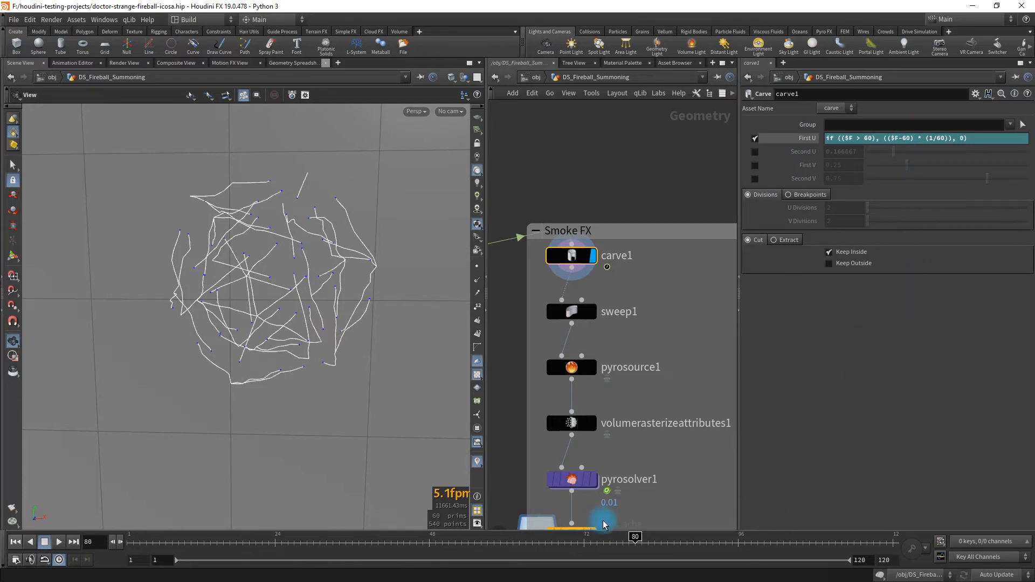
pyautogui.moveTo(637, 537); pyautogui.dragTo(103, 526)
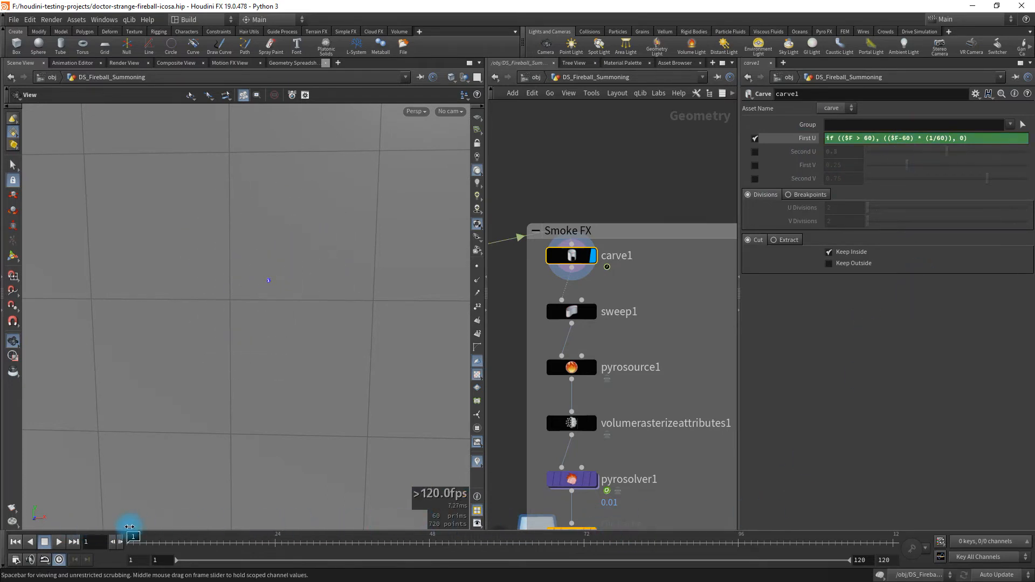
pyautogui.moveTo(194, 538)
pyautogui.mouseDown()
pyautogui.moveTo(548, 561)
pyautogui.moveTo(134, 524)
pyautogui.moveTo(250, 557)
pyautogui.moveTo(501, 565)
pyautogui.mouseUp()
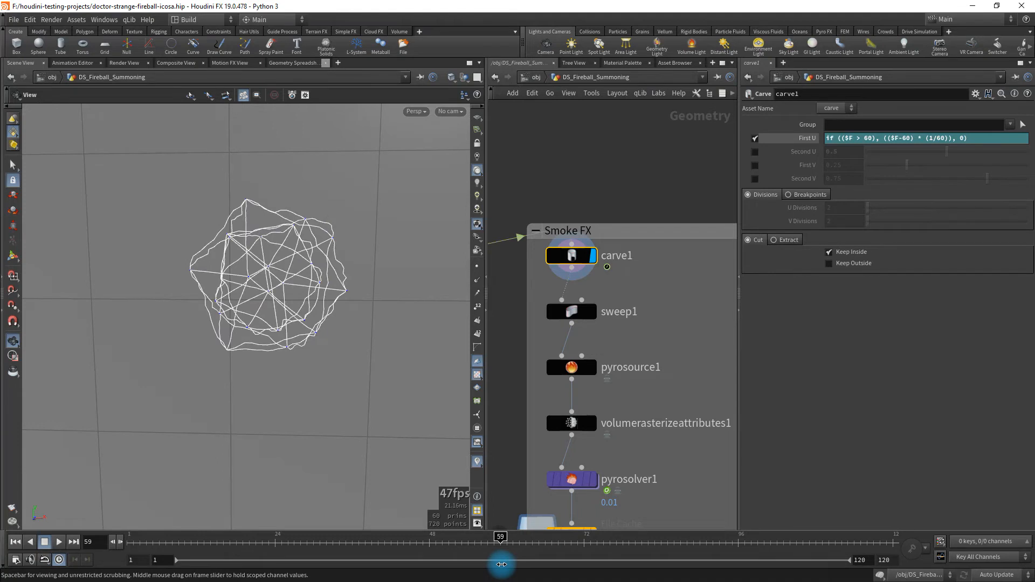
pyautogui.moveTo(507, 563); pyautogui.dragTo(507, 539)
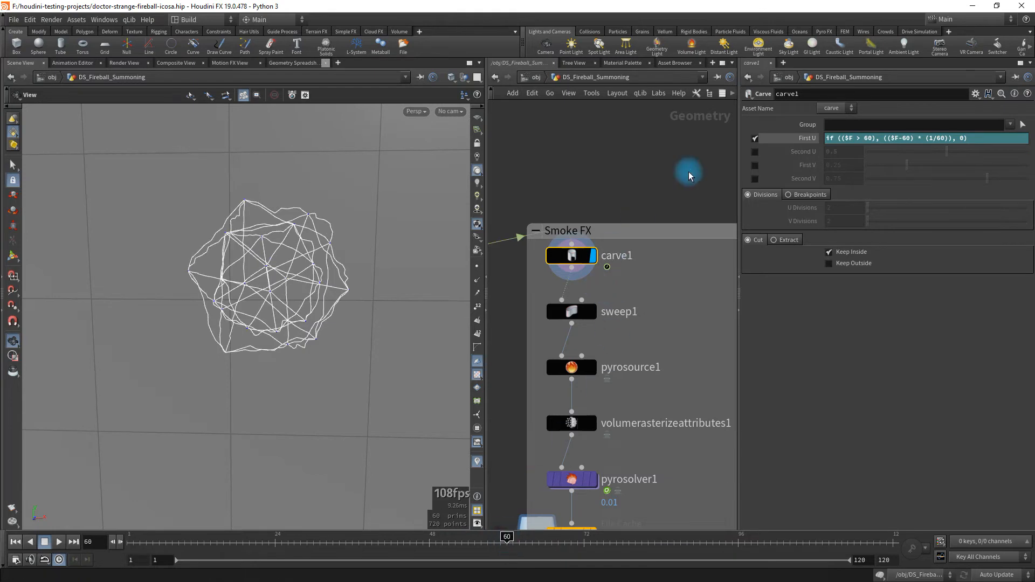
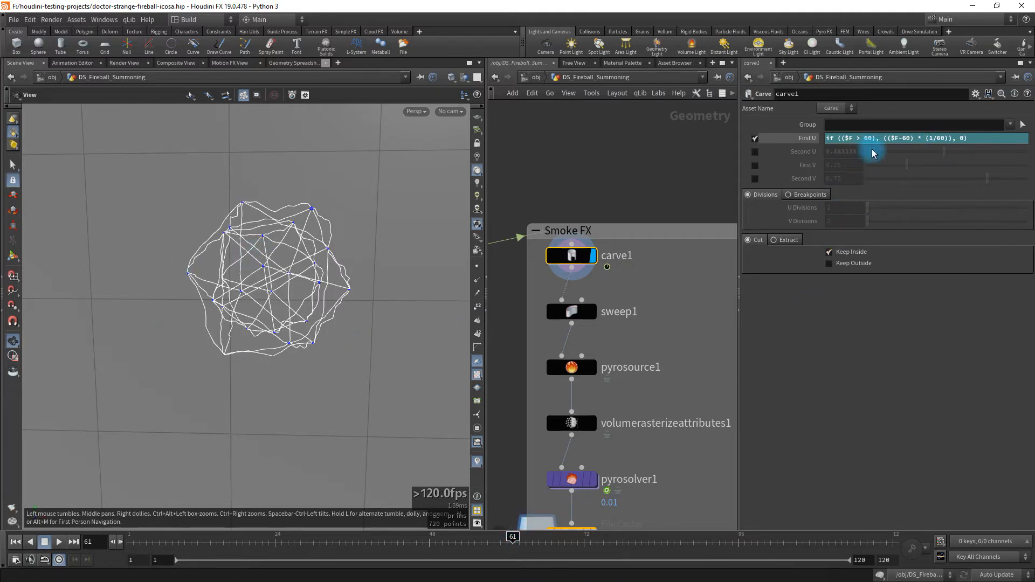
# Step: Toggle carve1's First U to its evaluated value to check it at frame 61, and return to frame 60
pyautogui.write(')')
pyautogui.click(807, 142)
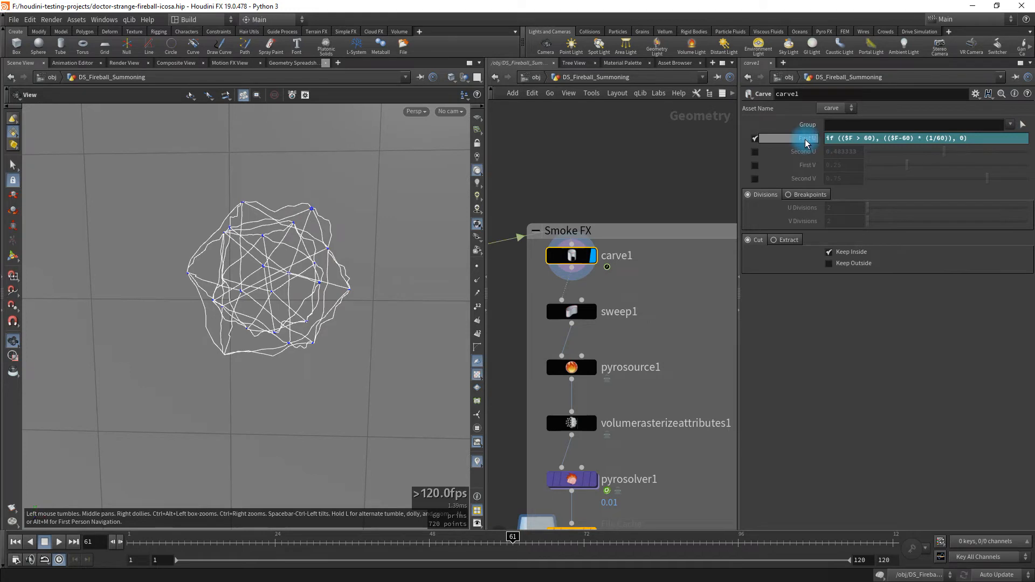
pyautogui.click(807, 141)
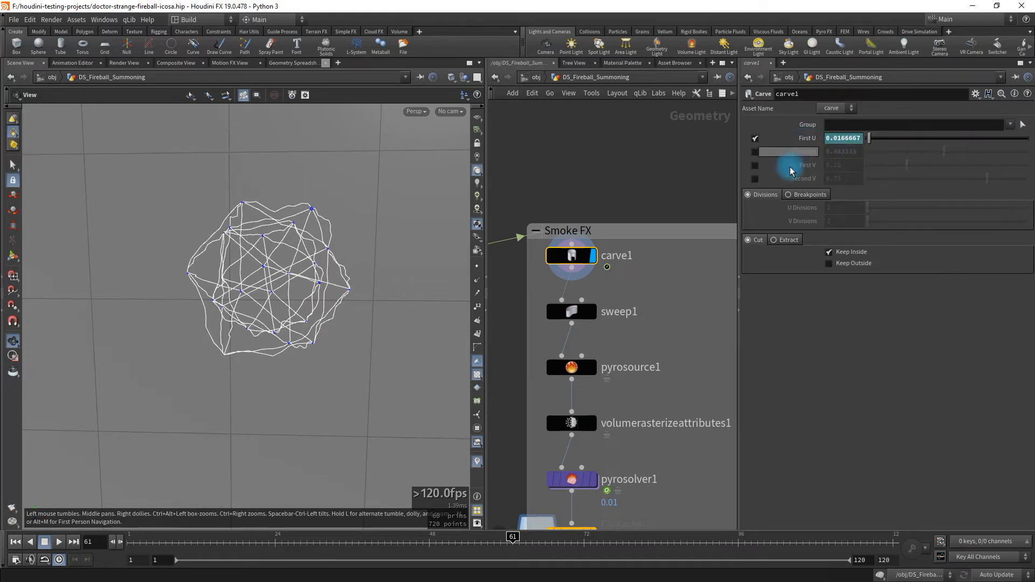
pyautogui.click(506, 537)
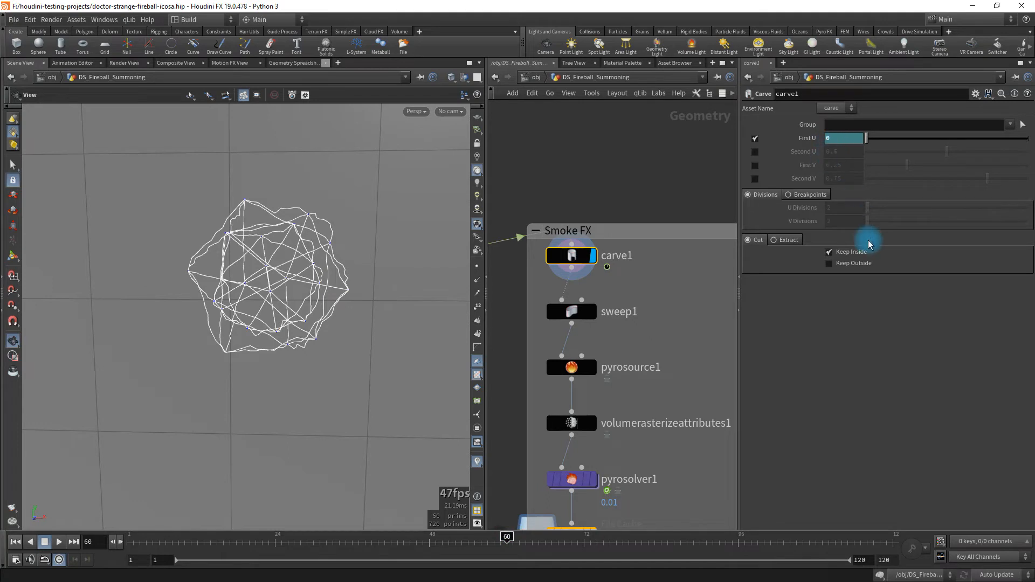
# Step: Step through the animation frame by frame from 60 to 120, watching carve1's First U value and the vanishing lines
pyautogui.press('Right')
pyautogui.press('Right')
pyautogui.press('Right')
pyautogui.press('Right')
pyautogui.press('Right')
pyautogui.press('Right')
pyautogui.press('Right')
pyautogui.press('Right')
pyautogui.press('Right')
pyautogui.press('Right')
pyautogui.press('Right')
pyautogui.press('Right')
pyautogui.press('Right')
pyautogui.press('Right')
pyautogui.press('Right')
pyautogui.press('Right')
pyautogui.press('Right')
pyautogui.press('Right')
pyautogui.press('Right')
pyautogui.press('Right')
pyautogui.press('Right')
pyautogui.press('Right')
pyautogui.press('Right')
pyautogui.press('Right')
pyautogui.press('Right')
pyautogui.press('Right')
pyautogui.press('Right')
pyautogui.press('Right')
pyautogui.press('Right')
pyautogui.press('Right')
pyautogui.press('Right')
pyautogui.press('Right')
pyautogui.press('Right')
pyautogui.press('Right')
pyautogui.press('Right')
pyautogui.press('Right')
pyautogui.press('Right')
pyautogui.press('Right')
pyautogui.press('Right')
pyautogui.press('Right')
pyautogui.press('Right')
pyautogui.press('Right')
pyautogui.press('Right')
pyautogui.press('Right')
pyautogui.press('Right')
pyautogui.press('Right')
pyautogui.press('Right')
pyautogui.press('Right')
pyautogui.press('Right')
pyautogui.press('Right')
pyautogui.press('Right')
pyautogui.press('Right')
pyautogui.press('Right')
pyautogui.press('Right')
pyautogui.press('Right')
pyautogui.press('Right')
pyautogui.press('Right')
pyautogui.press('Right')
pyautogui.press('Right')
pyautogui.press('Right')
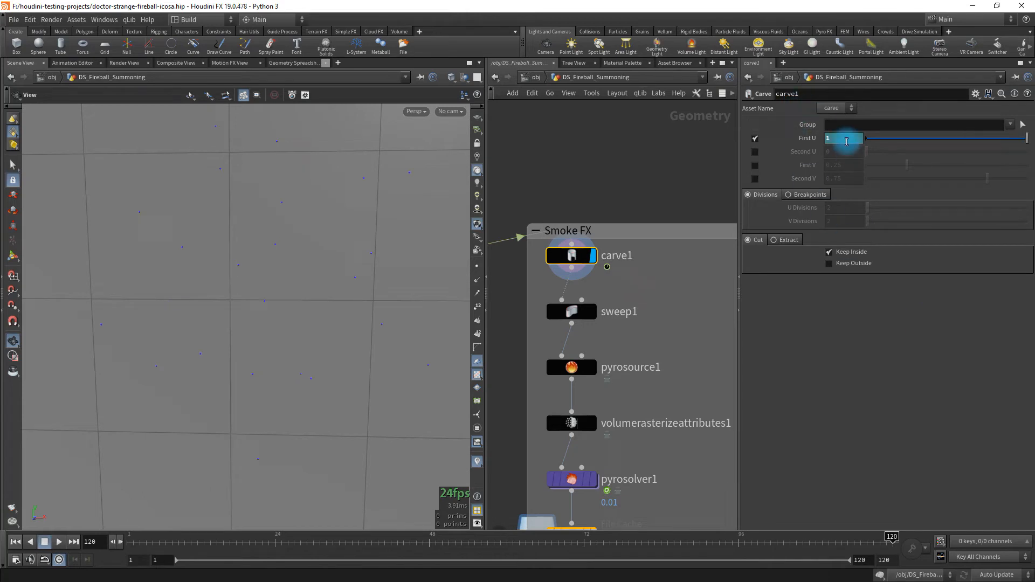
pyautogui.press('Left')
pyautogui.press('Left')
pyautogui.press('Left')
pyautogui.press('Left')
pyautogui.press('Right')
pyautogui.press('Right')
pyautogui.press('Right')
pyautogui.press('Right')
pyautogui.press('Right')
pyautogui.press('Right')
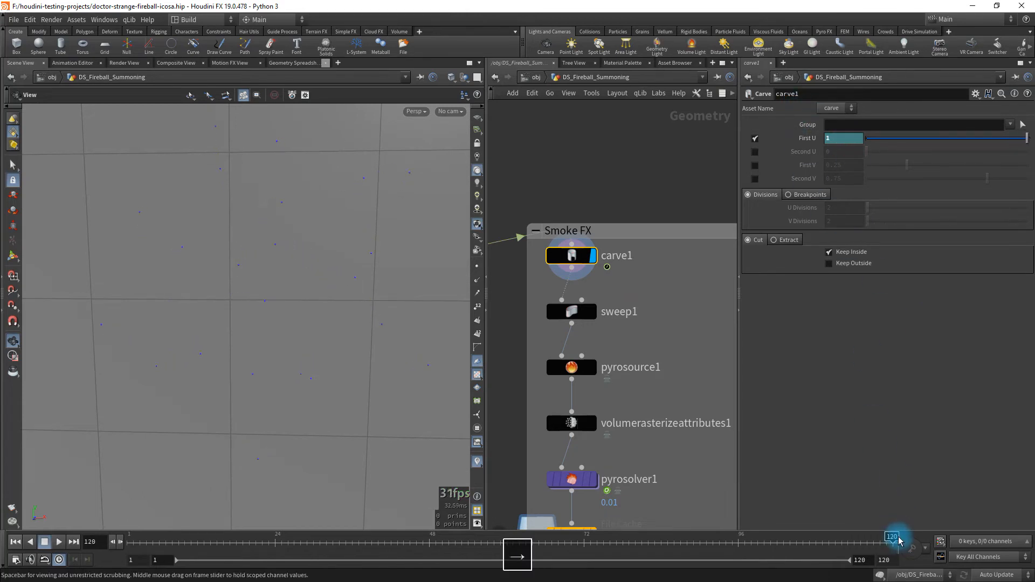
# Step: Bring back the First U expression on carve1 at frame 120 to examine its if condition and 1/60 factor
pyautogui.hotkey('ctrl', 'Left')
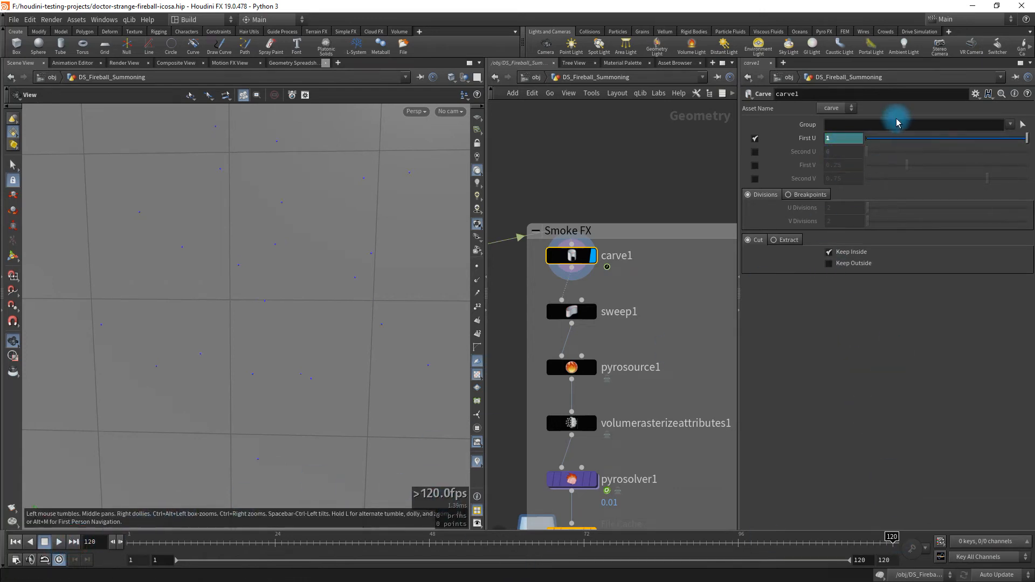
pyautogui.click(809, 140)
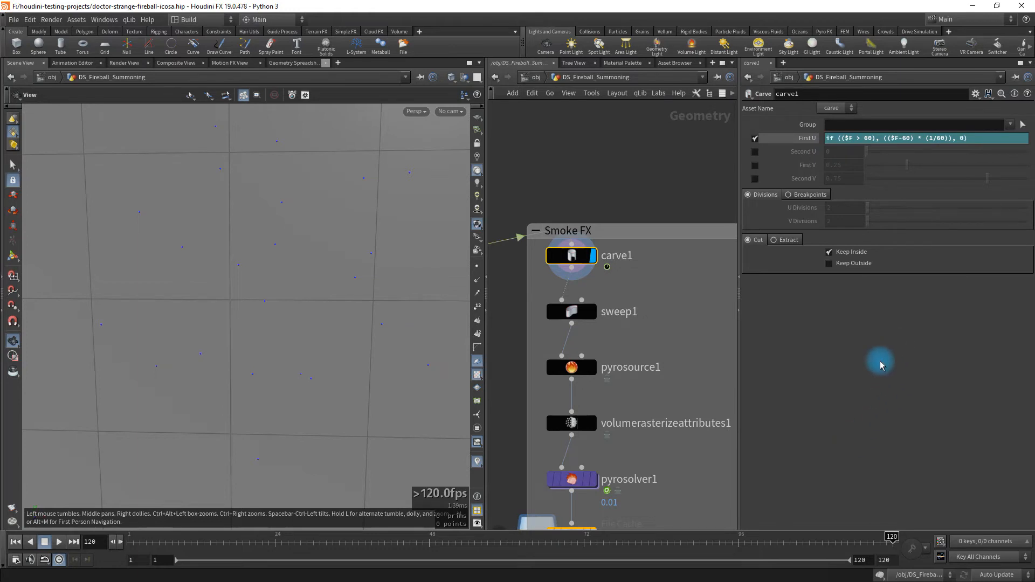
pyautogui.click(866, 139)
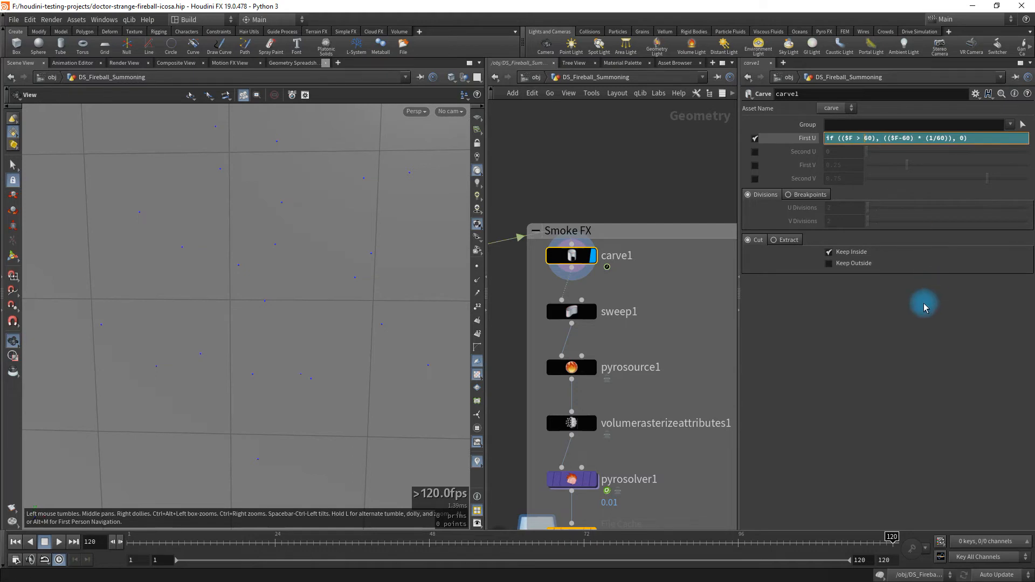
# Step: Scrub back to frame 60 and show carve1's First U as an evaluated value to check where carving starts
pyautogui.moveTo(468, 541); pyautogui.dragTo(506, 544)
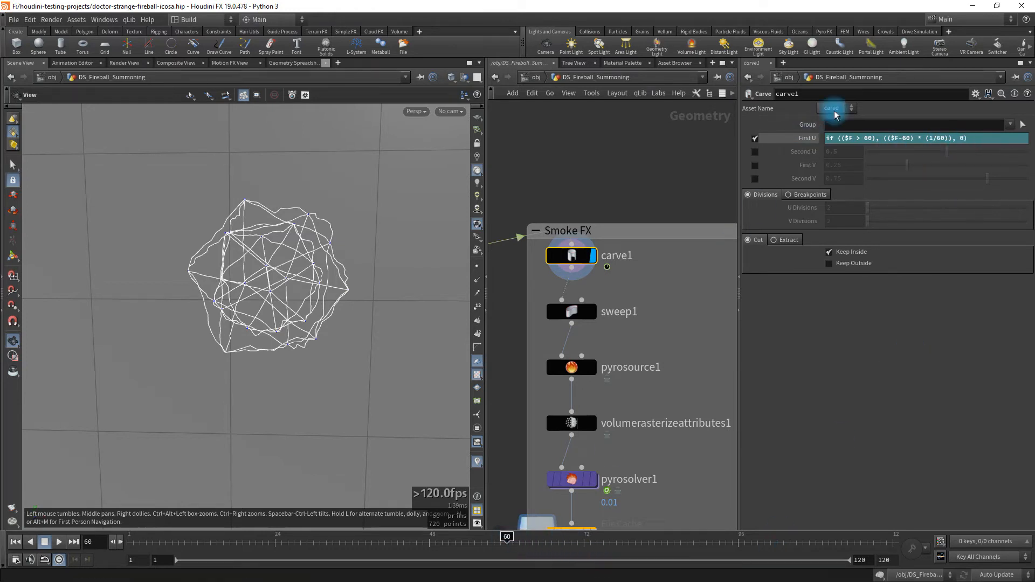
pyautogui.click(806, 139)
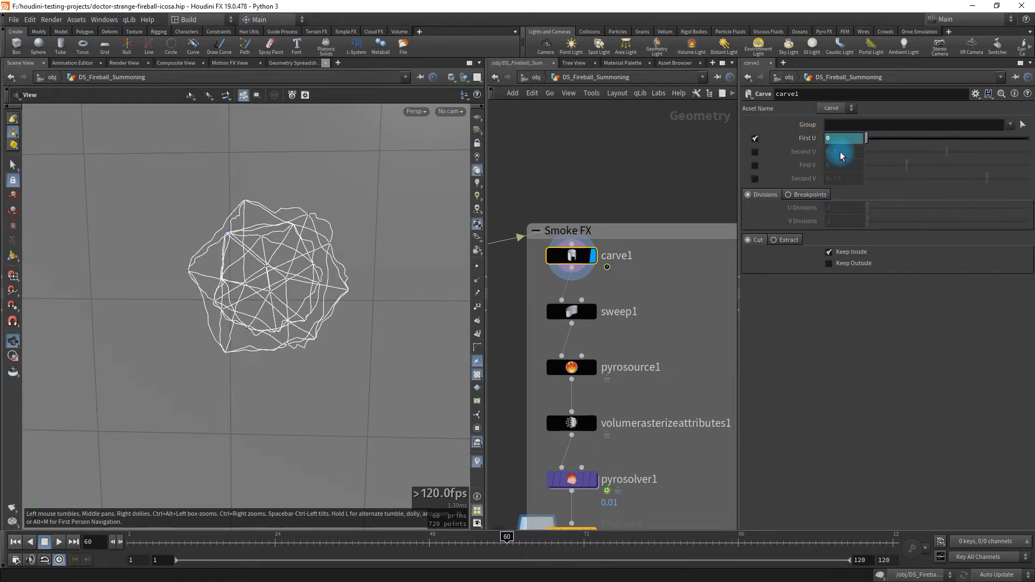
pyautogui.moveTo(511, 537)
pyautogui.mouseDown()
pyautogui.moveTo(884, 543)
pyautogui.moveTo(596, 543)
pyautogui.moveTo(539, 525)
pyautogui.moveTo(506, 537)
pyautogui.mouseUp()
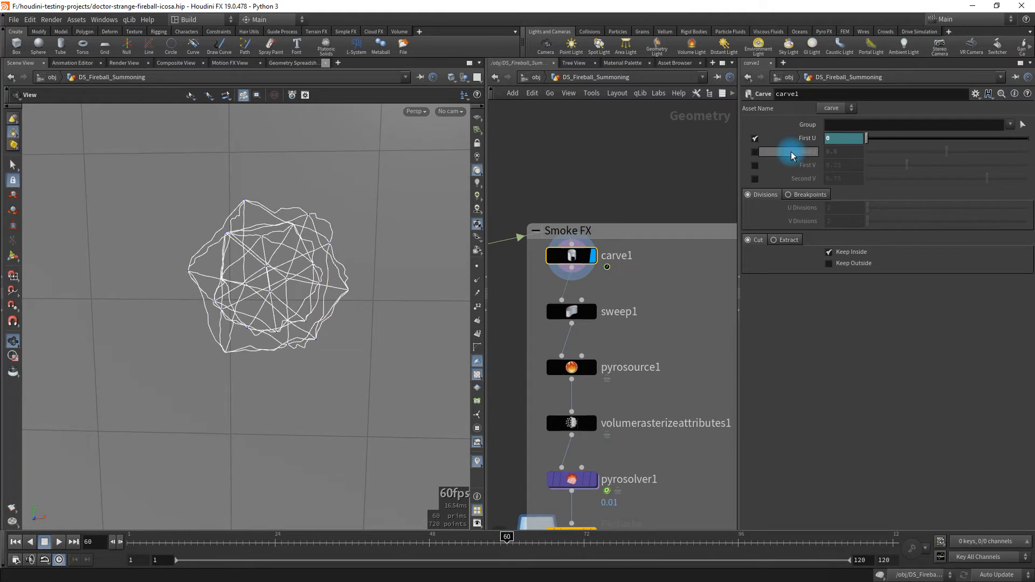
# Step: Bring back the First U expression on carve1 and scrub to frame 77 to watch the lines being carved
pyautogui.click(856, 138)
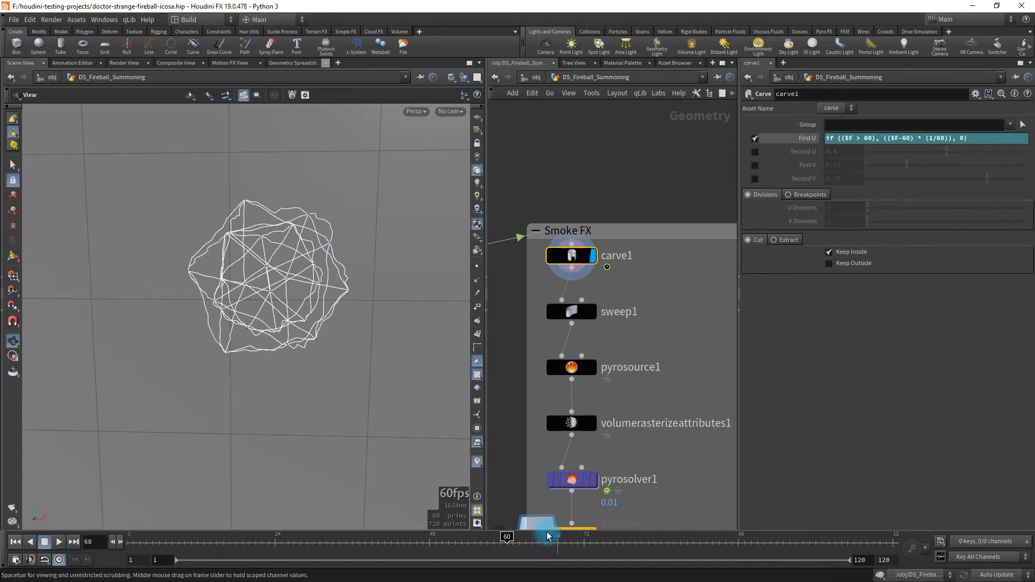
pyautogui.moveTo(509, 536); pyautogui.dragTo(616, 548)
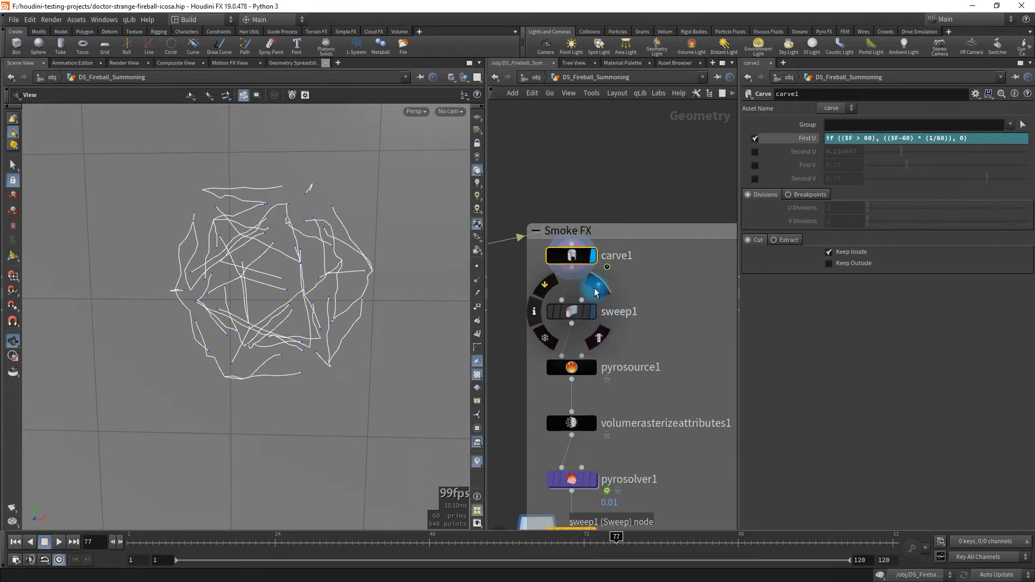
# Step: Display and select sweep1, and scrub to frame 97 to examine the swept tubes
pyautogui.click(589, 311)
pyautogui.click(585, 311)
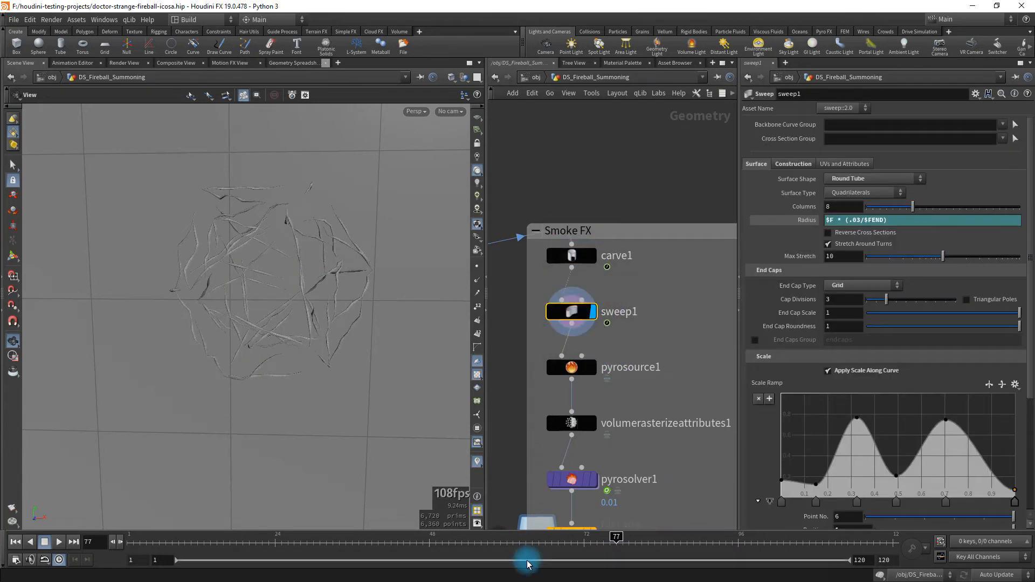
pyautogui.moveTo(616, 538); pyautogui.dragTo(745, 537)
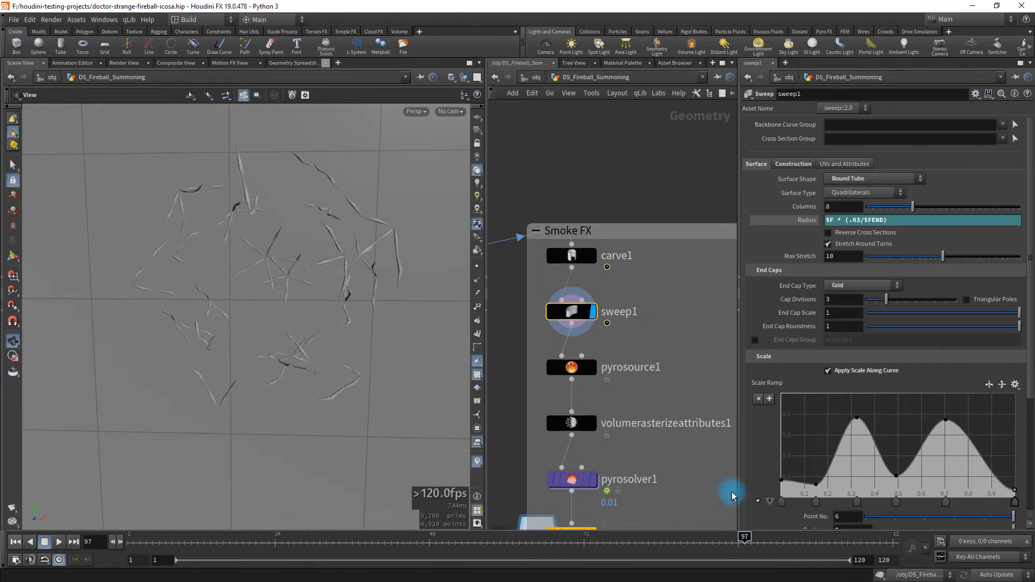
# Step: Hide the BG object at the object level and return inside DS_Fireball_Summoning to view sweep1
pyautogui.click(567, 209)
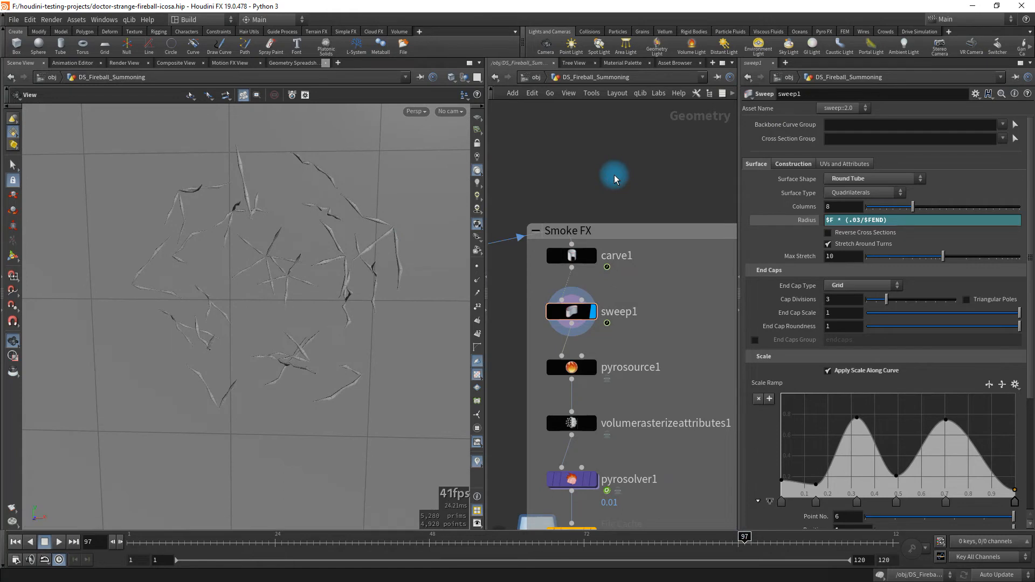
pyautogui.press('u')
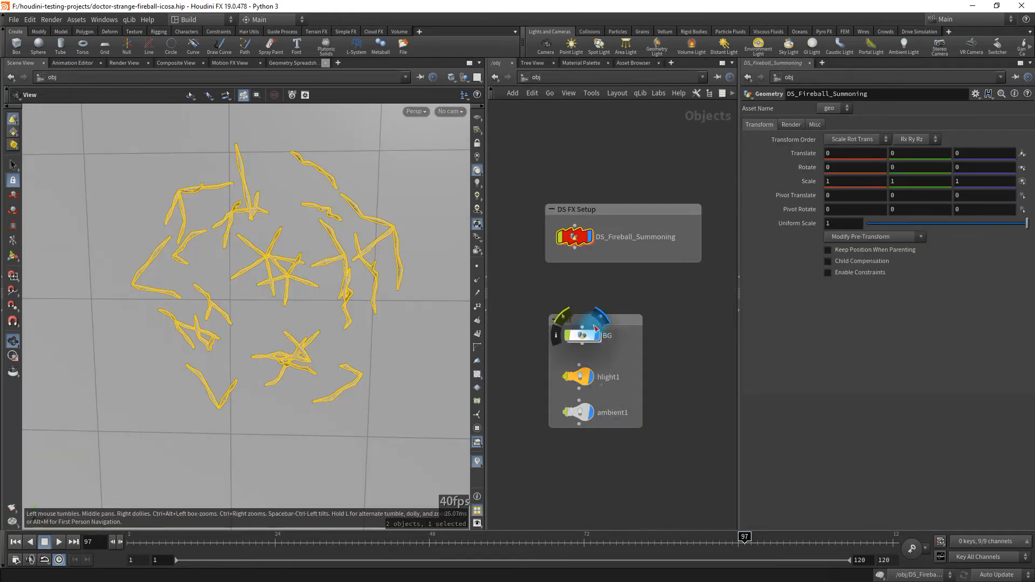
pyautogui.click(596, 333)
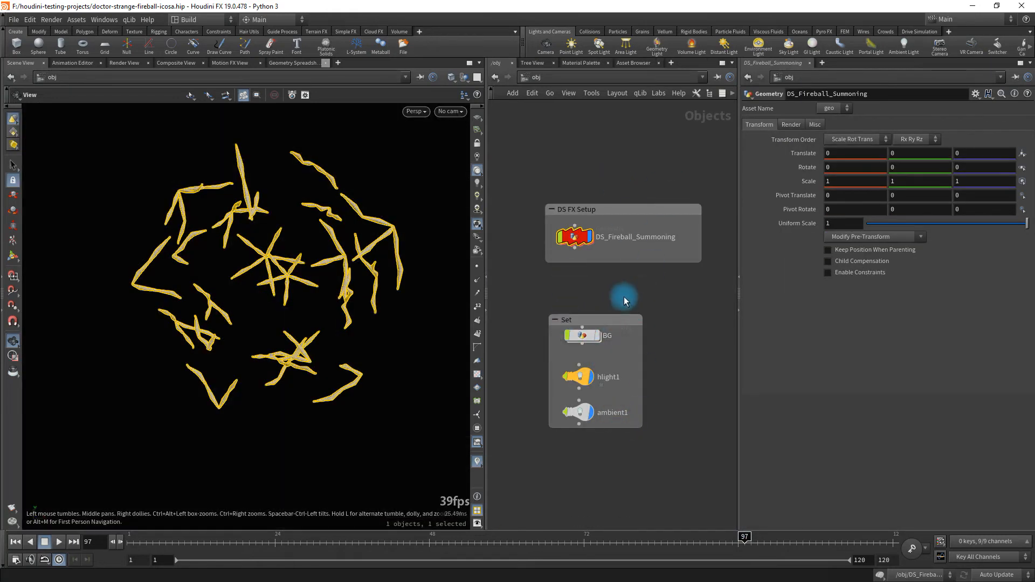
pyautogui.doubleClick(584, 236)
pyautogui.click(658, 343)
pyautogui.moveTo(337, 267); pyautogui.dragTo(273, 309)
# Step: Display carve1's bare curves and switch back to sweep1's tubes to compare the two results
pyautogui.moveTo(579, 259)
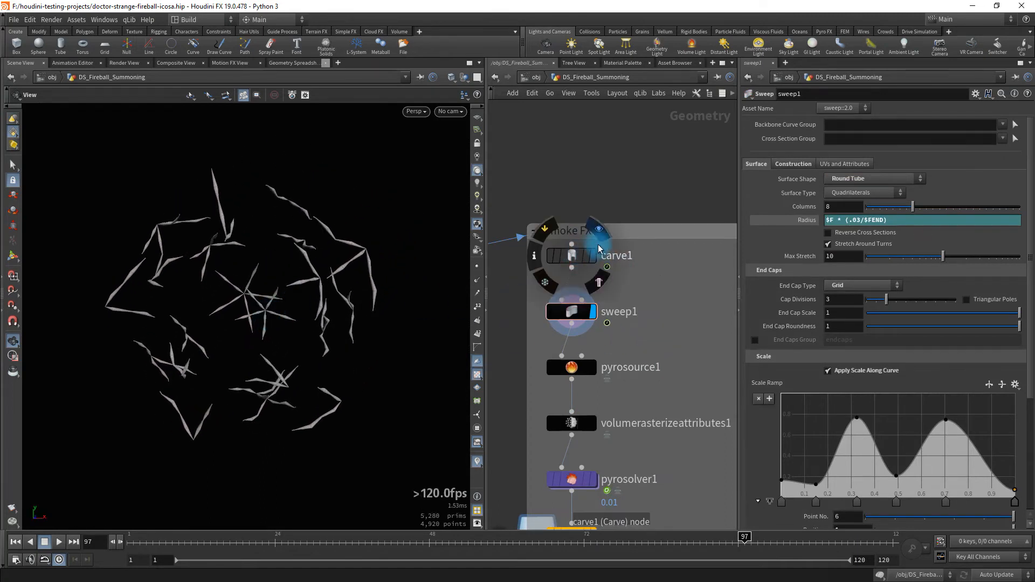
pyautogui.click(598, 230)
pyautogui.moveTo(583, 318)
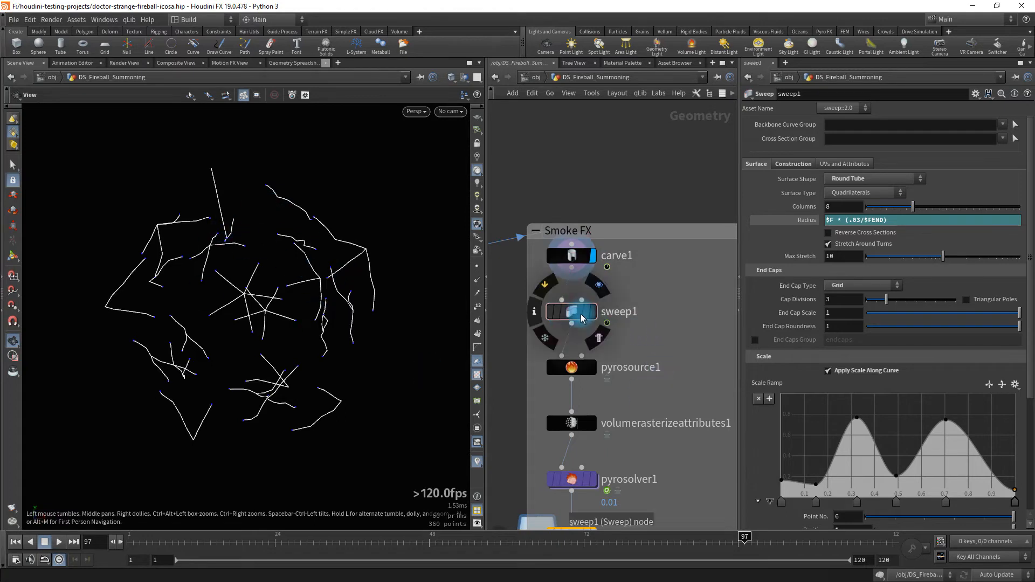
pyautogui.click(597, 285)
pyautogui.moveTo(266, 300)
pyautogui.mouseDown()
pyautogui.moveTo(293, 302)
pyautogui.moveTo(259, 303)
pyautogui.mouseUp()
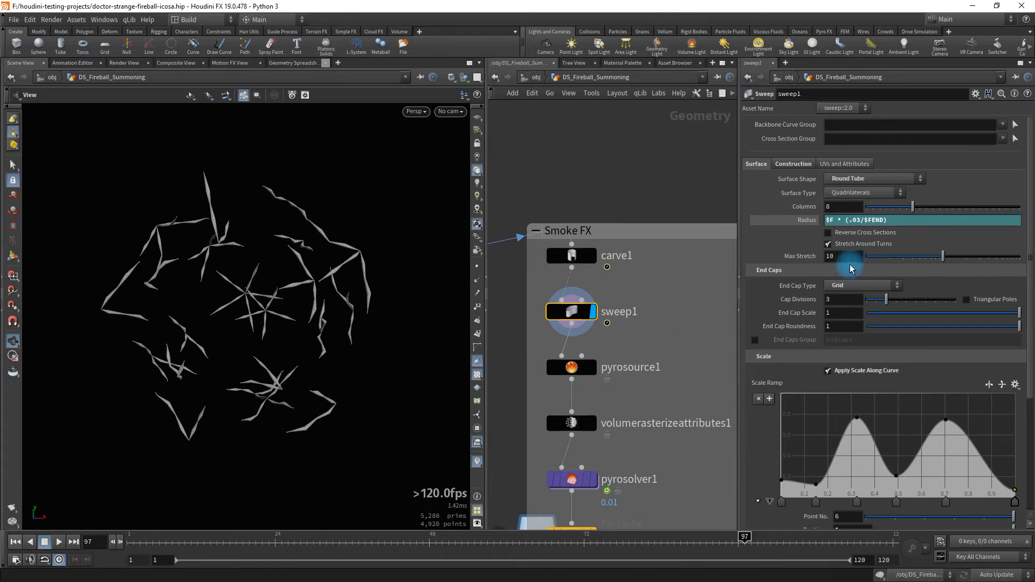
# Step: Try Second Input Cross Sections as sweep1's Surface Shape and return it to Round Tube
pyautogui.moveTo(578, 316)
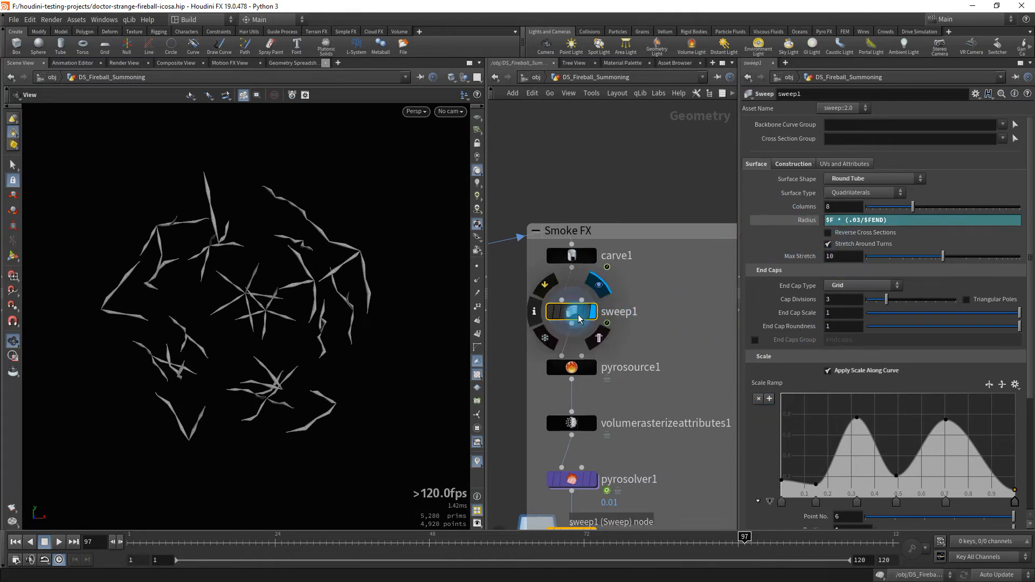
pyautogui.click(904, 177)
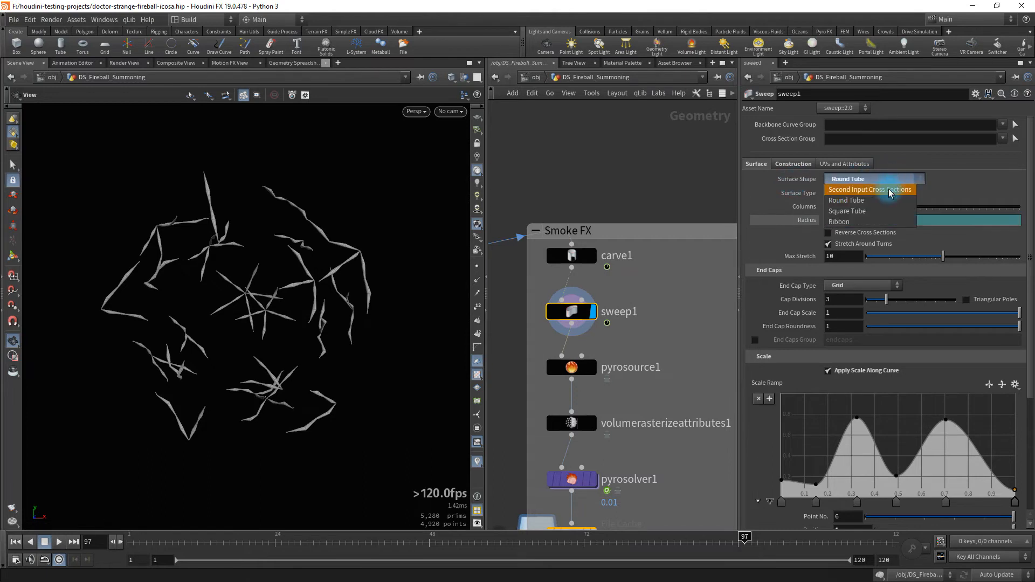
pyautogui.click(888, 190)
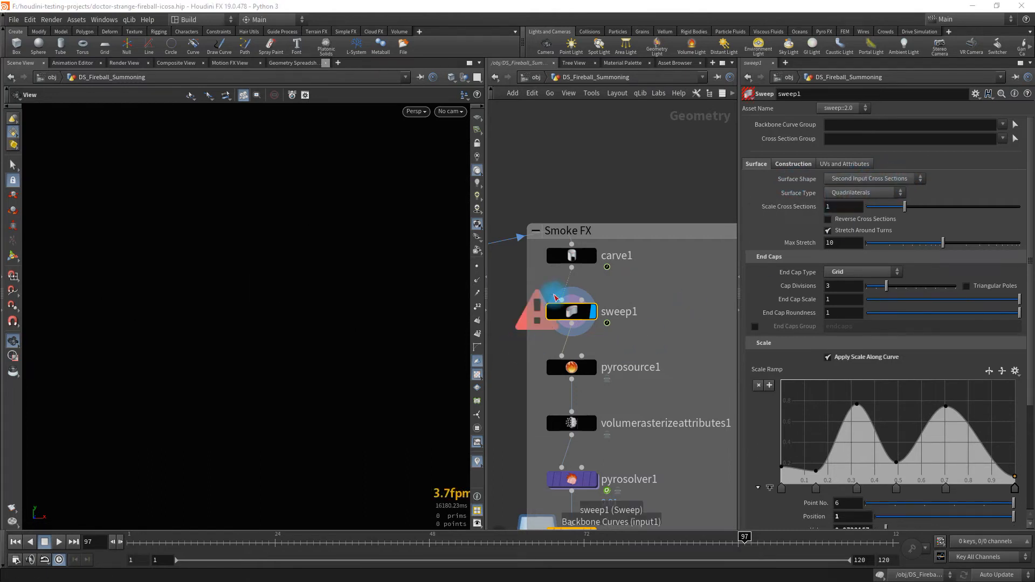
pyautogui.click(895, 178)
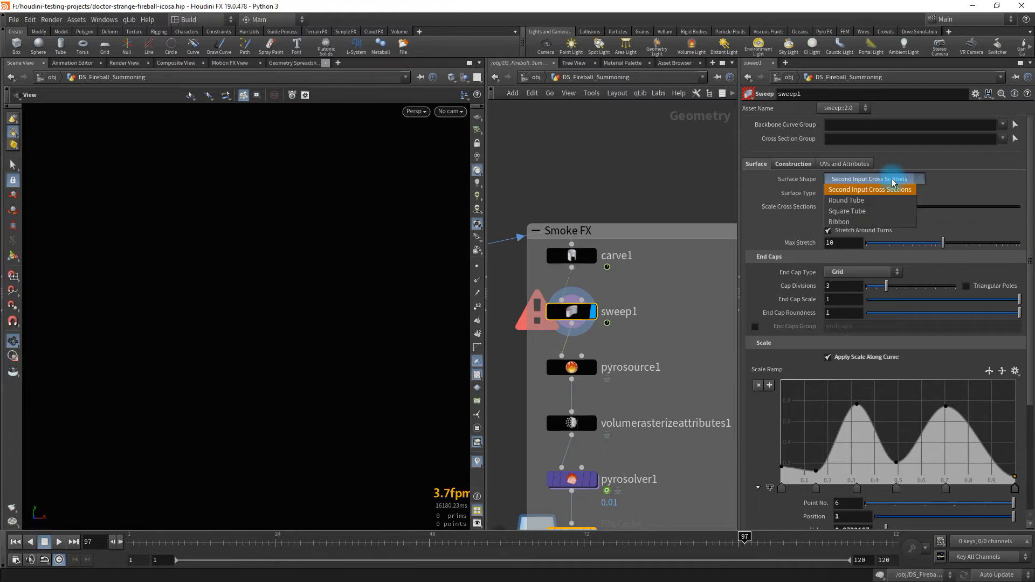
pyautogui.click(866, 201)
# Step: Toggle sweep1's Radius between its expression and evaluated value at frame 97
pyautogui.click(816, 227)
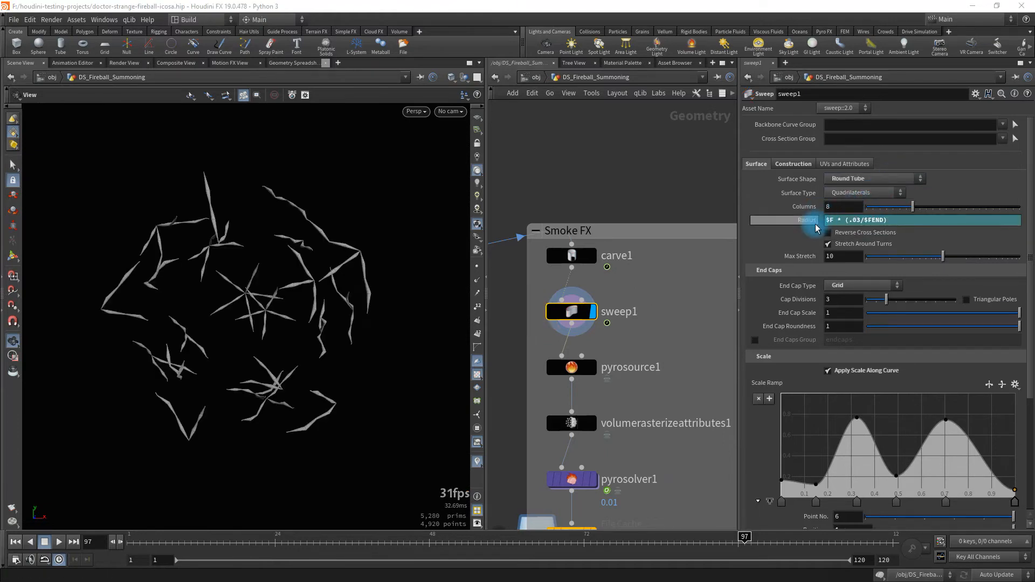
pyautogui.click(809, 226)
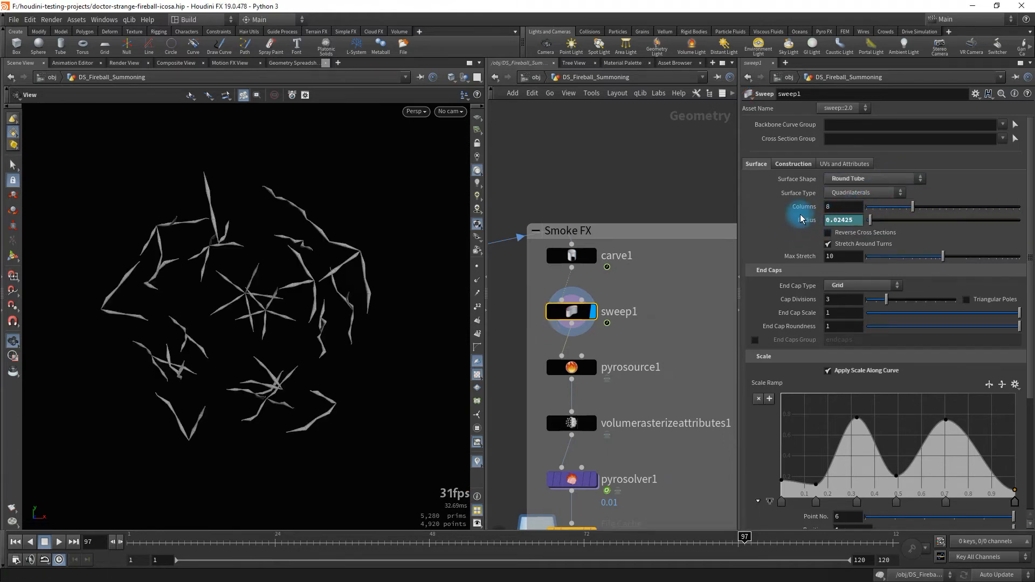
pyautogui.click(802, 226)
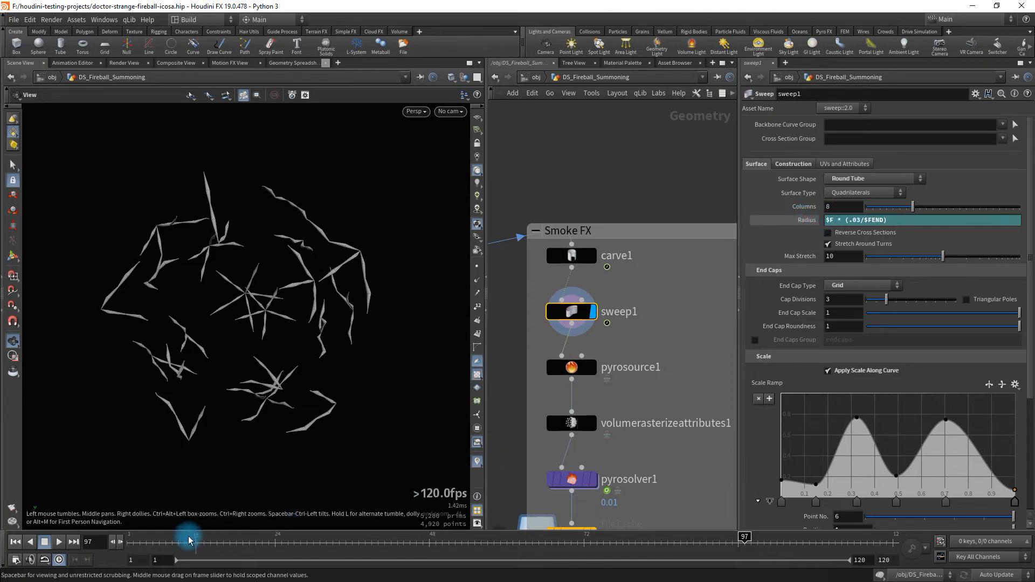
# Step: Scrub from frame 1 to frame 120 and show sweep1's Radius as an evaluated value
pyautogui.click(150, 535)
pyautogui.moveTo(134, 536)
pyautogui.mouseDown()
pyautogui.moveTo(168, 534)
pyautogui.moveTo(130, 538)
pyautogui.mouseUp()
pyautogui.moveTo(203, 524); pyautogui.dragTo(901, 516)
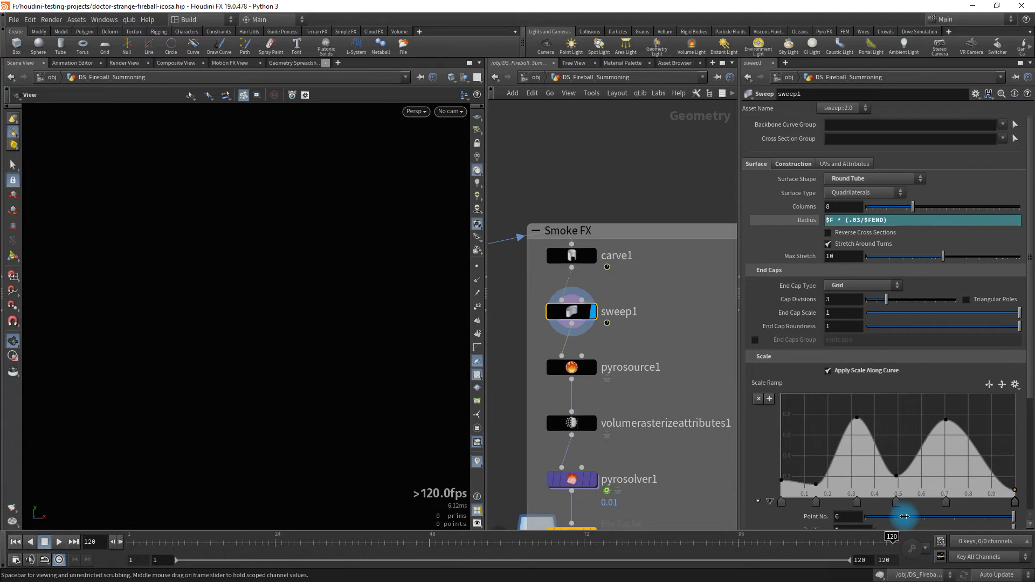
pyautogui.click(803, 221)
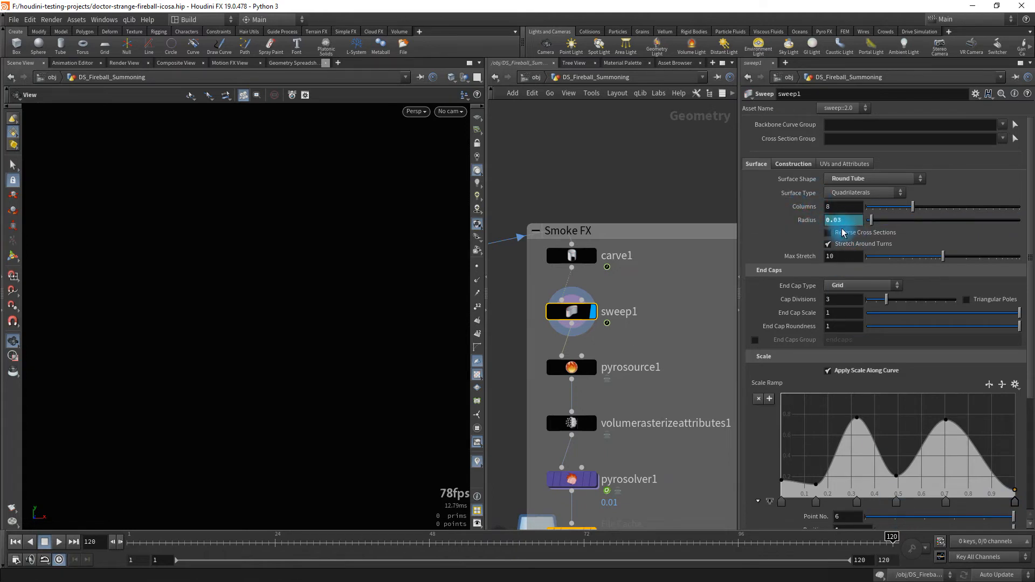
# Step: Scrub back to frame 12 and on to frame 17 to check sweep1's evaluated Radius and the thin early tubes
pyautogui.moveTo(884, 536); pyautogui.dragTo(198, 536)
pyautogui.click(245, 291)
pyautogui.moveTo(245, 291); pyautogui.dragTo(224, 318)
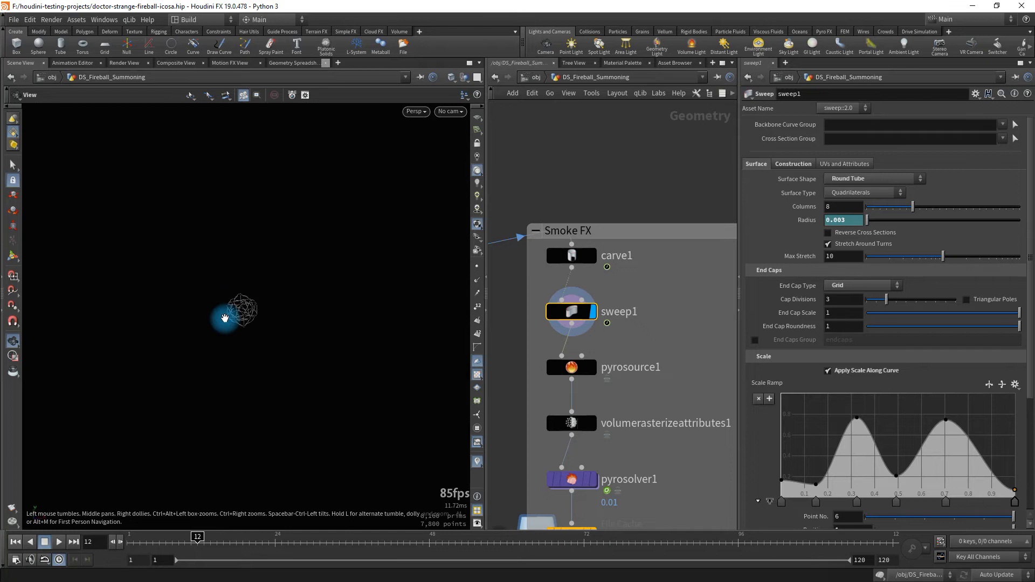
pyautogui.moveTo(225, 318); pyautogui.dragTo(264, 439)
pyautogui.moveTo(196, 537); pyautogui.dragTo(230, 536)
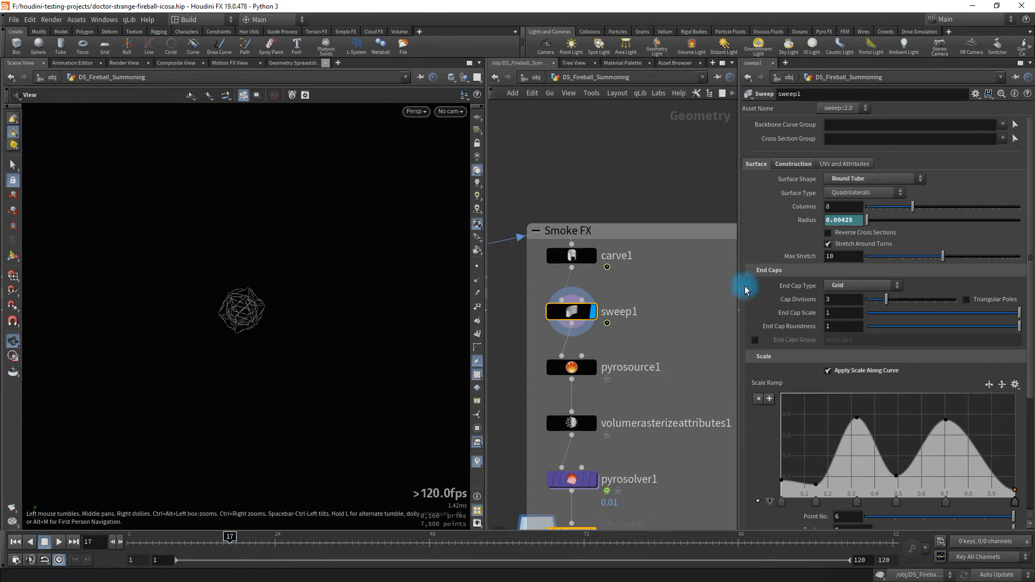
# Step: Bring back sweep1's Radius expression and scrub to frame 91 and back to 84 to examine how thickness follows the frame number
pyautogui.click(807, 221)
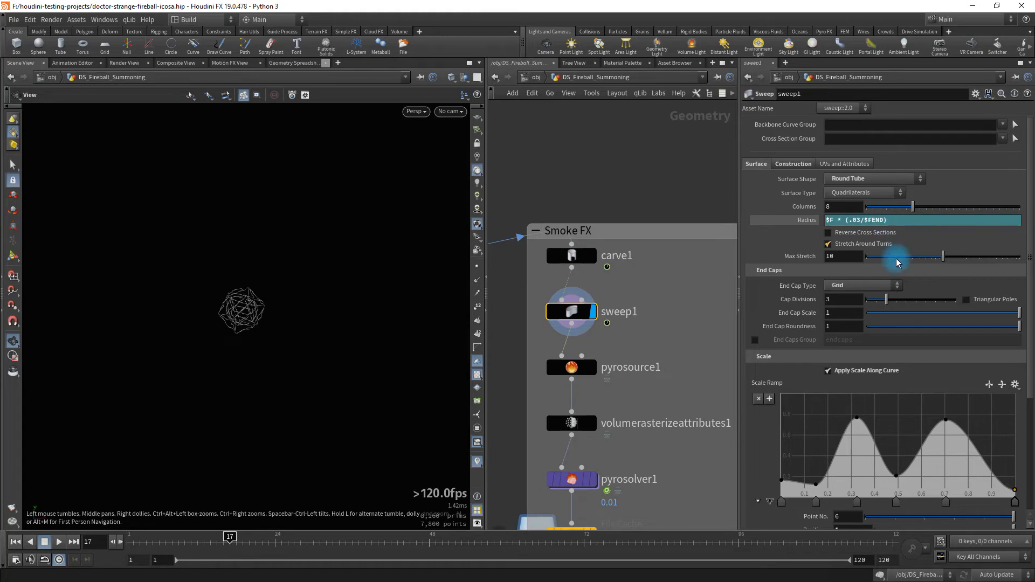
pyautogui.moveTo(227, 539); pyautogui.dragTo(706, 550)
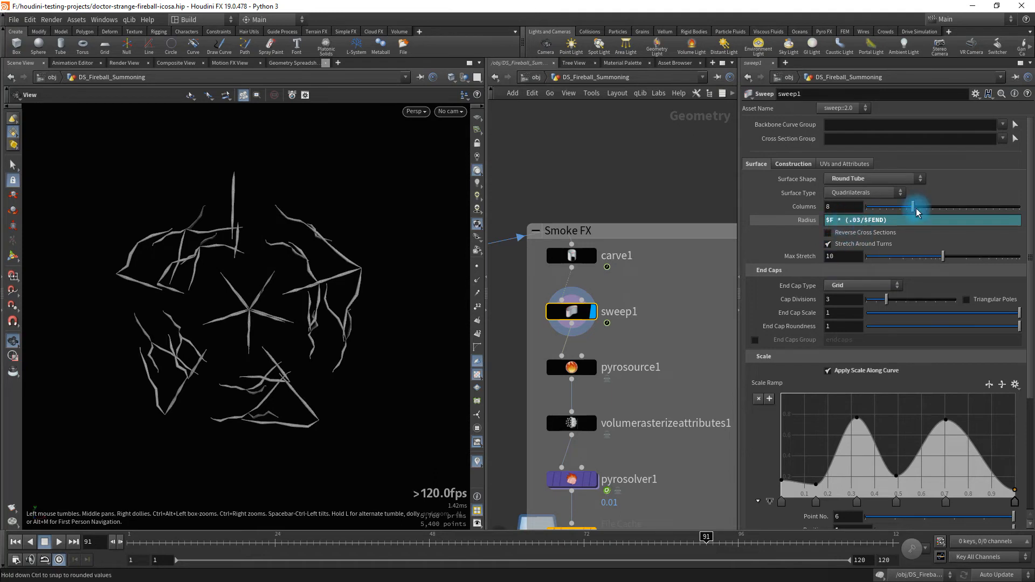
pyautogui.moveTo(901, 219); pyautogui.dragTo(820, 219)
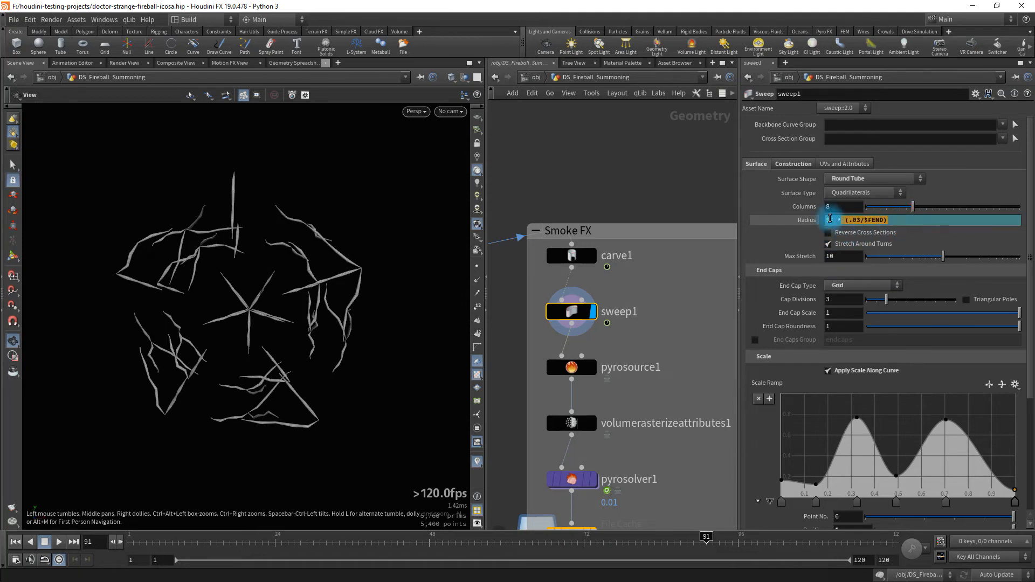
pyautogui.moveTo(708, 536)
pyautogui.mouseDown()
pyautogui.moveTo(890, 530)
pyautogui.moveTo(381, 531)
pyautogui.moveTo(661, 537)
pyautogui.mouseUp()
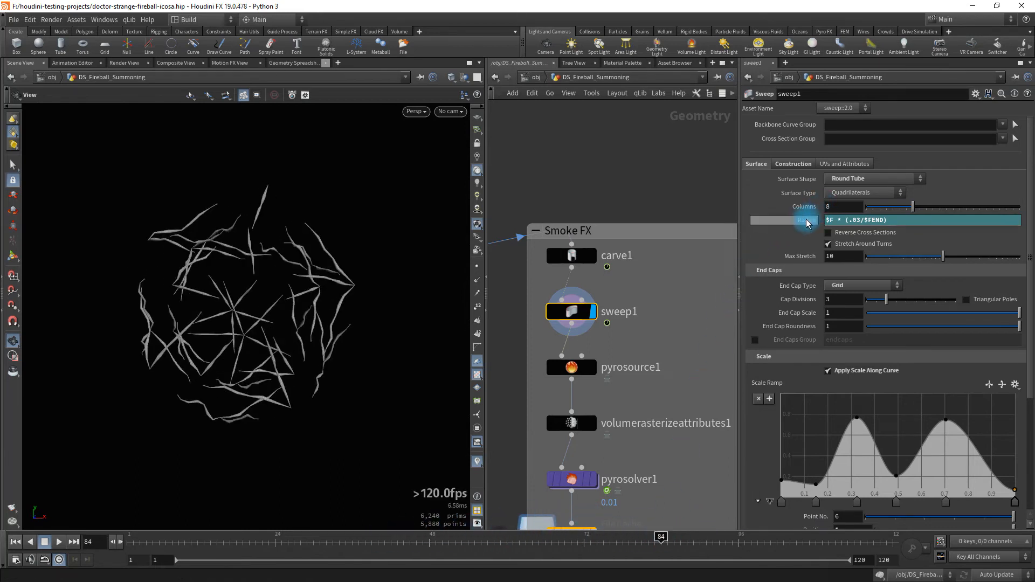
# Step: Scrub back to frame 33 and show sweep1's Radius as an evaluated value to check the tube thickness
pyautogui.click(869, 221)
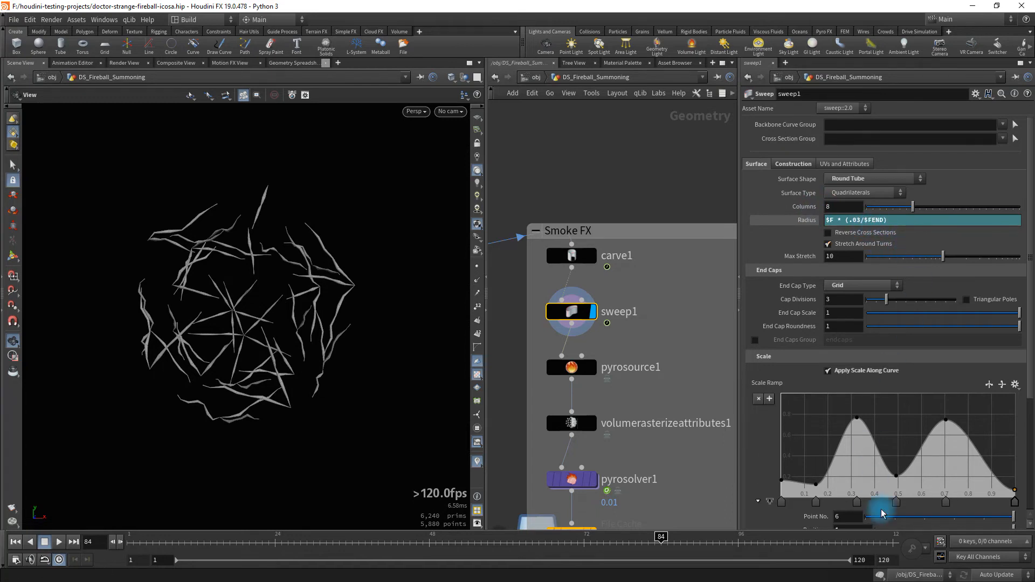
pyautogui.moveTo(659, 543); pyautogui.dragTo(333, 540)
pyautogui.click(803, 218)
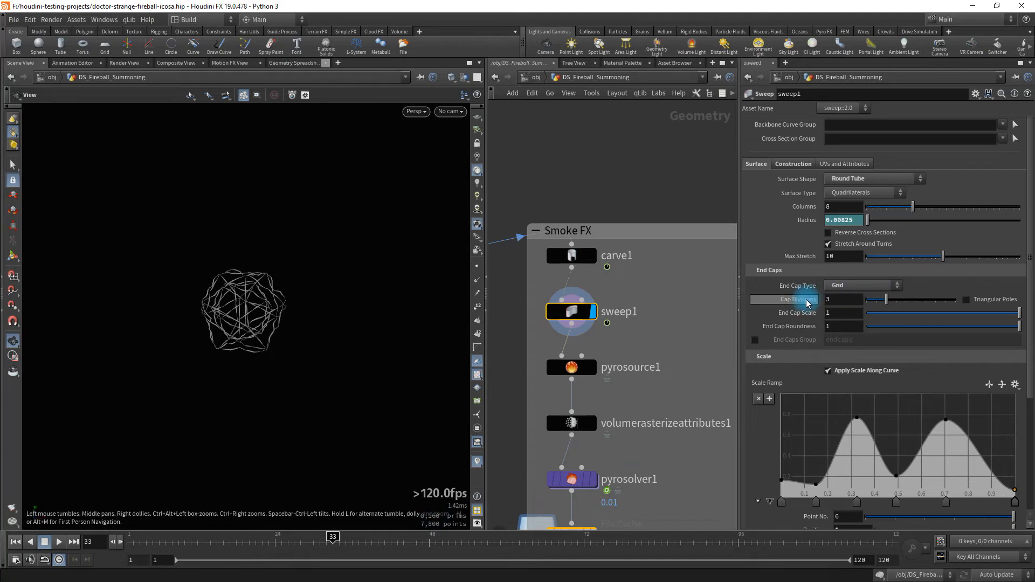
# Step: Examine sweep1's Scale Ramp at frame 82 and compare the tubes with the reference screenshot of the red fireballs
pyautogui.scroll(-5, 783, 294)
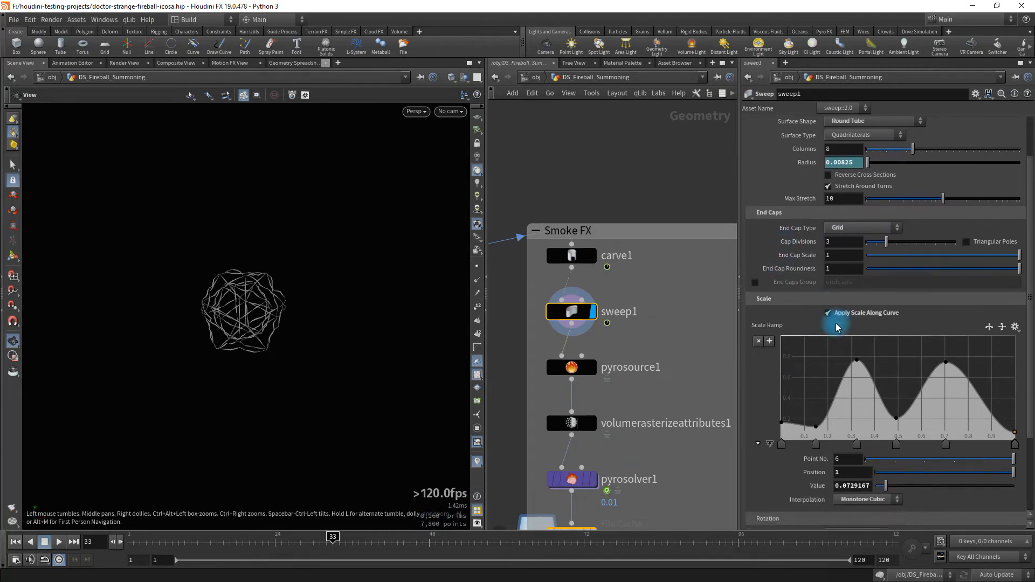
pyautogui.moveTo(333, 541); pyautogui.dragTo(648, 522)
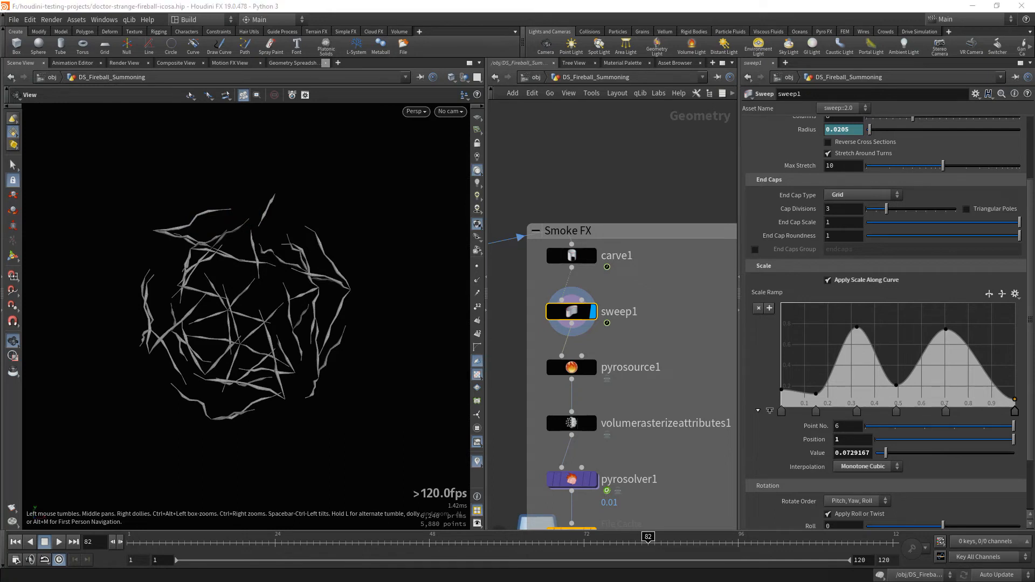
pyautogui.moveTo(0, 380); pyautogui.dragTo(449, 152)
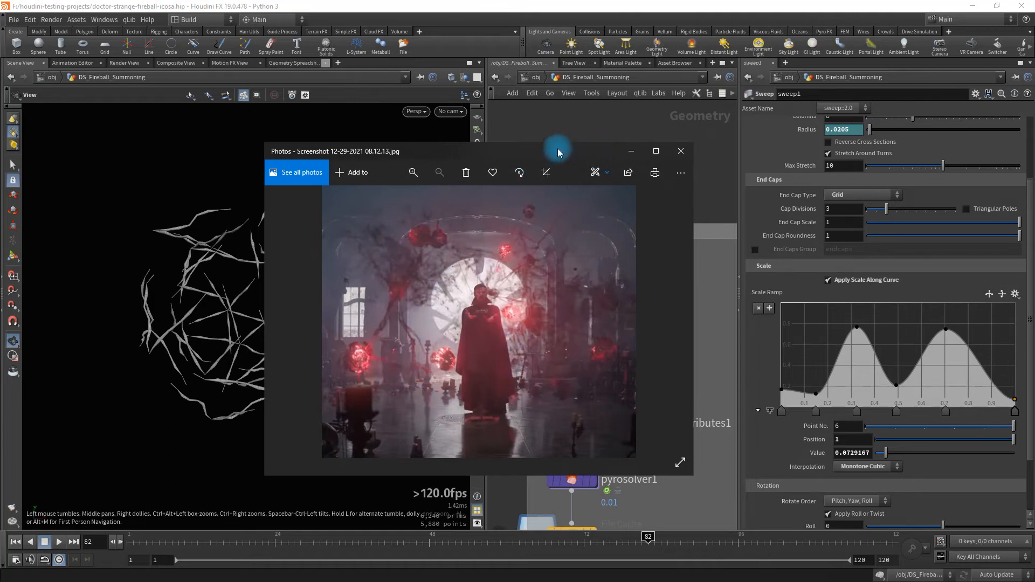
pyautogui.click(630, 151)
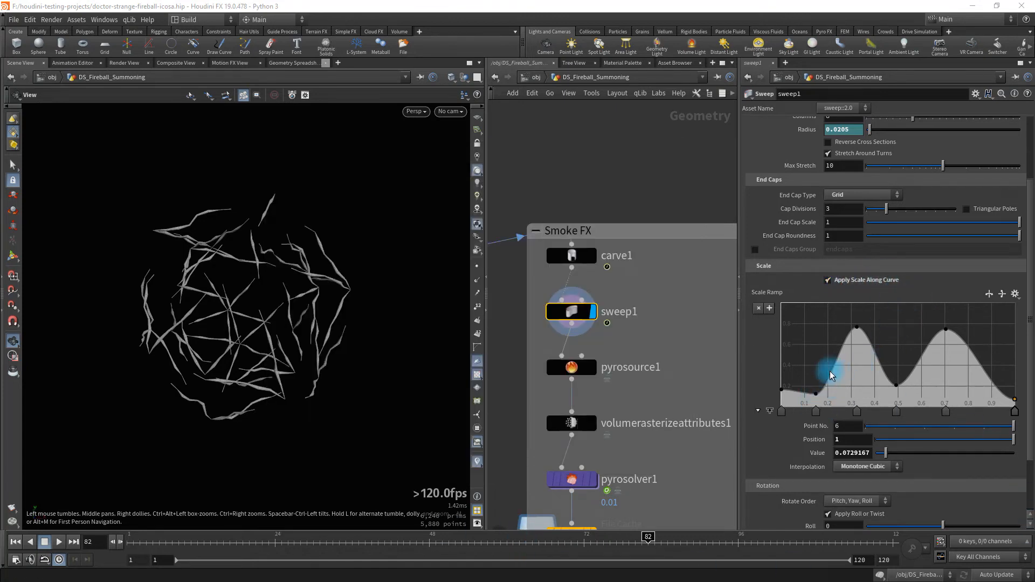
# Step: Move point 4 of sweep1's Scale Ramp to position 0.517321 with value 0.234375
pyautogui.moveTo(898, 389)
pyautogui.mouseDown()
pyautogui.moveTo(901, 347)
pyautogui.moveTo(899, 386)
pyautogui.moveTo(897, 345)
pyautogui.moveTo(863, 353)
pyautogui.moveTo(888, 302)
pyautogui.moveTo(904, 388)
pyautogui.mouseUp()
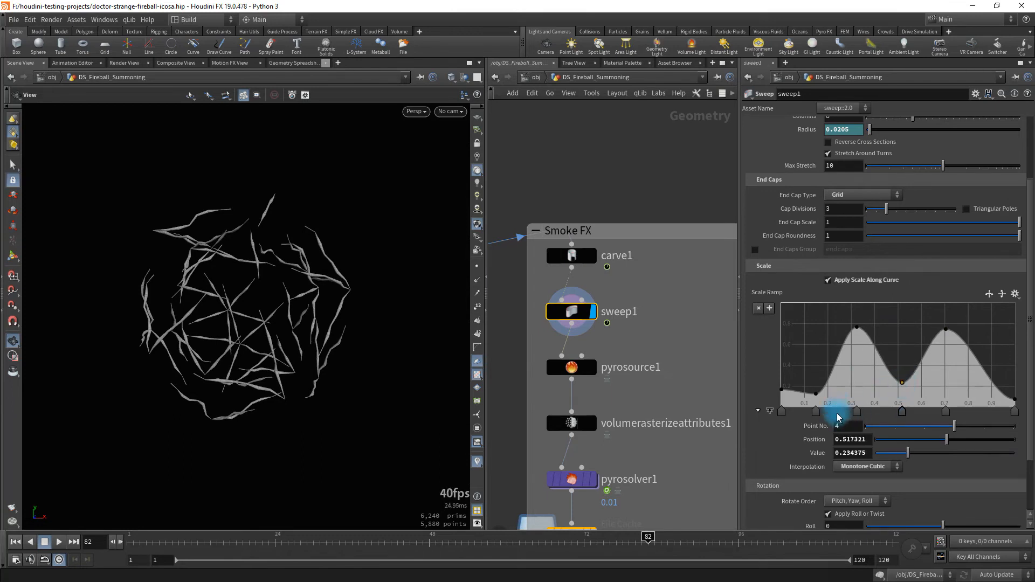
pyautogui.scroll(-3, 879, 422)
# Step: Display and select pyrosource1, and turn on point display to inspect its scattered points up close
pyautogui.moveTo(678, 475); pyautogui.dragTo(677, 446, button='middle')
pyautogui.click(599, 320)
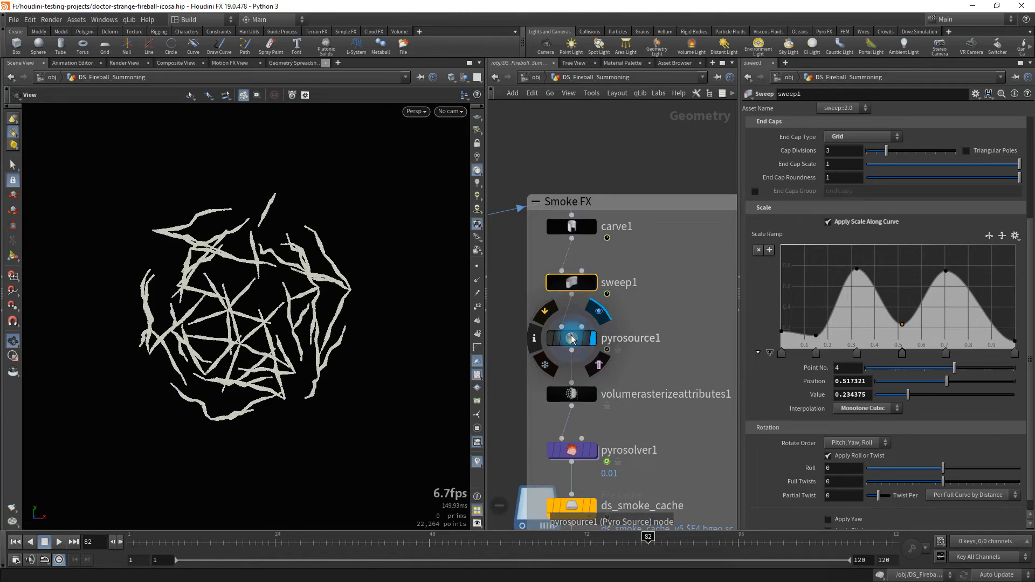
pyautogui.click(571, 338)
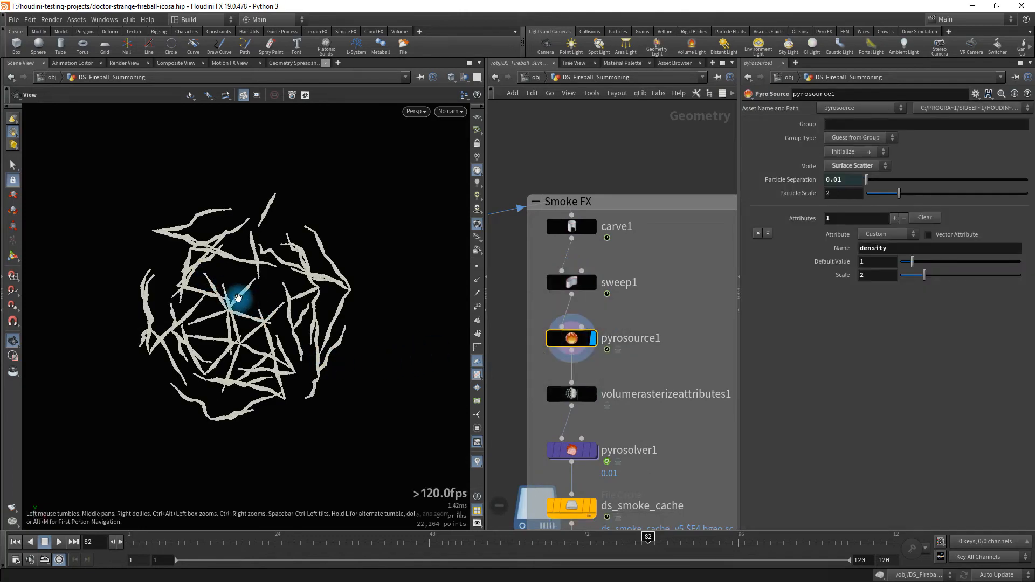
pyautogui.moveTo(239, 298); pyautogui.dragTo(291, 298, button='right')
pyautogui.moveTo(291, 298); pyautogui.dragTo(238, 236)
pyautogui.click(476, 270)
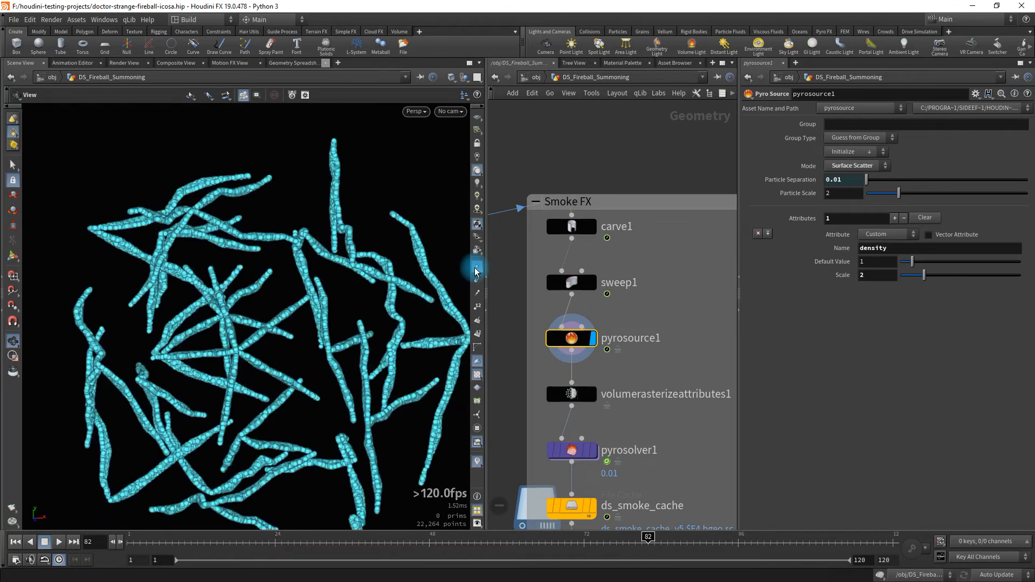
# Step: Turn off the enlarged point display and inspect pyrosource1's scattered points from a slightly different angle
pyautogui.click(477, 267)
pyautogui.middleClick(572, 339)
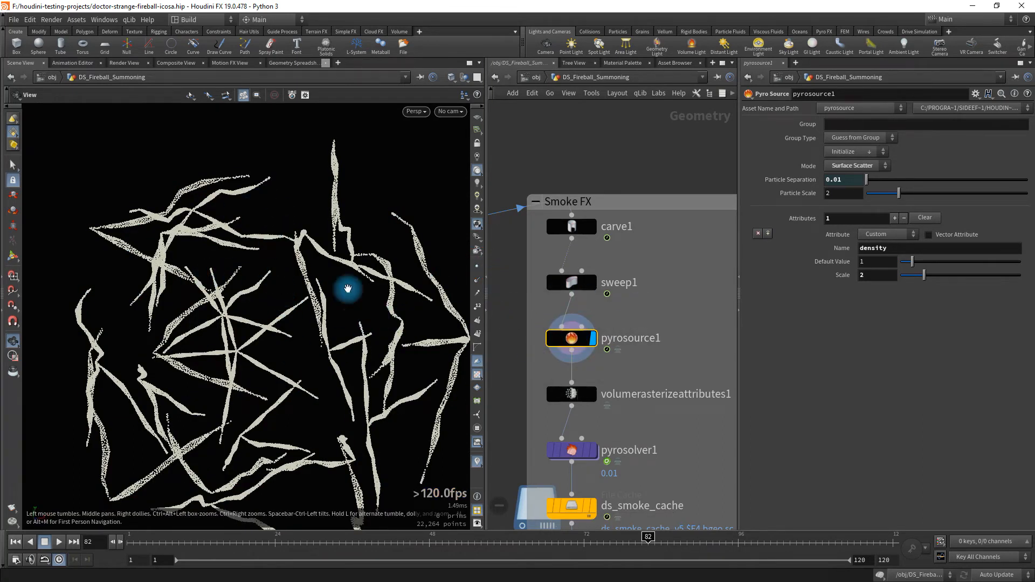
pyautogui.moveTo(224, 296)
pyautogui.mouseDown()
pyautogui.moveTo(230, 314)
pyautogui.moveTo(207, 306)
pyautogui.mouseUp()
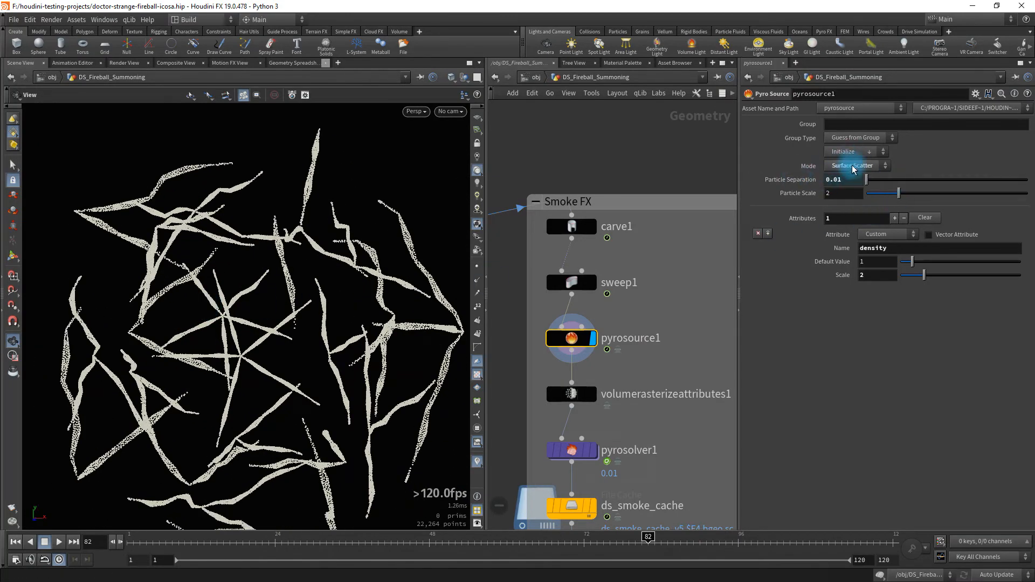
# Step: Show the expression behind pyrosource1's Particle Separation and switch back to its evaluated value
pyautogui.click(791, 185)
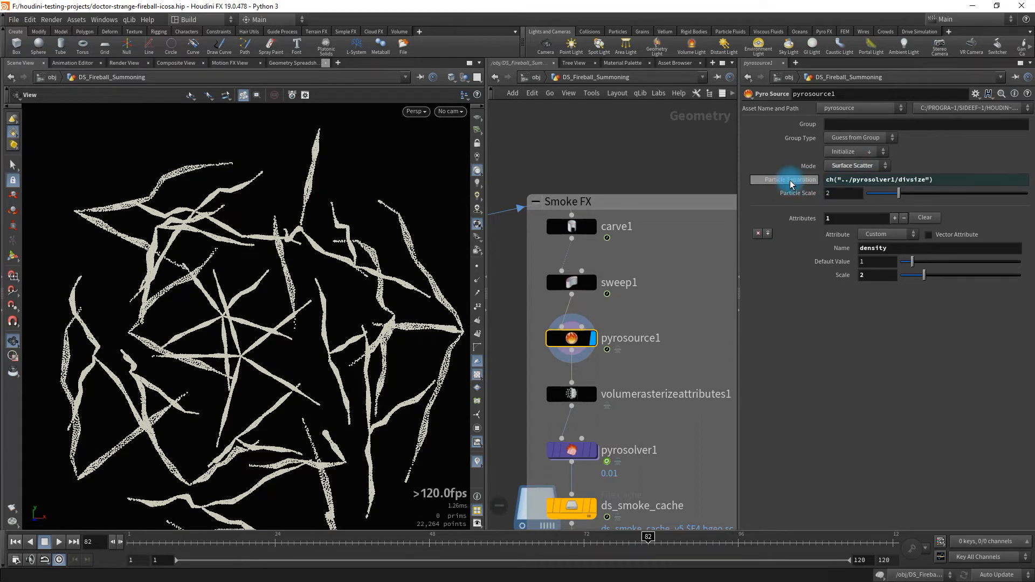
pyautogui.click(792, 184)
pyautogui.click(803, 184)
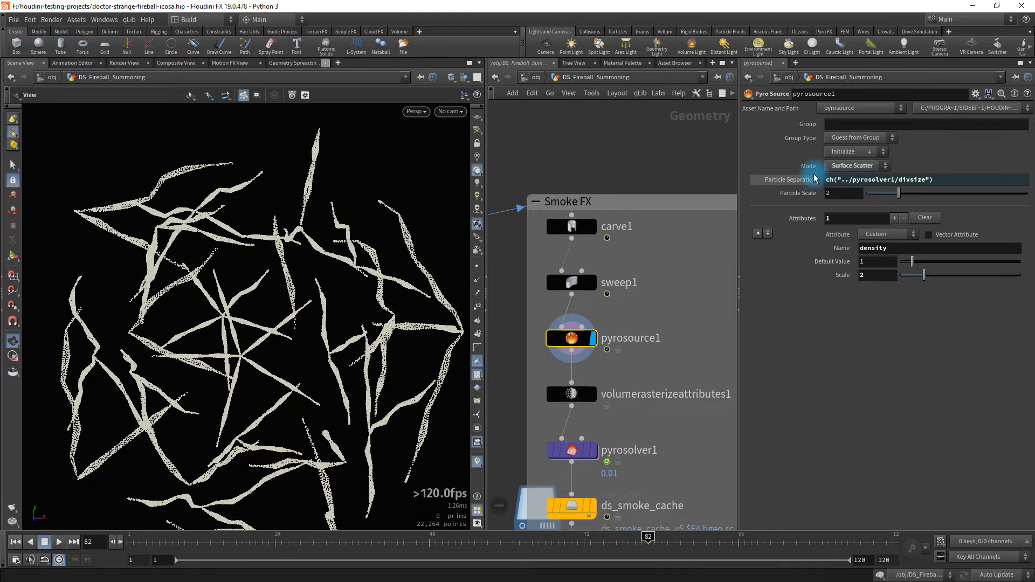
pyautogui.click(814, 179)
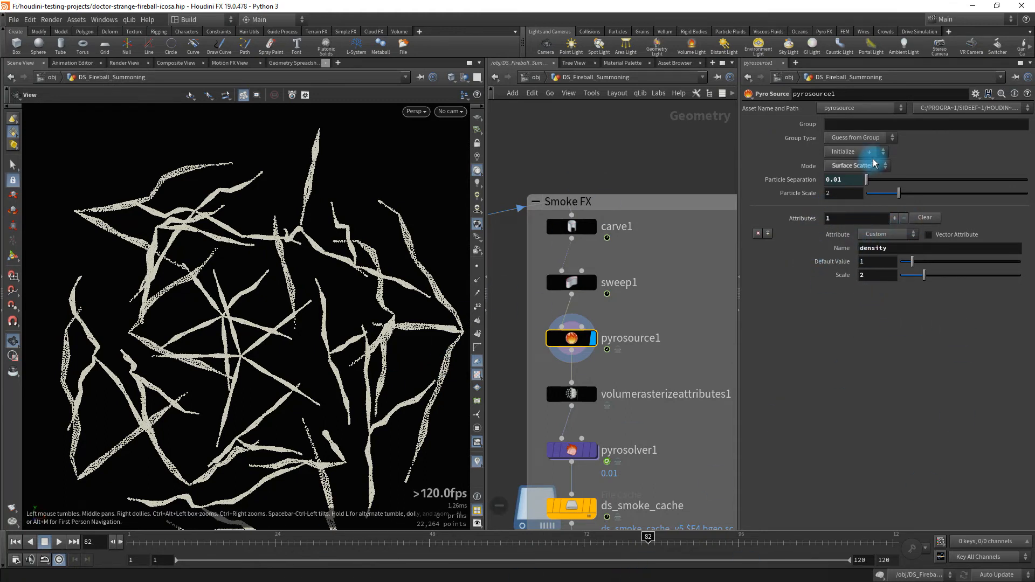
# Step: Look up the copy and paste reference options for pyrosource1's Particle Scale and Particle Separation without applying any
pyautogui.rightClick(841, 197)
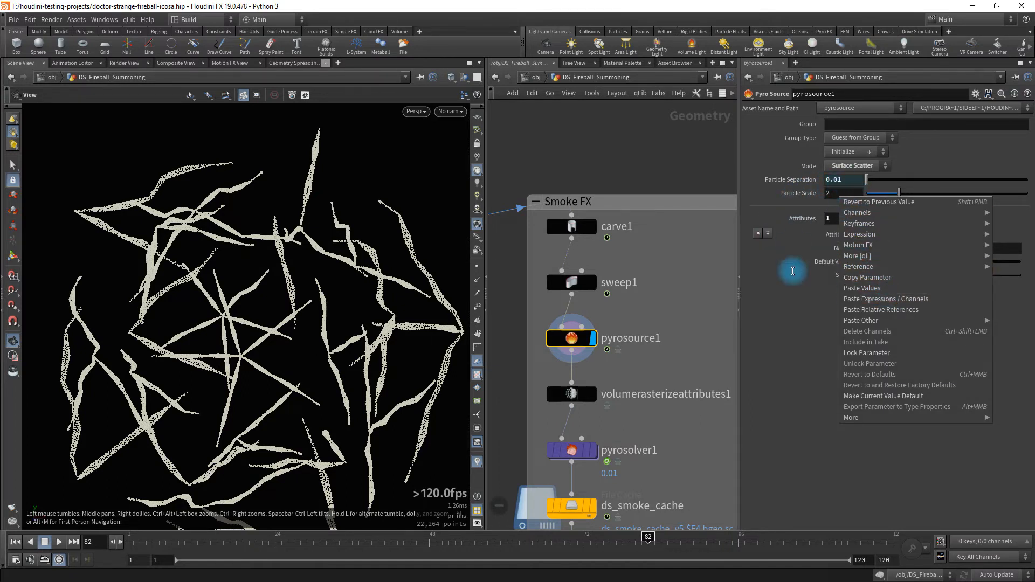
pyautogui.click(791, 310)
pyautogui.rightClick(846, 180)
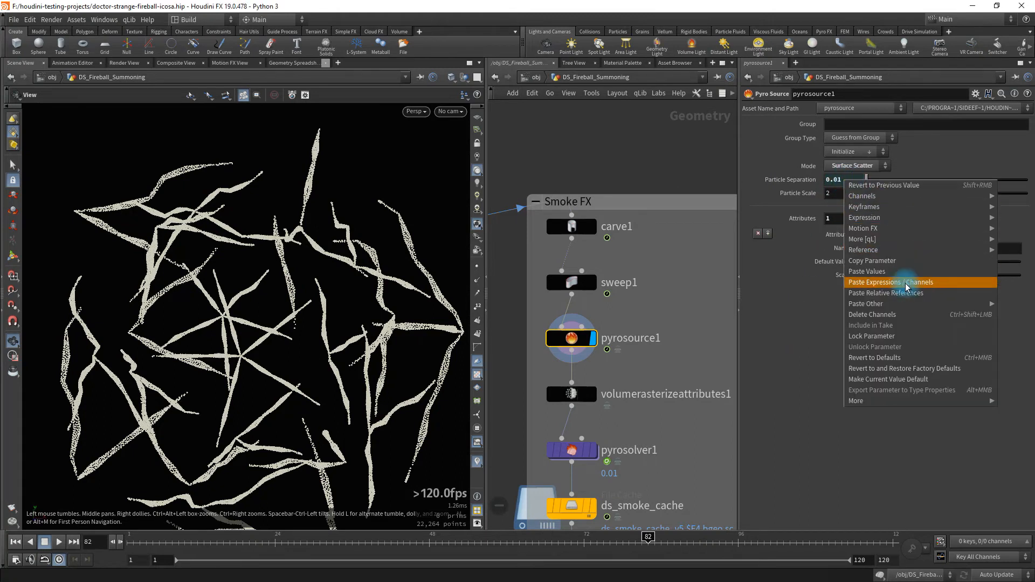
pyautogui.click(802, 361)
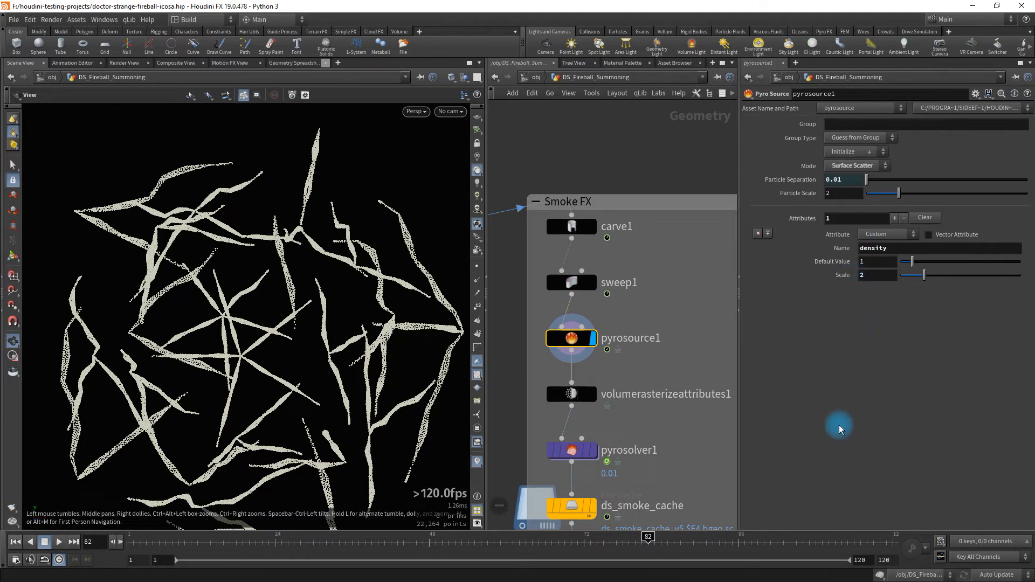
# Step: Display and select volumerasterizeattributes1 to inspect the rasterized density volume
pyautogui.moveTo(687, 412); pyautogui.dragTo(661, 370, button='middle')
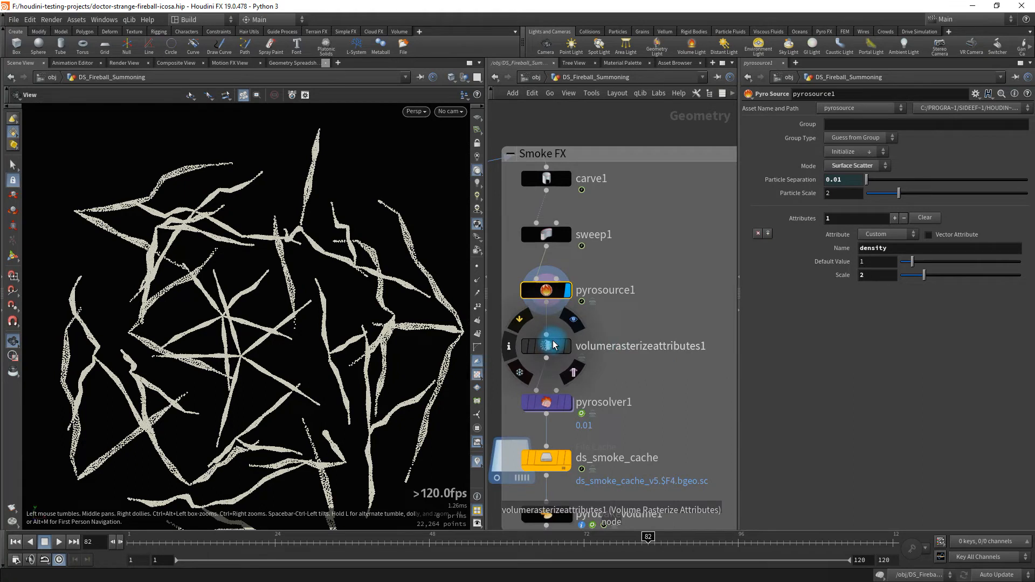
pyautogui.click(573, 319)
pyautogui.click(547, 346)
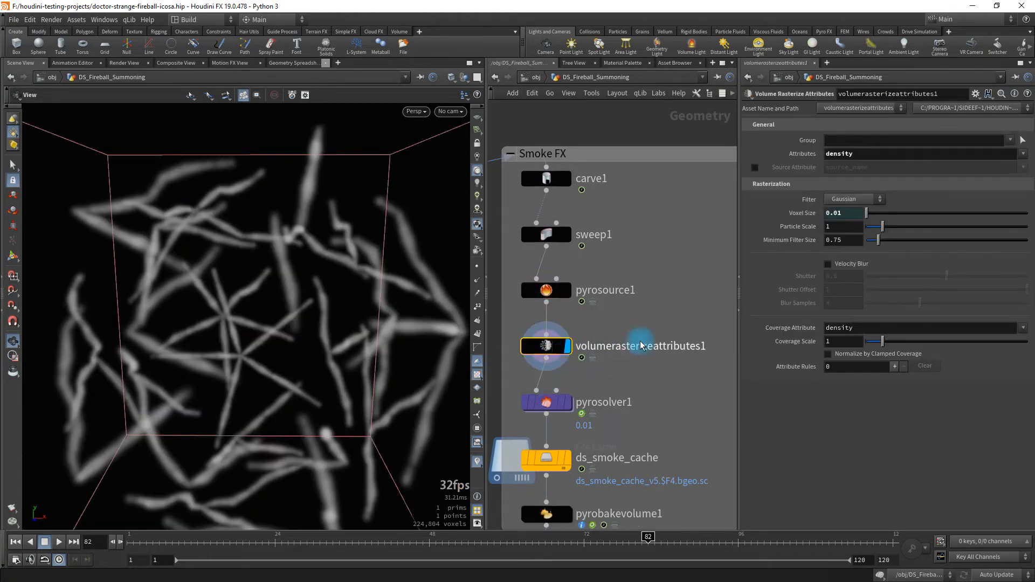
# Step: Show the expression behind volumerasterizeattributes1's Voxel Size and switch back to its evaluated value
pyautogui.rightClick(813, 213)
pyautogui.click(841, 222)
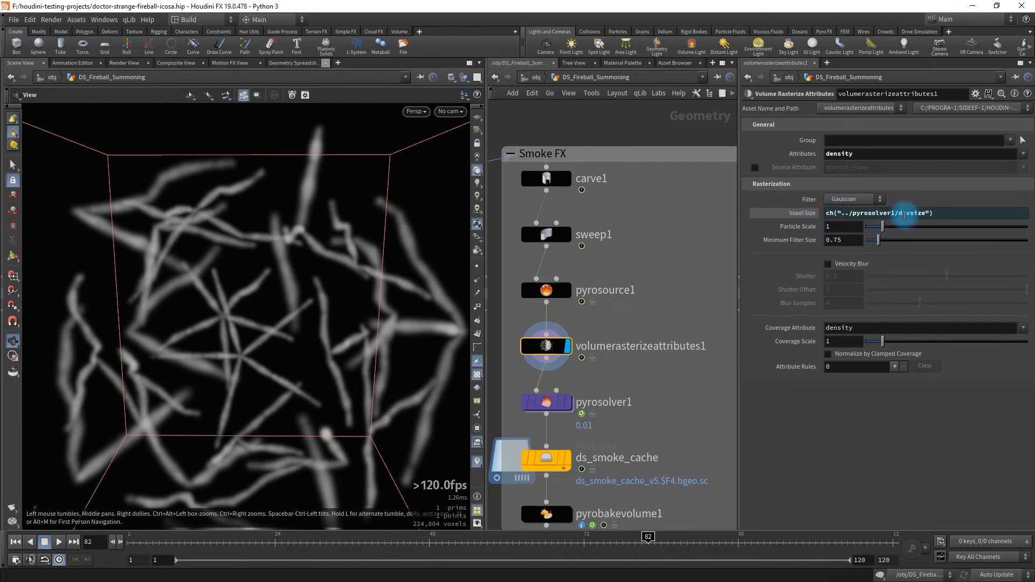
pyautogui.moveTo(547, 413)
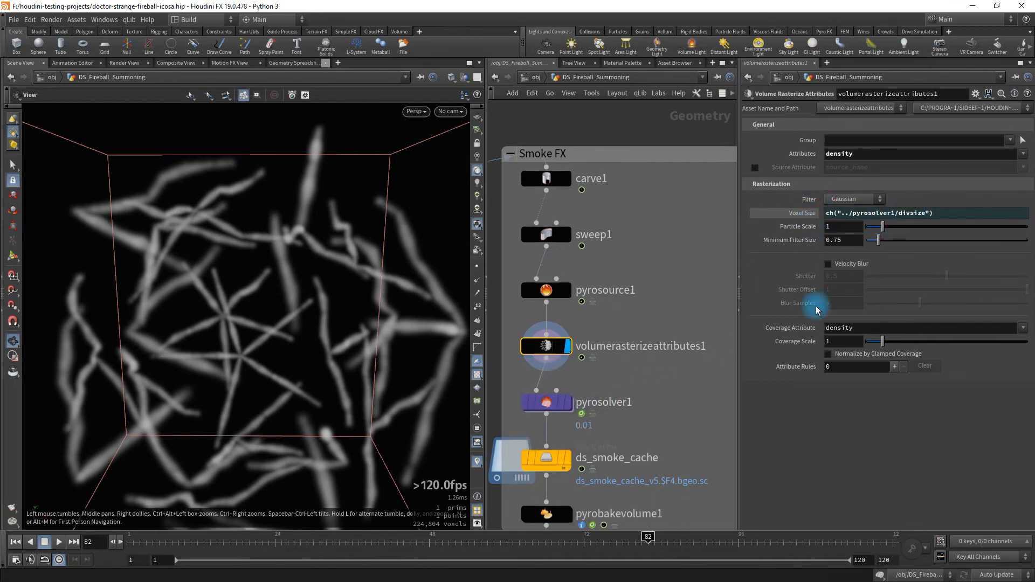
pyautogui.click(799, 215)
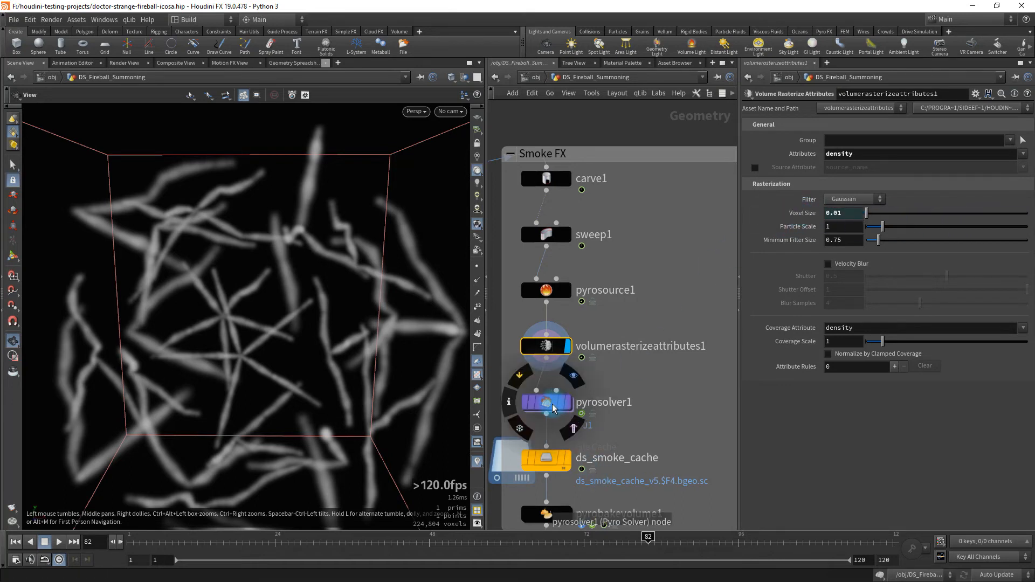
# Step: Display and select pyrosolver1, cancel its cook and return to the first frame
pyautogui.click(554, 408)
pyautogui.click(574, 372)
pyautogui.press('Escape')
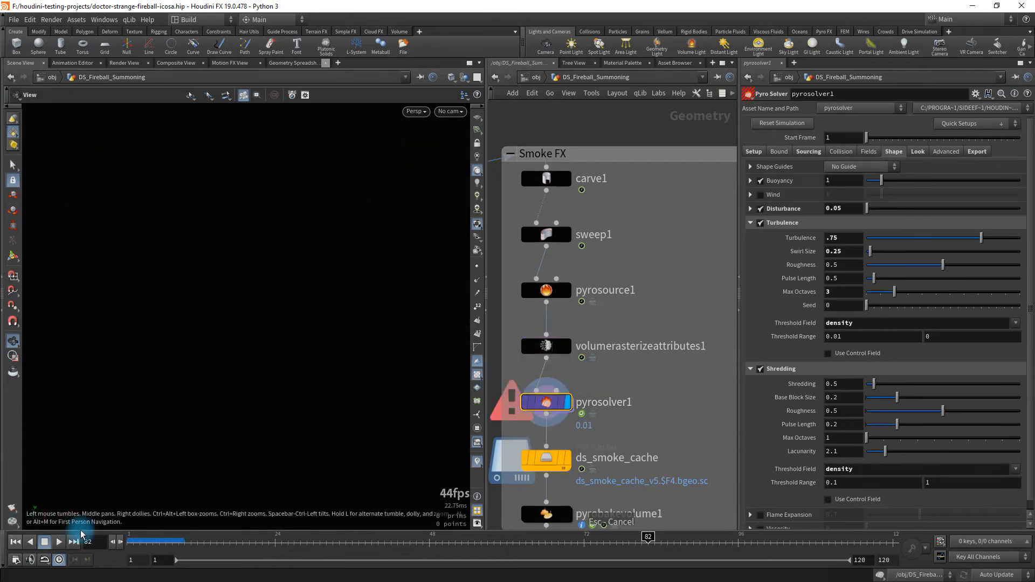
pyautogui.click(15, 542)
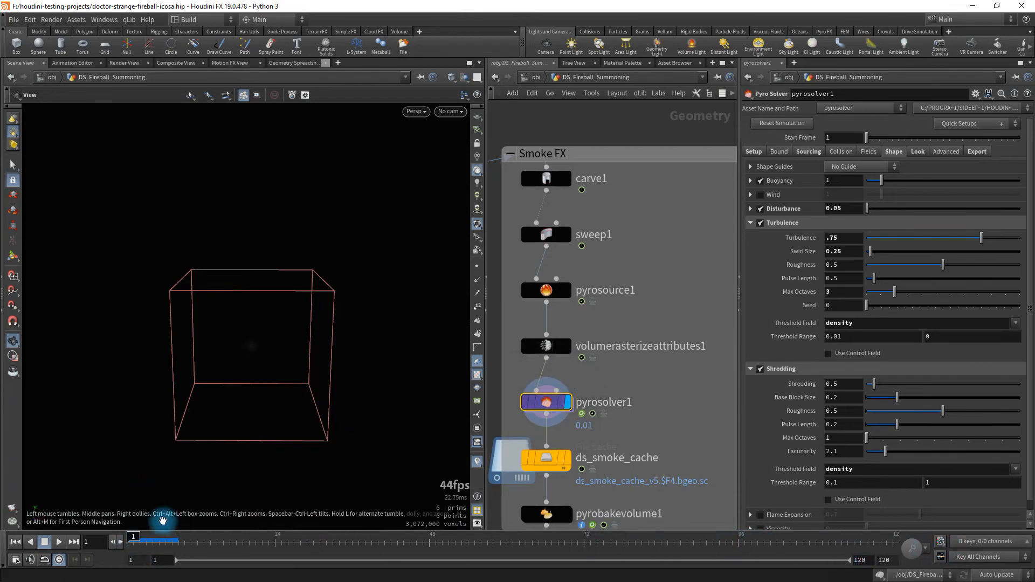
# Step: Try to cook the pyro simulation at frame 104, cancel it and return to the first frame
pyautogui.click(791, 536)
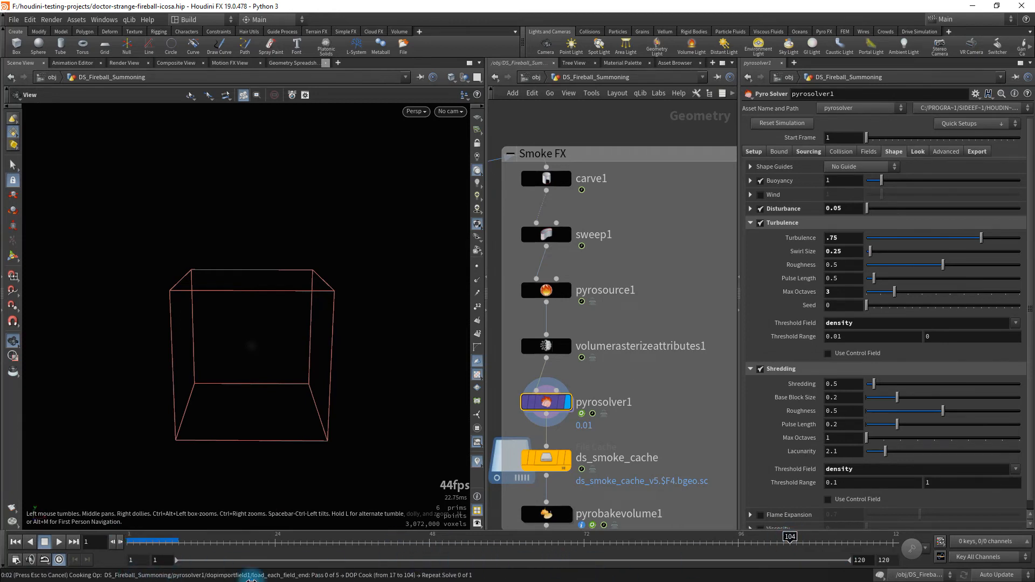
pyautogui.press('Escape')
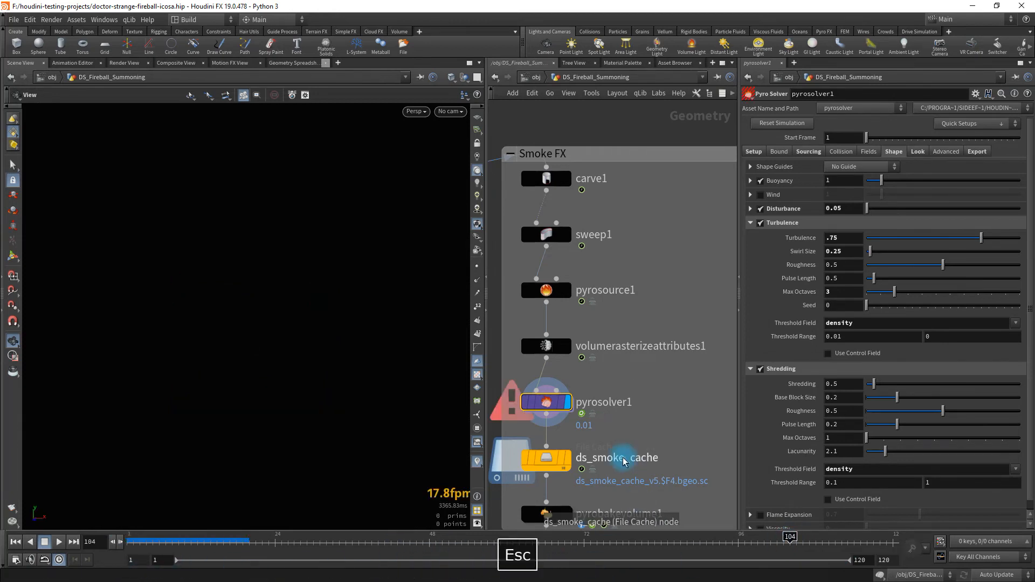
pyautogui.click(16, 542)
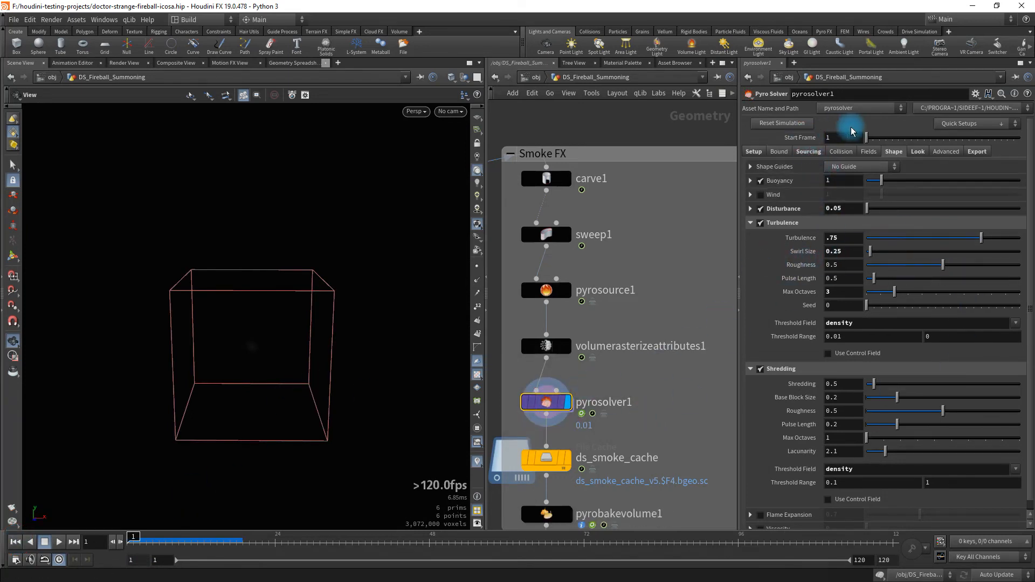
# Step: Compare pyrosolver1's Voxel Size with volumerasterizeattributes1's Voxel Size and pyrosource1's Particle Separation, and review the solver's Setup parameters
pyautogui.click(753, 152)
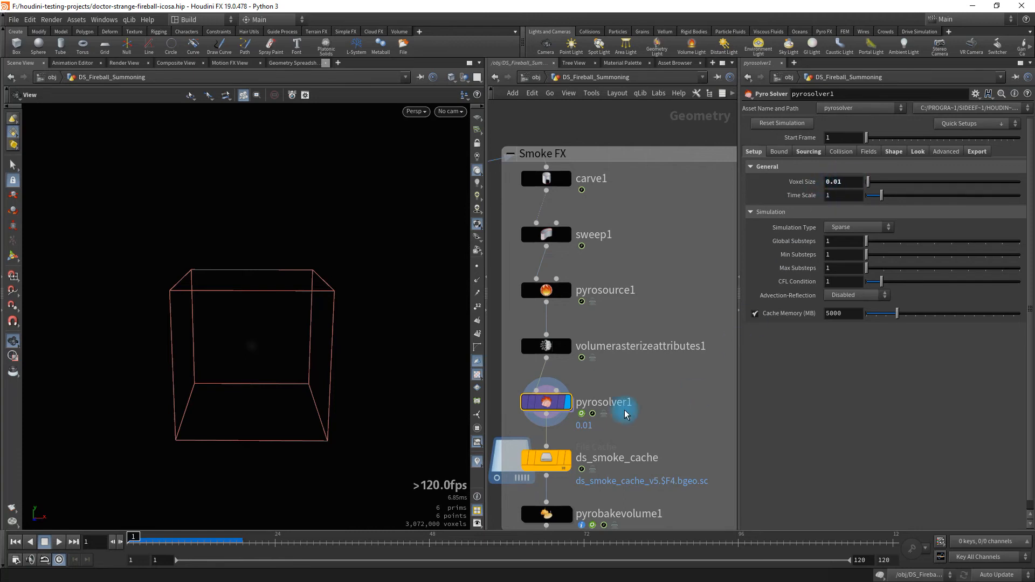
pyautogui.click(550, 345)
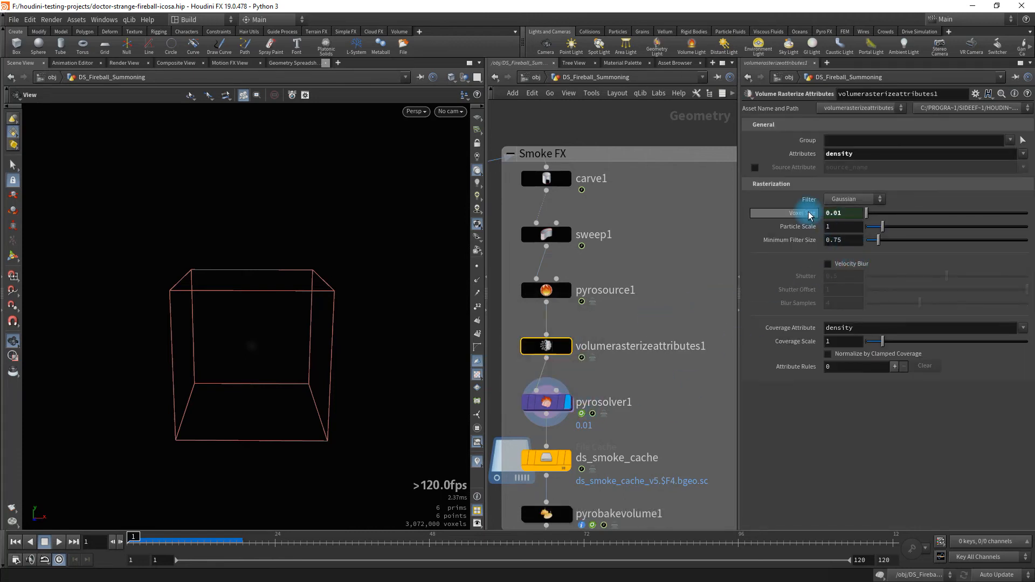
pyautogui.click(549, 292)
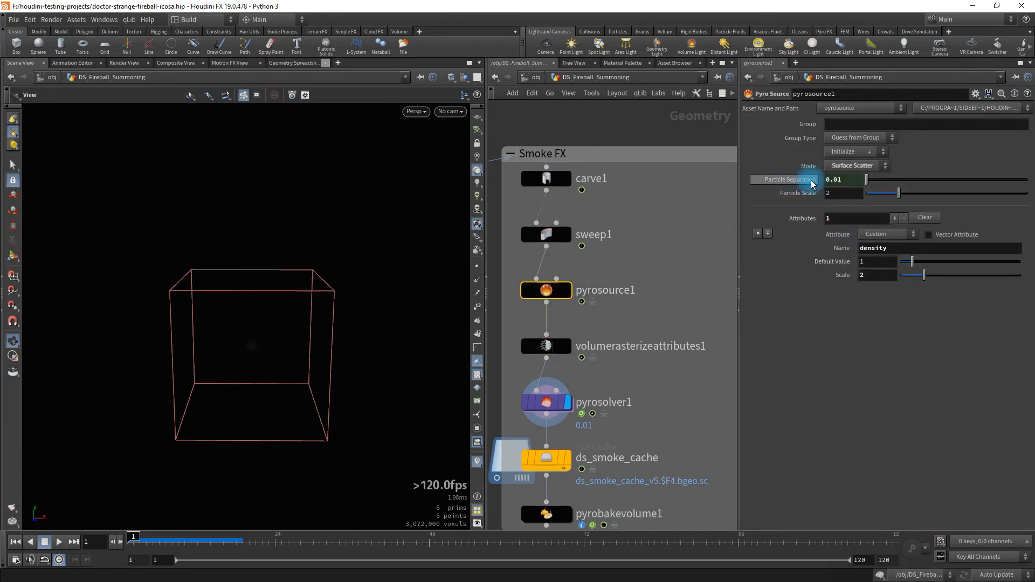
pyautogui.click(546, 399)
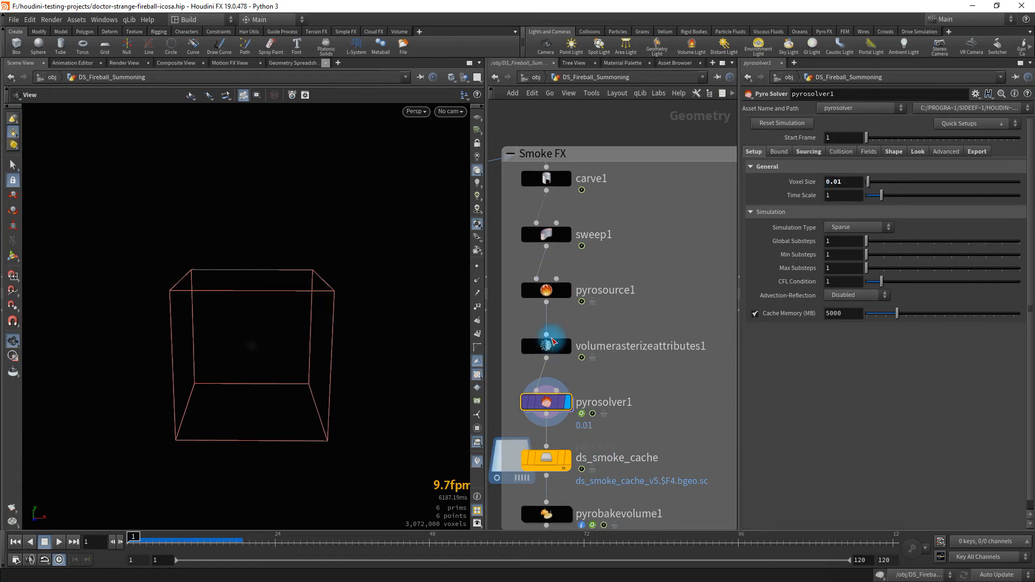
pyautogui.click(785, 284)
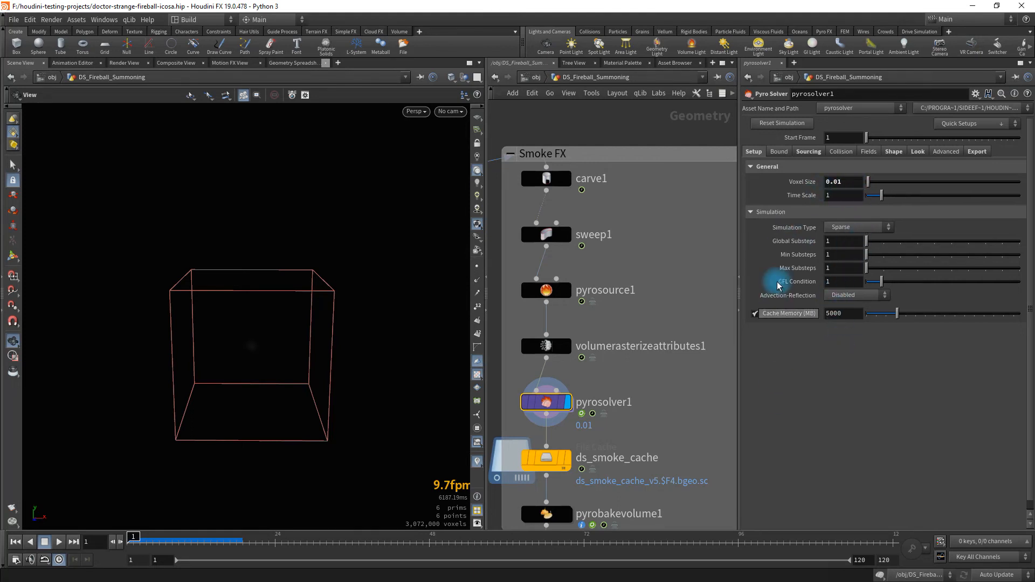
# Step: Examine pyrosolver1's source and target density fields and Source Scale, and compare them with the density Scale on pyrosource1
pyautogui.click(804, 154)
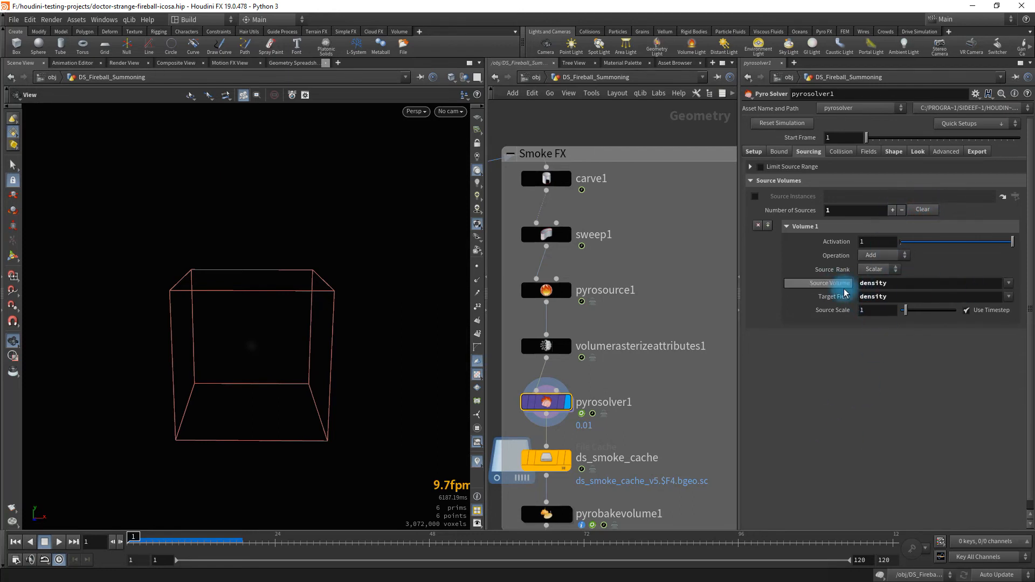
pyautogui.click(1010, 284)
pyautogui.click(1010, 293)
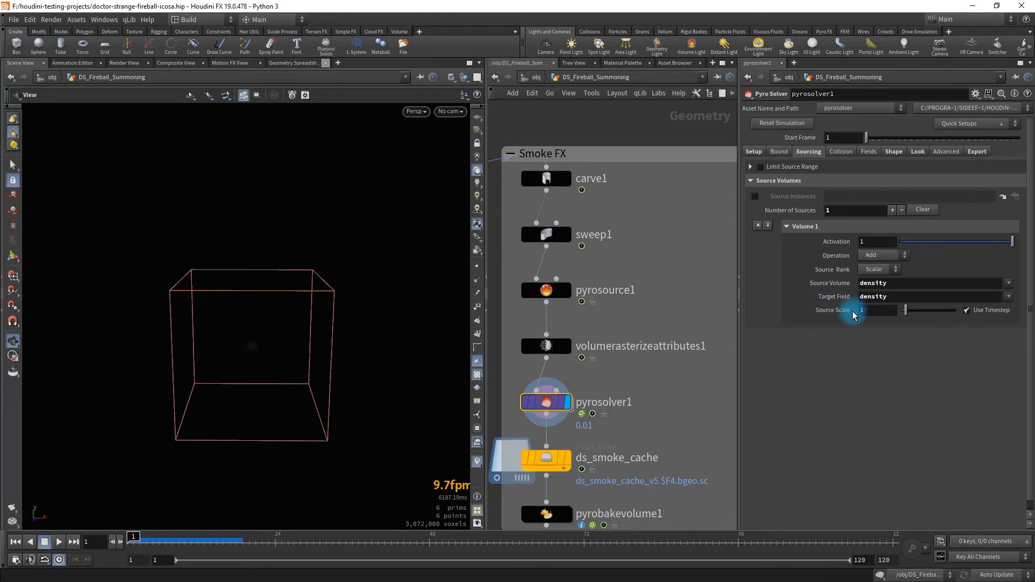
pyautogui.moveTo(625, 411)
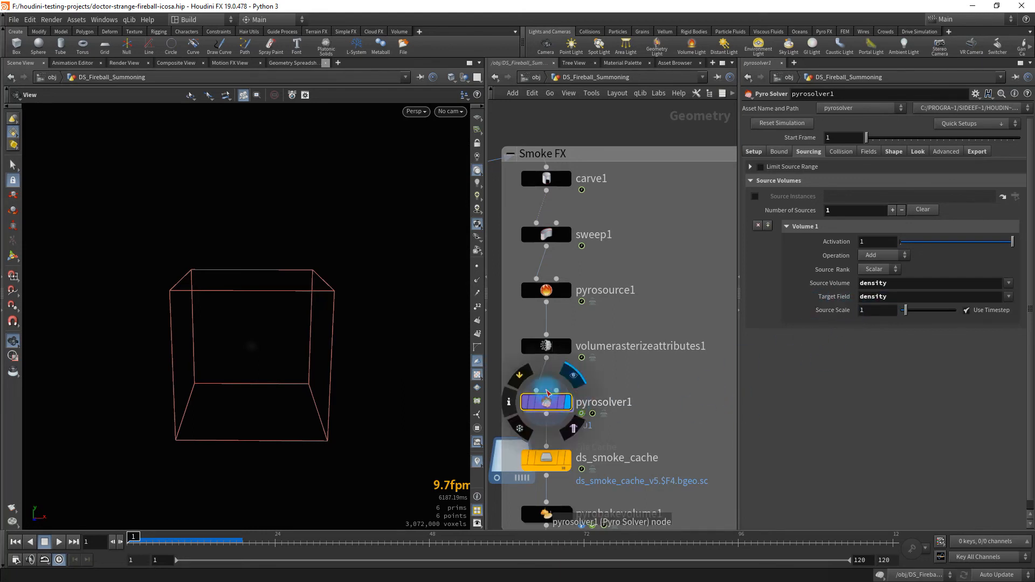
pyautogui.click(545, 294)
pyautogui.click(861, 276)
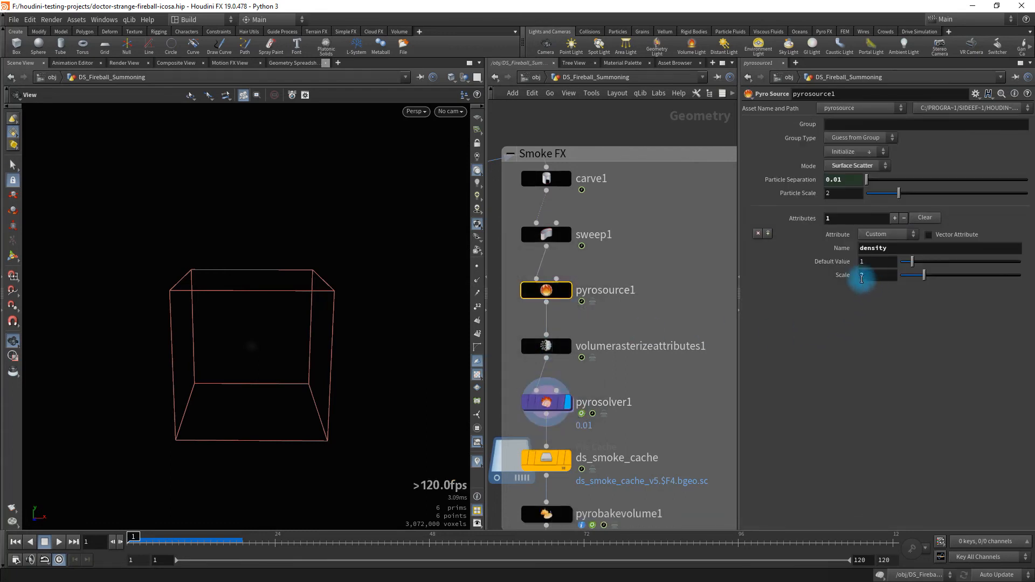
pyautogui.click(542, 402)
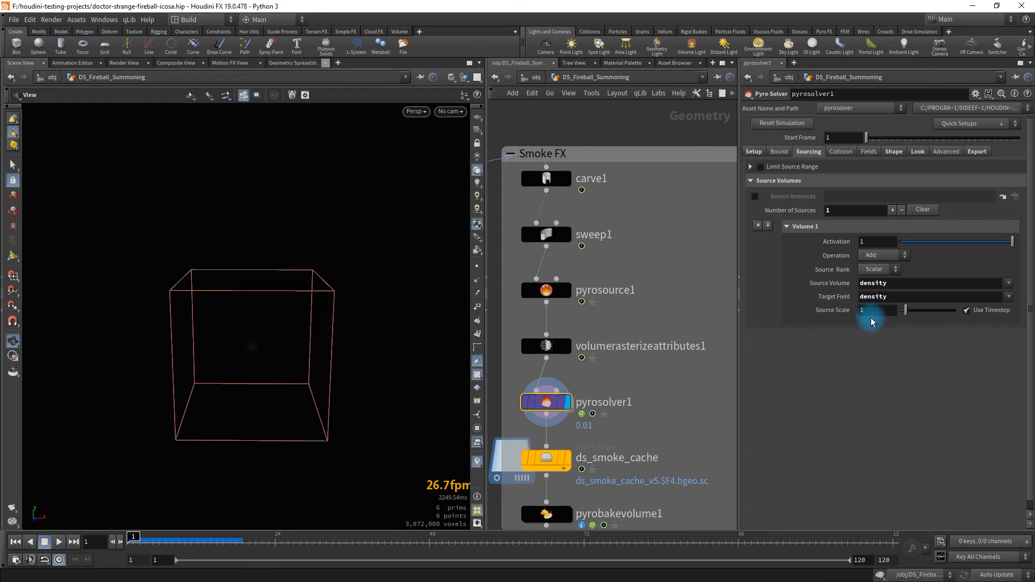
# Step: Review pyrosolver1's Collision and Fields parameters and the detailed Buoyancy settings under Shape
pyautogui.click(844, 152)
pyautogui.click(869, 152)
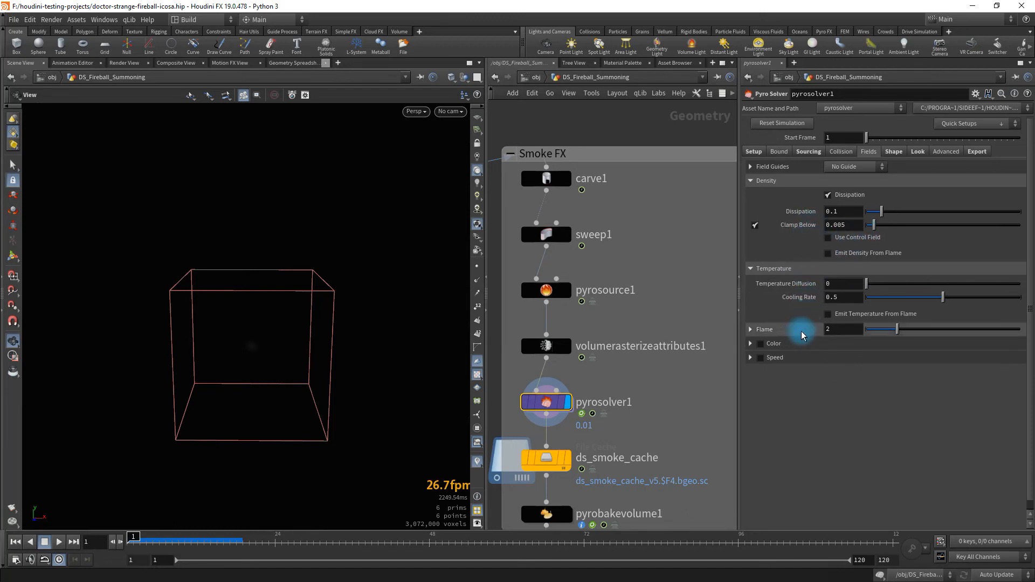
pyautogui.click(893, 152)
pyautogui.click(751, 183)
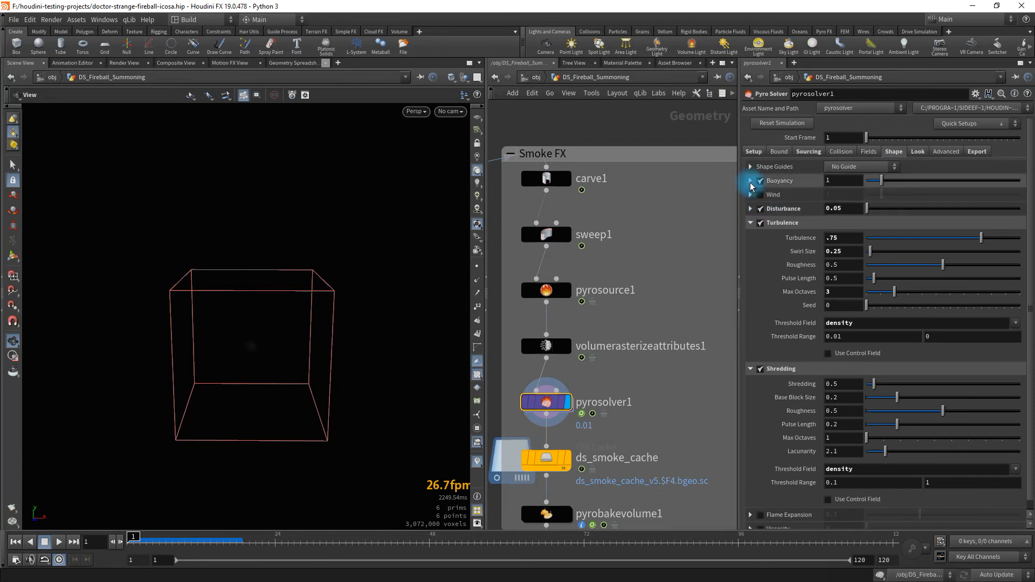
pyautogui.click(751, 182)
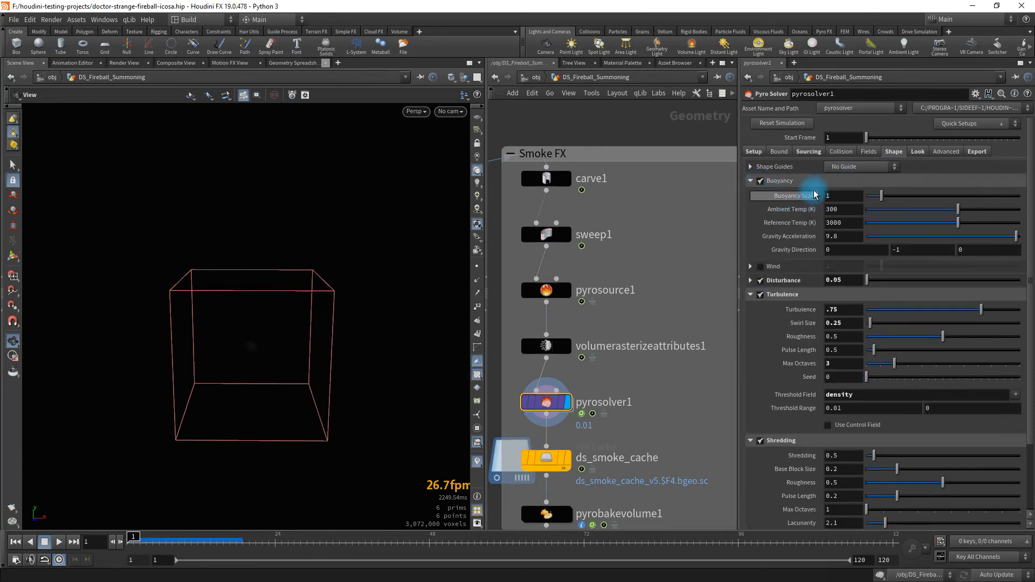
pyautogui.click(751, 182)
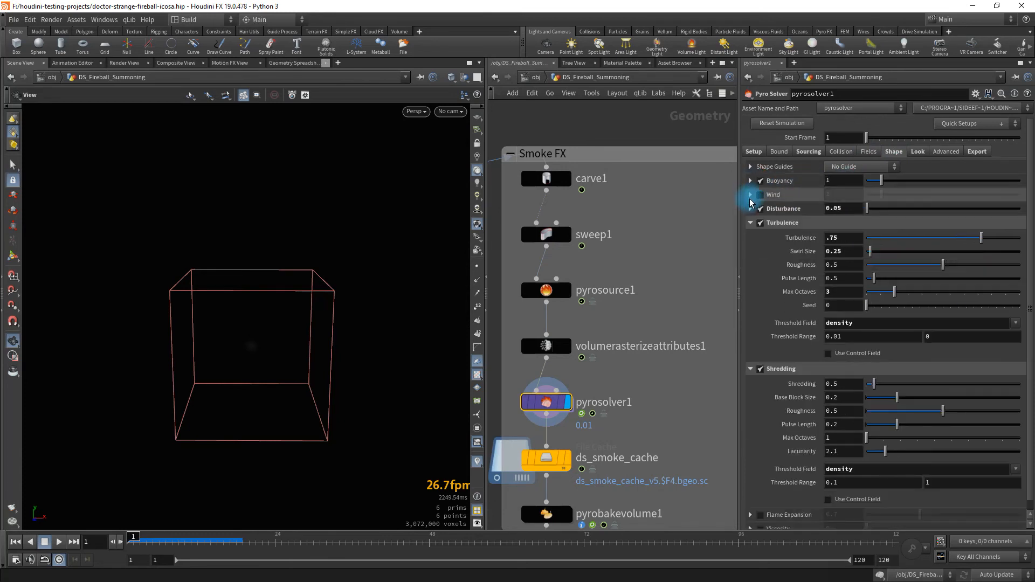
# Step: Expand pyrosolver1's Disturbance settings, check the available modes and keep Mode on Continuous
pyautogui.click(750, 210)
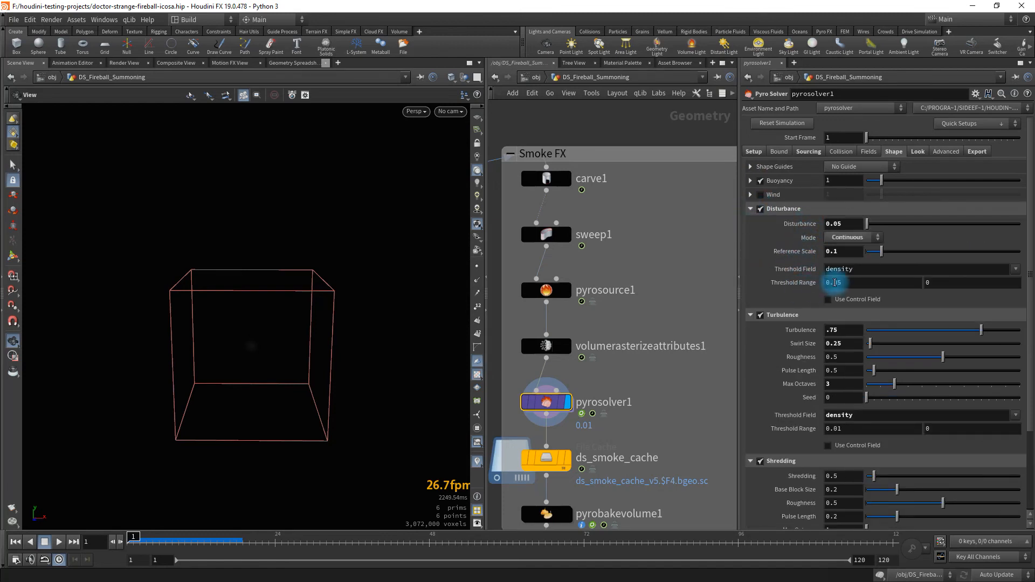
pyautogui.doubleClick(840, 225)
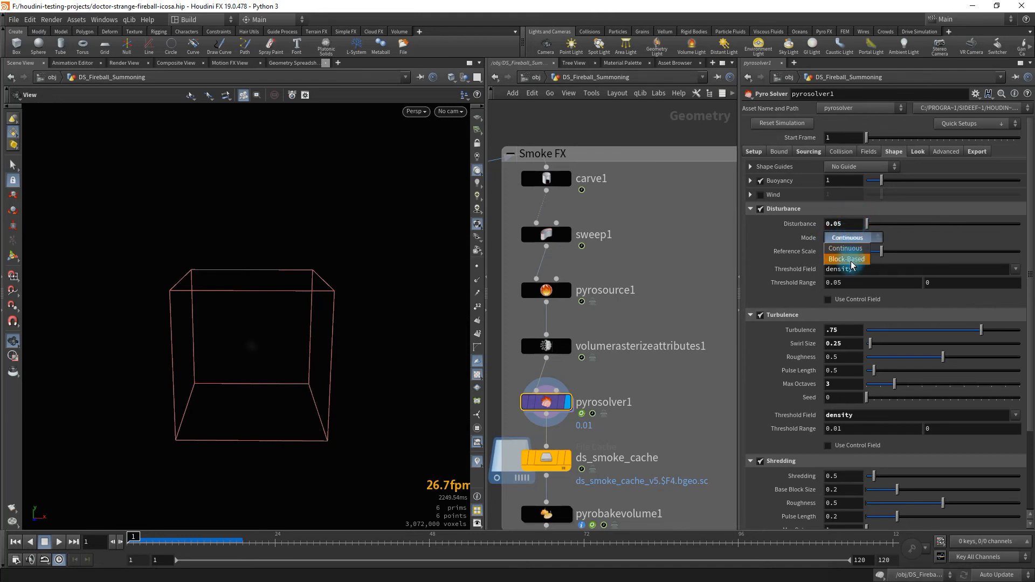
pyautogui.click(845, 248)
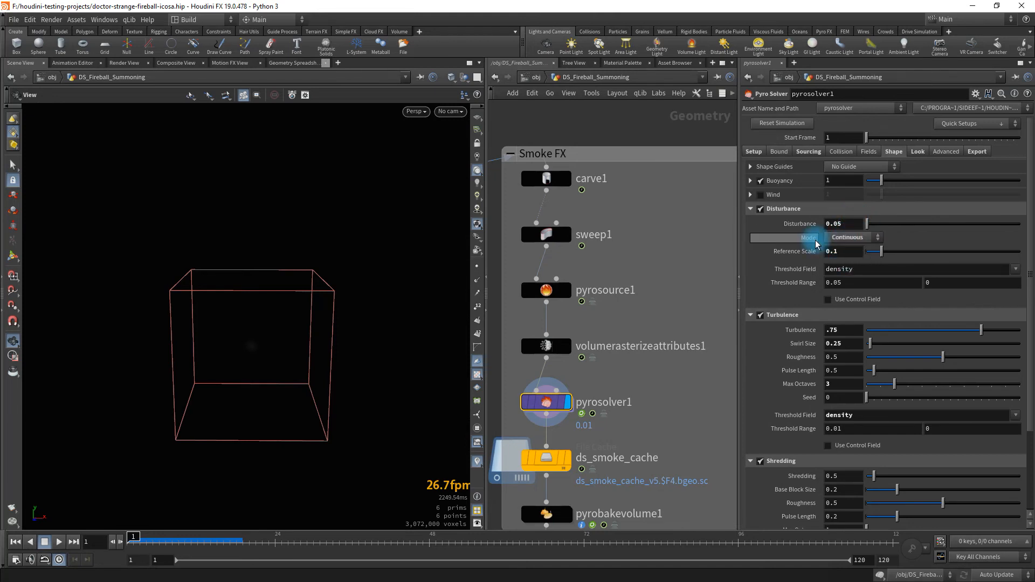
# Step: Review pyrosolver1's Disturbance, Turbulence and Shredding settings, including their threshold fields and ranges
pyautogui.moveTo(817, 243)
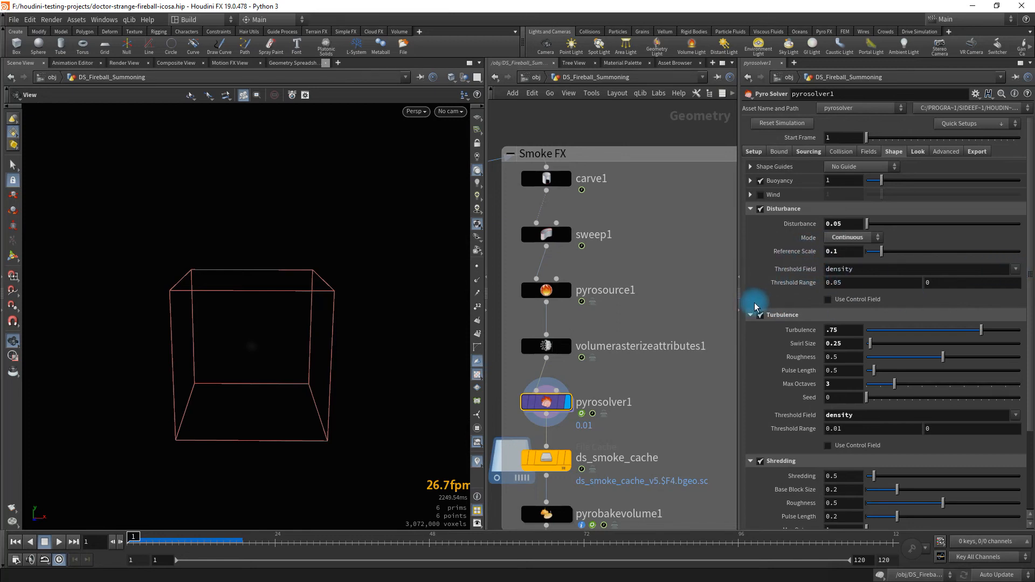
pyautogui.scroll(-2, 788, 372)
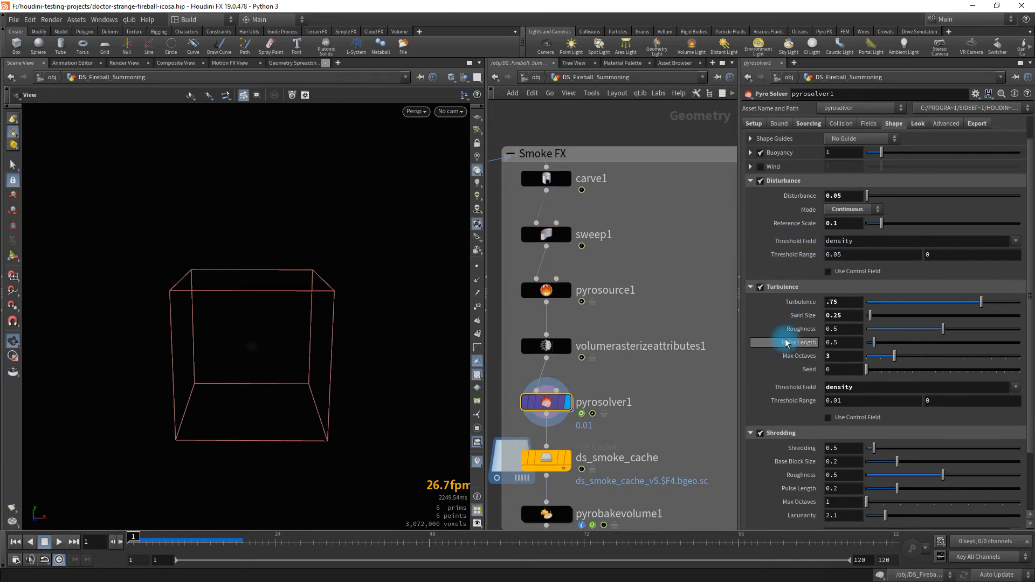
pyautogui.scroll(-3, 790, 302)
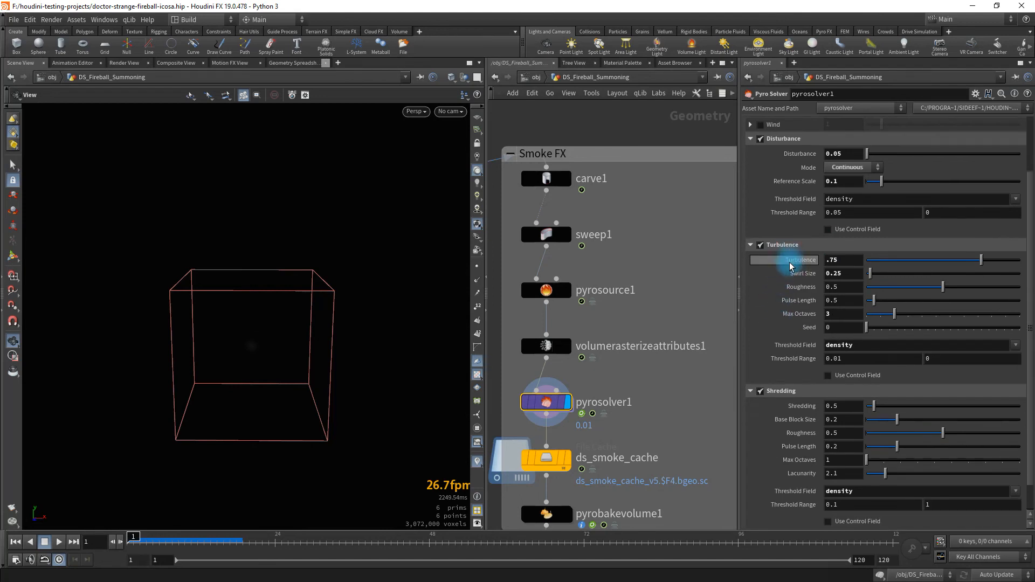
pyautogui.scroll(-2, 793, 267)
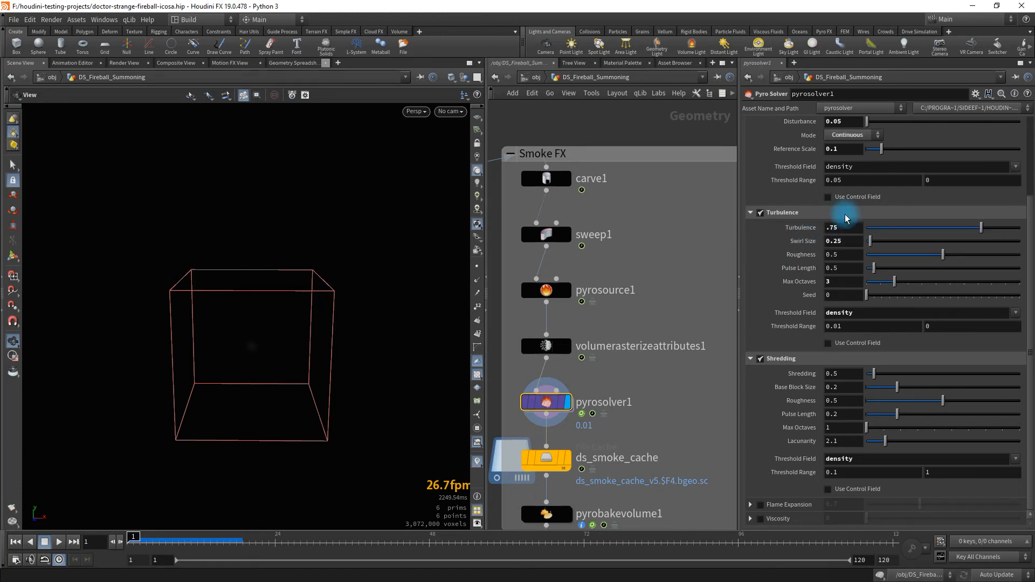
pyautogui.scroll(1, 798, 179)
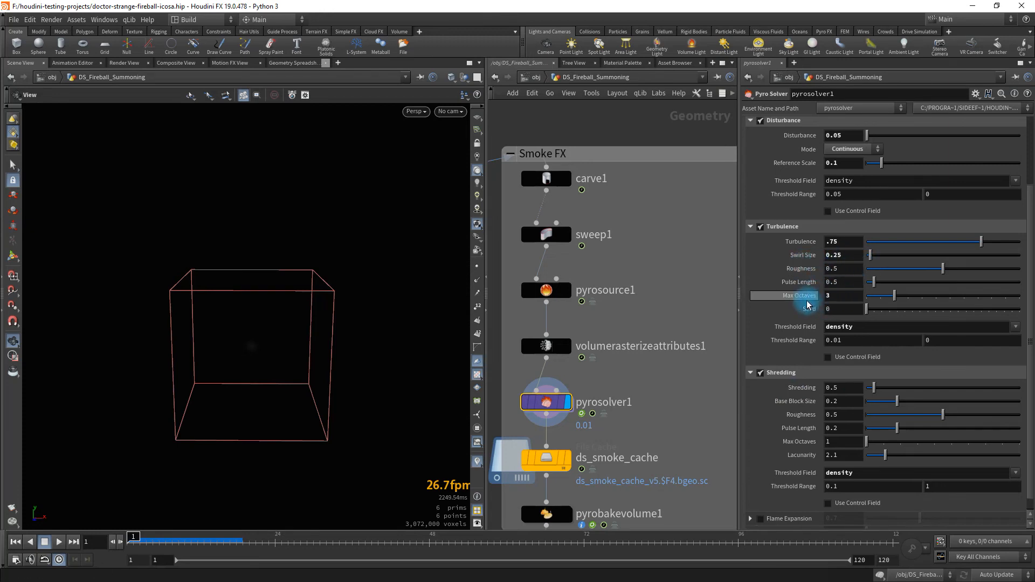
pyautogui.scroll(-1, 817, 296)
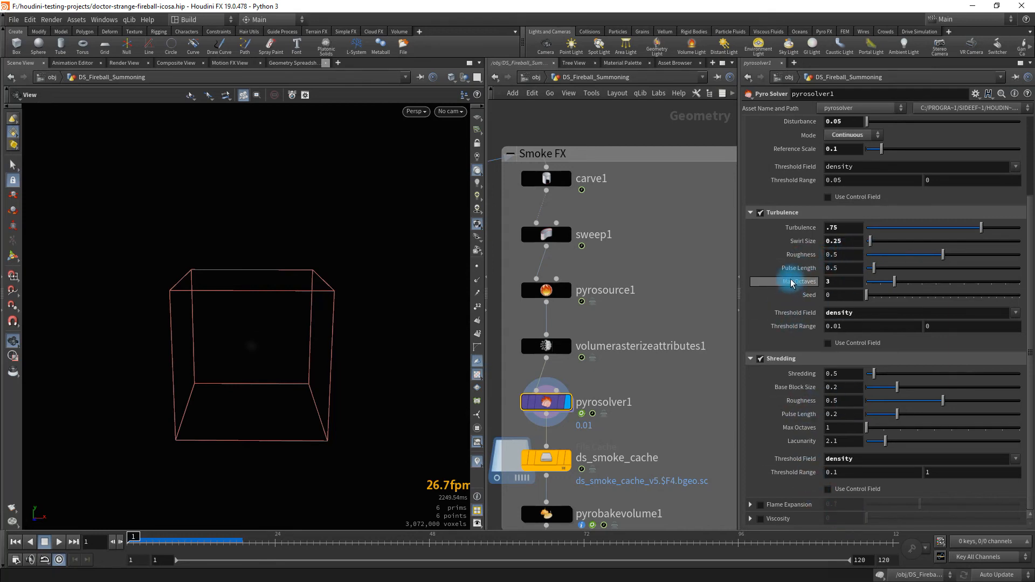
pyautogui.scroll(1, 812, 394)
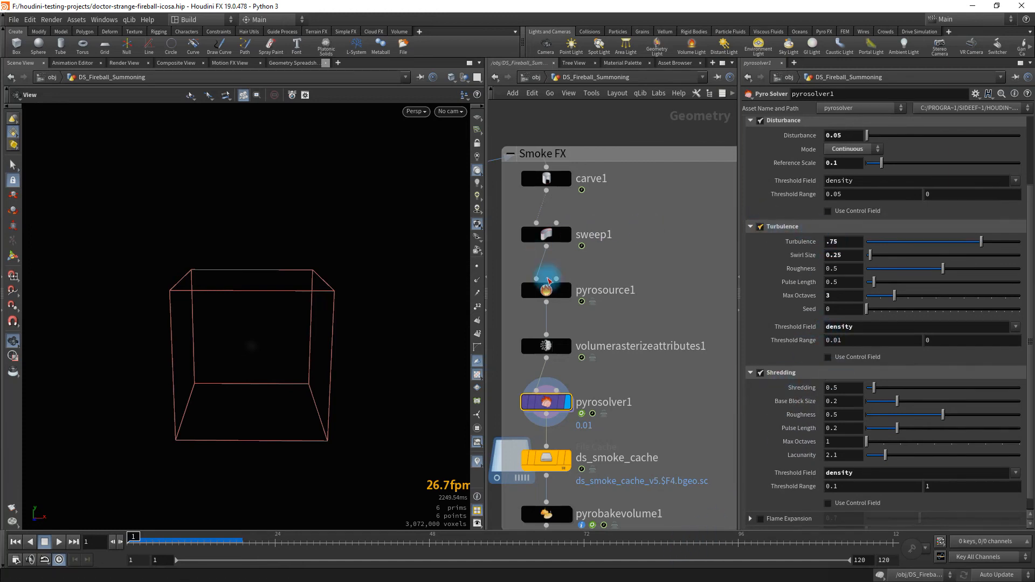
pyautogui.scroll(-1, 786, 285)
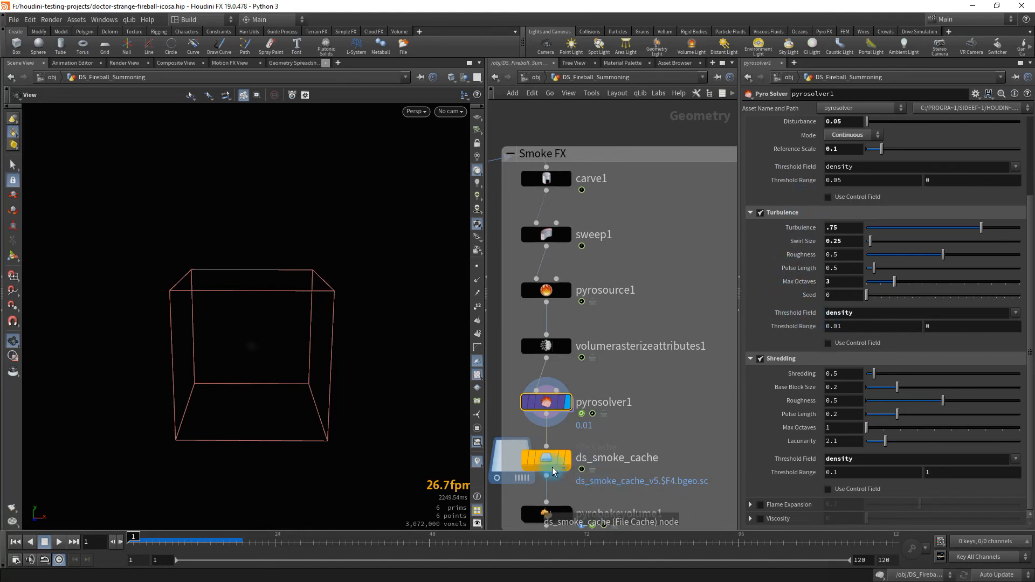
# Step: Display the ds_smoke_cache node and open its file cache settings
pyautogui.moveTo(655, 434); pyautogui.dragTo(713, 356, button='middle')
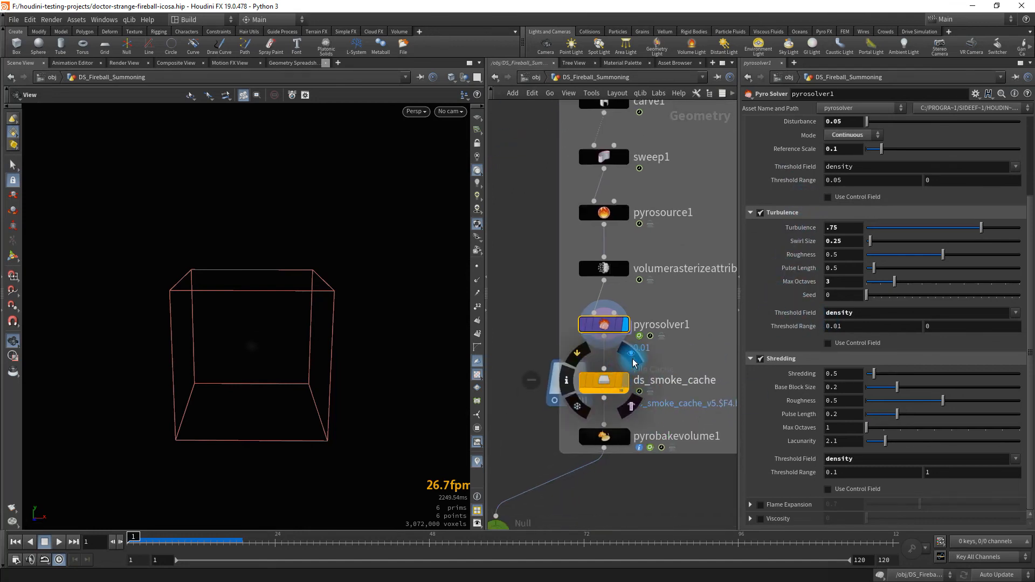
pyautogui.click(633, 360)
pyautogui.click(611, 383)
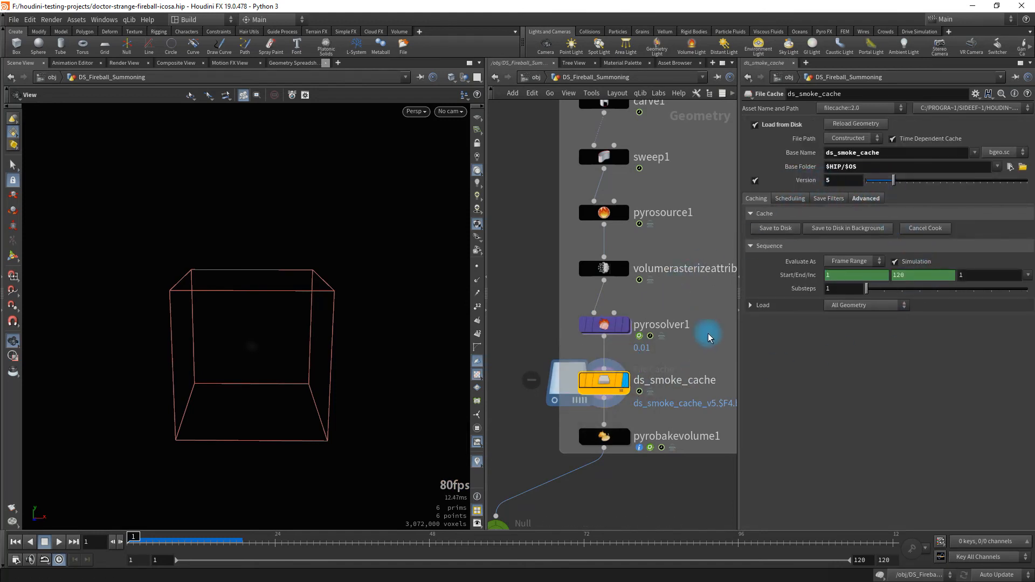
pyautogui.moveTo(702, 350); pyautogui.dragTo(686, 345, button='middle')
pyautogui.scroll(-4, 665, 365)
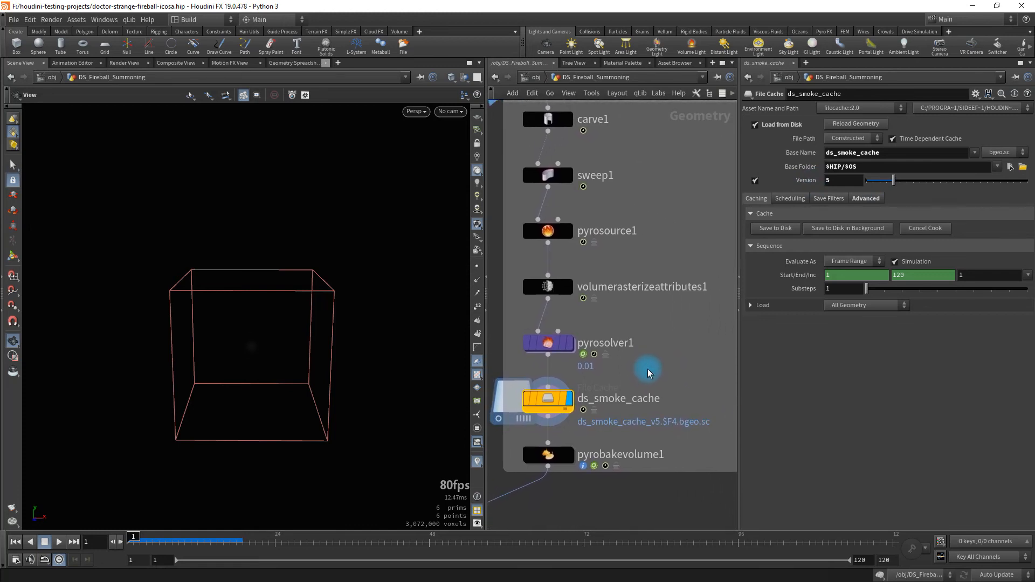
pyautogui.scroll(3, 650, 368)
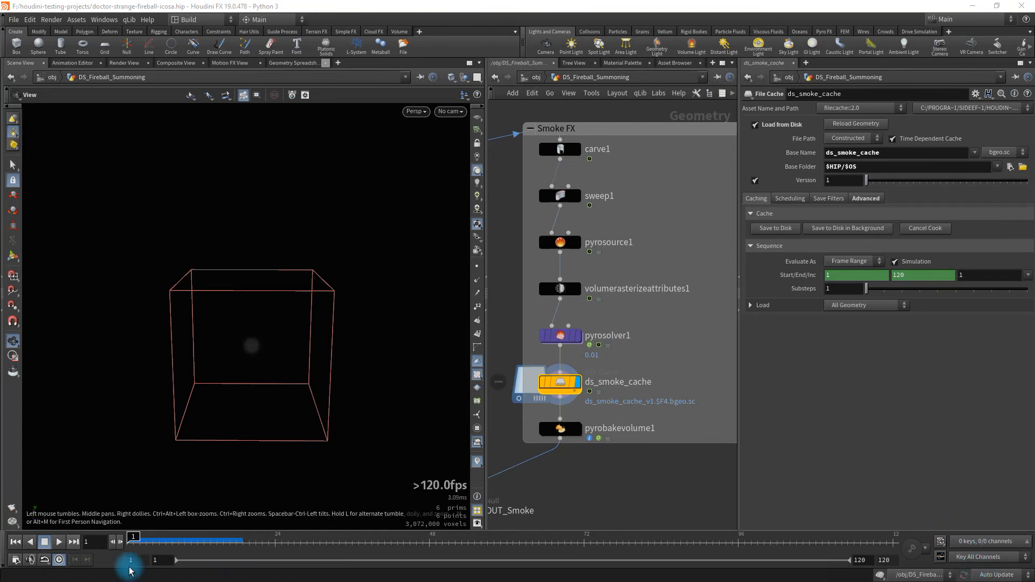
# Step: Preview the version 1 smoke cache at frame 51 and display the BG object behind it from the object level
pyautogui.moveTo(250, 548); pyautogui.dragTo(320, 544)
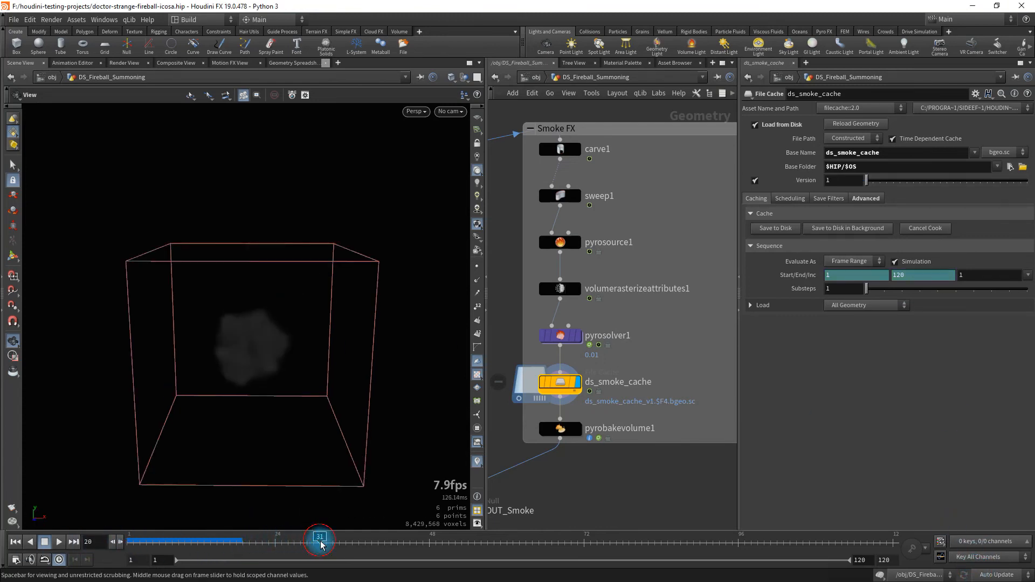
pyautogui.click(450, 540)
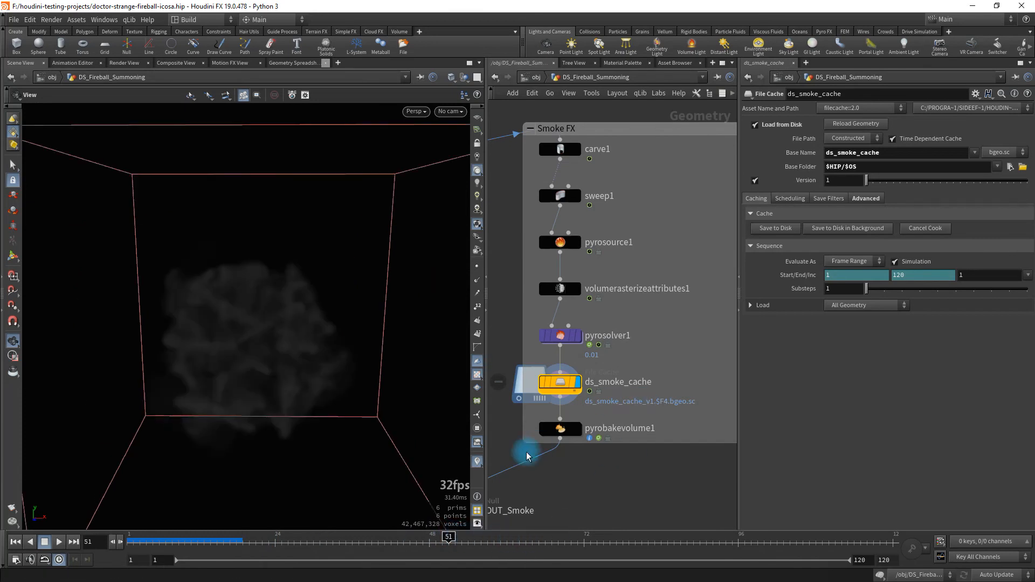
pyautogui.press('u')
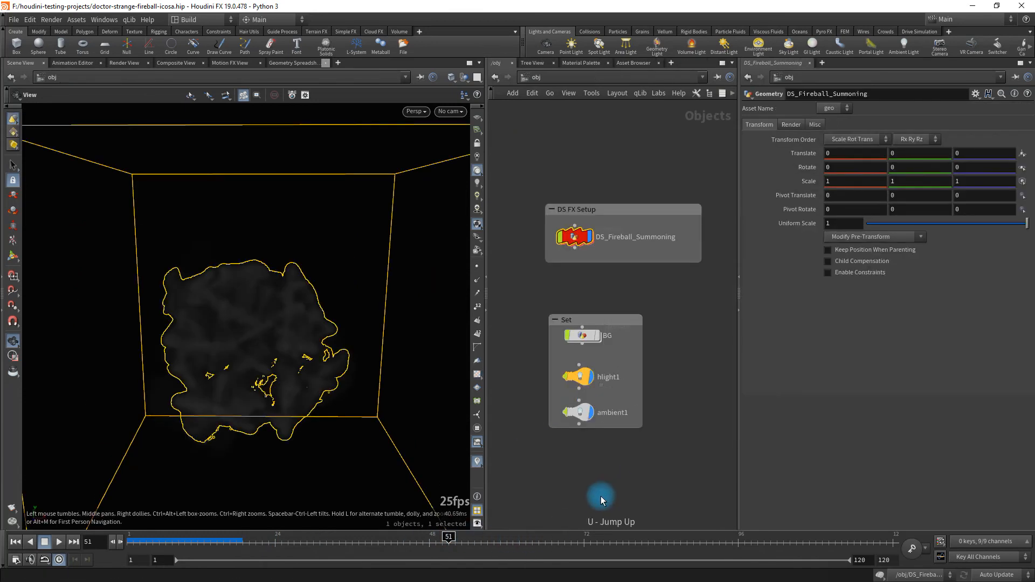
pyautogui.click(607, 322)
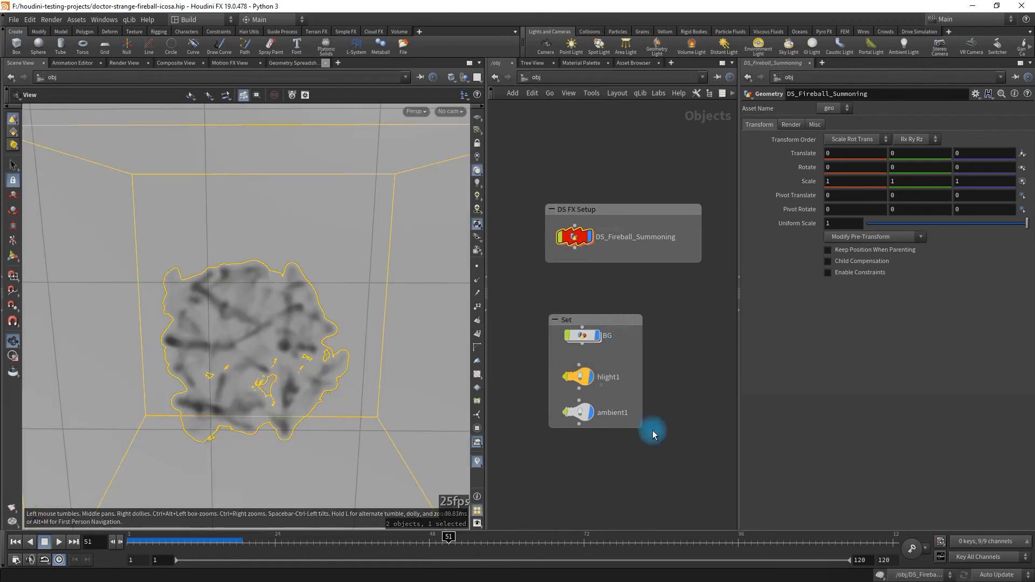
pyautogui.press('i')
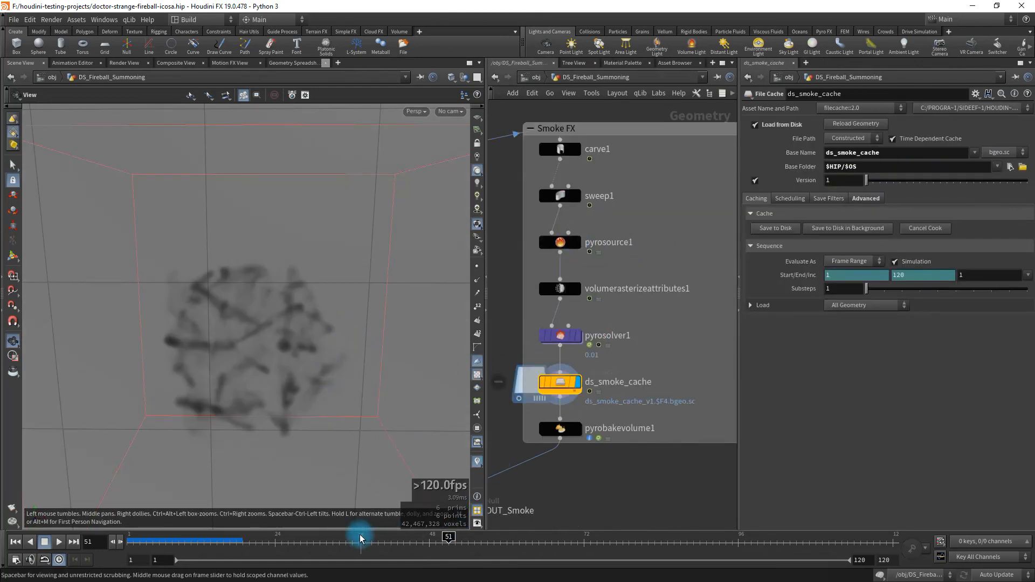
# Step: Set ds_smoke_cache to version 5 and view the smoke at frames 75 and 96
pyautogui.click(604, 541)
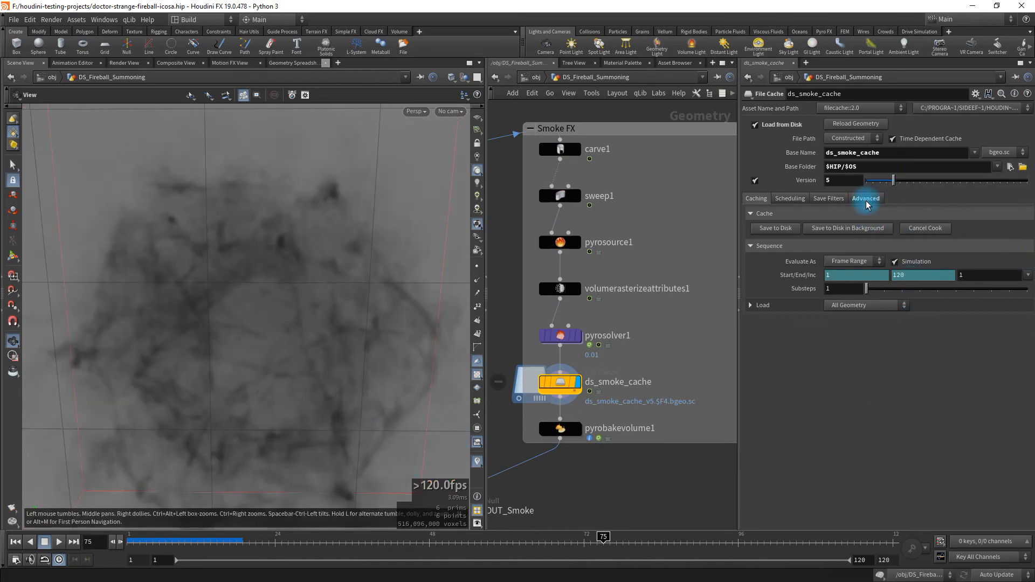
pyautogui.click(735, 536)
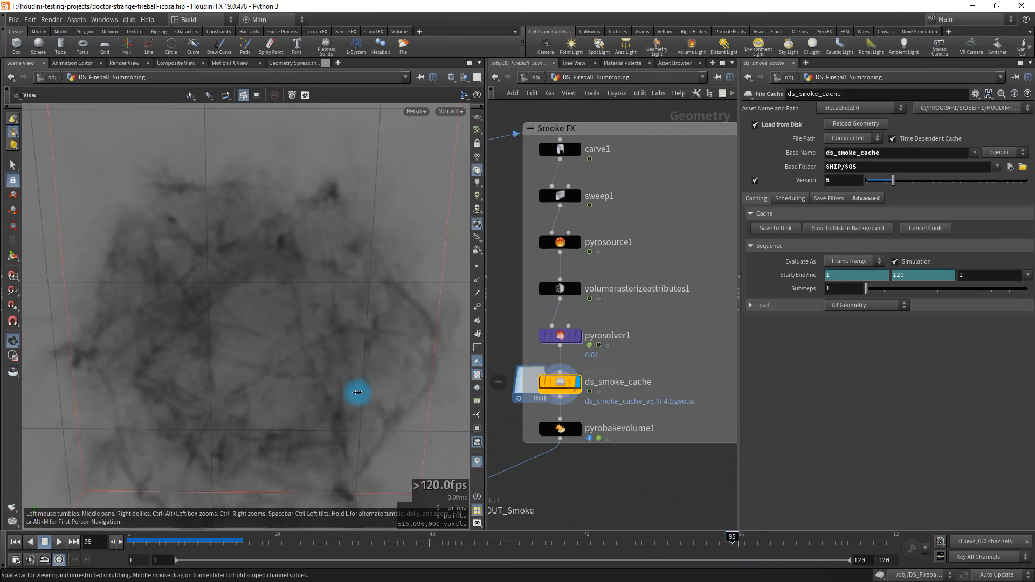
pyautogui.press('Right')
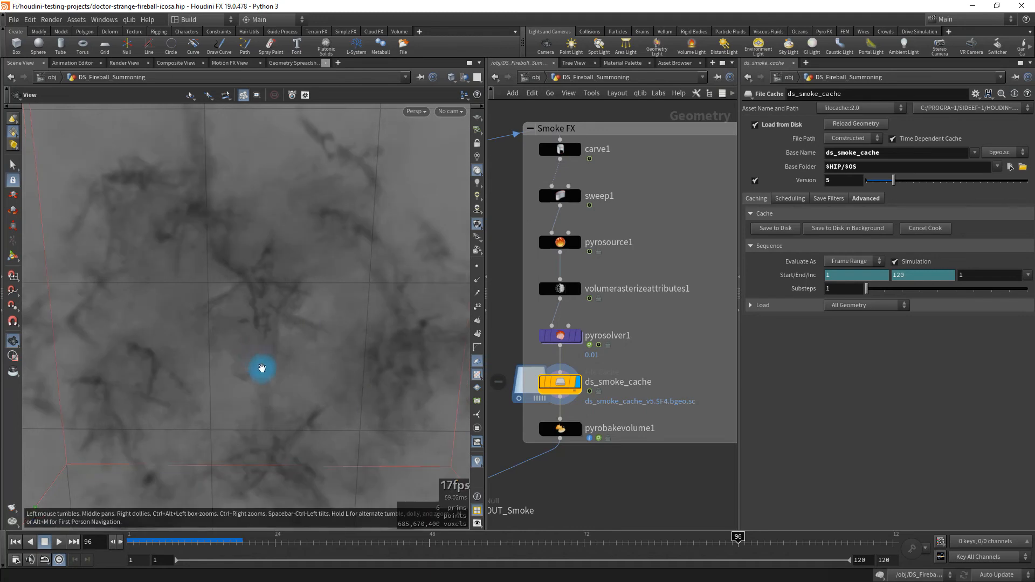
# Step: Compare the whole smoke shape at frame 96 with the reference film screenshot, and close the image
pyautogui.moveTo(284, 339); pyautogui.dragTo(315, 358, button='right')
pyautogui.moveTo(314, 358)
pyautogui.mouseDown()
pyautogui.moveTo(303, 338)
pyautogui.moveTo(316, 345)
pyautogui.mouseUp()
pyautogui.moveTo(317, 345); pyautogui.dragTo(277, 321, button='right')
pyautogui.moveTo(0, 285); pyautogui.dragTo(629, 151)
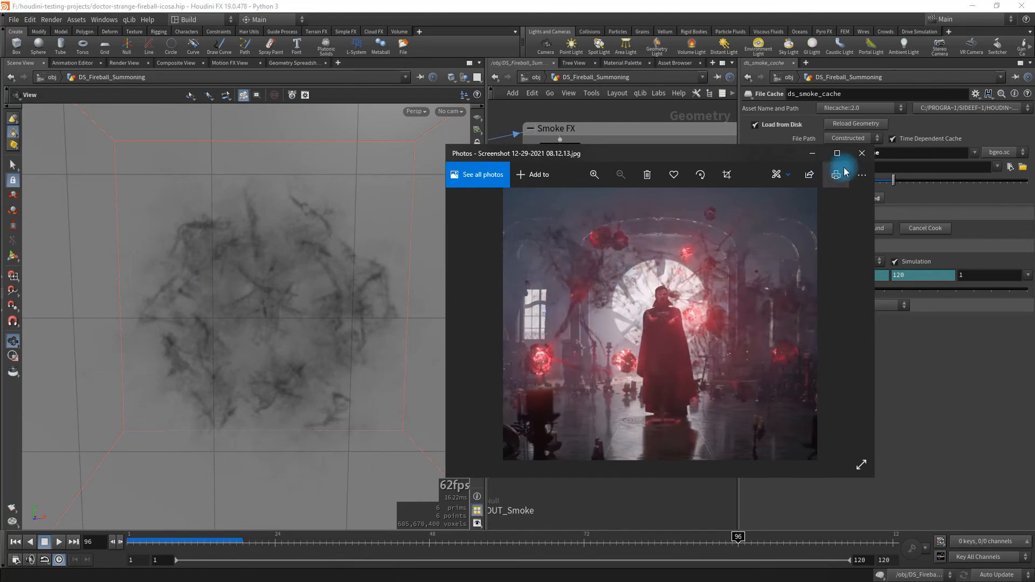
pyautogui.click(862, 154)
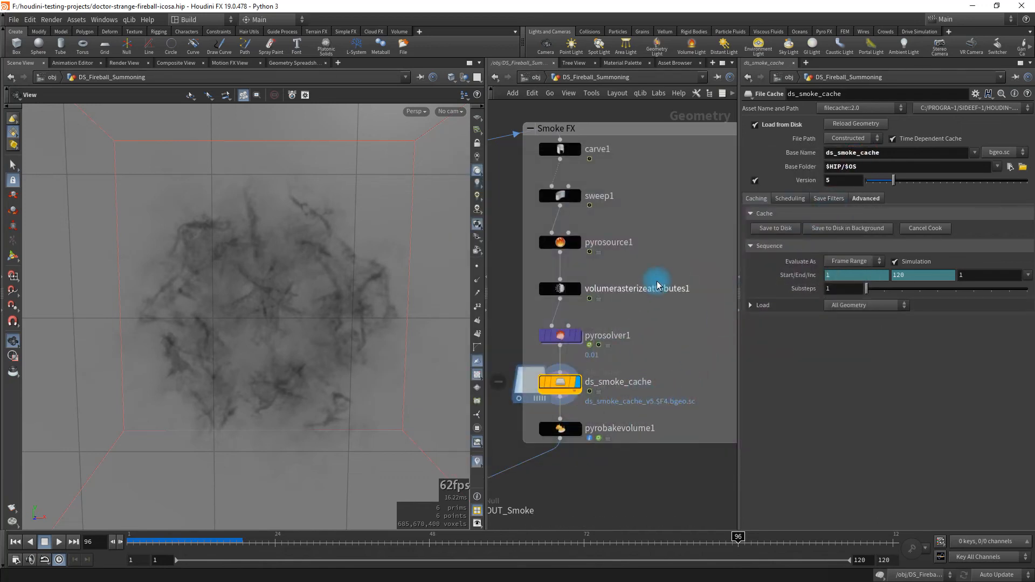
# Step: Display carve1 and sweep1 in turn to inspect the curves and swept geometry that source the smoke
pyautogui.moveTo(663, 238); pyautogui.dragTo(654, 270, button='middle')
pyautogui.click(582, 162)
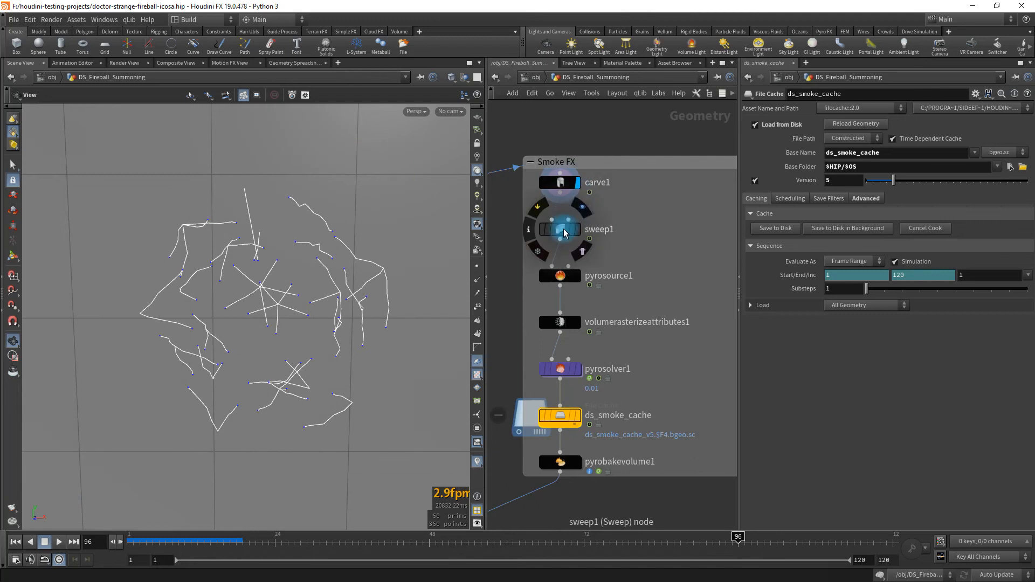
pyautogui.click(582, 206)
pyautogui.click(238, 237)
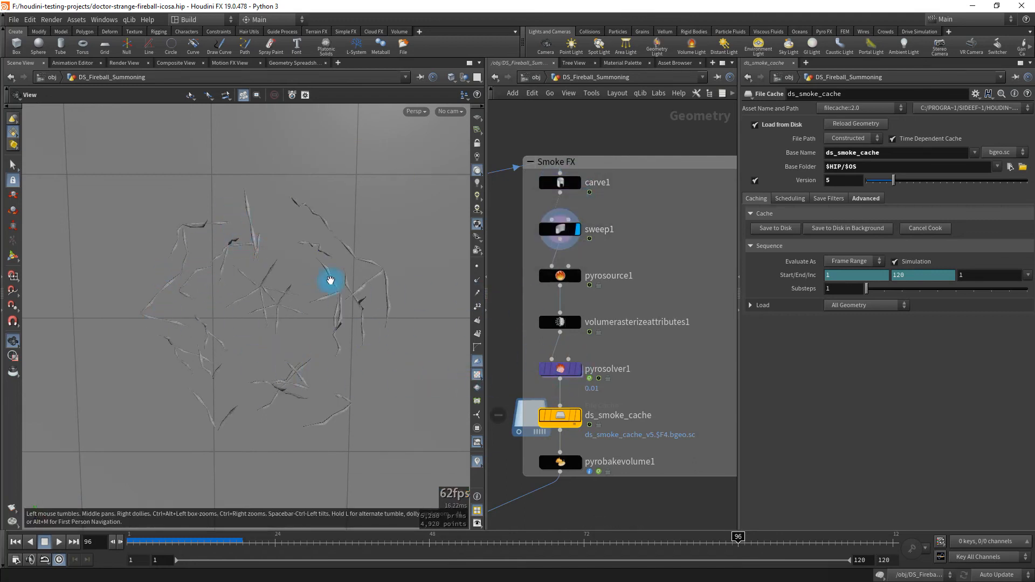
# Step: Try to display pyrosolver1, cancel its cooking, and display ds_smoke_cache again to inspect the smoke at frame 110
pyautogui.moveTo(583, 350)
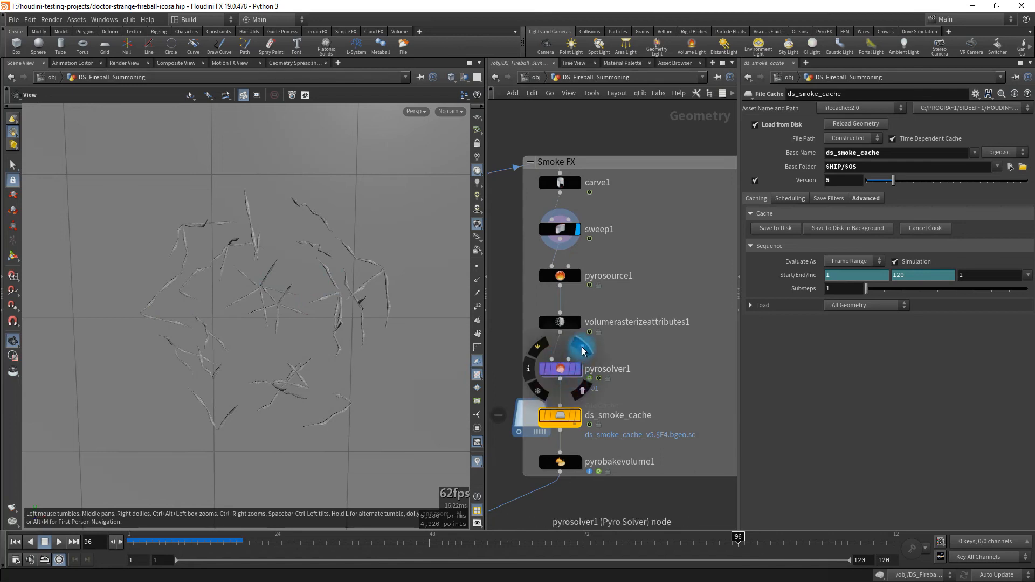
pyautogui.click(585, 352)
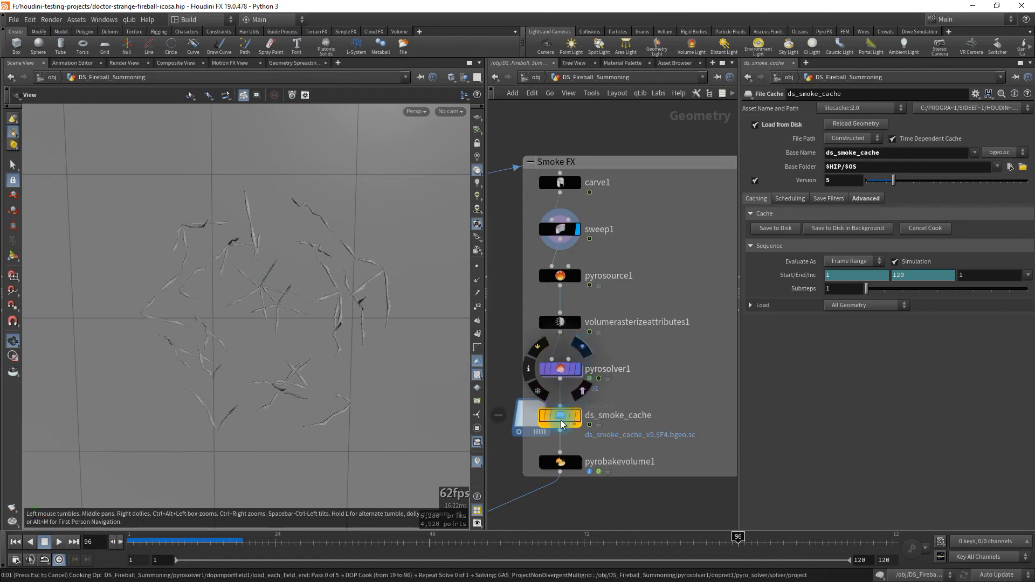
pyautogui.press('Escape')
pyautogui.click(583, 396)
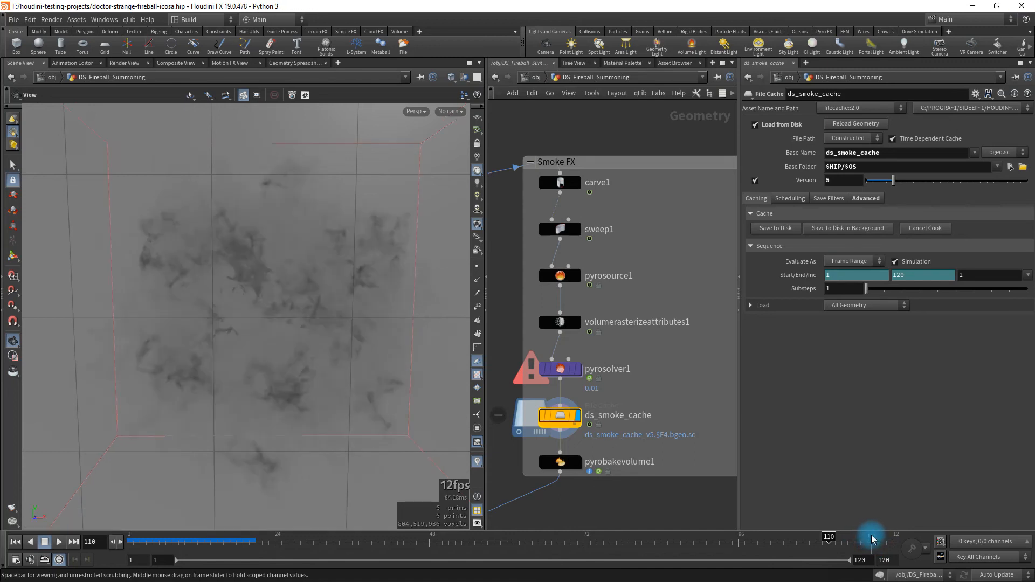
pyautogui.moveTo(257, 292)
pyautogui.mouseDown()
pyautogui.moveTo(284, 300)
pyautogui.moveTo(243, 293)
pyautogui.moveTo(258, 293)
pyautogui.mouseUp()
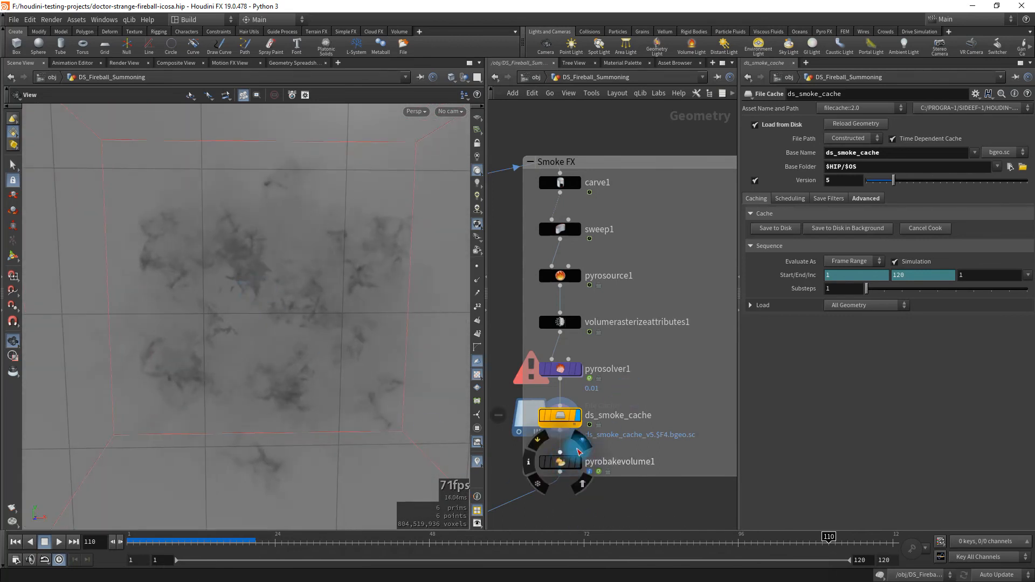
# Step: Display pyrobakevolume1 and examine its Smoke settings, checking the Density Scale expression and its evaluated value
pyautogui.moveTo(622, 511); pyautogui.dragTo(640, 479, button='middle')
pyautogui.moveTo(589, 433)
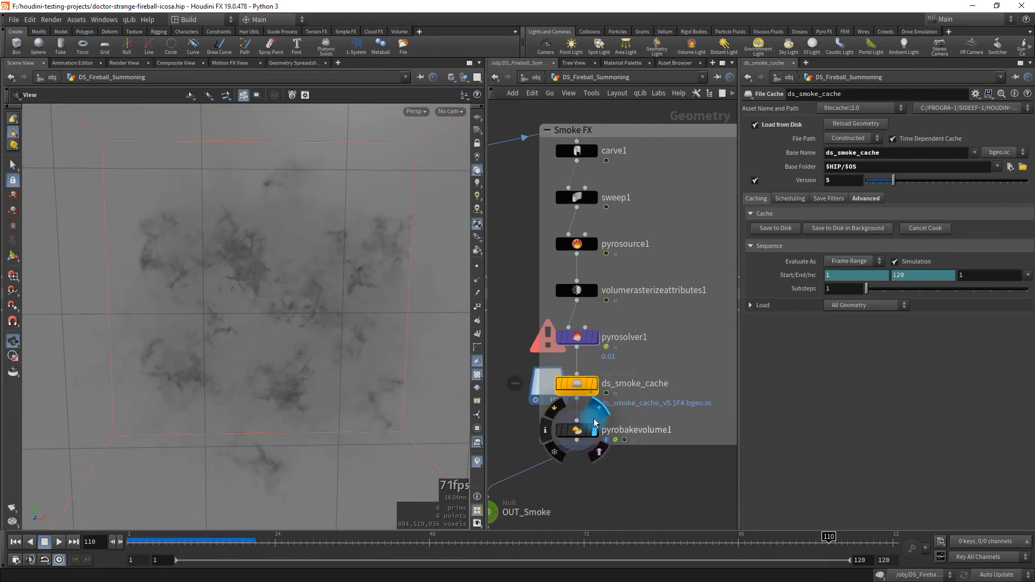
pyautogui.click(590, 450)
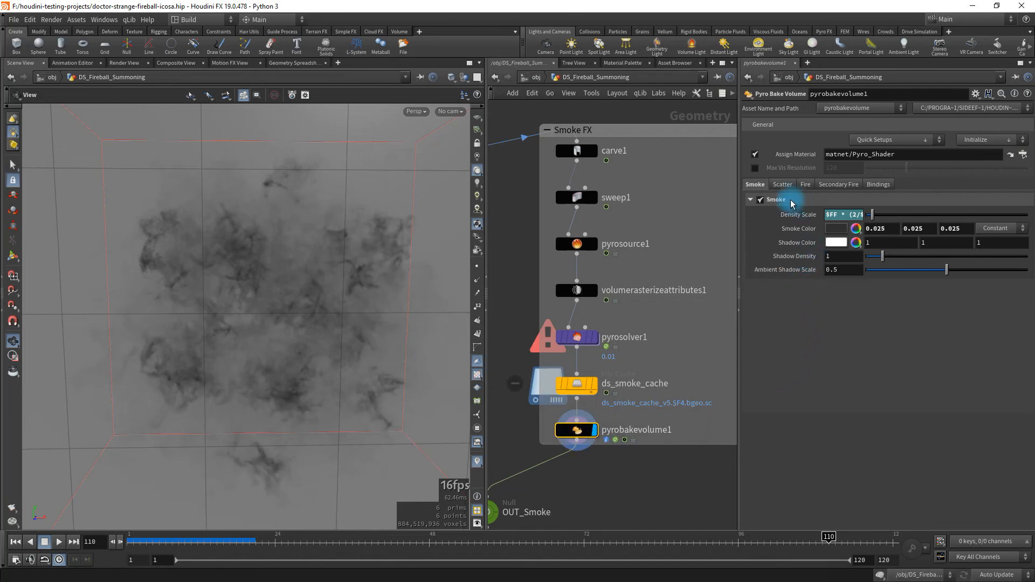
pyautogui.click(791, 219)
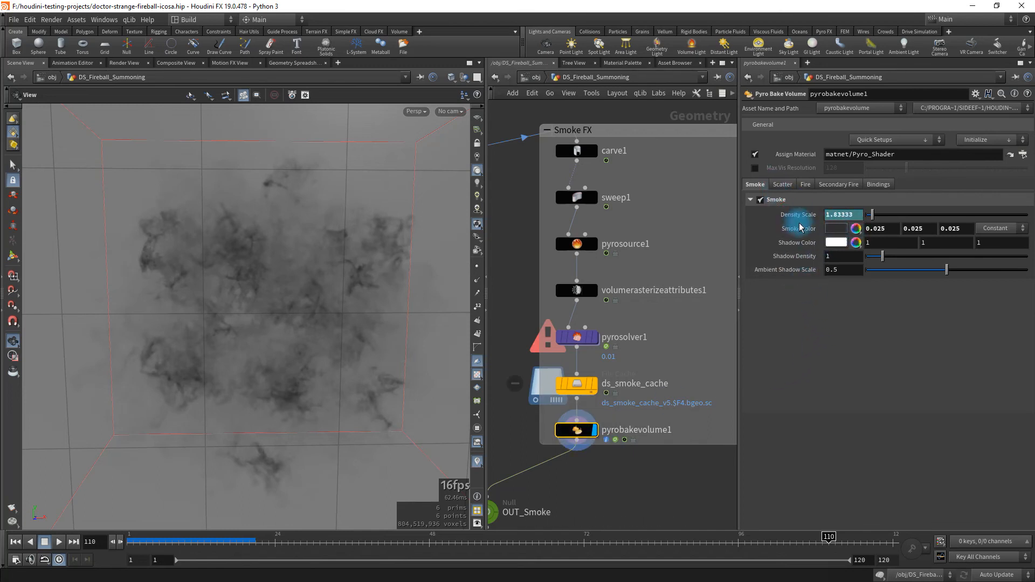
# Step: Scrub from frame 1 past frame 50 to check how Density Scale and smoke visibility change over time, and return to frame 1
pyautogui.click(15, 541)
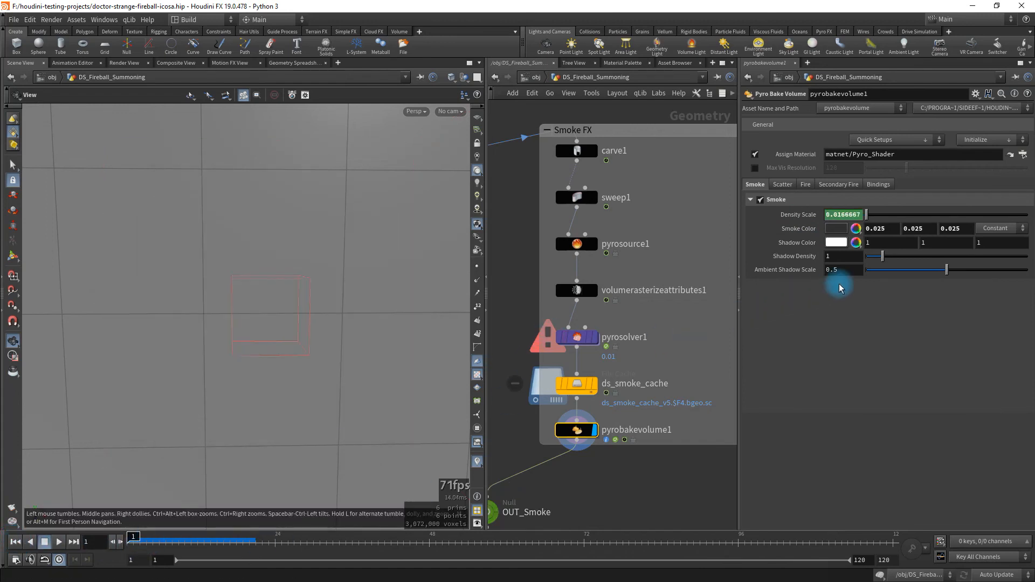
pyautogui.moveTo(223, 346); pyautogui.dragTo(241, 354)
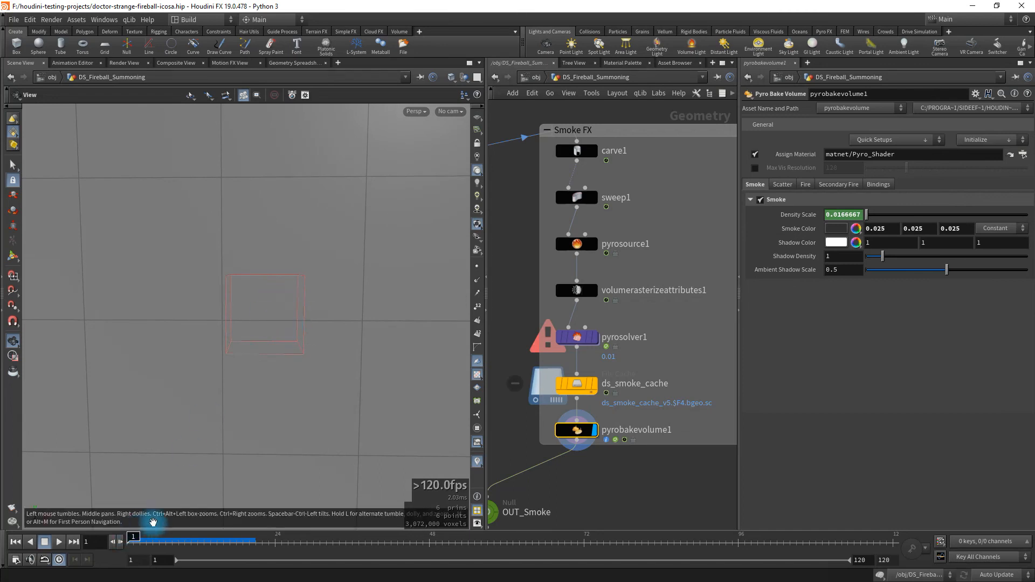
pyautogui.click(163, 535)
pyautogui.moveTo(179, 534); pyautogui.dragTo(556, 534)
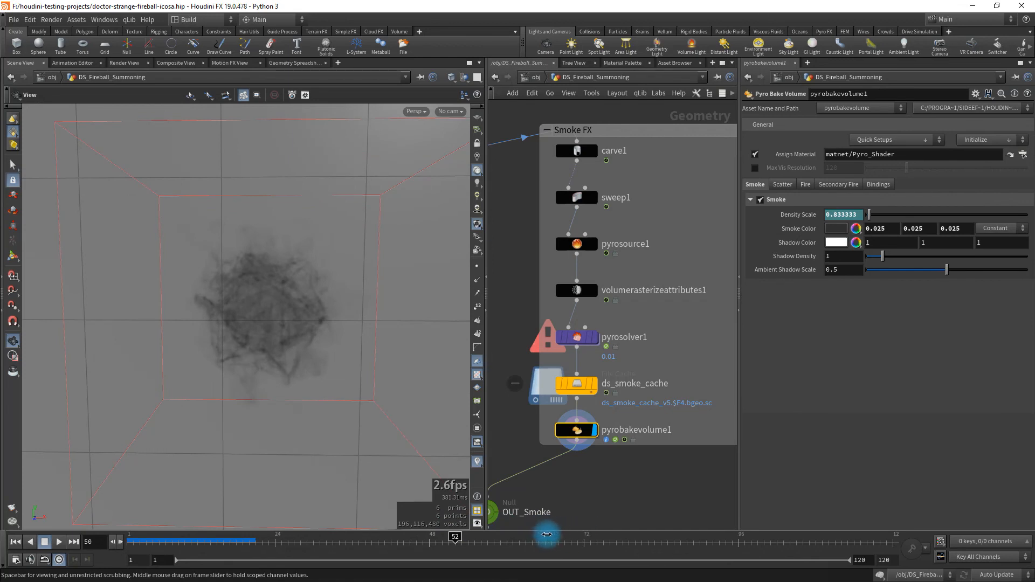
pyautogui.press('Escape')
pyautogui.click(15, 543)
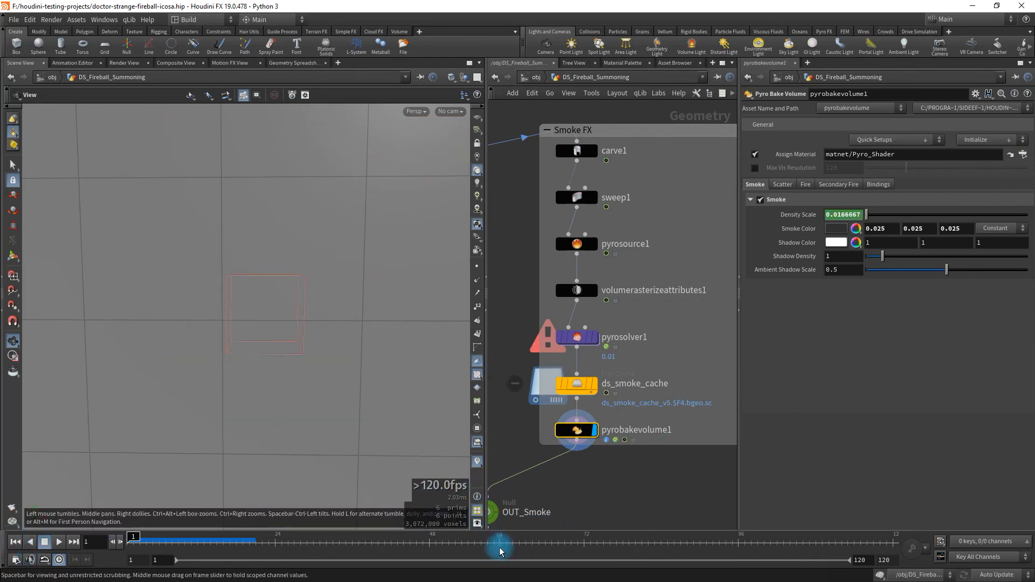
# Step: Check the Density Scale expression of pyrobakevolume1 and its evaluated value at frame 120, and return to frame 1
pyautogui.click(799, 216)
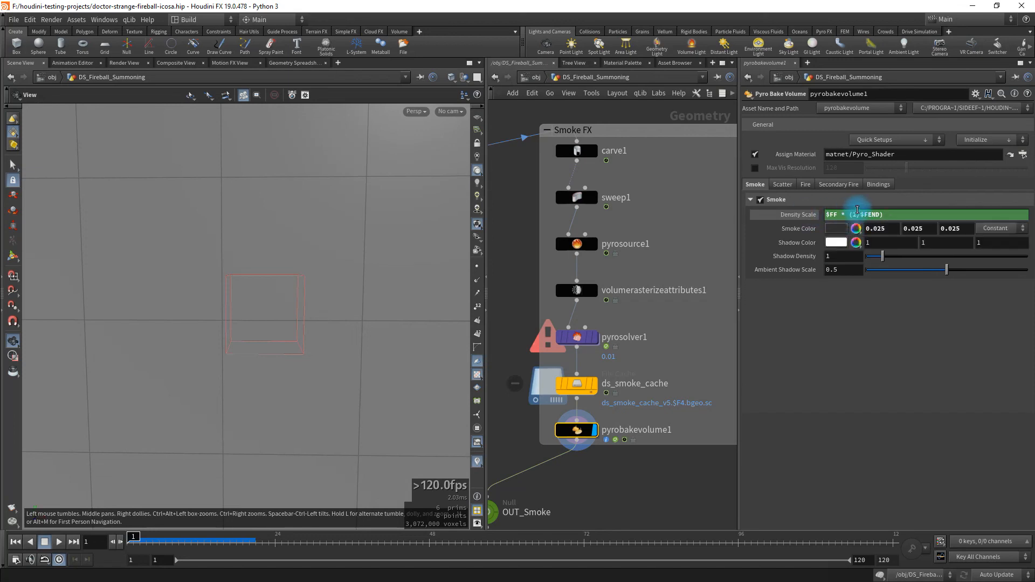
pyautogui.click(852, 215)
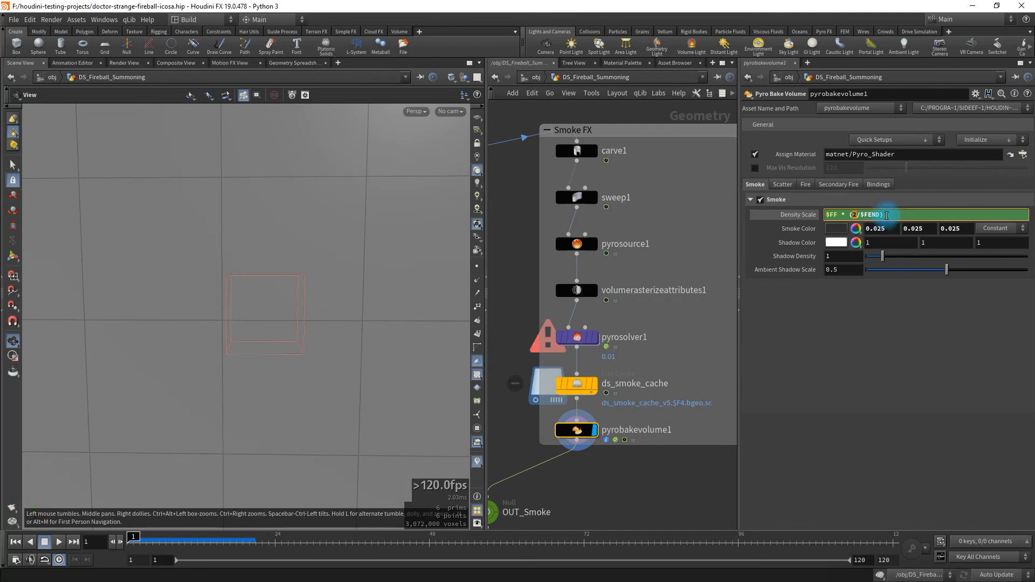
pyautogui.click(796, 216)
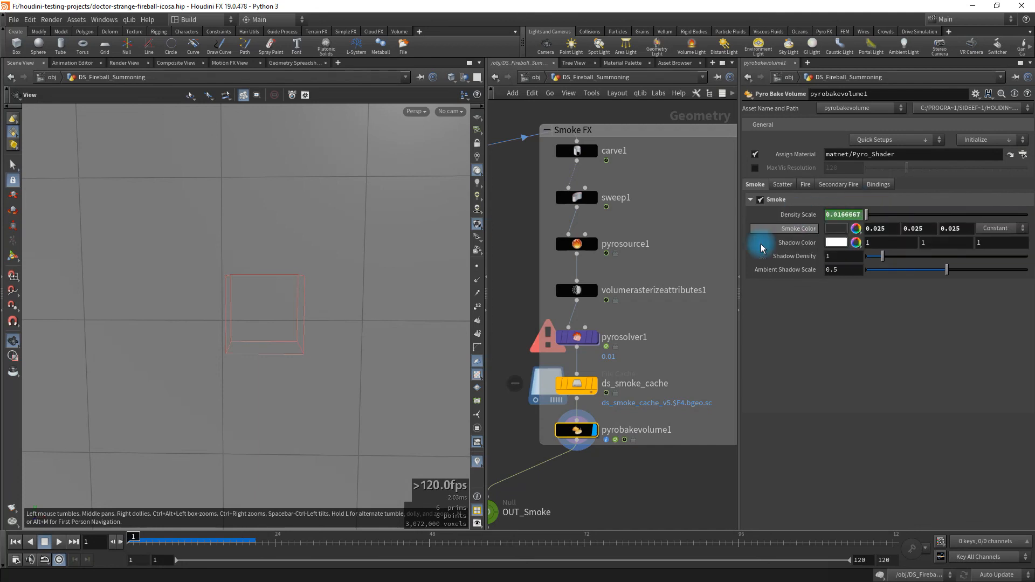
pyautogui.click(15, 542)
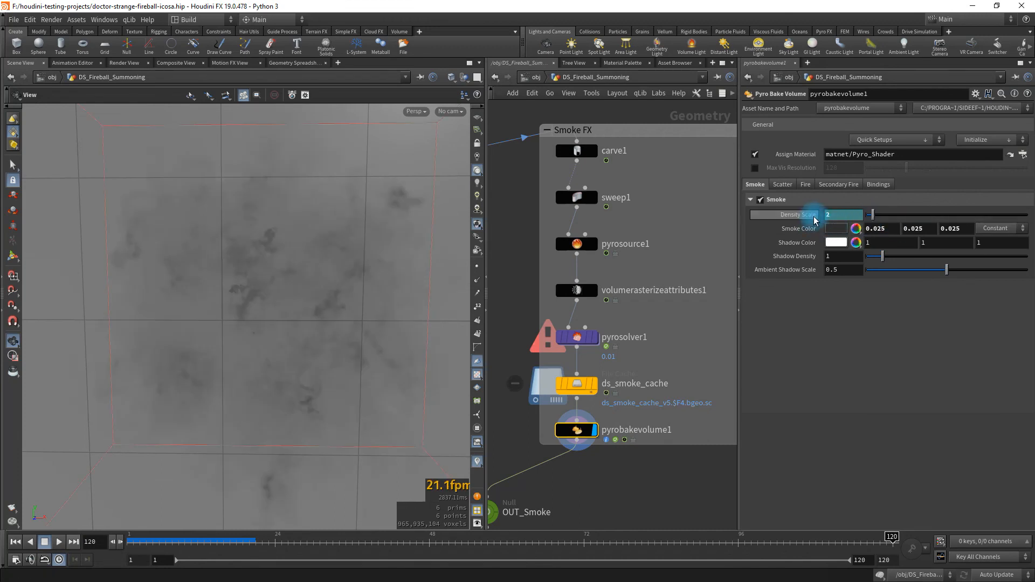
pyautogui.click(16, 542)
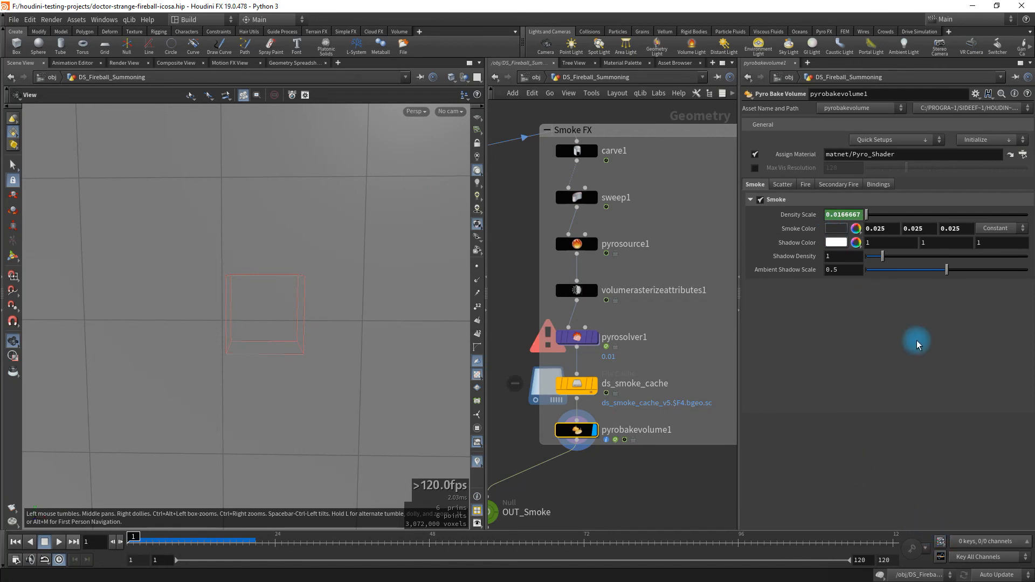
# Step: Inspect the baked smoke at frame 68, display the OUT_Smoke null, and view its smoke at frame 96
pyautogui.click(559, 535)
pyautogui.moveTo(582, 490); pyautogui.dragTo(678, 418, button='middle')
pyautogui.moveTo(596, 429)
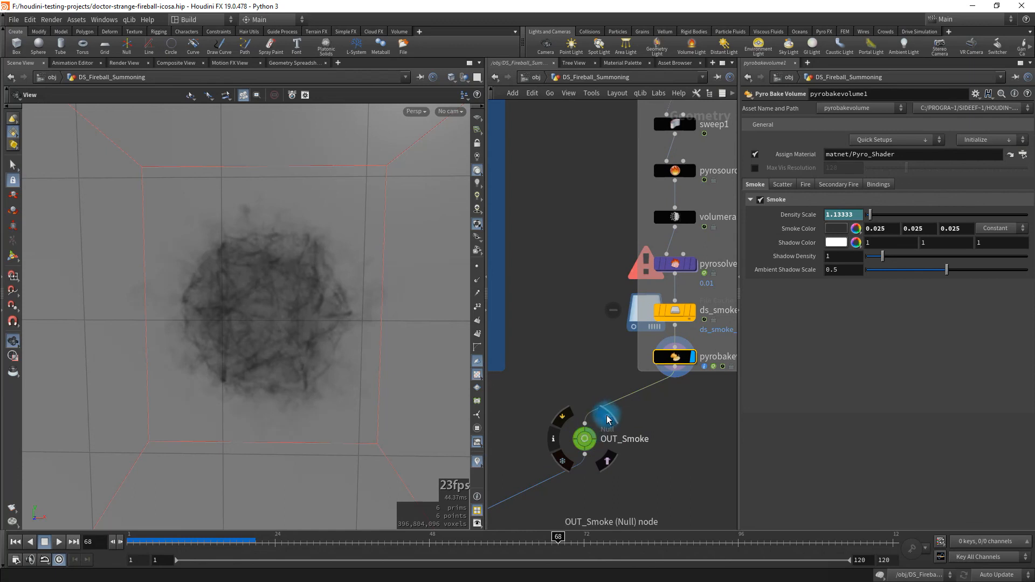
pyautogui.click(585, 439)
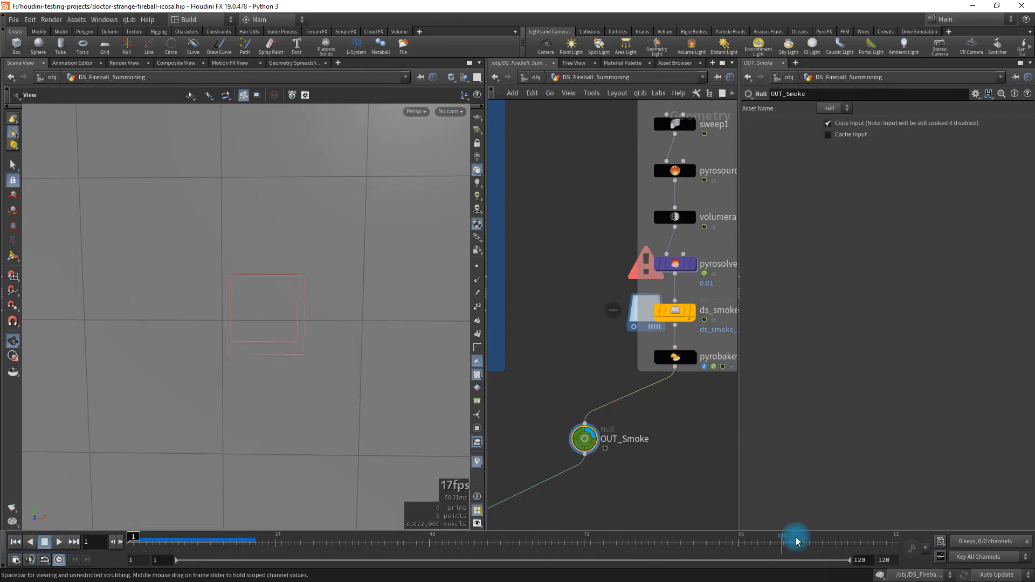
pyautogui.click(741, 538)
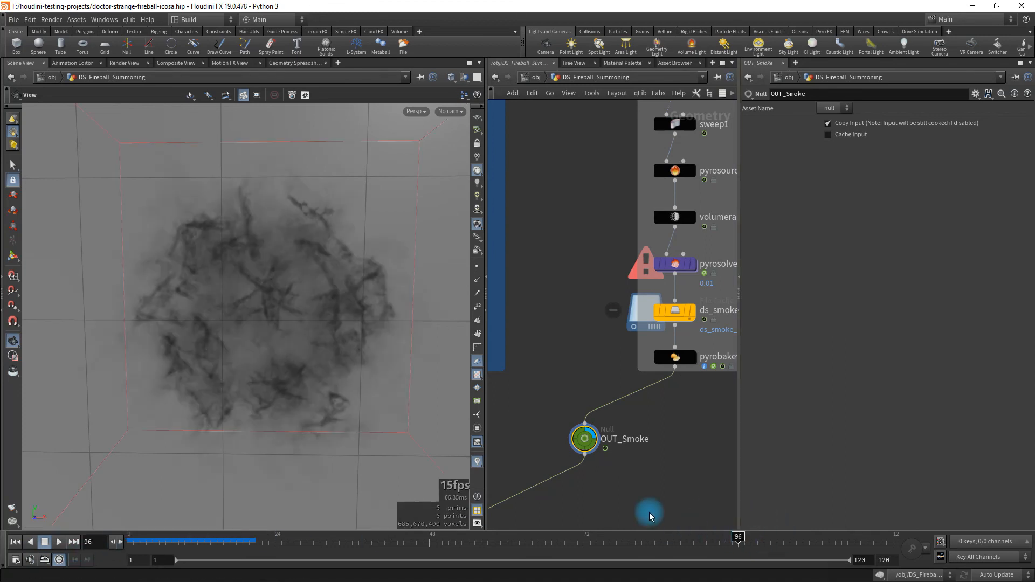
# Step: Widen the network view and select the OUT_Firballs and OUT_Smoke nulls that feed Preview_Merge
pyautogui.moveTo(694, 412); pyautogui.dragTo(616, 403, button='middle')
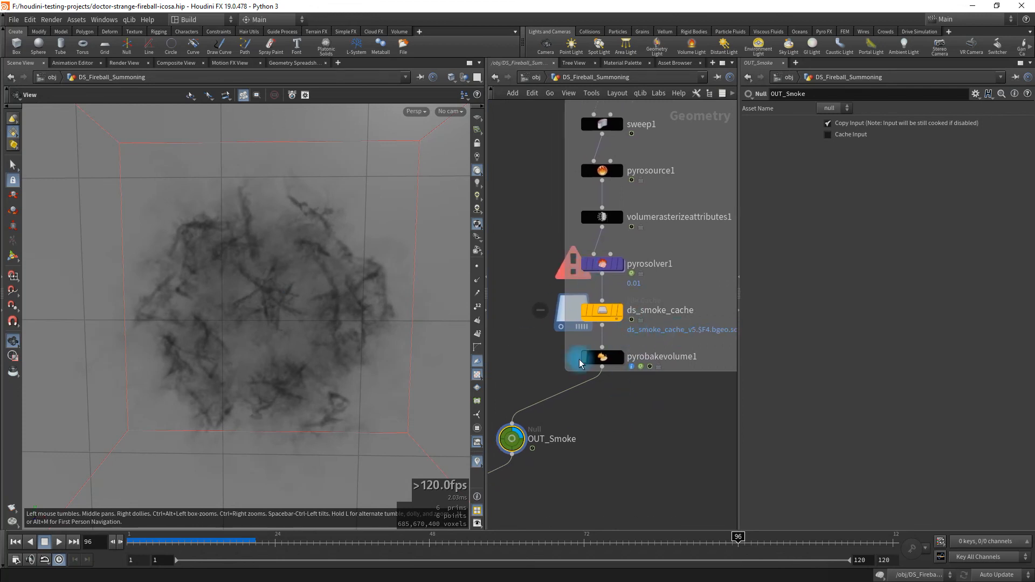
pyautogui.moveTo(589, 489); pyautogui.dragTo(650, 467, button='middle')
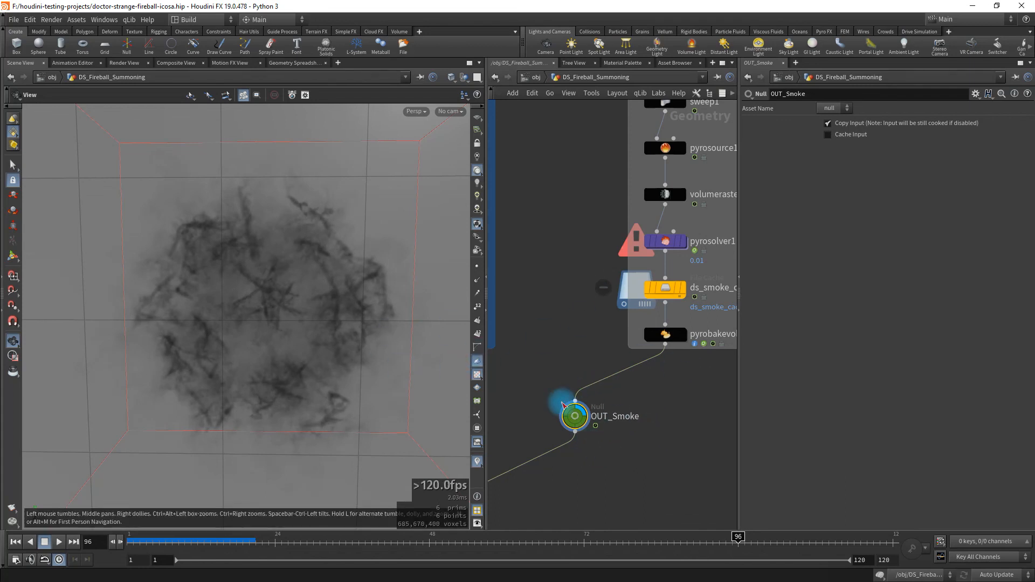
pyautogui.scroll(-4, 626, 426)
pyautogui.scroll(2, 660, 432)
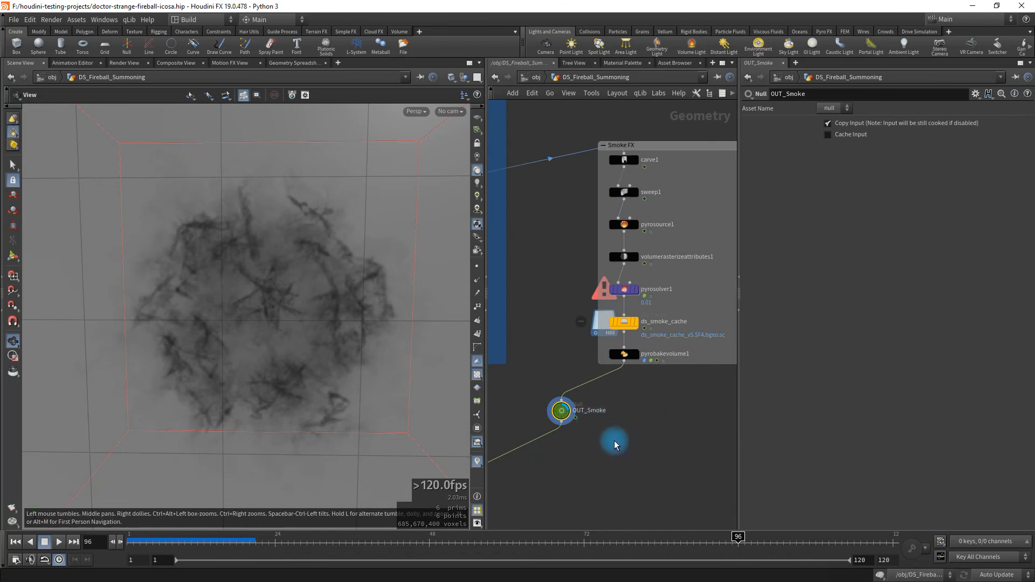
pyautogui.scroll(-2, 614, 444)
pyautogui.moveTo(618, 462); pyautogui.dragTo(744, 444, button='middle')
pyautogui.scroll(2, 628, 402)
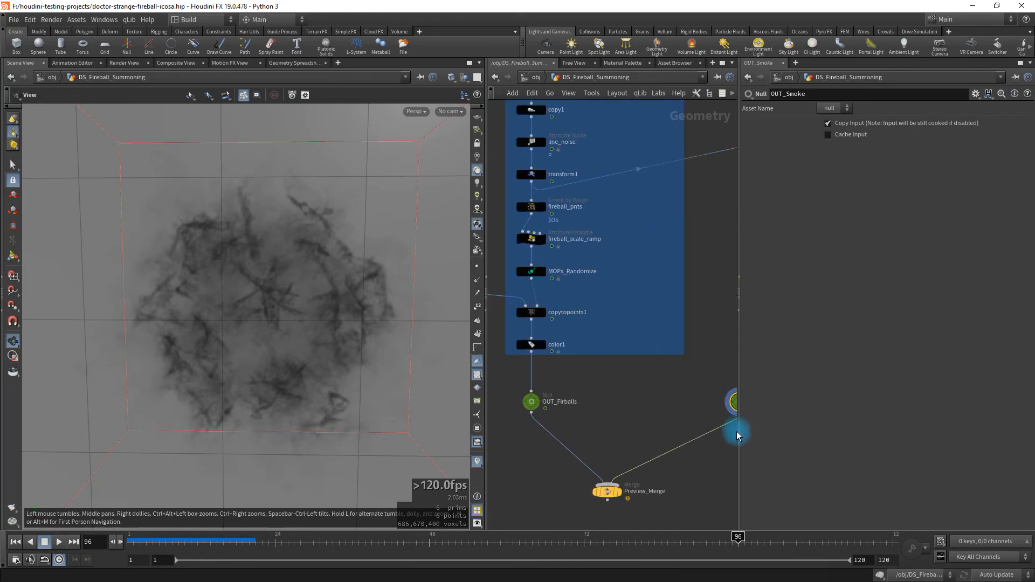
pyautogui.moveTo(739, 434); pyautogui.dragTo(994, 433)
pyautogui.scroll(1, 755, 408)
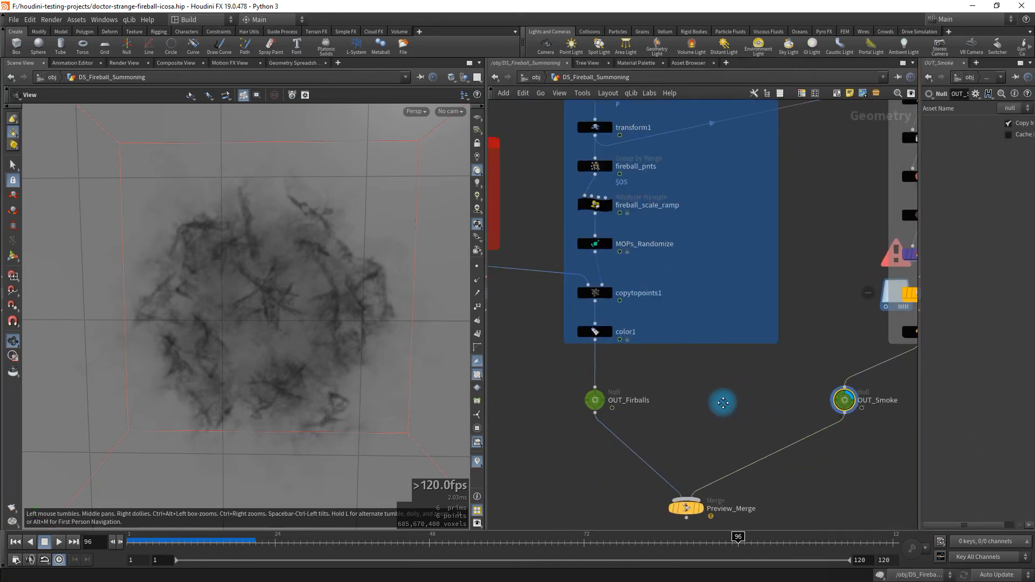
pyautogui.moveTo(723, 400); pyautogui.dragTo(660, 389, button='middle')
pyautogui.moveTo(511, 370); pyautogui.dragTo(860, 409)
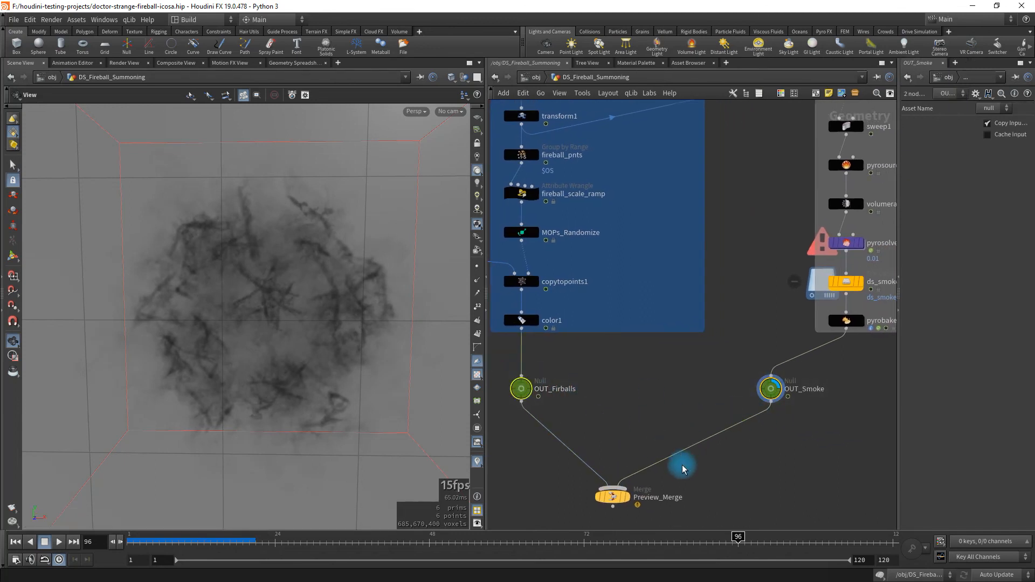
# Step: Display Preview_Merge and inspect the combined fireballs and smoke at frames 81, 59 and 99
pyautogui.click(633, 483)
pyautogui.click(612, 493)
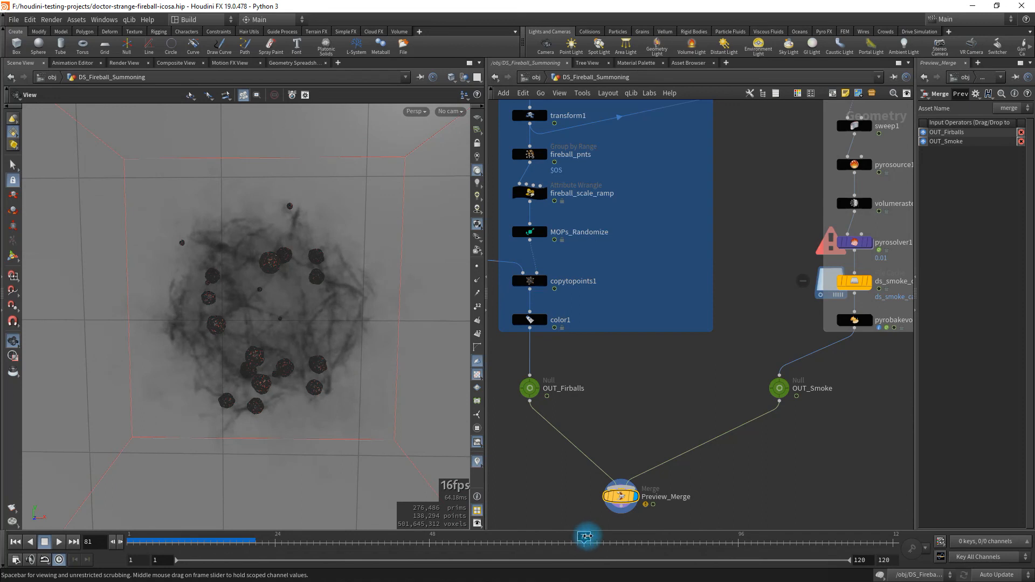
pyautogui.click(501, 542)
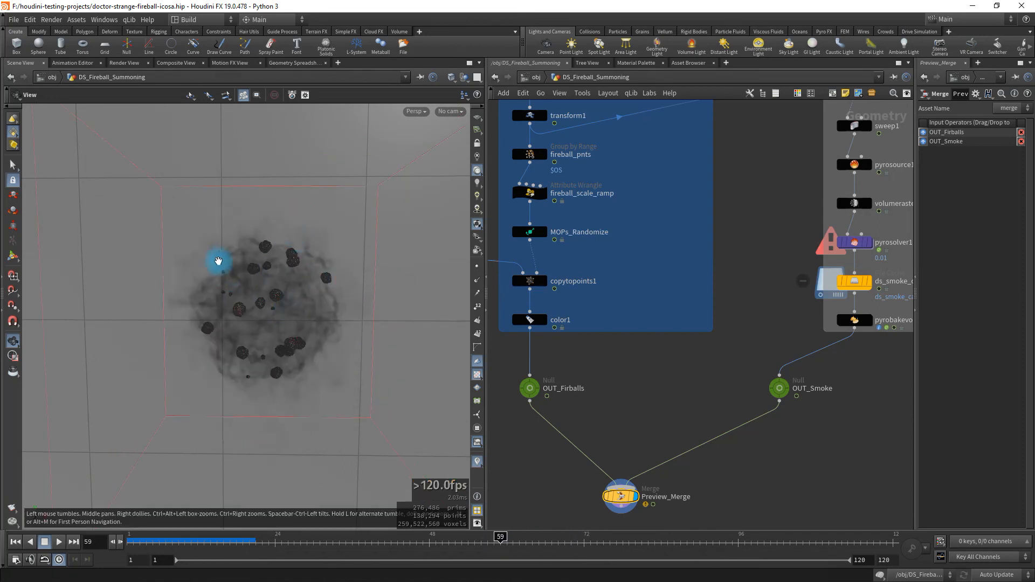
pyautogui.click(758, 536)
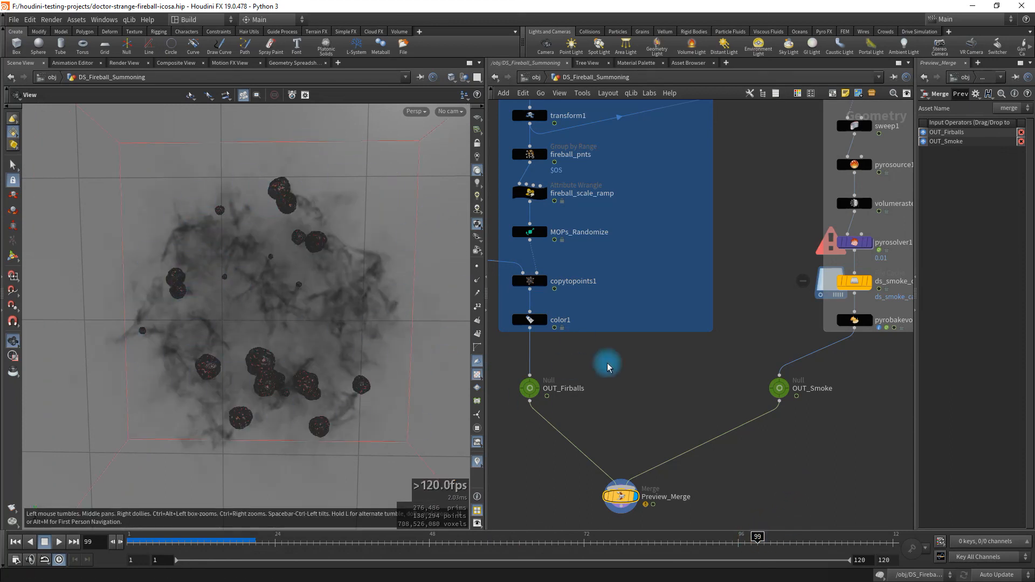
# Step: Go up to the object level, clear the selection, and switch the viewport to high quality lighting
pyautogui.press('u')
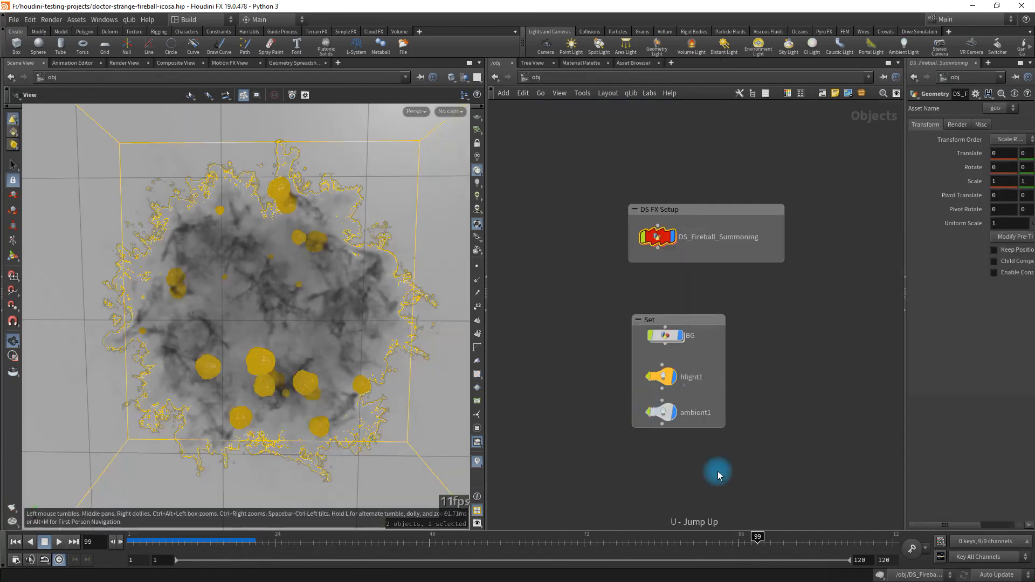
pyautogui.click(551, 380)
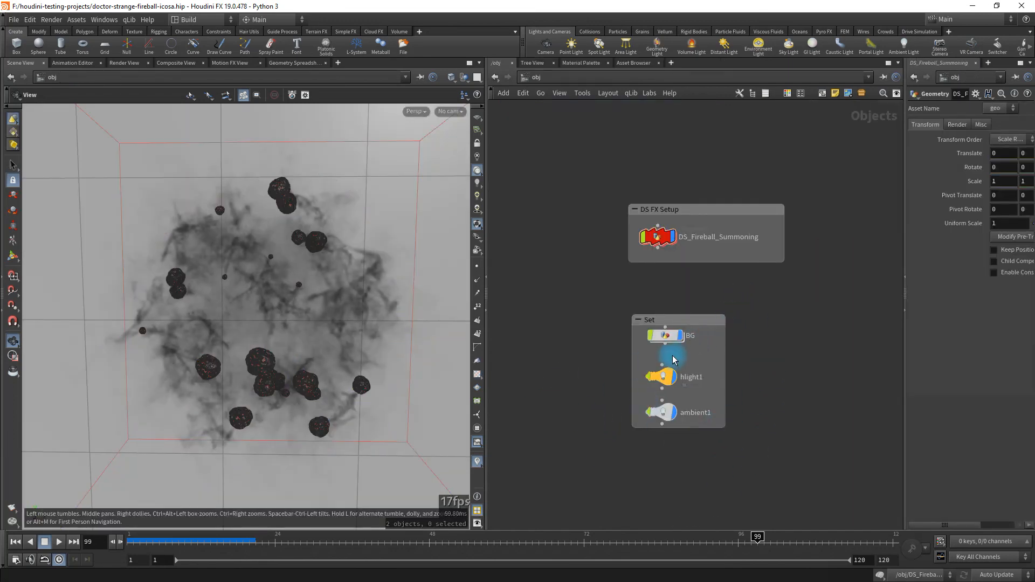
pyautogui.click(477, 197)
pyautogui.click(478, 209)
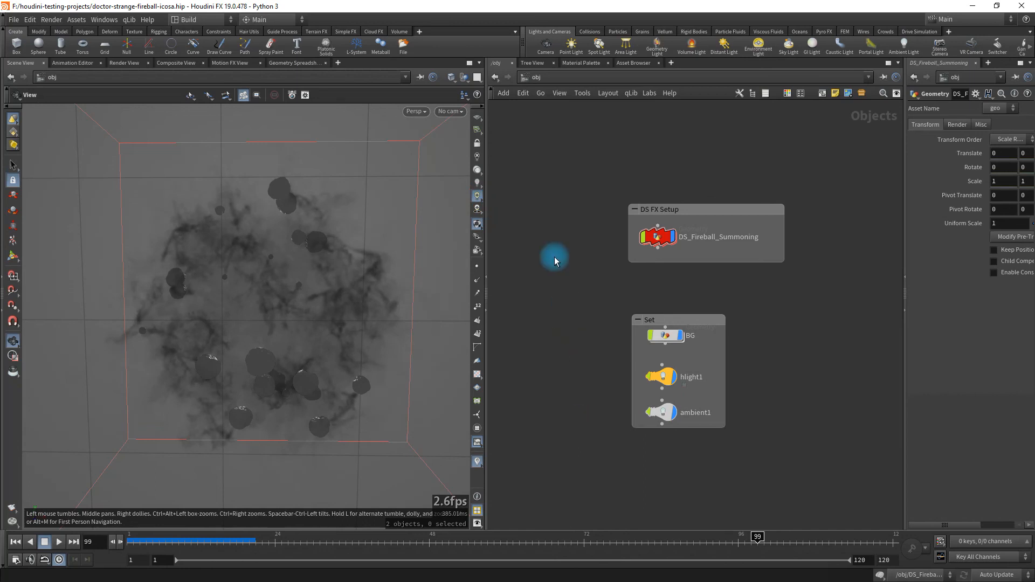
# Step: Set the viewport display to Smooth Shaded and check the fireballs and smoke at frame 76
pyautogui.click(451, 77)
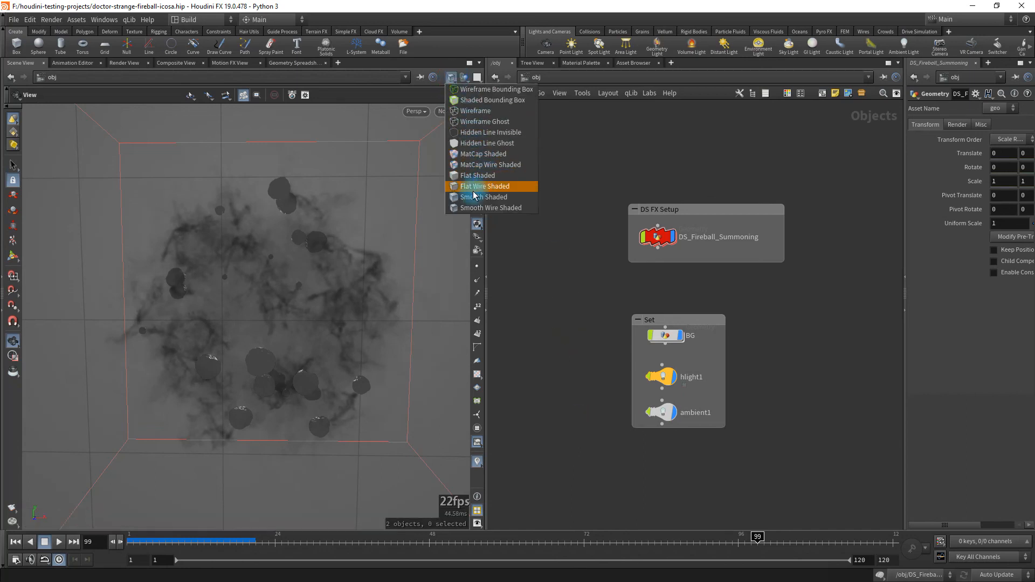
pyautogui.click(575, 357)
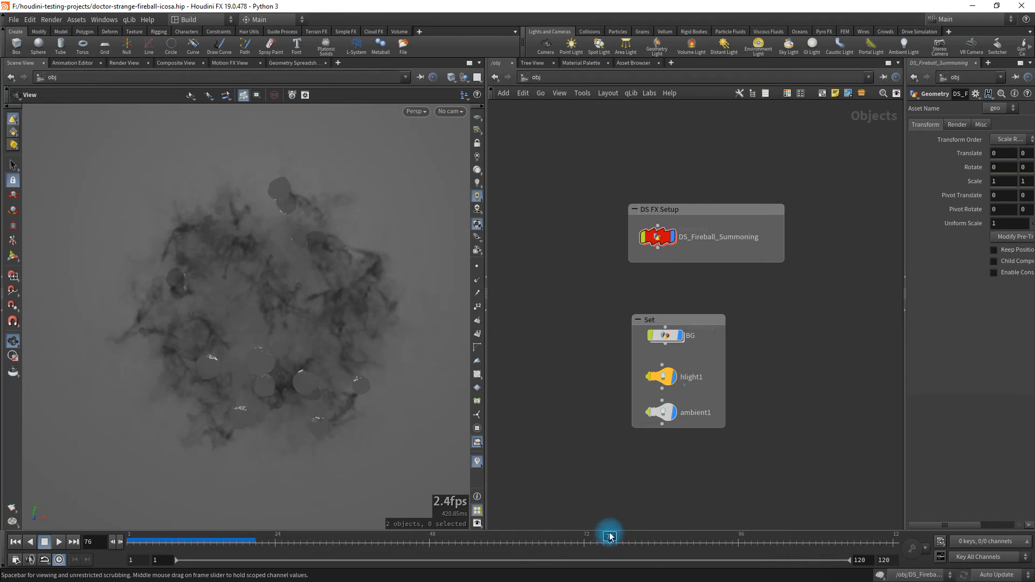
pyautogui.click(453, 80)
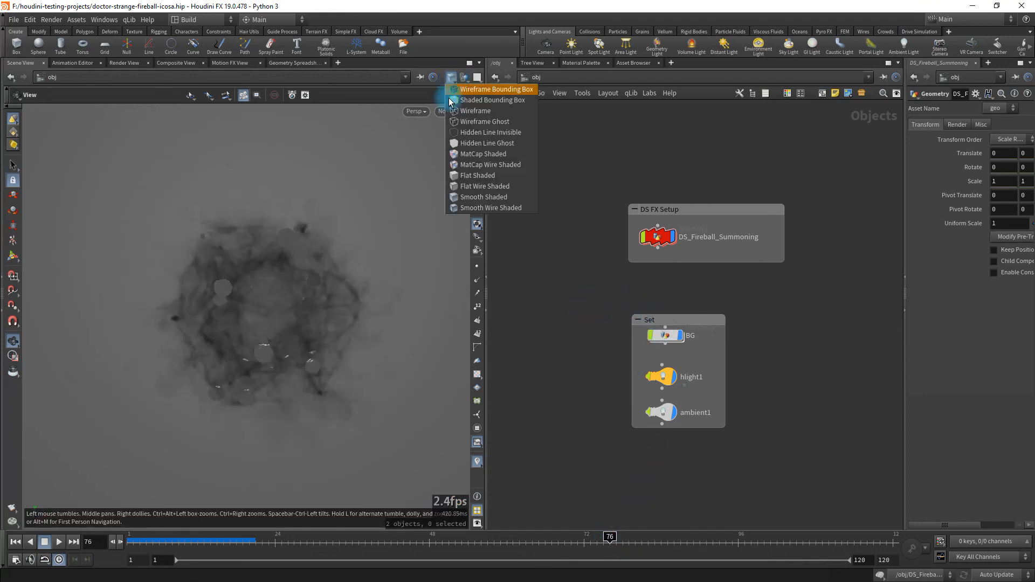
pyautogui.click(599, 195)
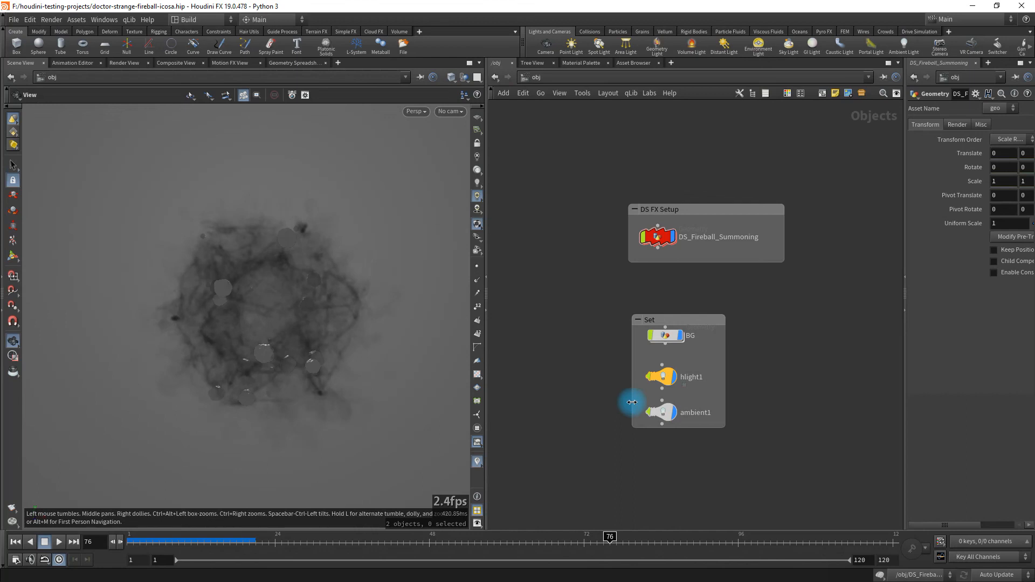
# Step: Switch the viewport to normal lighting, generate a flipbook of frames 1 to 120, and bring up its MPlay window
pyautogui.click(479, 184)
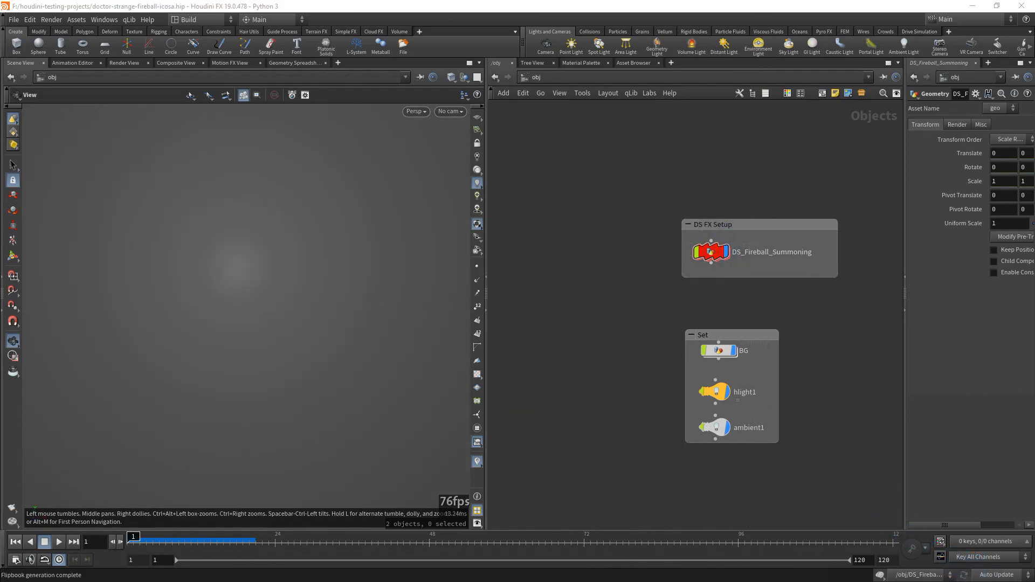
pyautogui.moveTo(0, 329); pyautogui.dragTo(427, 83)
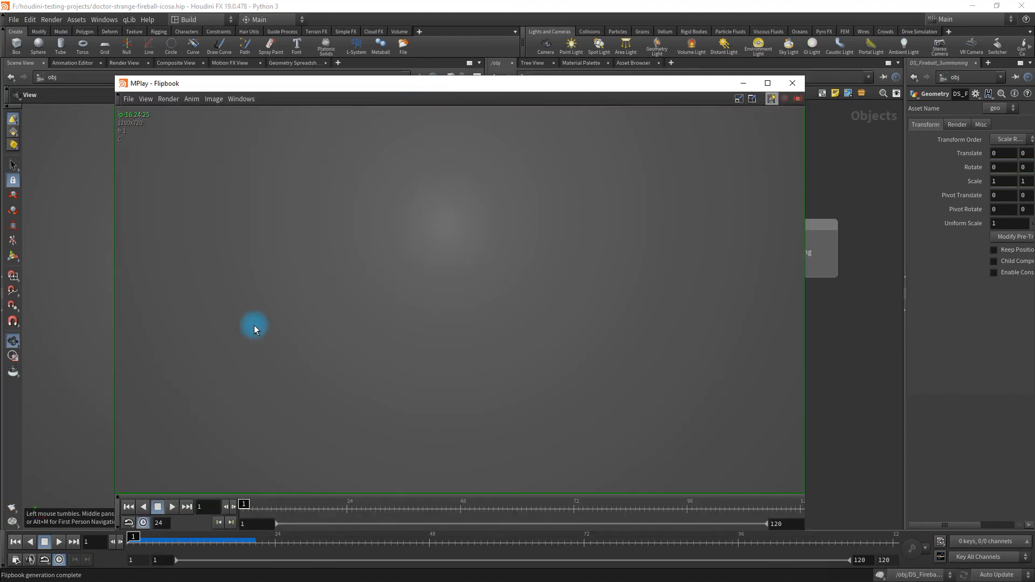